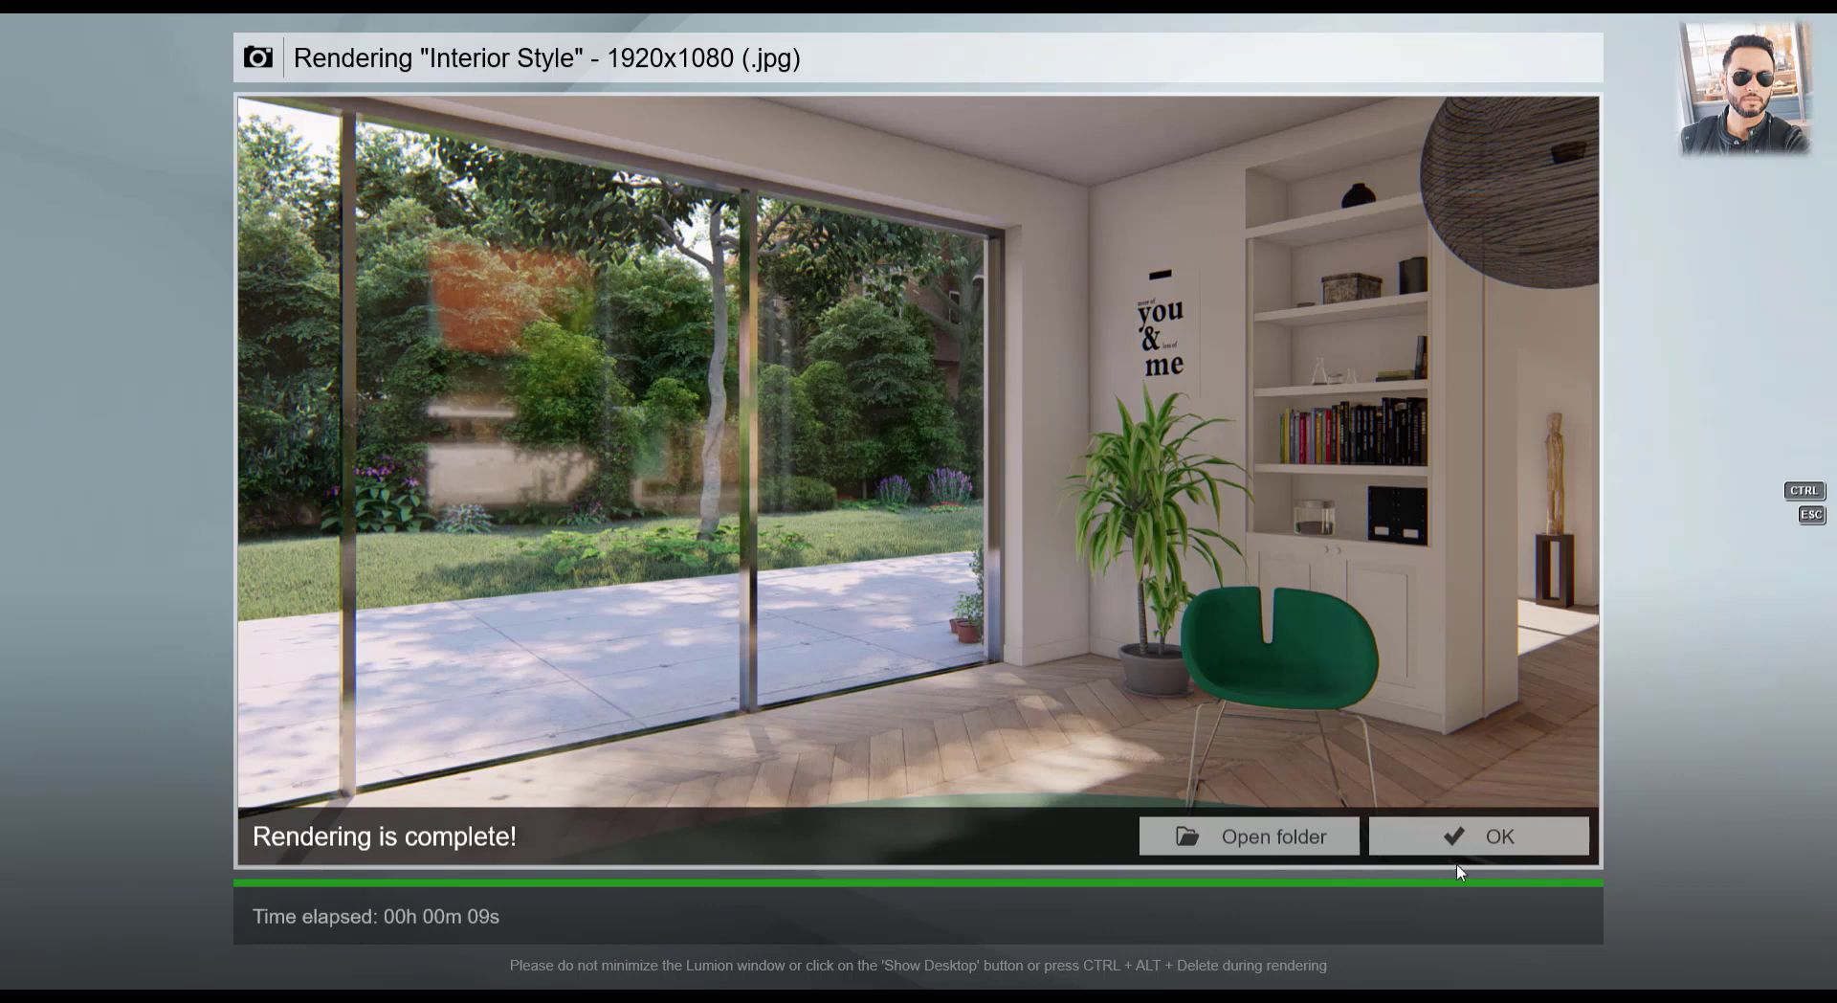
Close the render and show the Custom material library for the 'Interior Glass 001' window material
left_click(1392, 852)
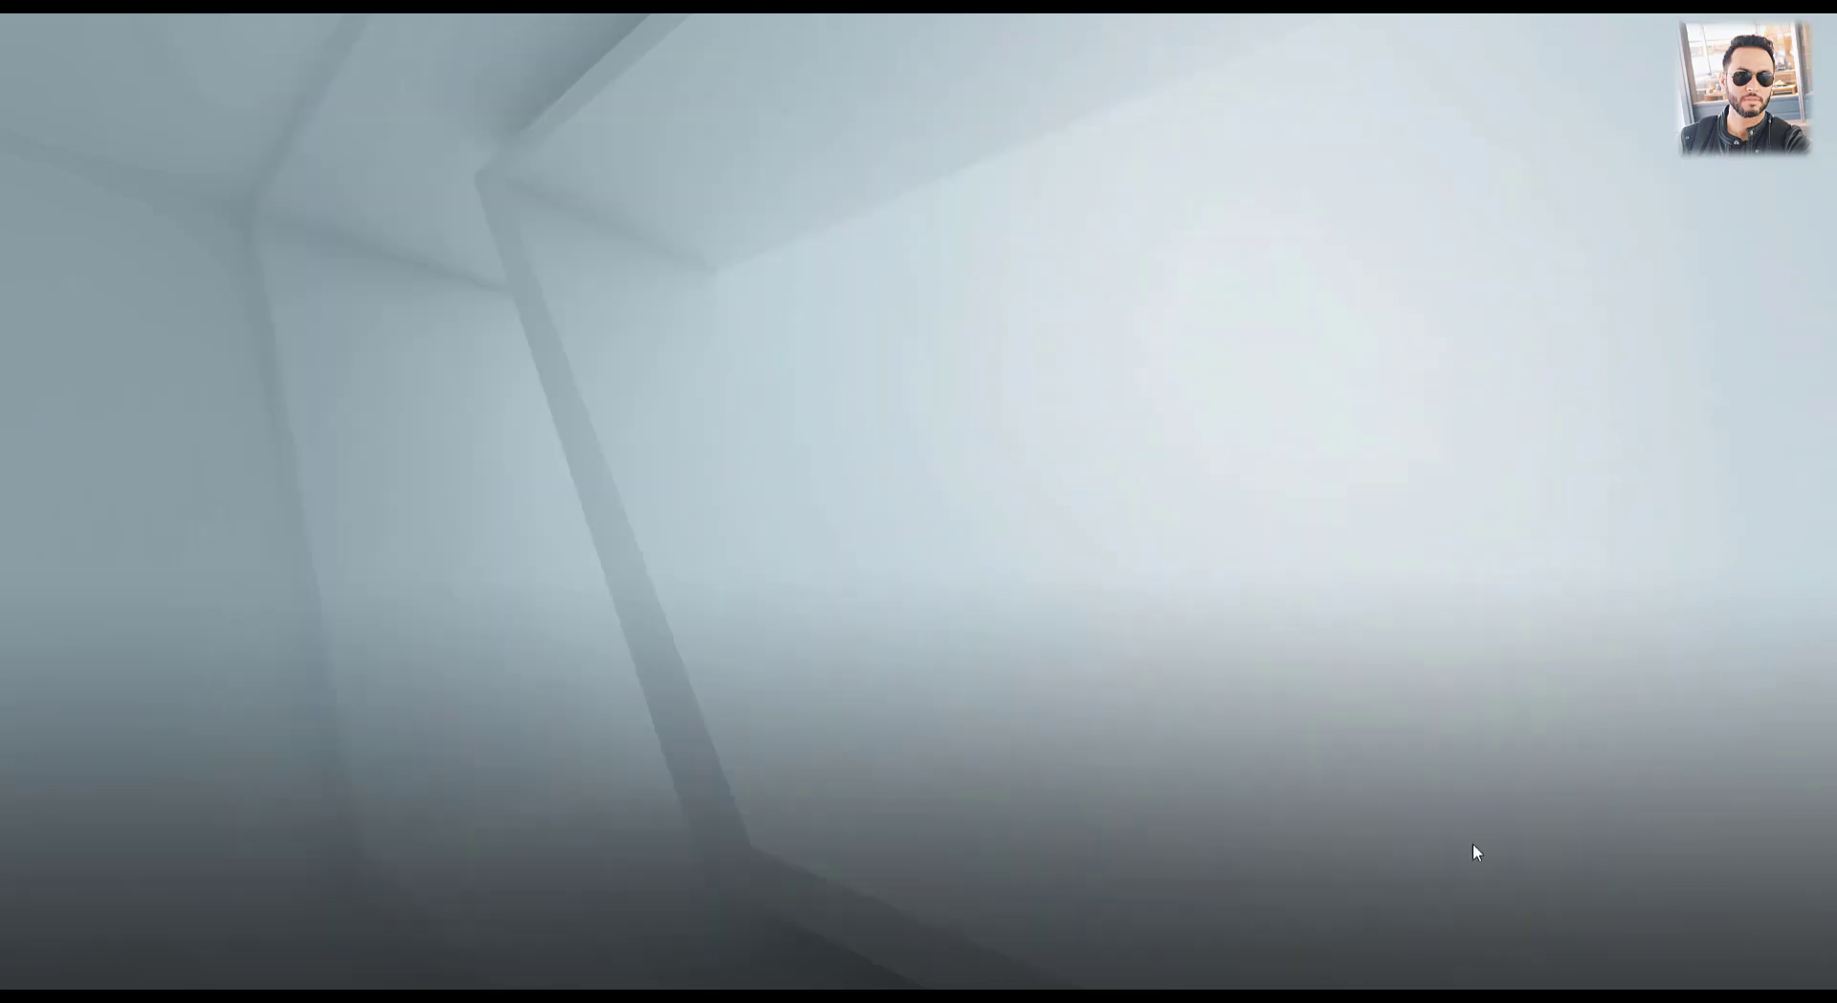
left_click(1760, 867)
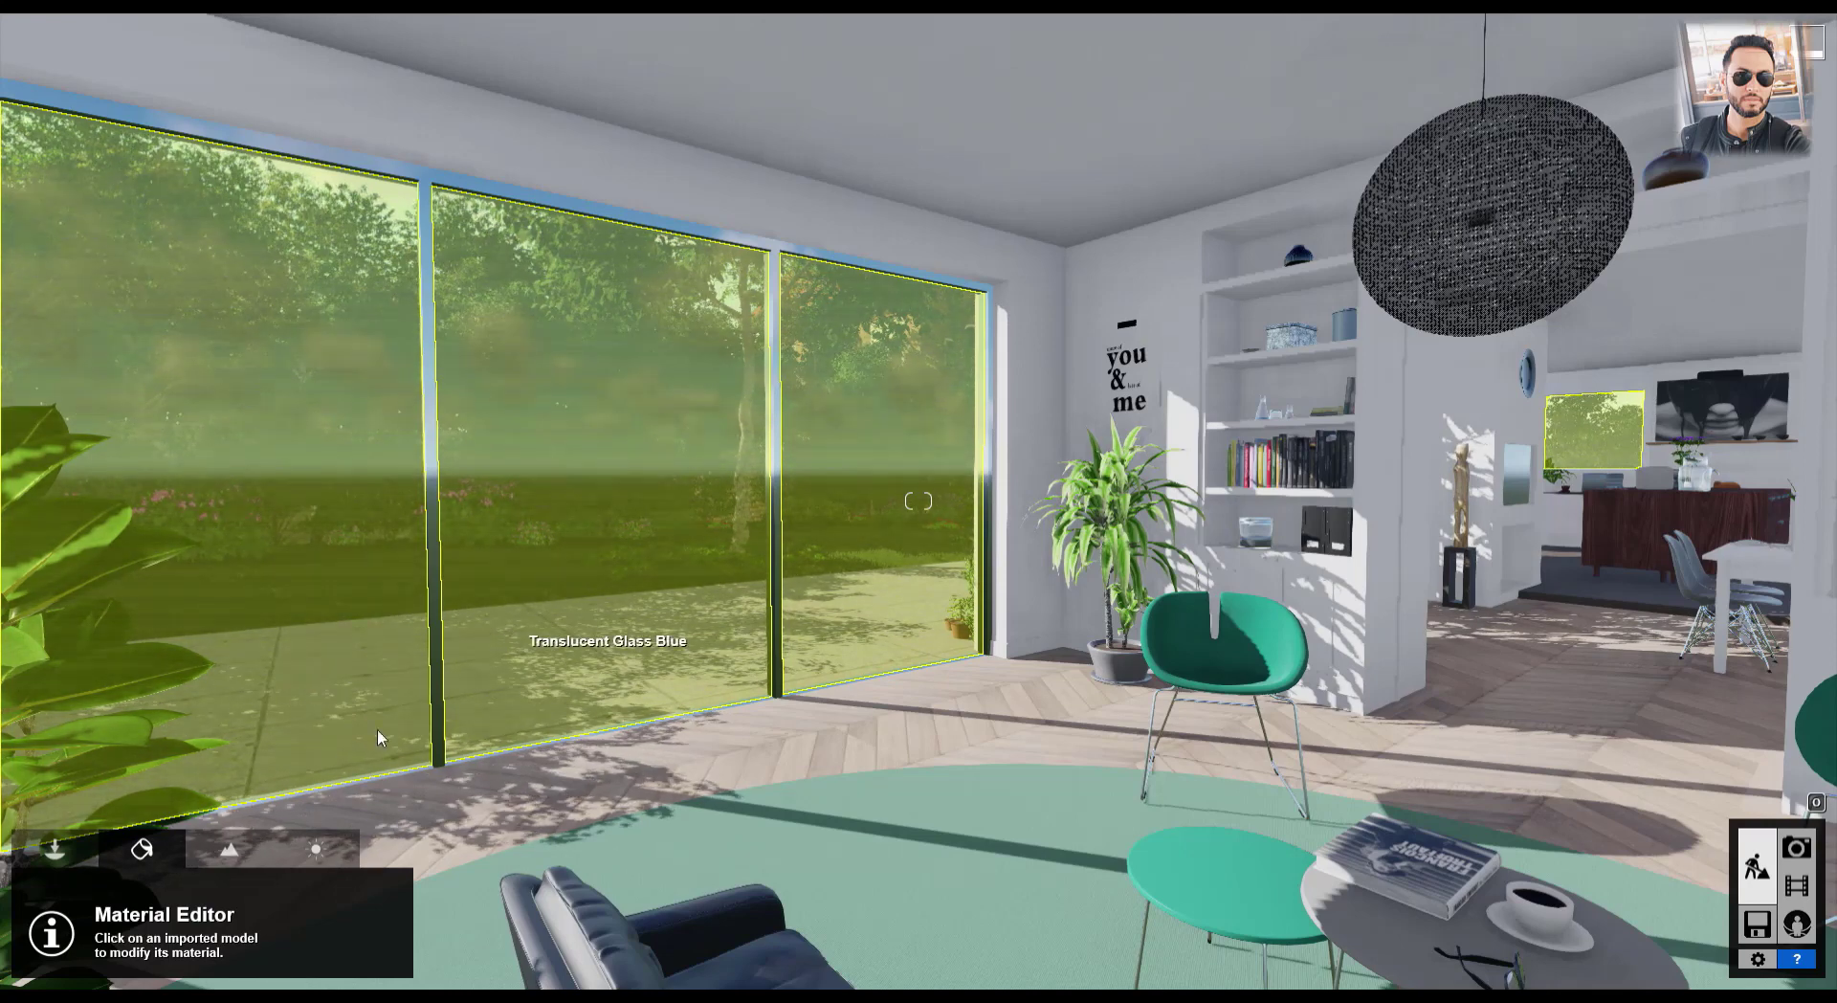
left_click(674, 443)
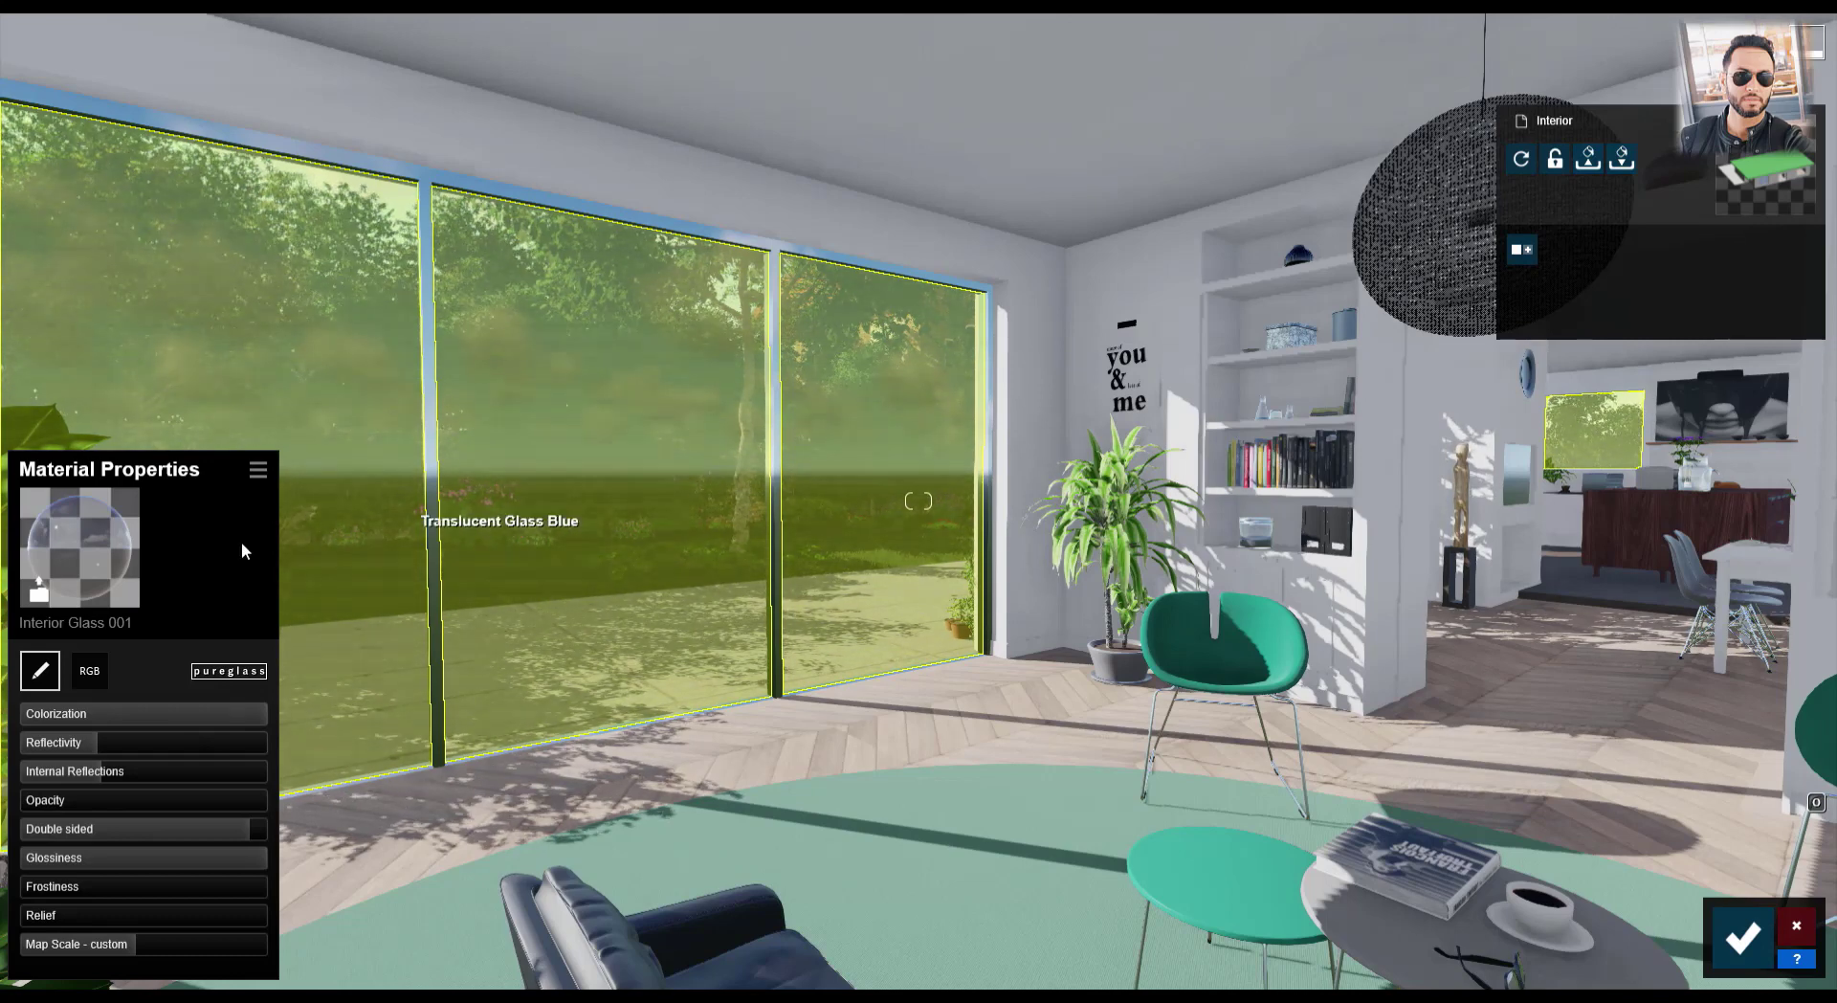
left_click(122, 580)
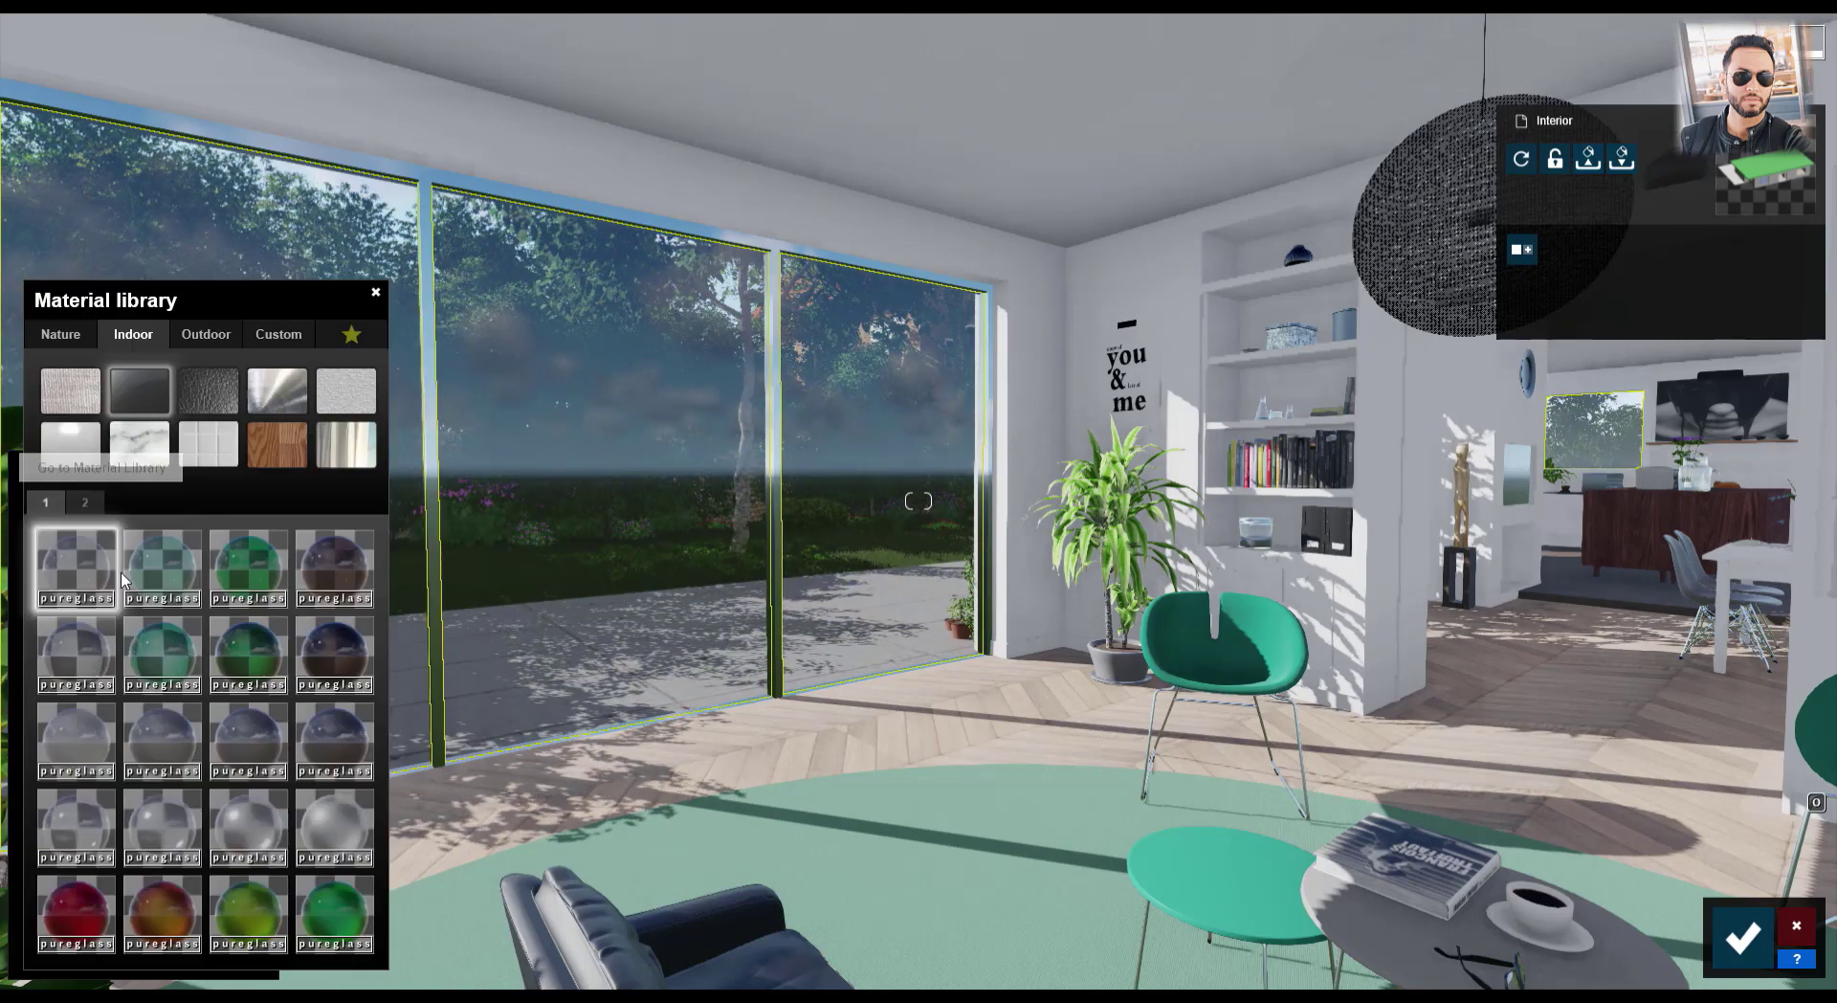
left_click(277, 339)
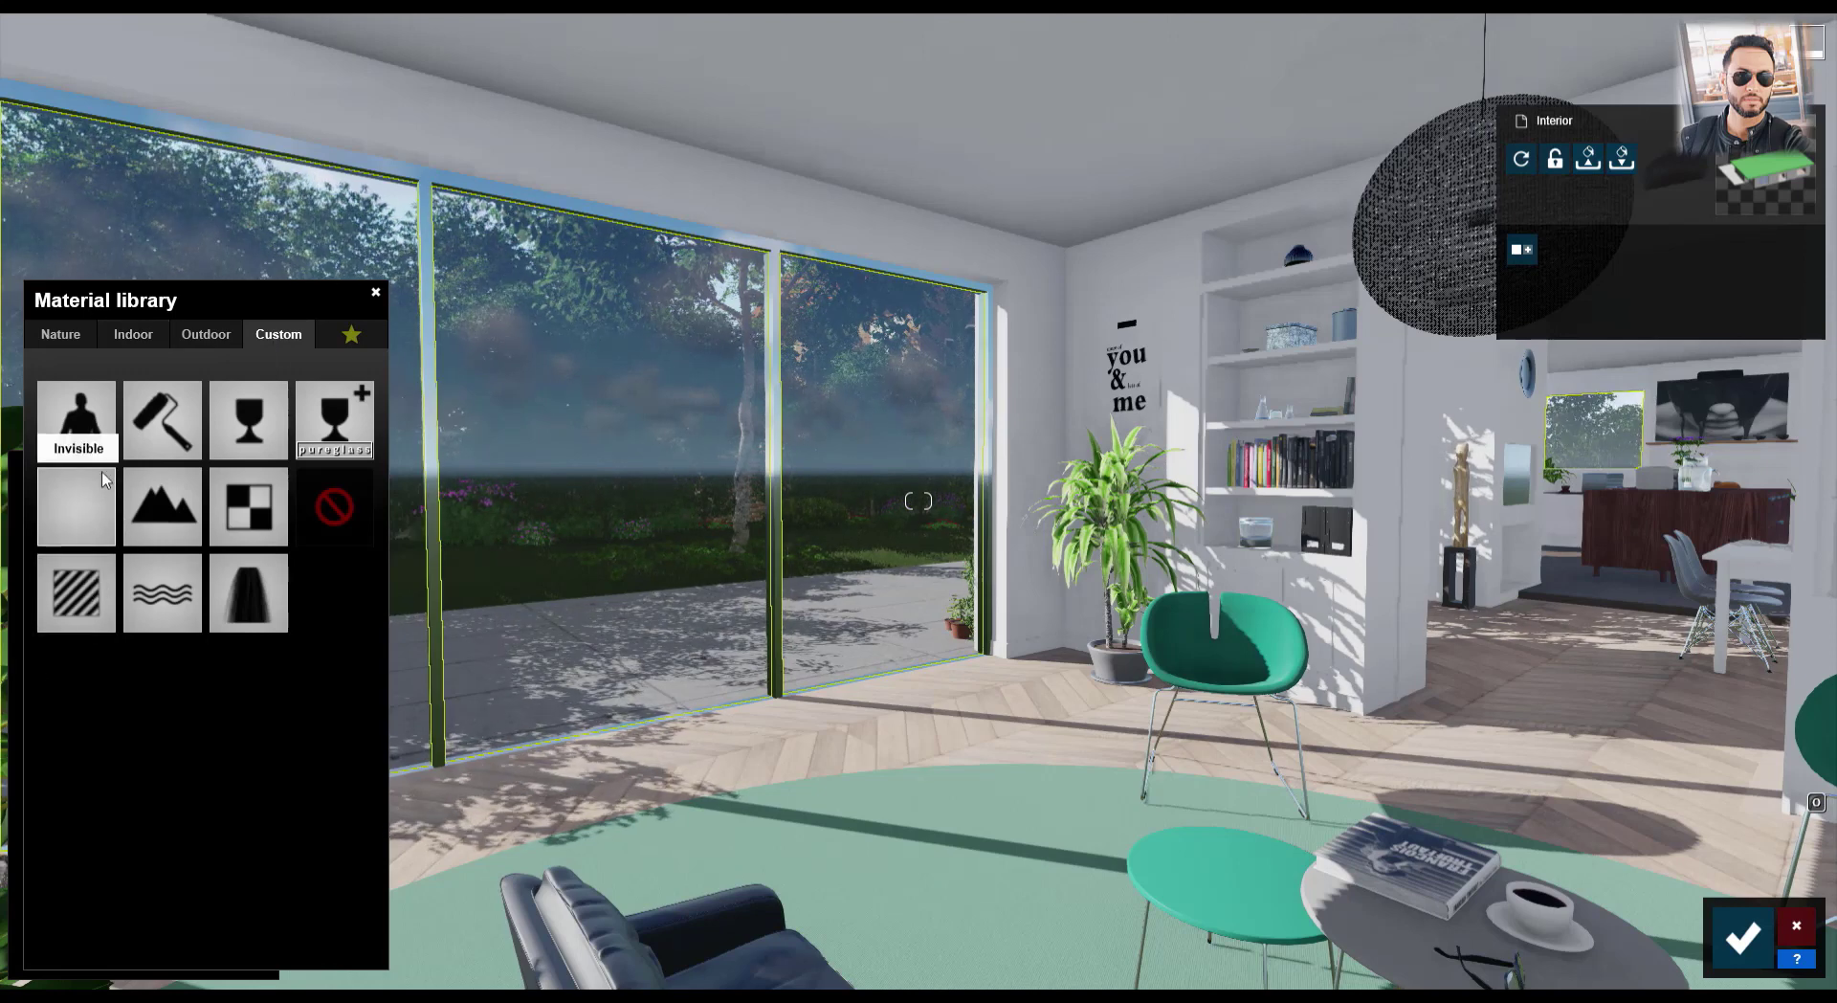
Give the window glass the Standard material with a larger custom Map Scale, Relief 0.5 and Reflectivity 0
left_click(79, 592)
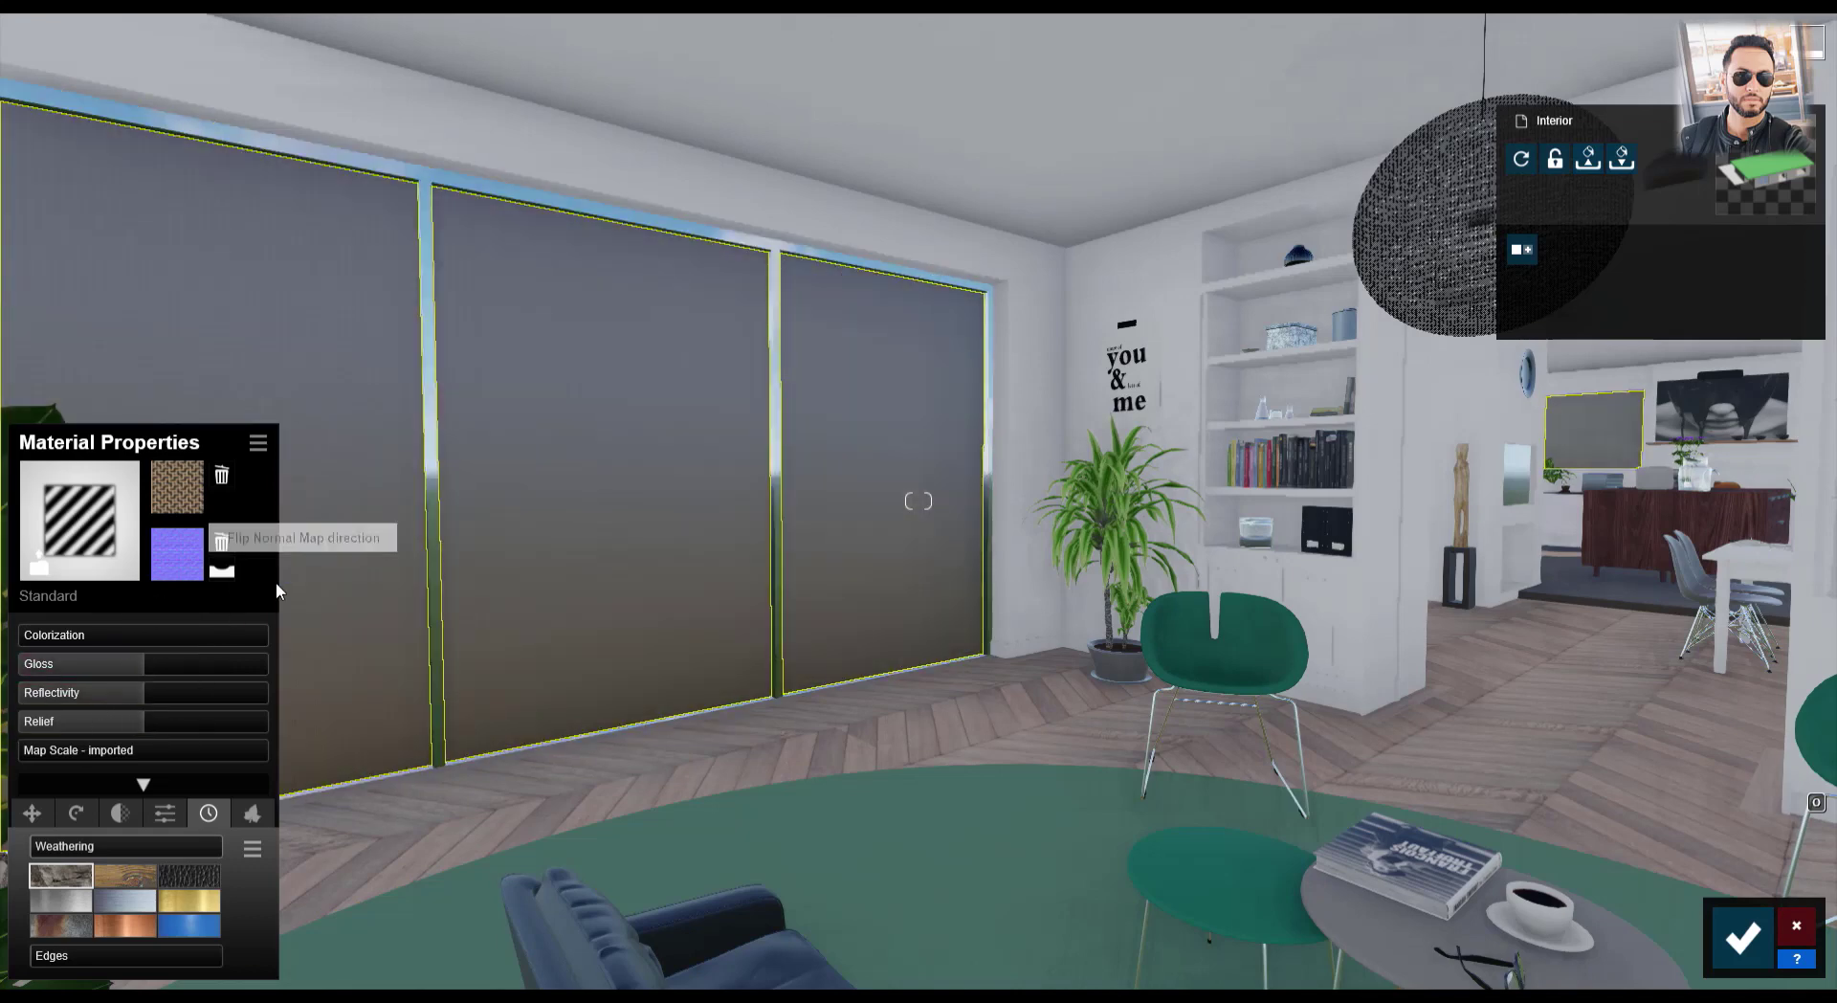
left_click(63, 751)
left_click_drag(62, 750, 77, 749)
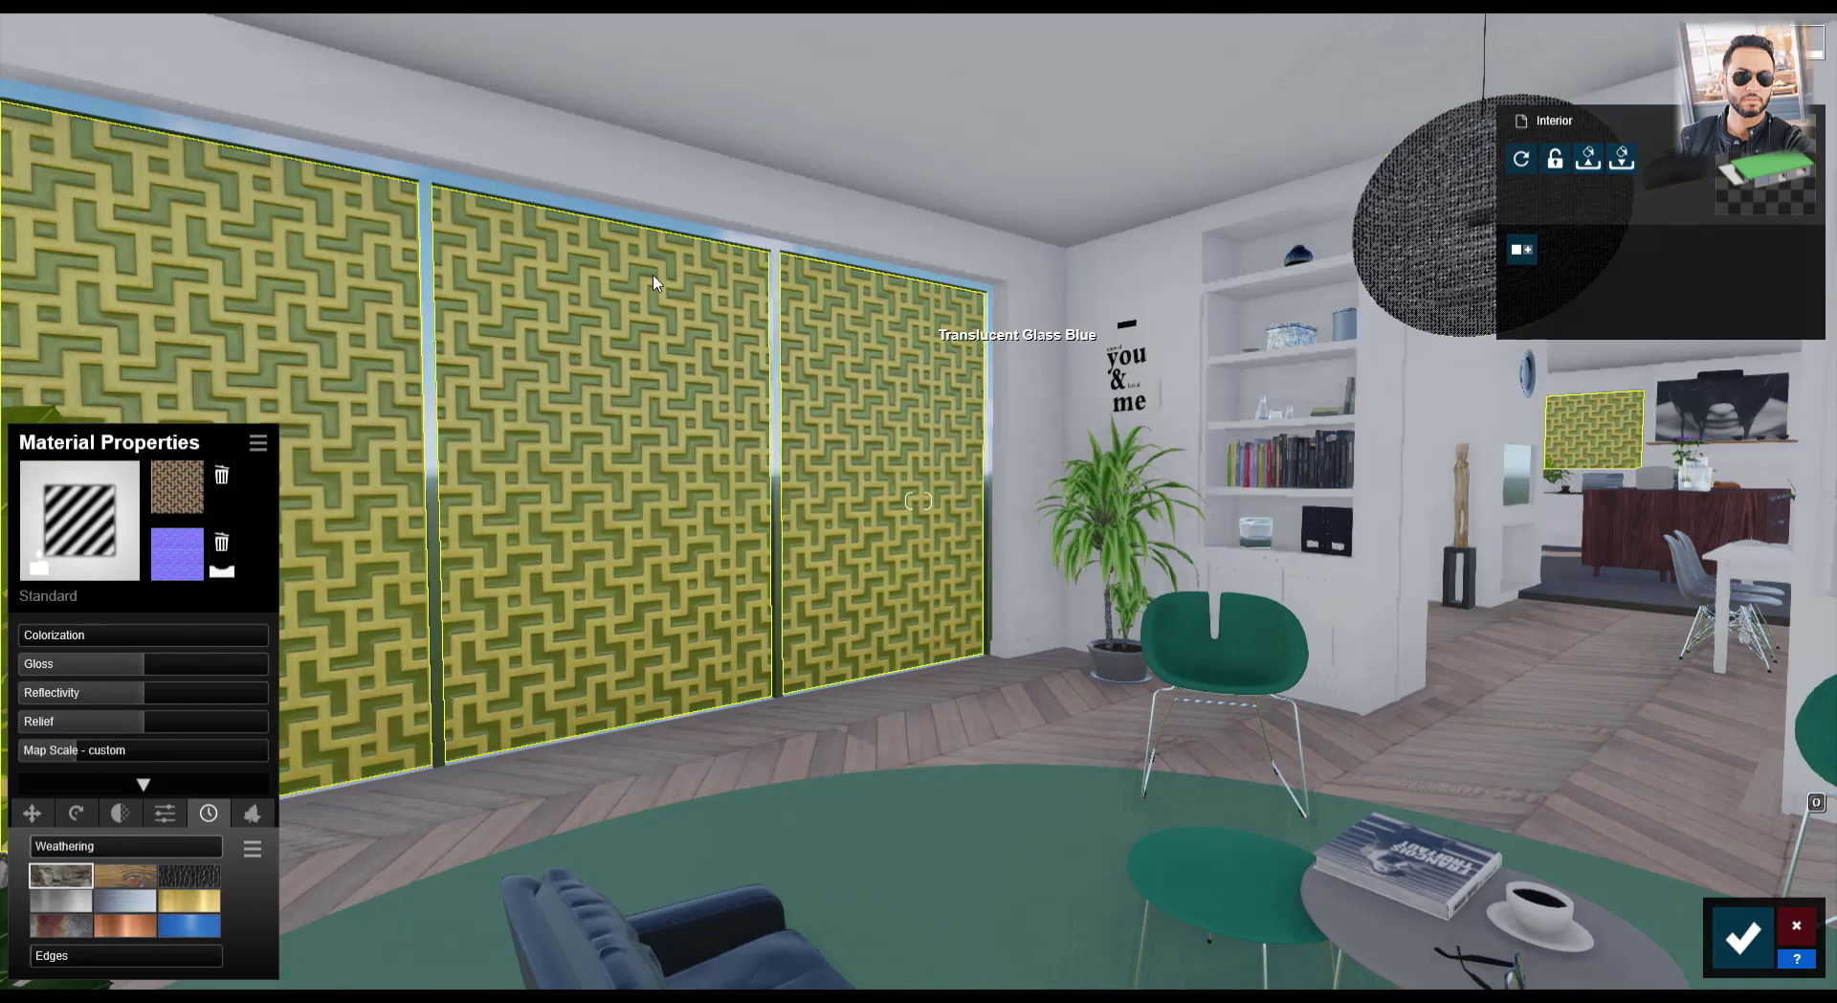
mouse_move(142, 720)
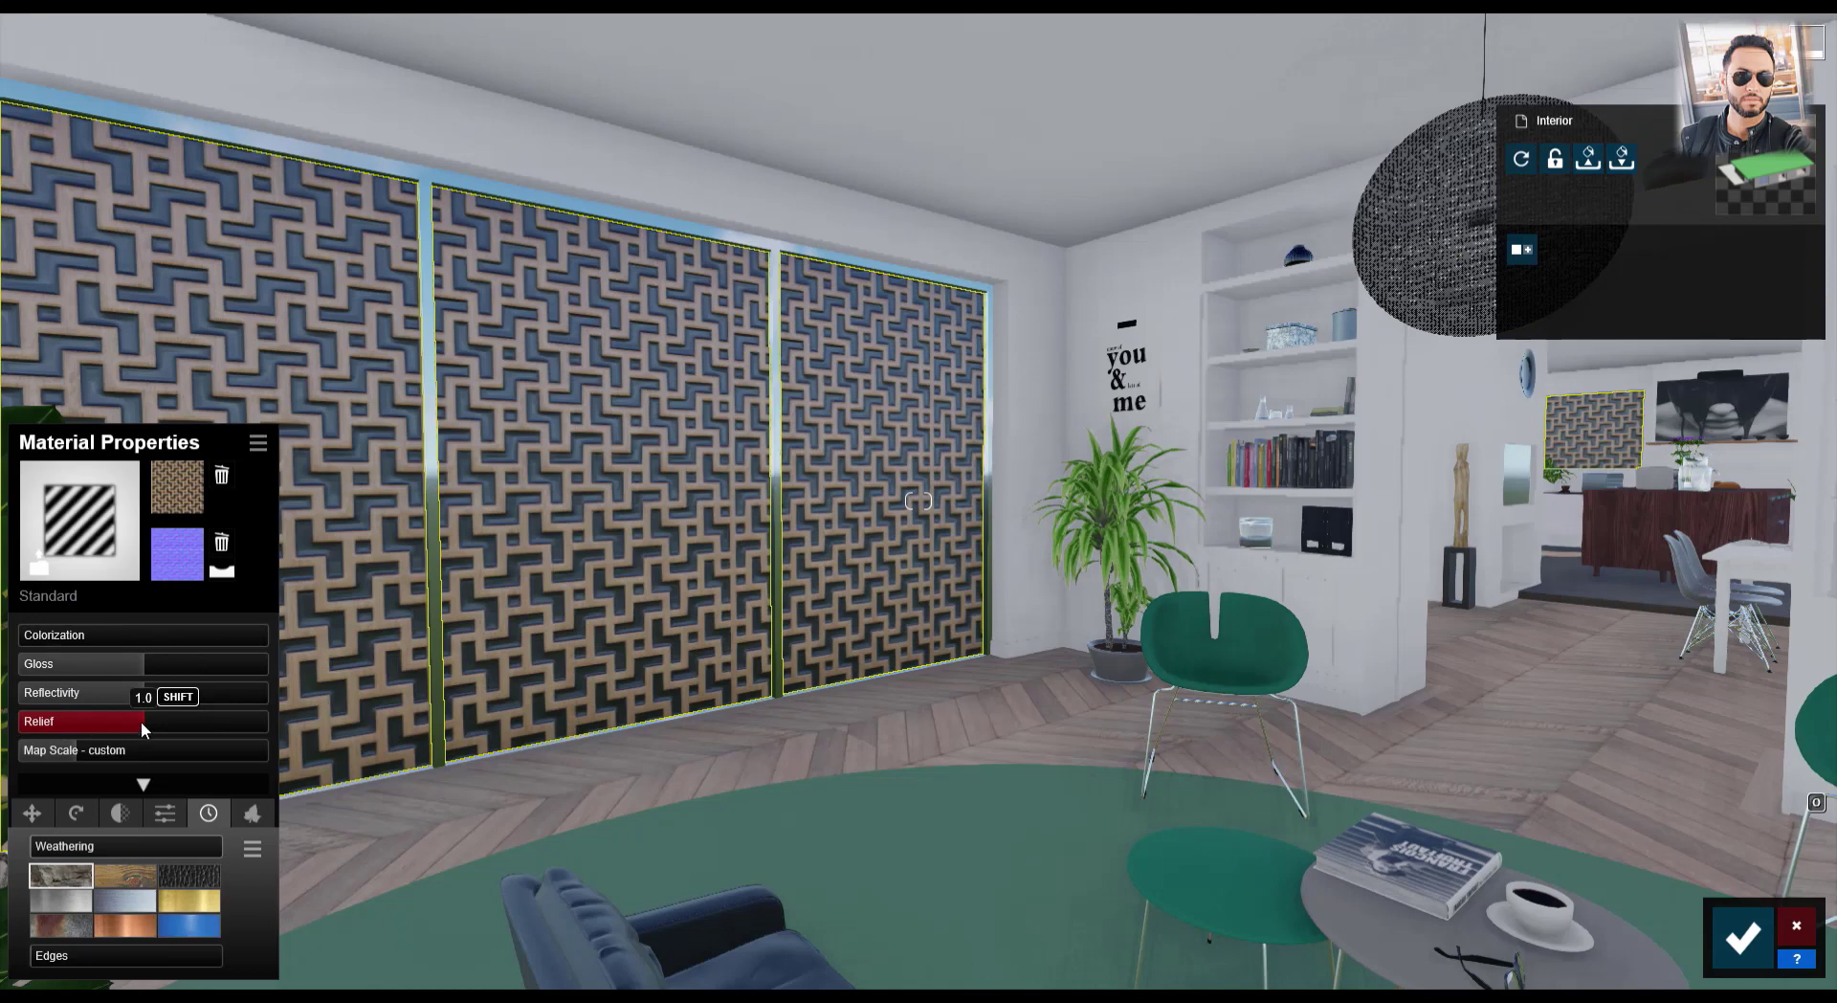
left_click_drag(140, 721, 19, 724)
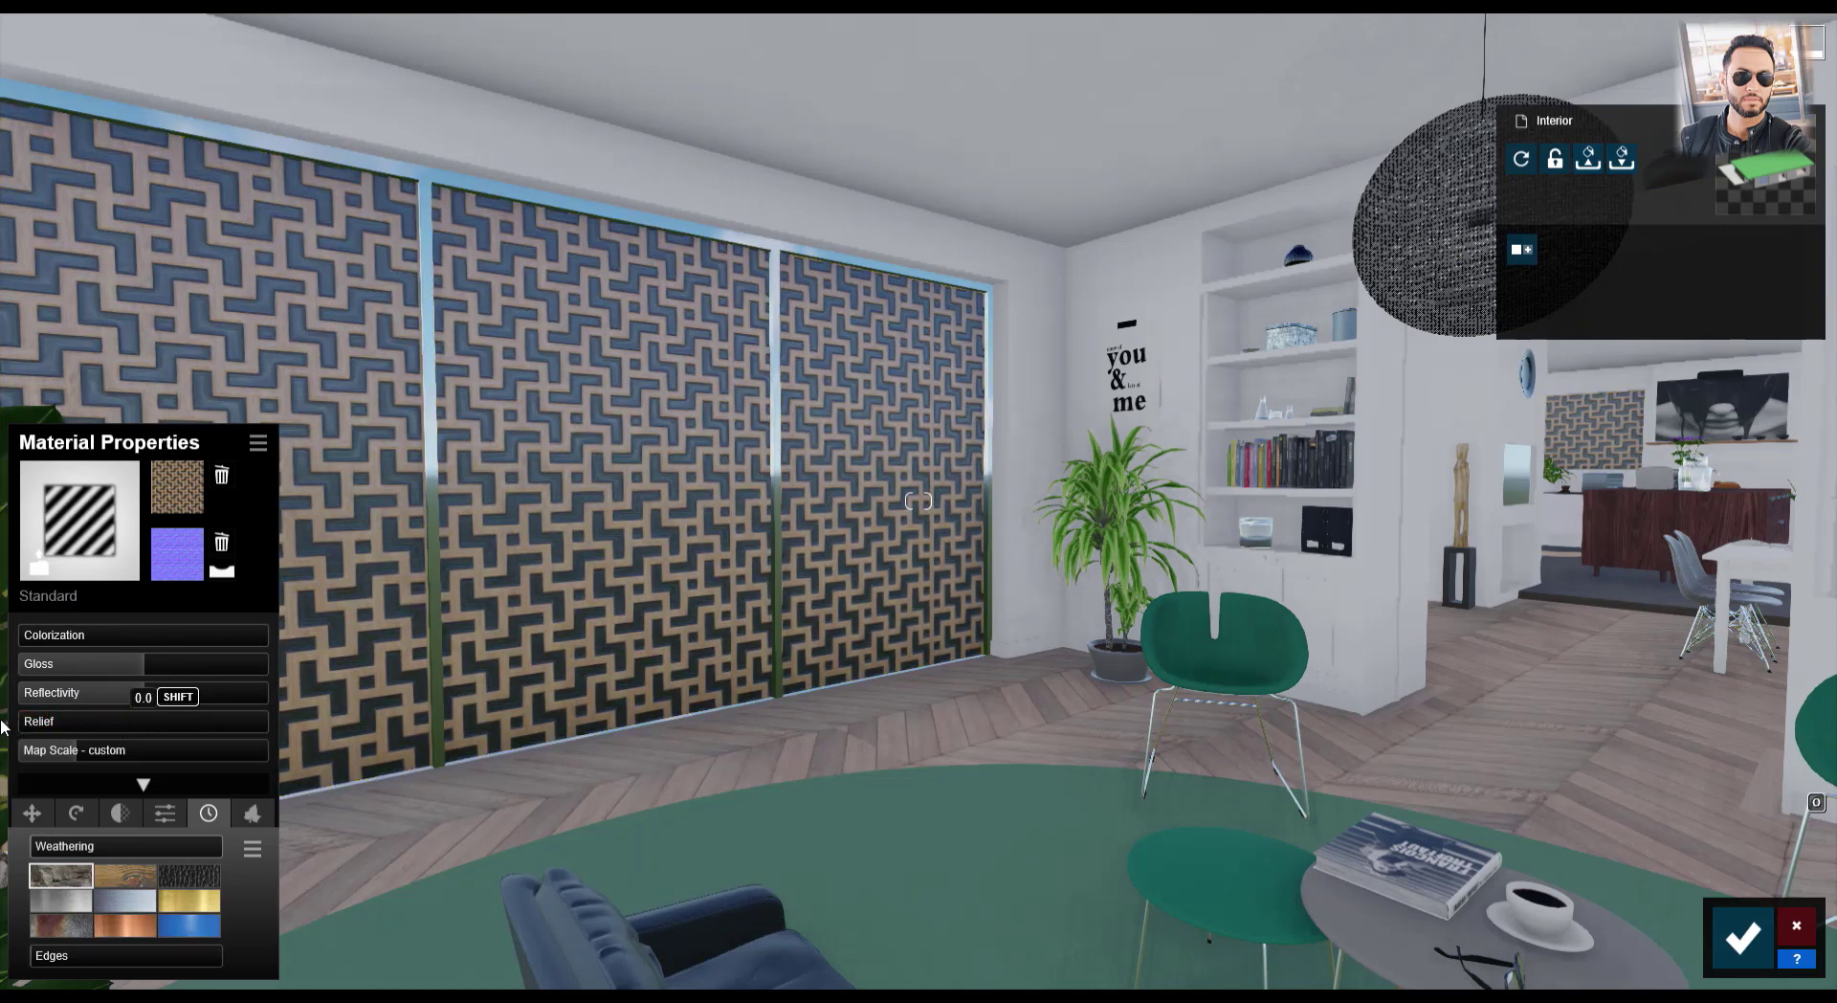
left_click_drag(138, 705, 20, 705)
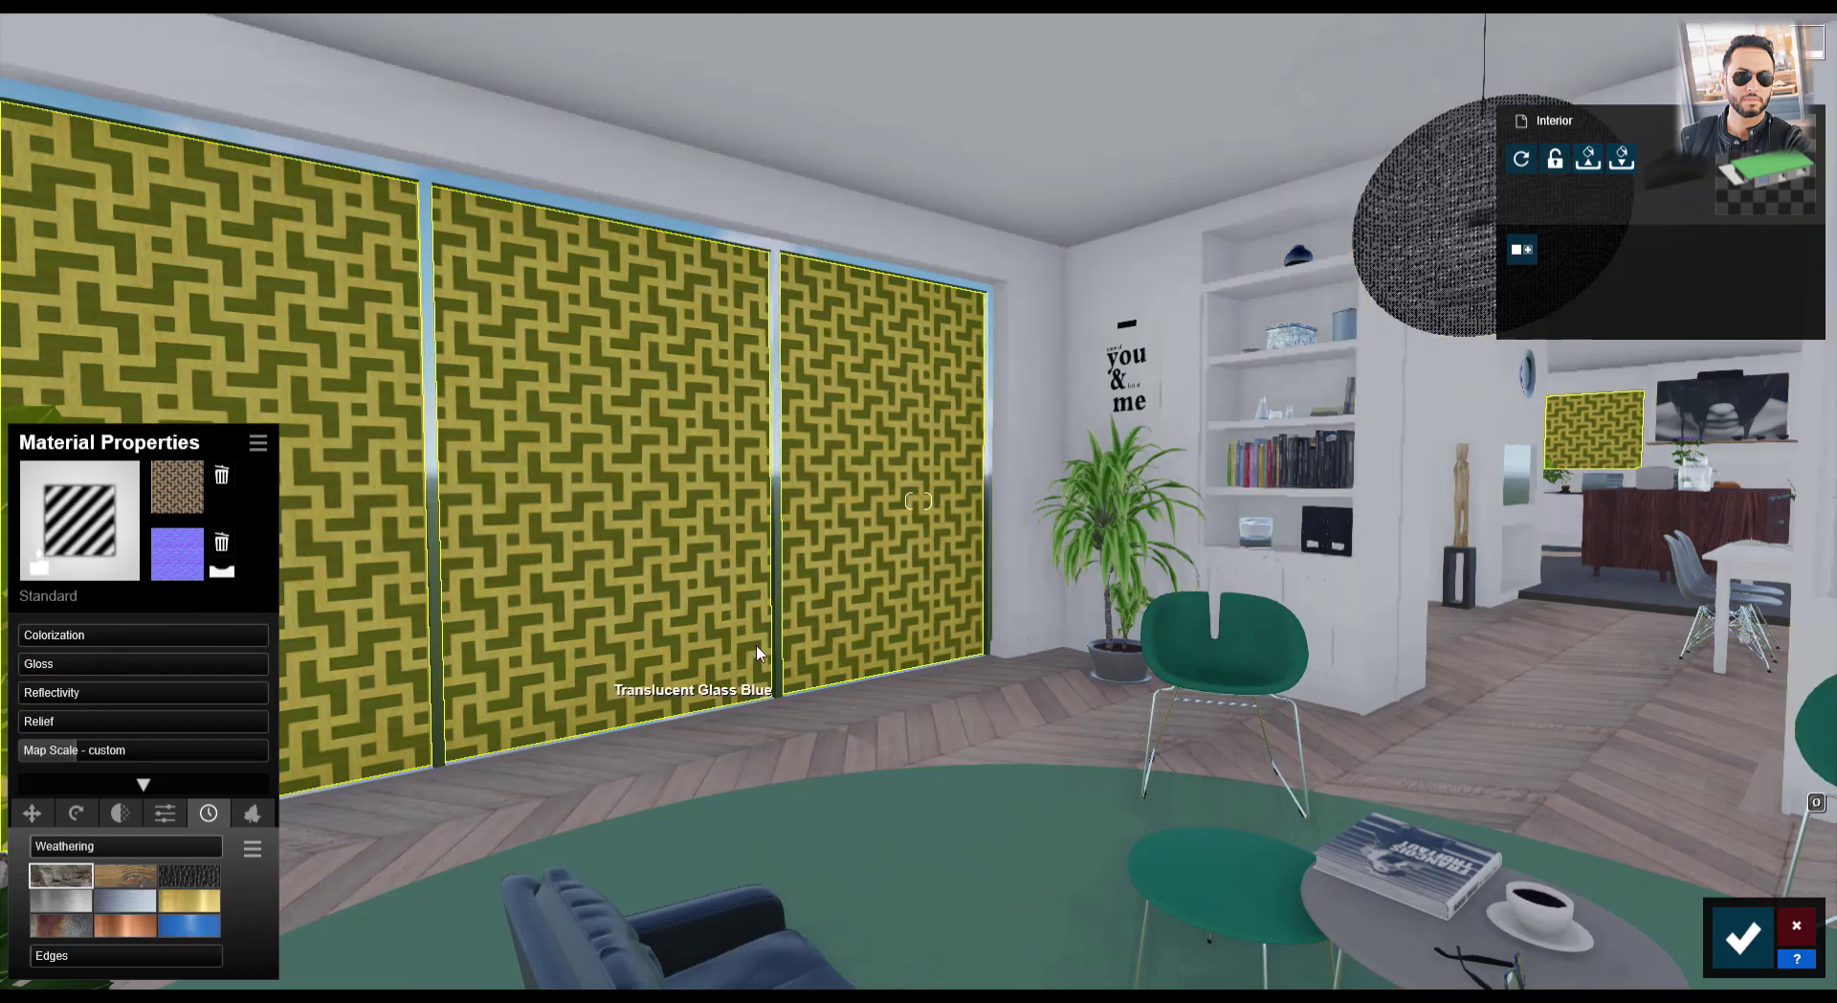
right_click_drag(1058, 716, 995, 708)
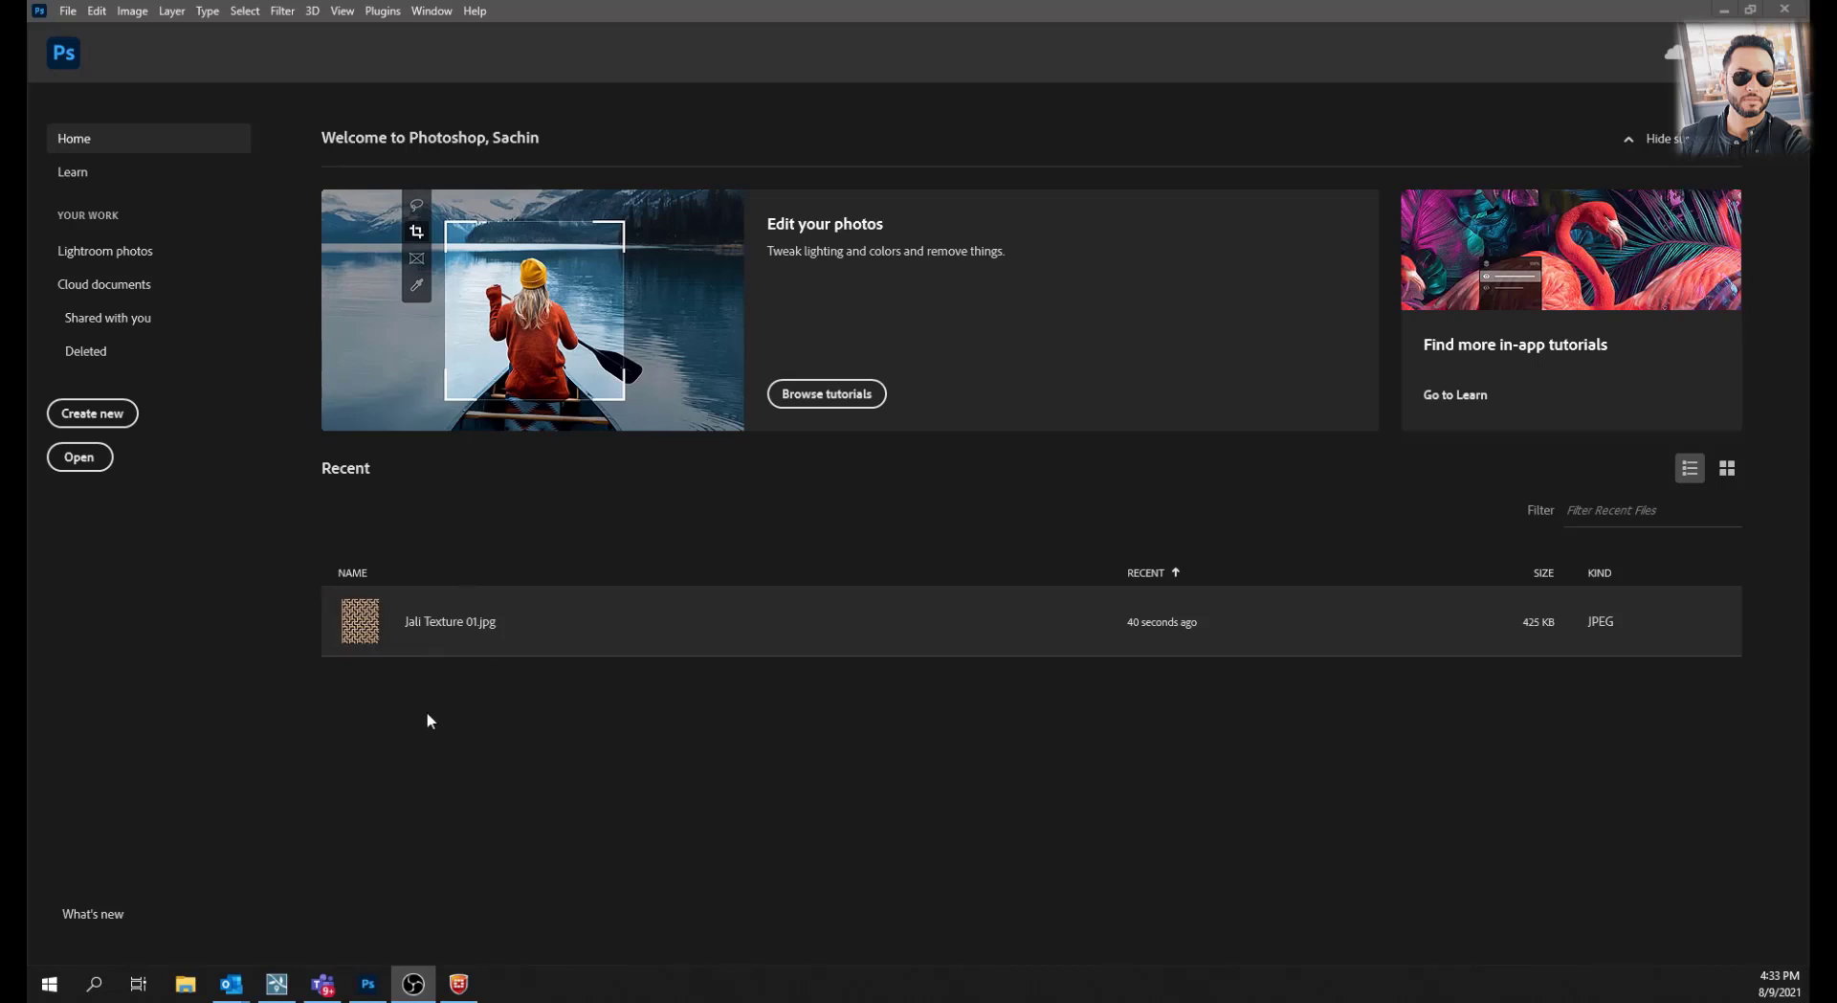
Open Jali Texture 01.jpg from Photoshop's recent files and show its Layers panel beside it
left_click(366, 622)
left_click(366, 622)
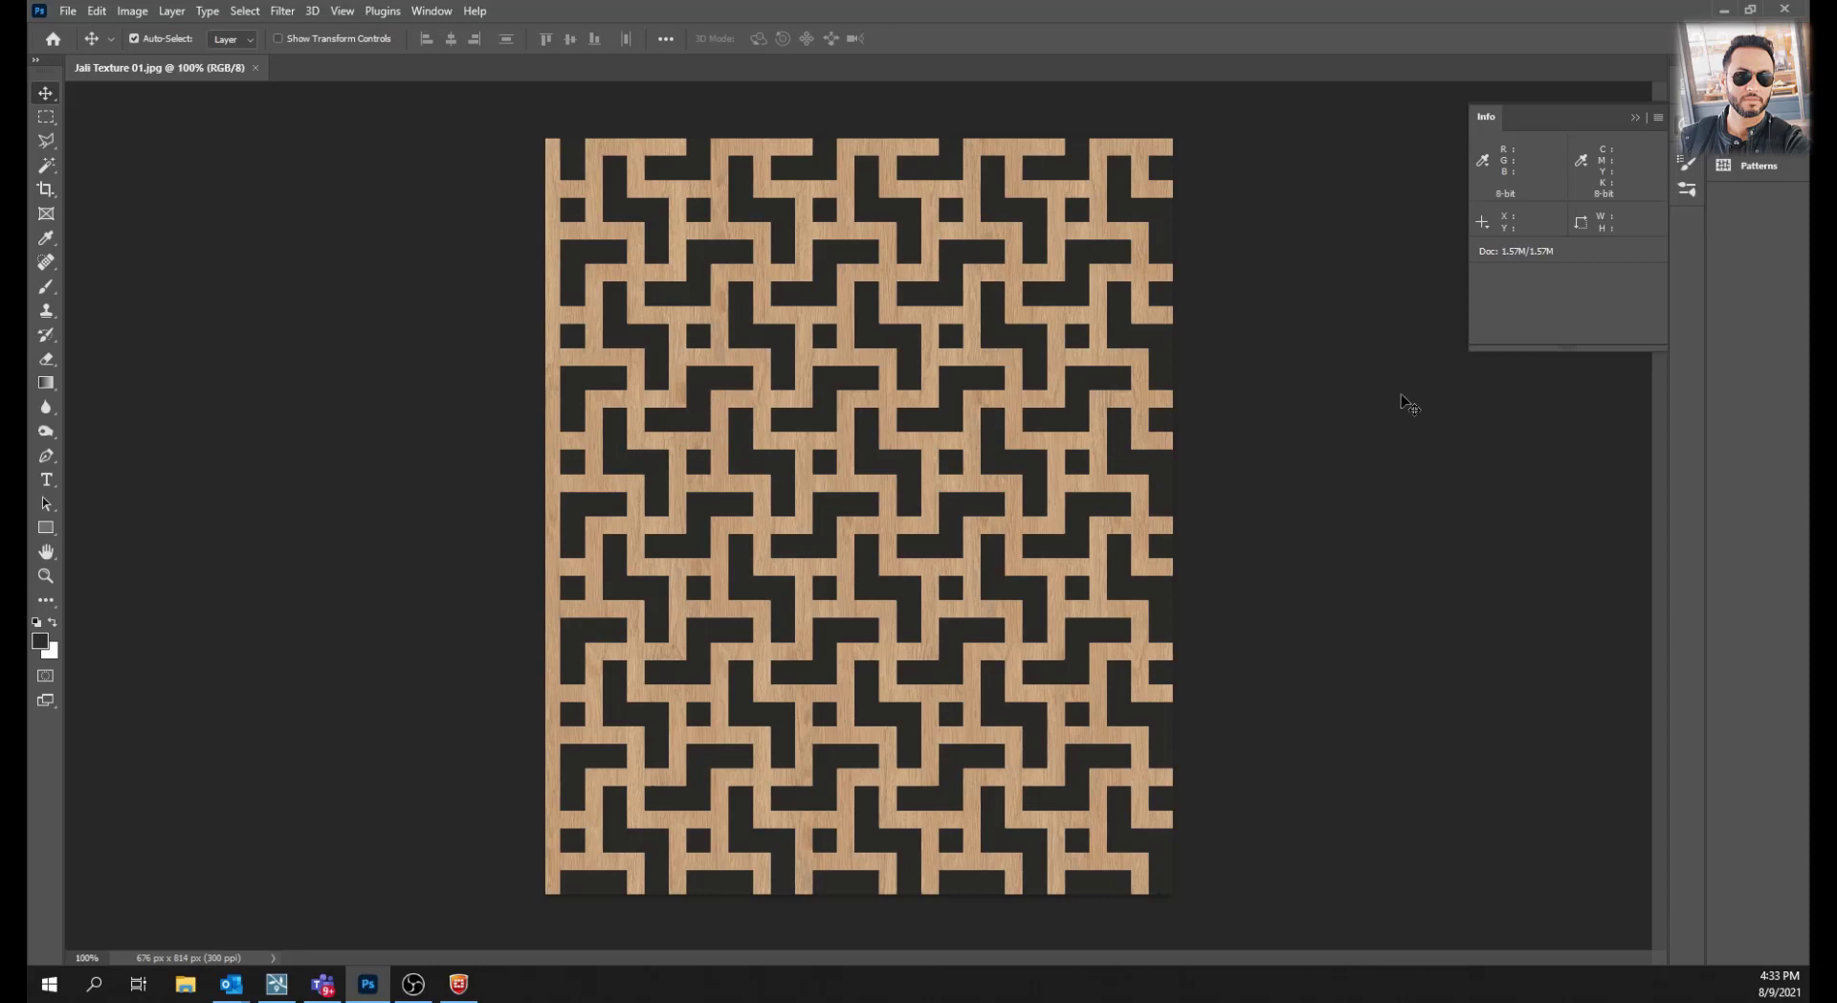
key("F7")
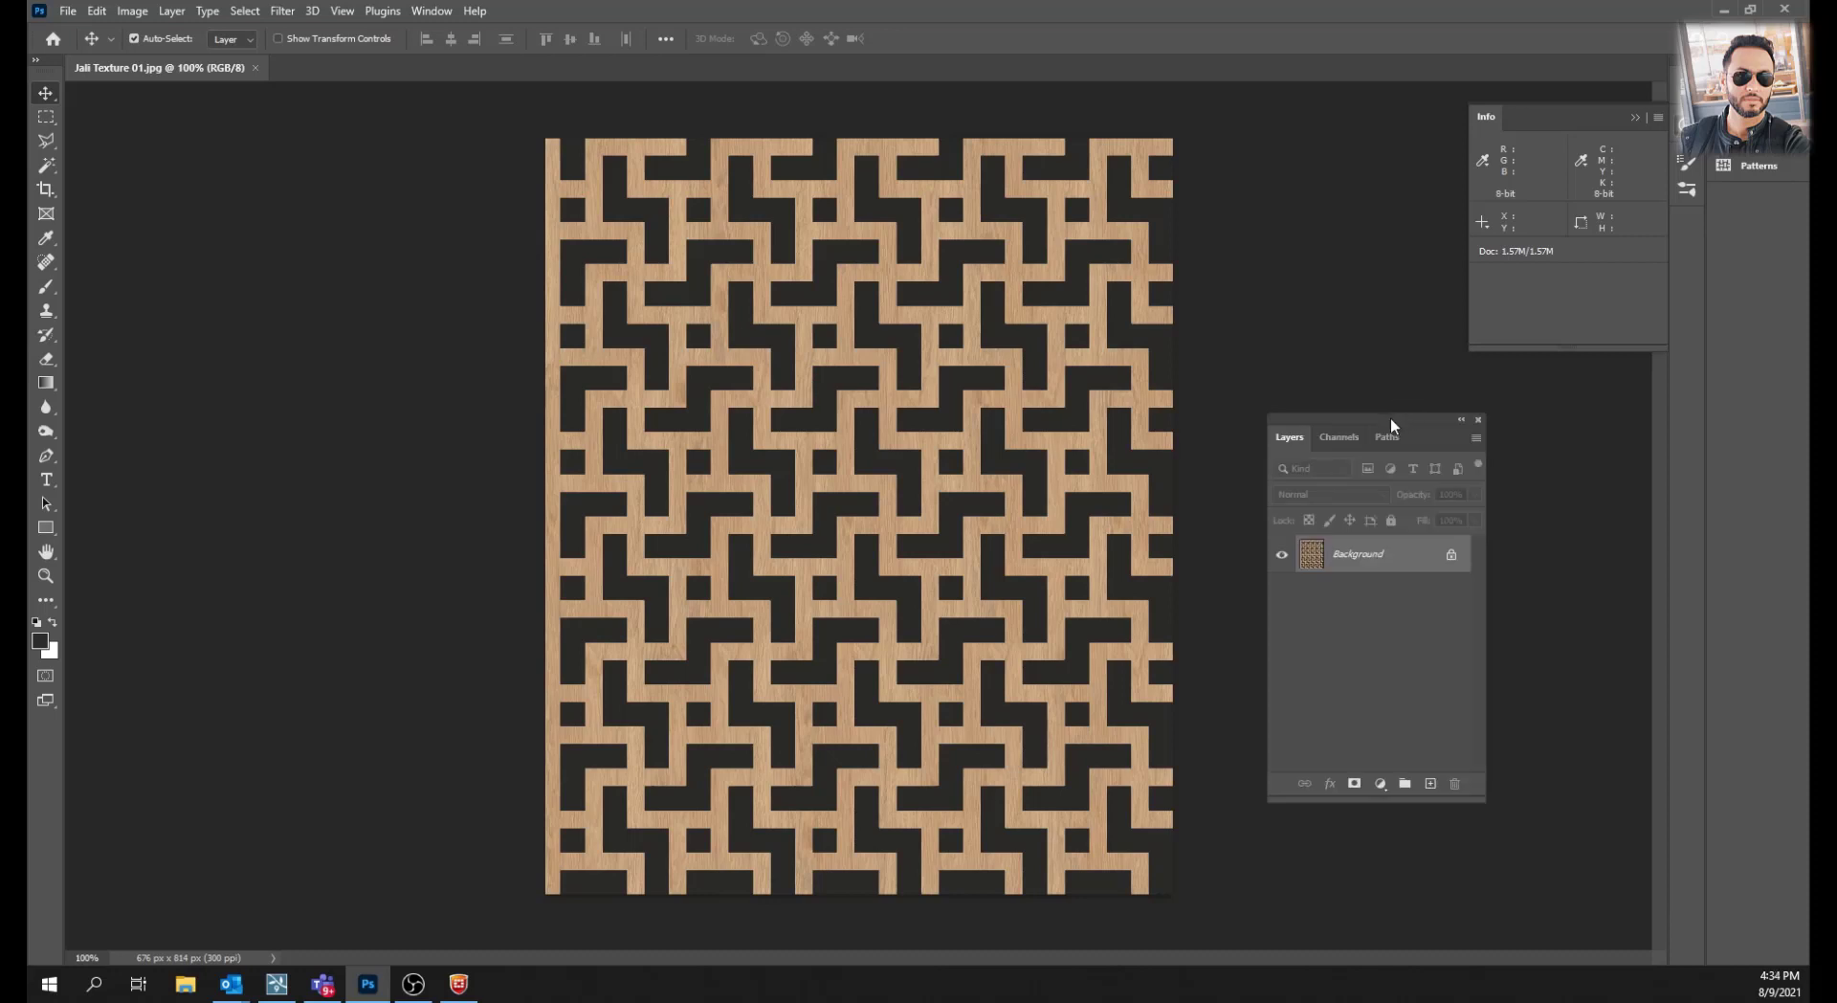
left_click_drag(1391, 419, 1381, 421)
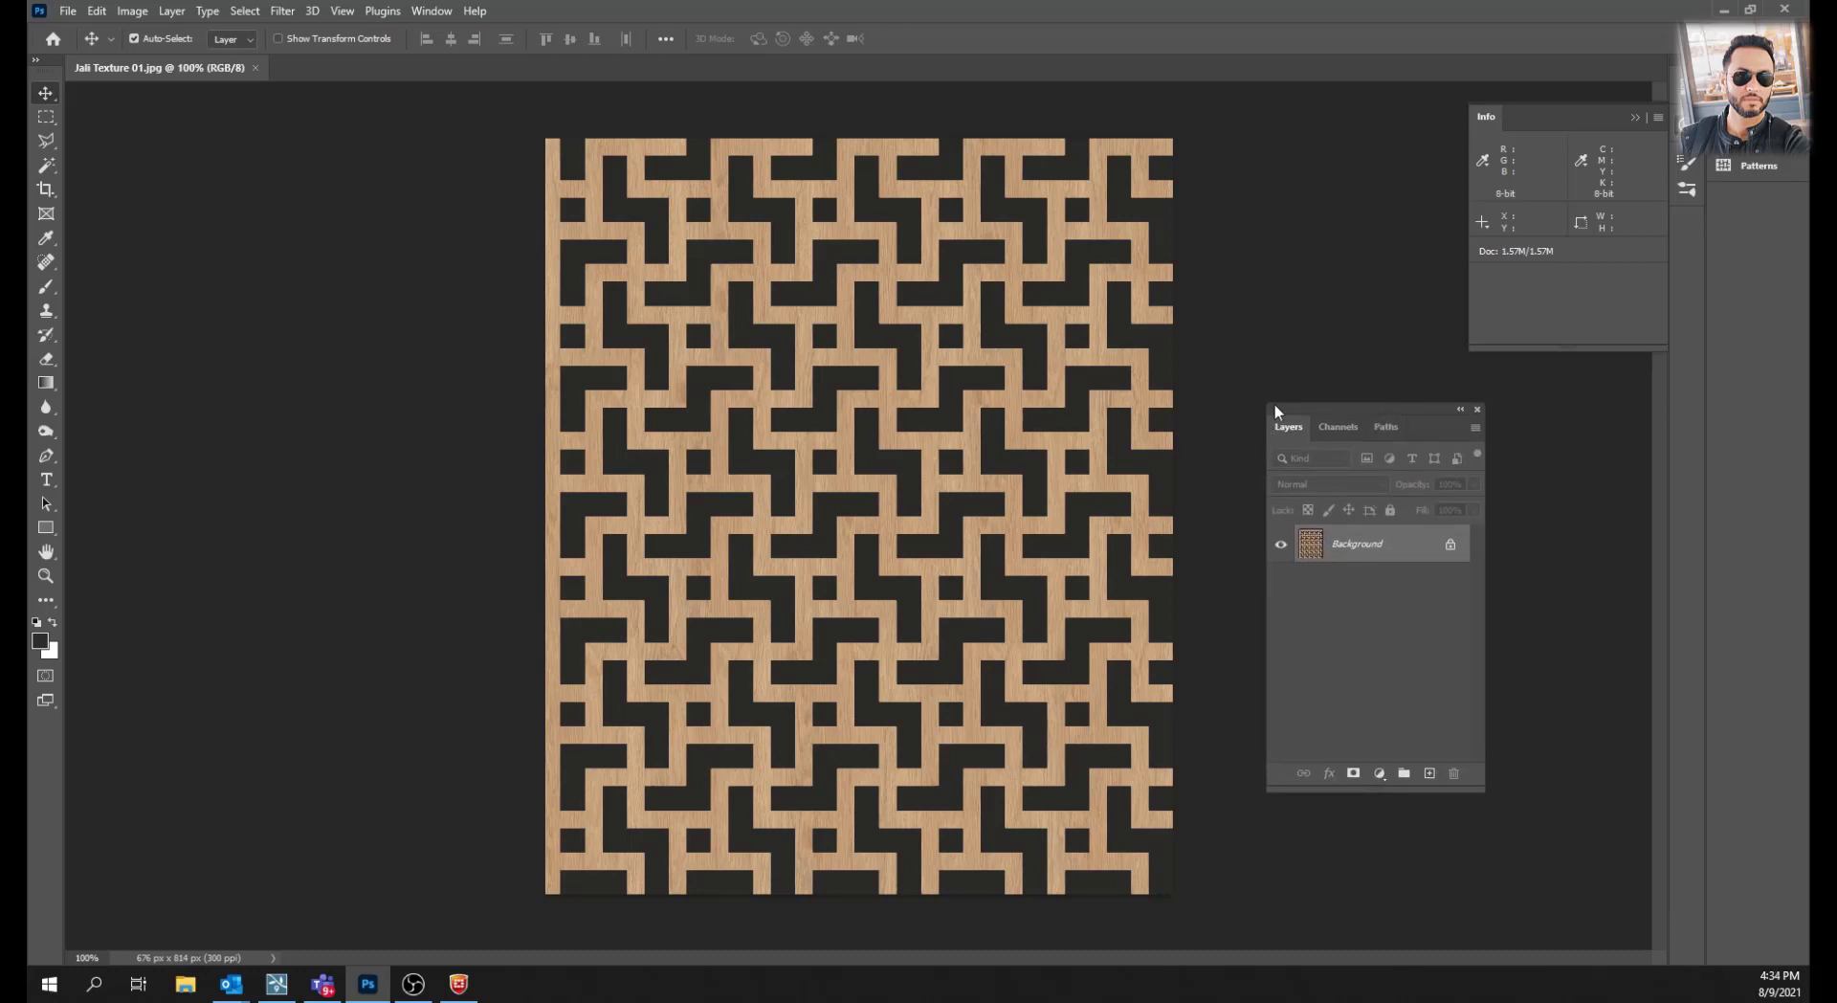
left_click(432, 12)
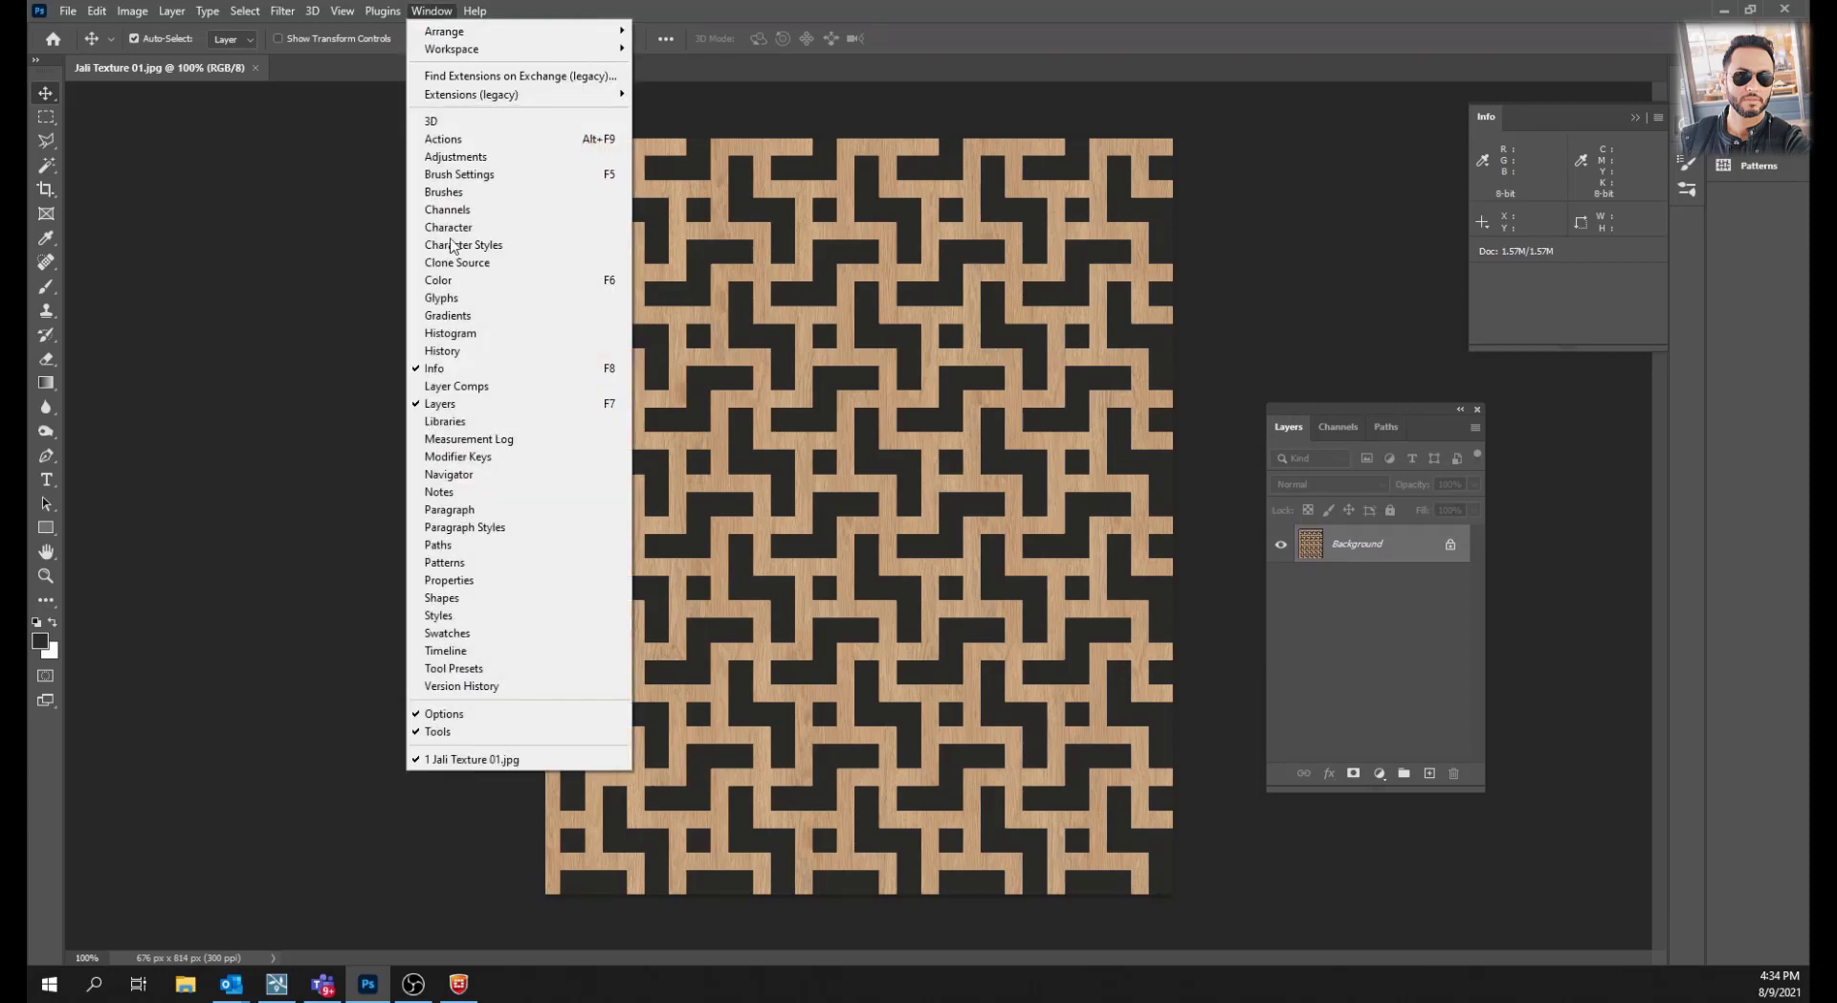
left_click(1326, 409)
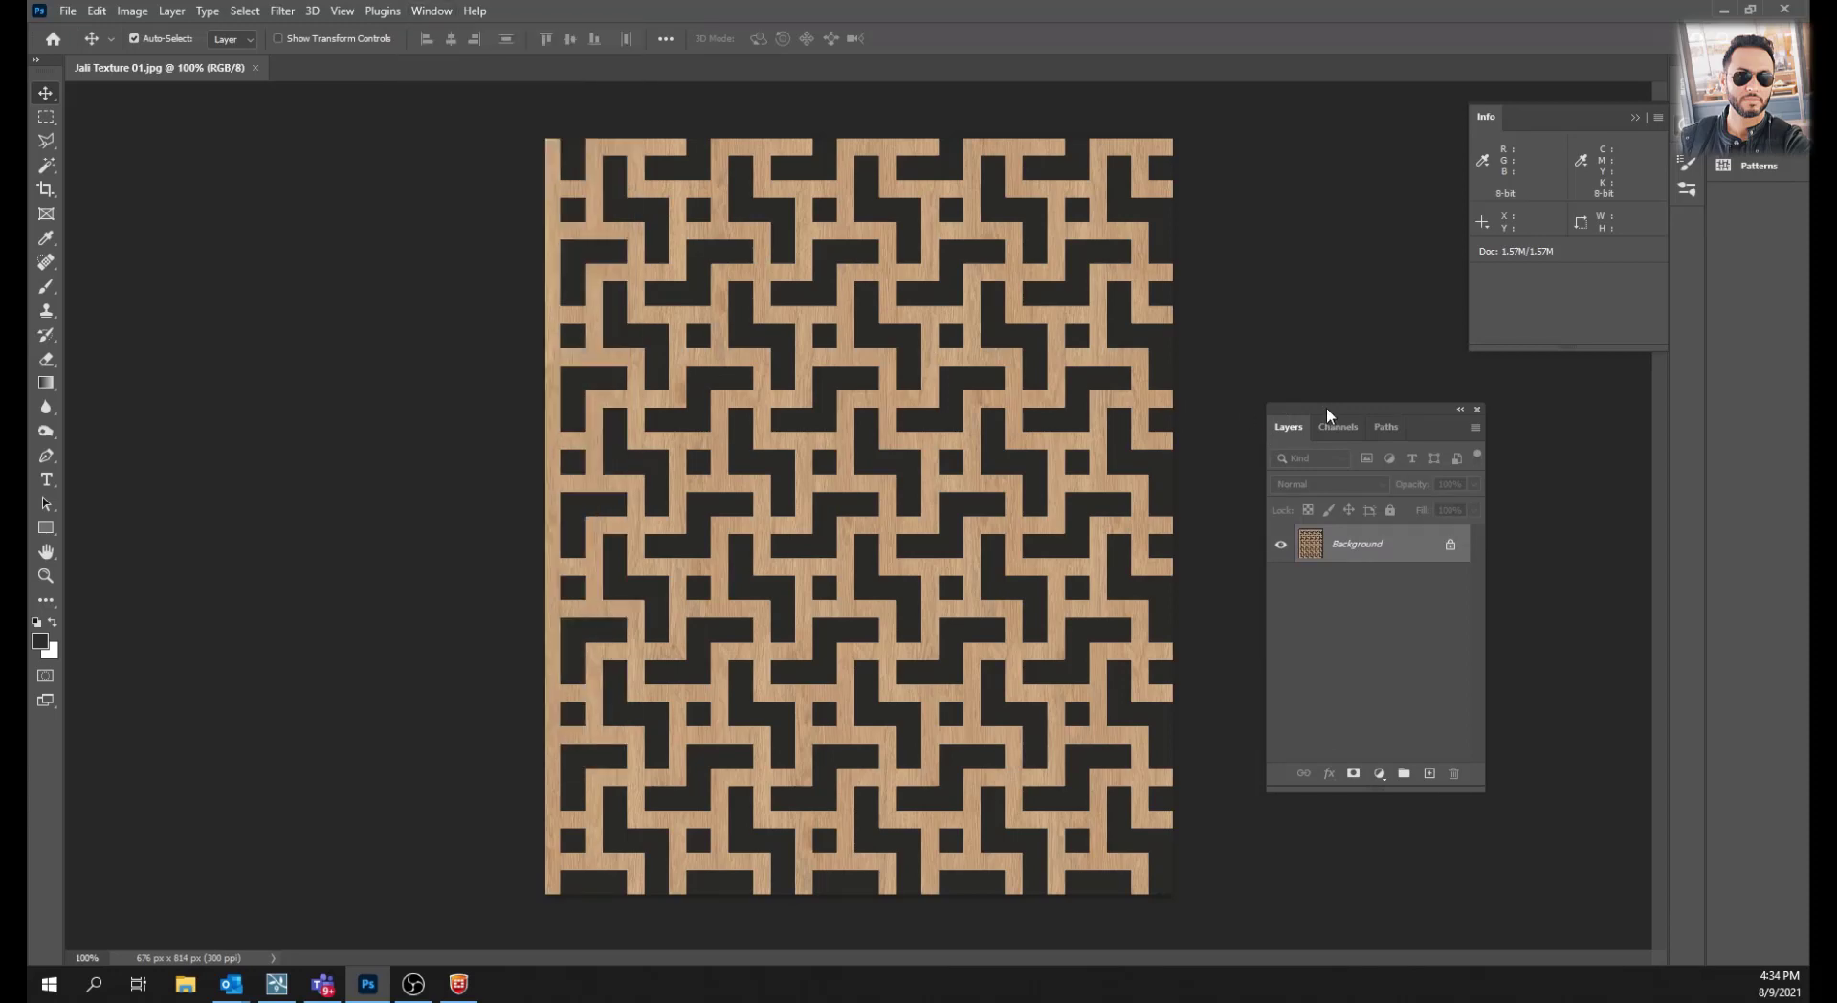
Convert the Background layer to an unlocked Layer 0 and display the RGB, Red, Green and Blue channels
double_click(1345, 552)
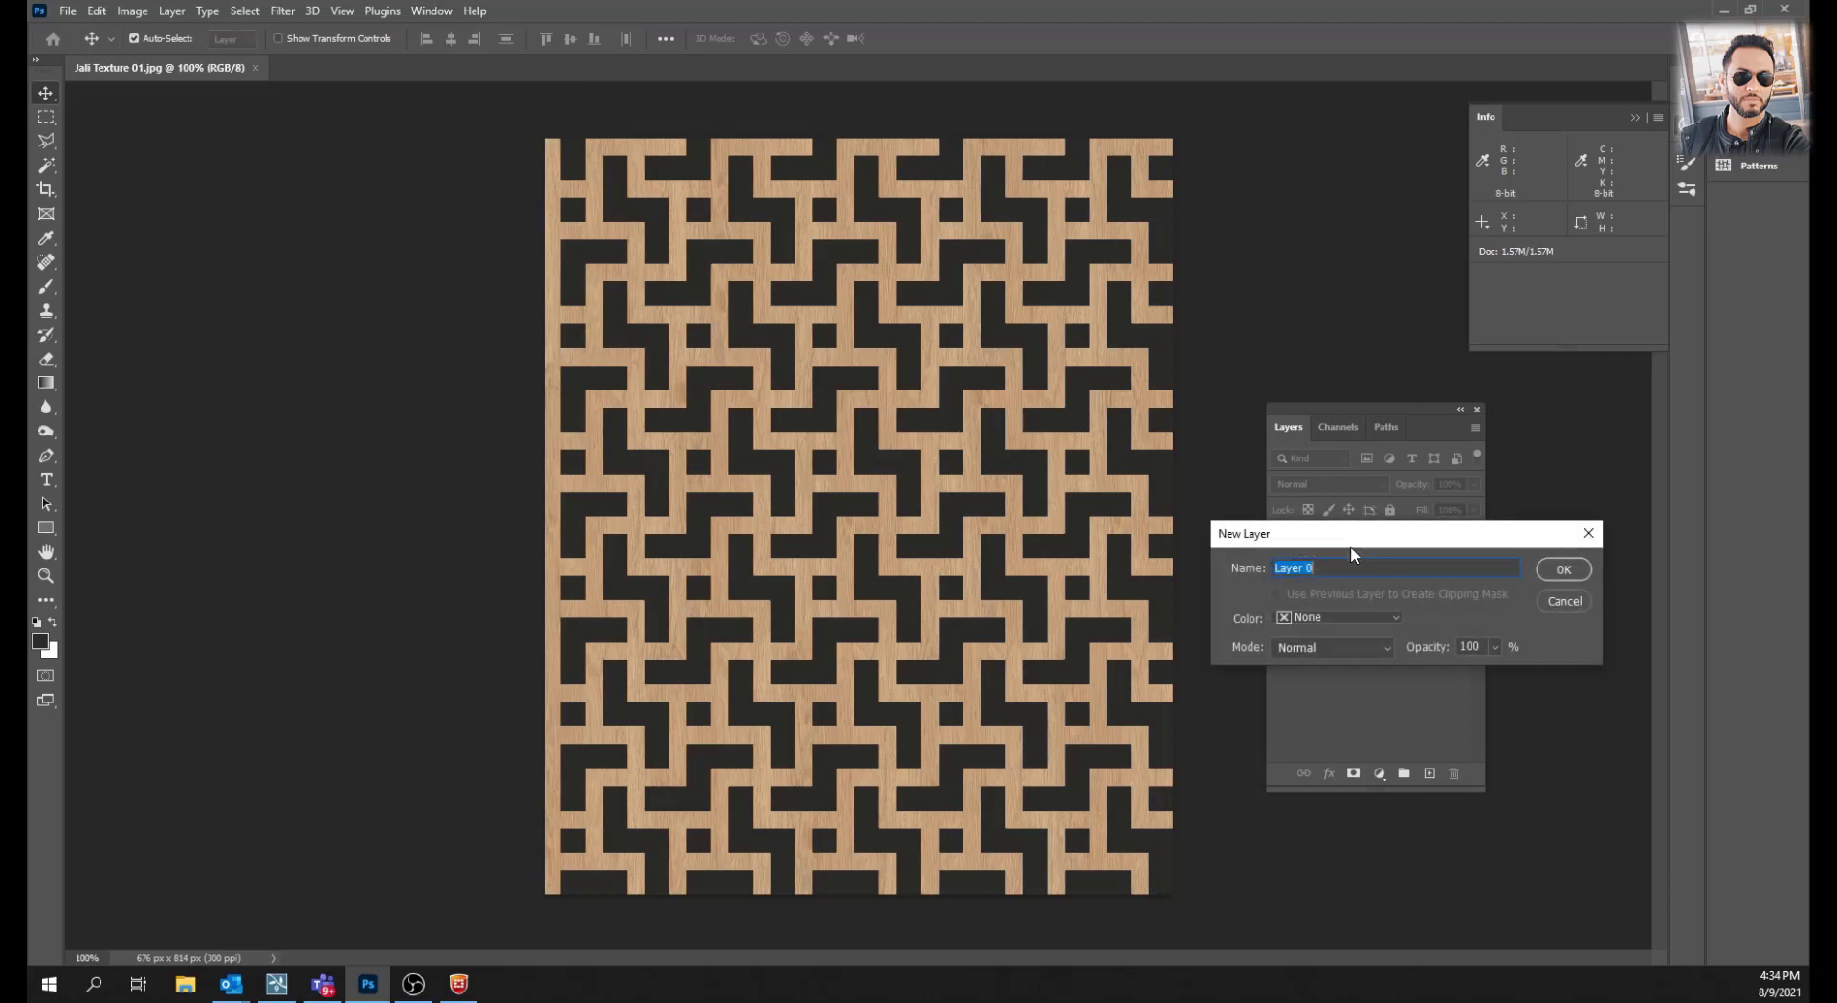
left_click(1540, 571)
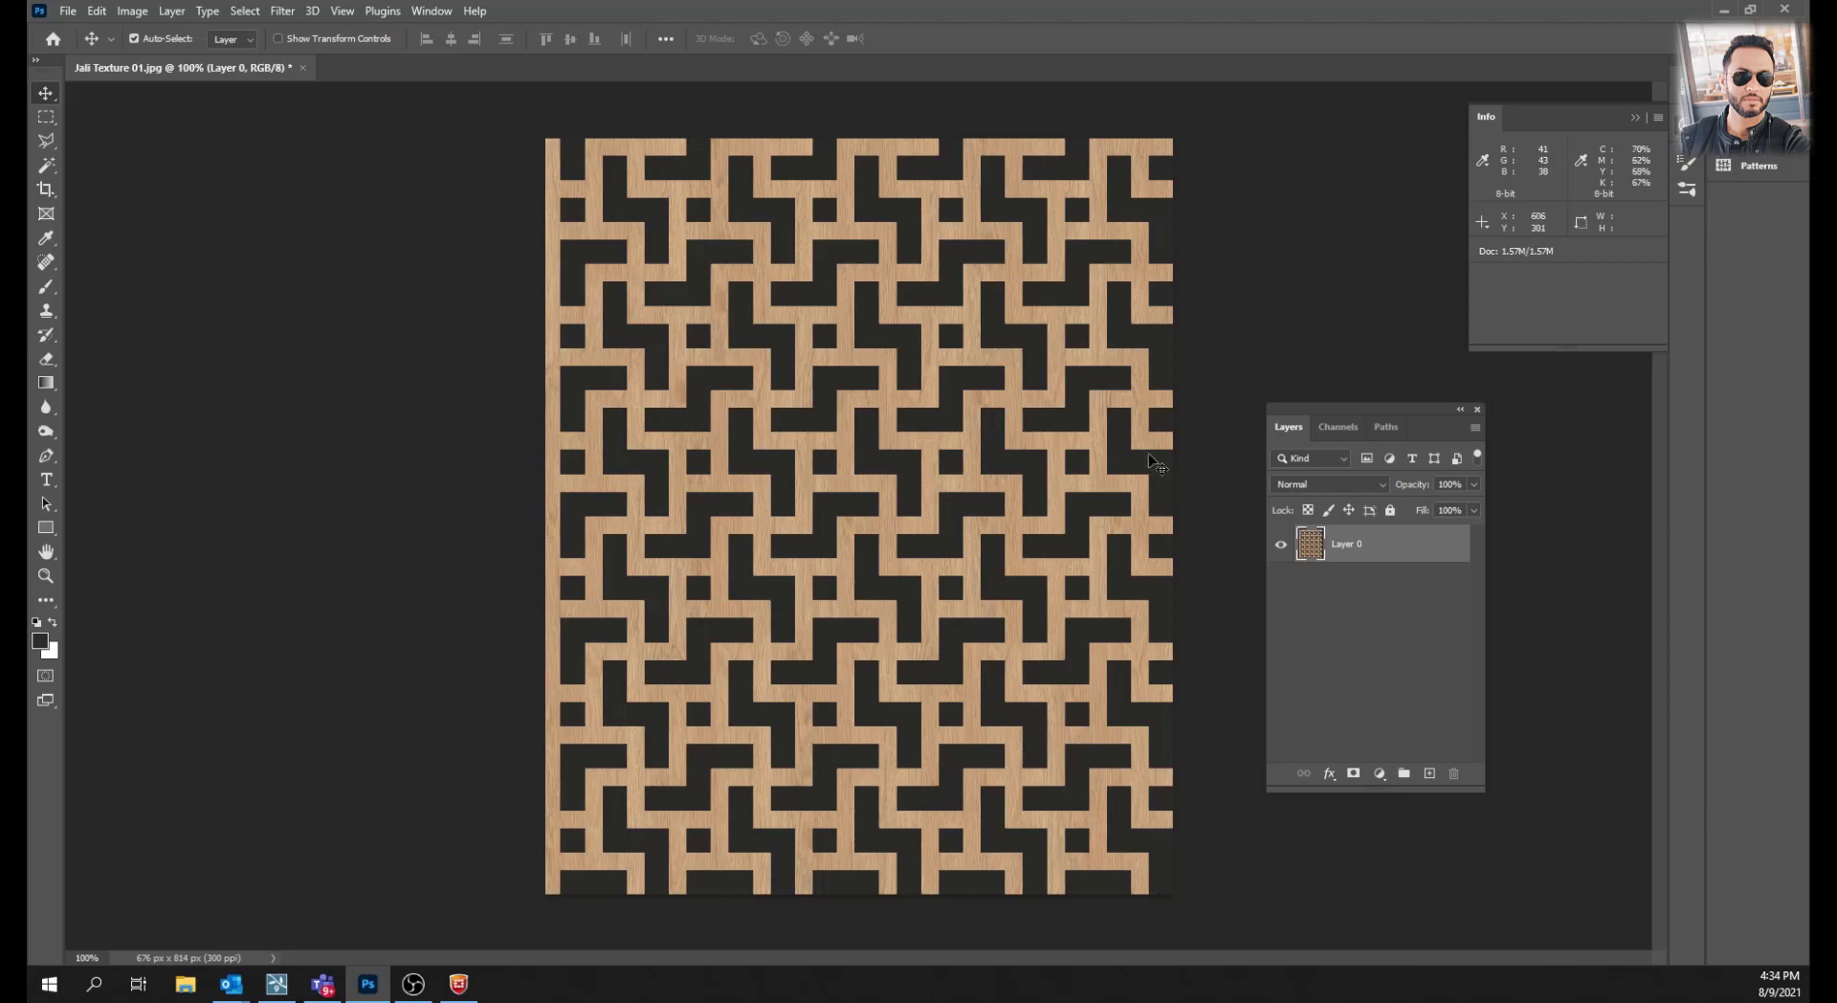
left_click(1337, 427)
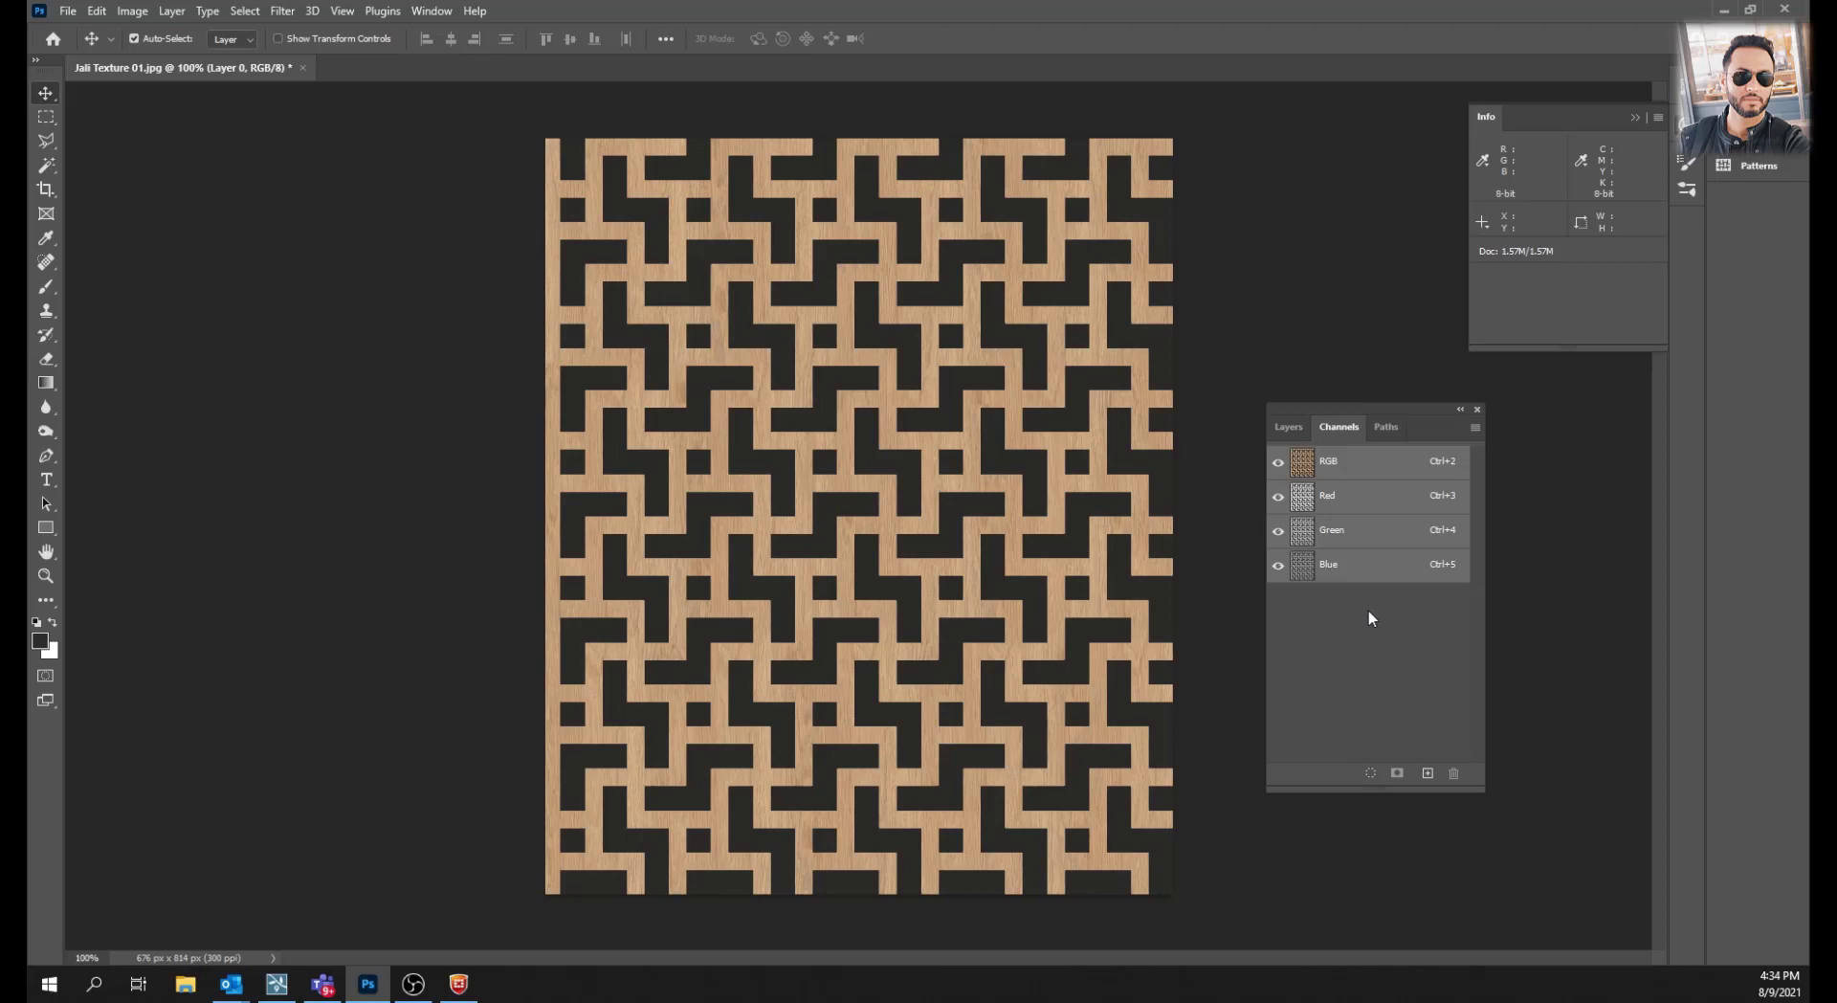
Create a new black Alpha 1 channel in the Channels panel
left_click(1427, 773)
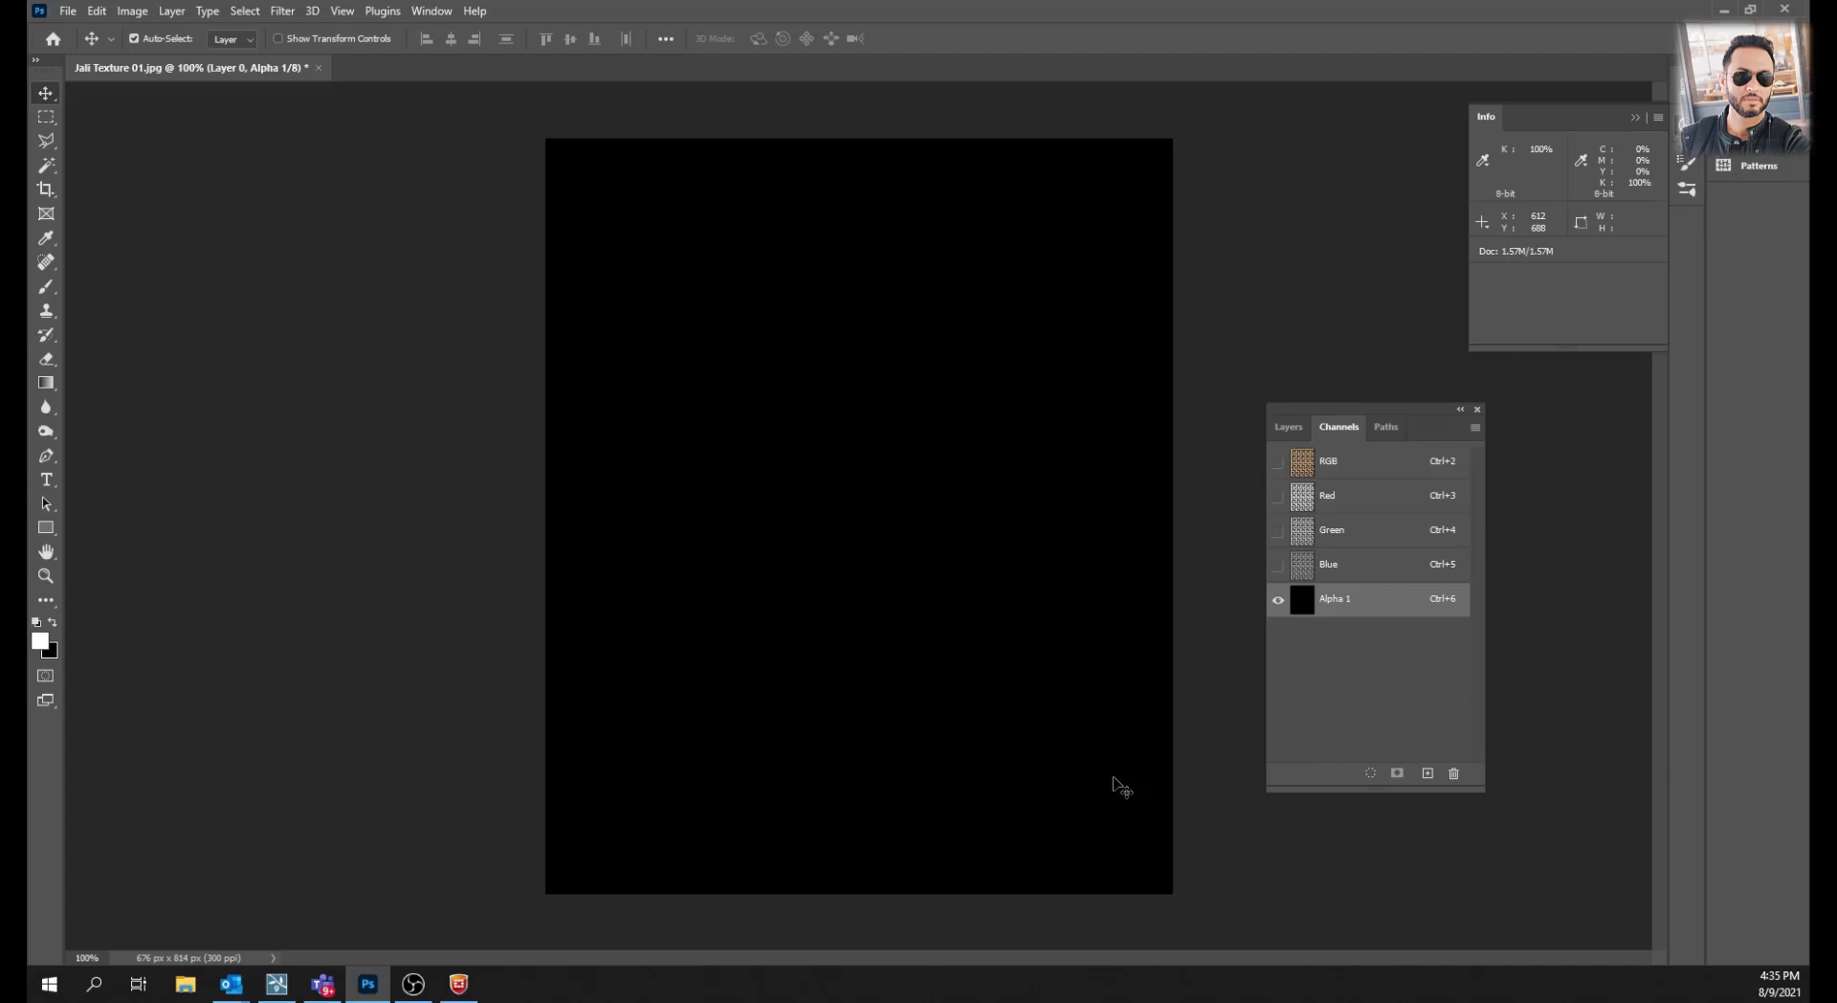
Go back to the Layers panel and select Layer 0 to see the full-colour texture
left_click(1289, 427)
left_click(1307, 549)
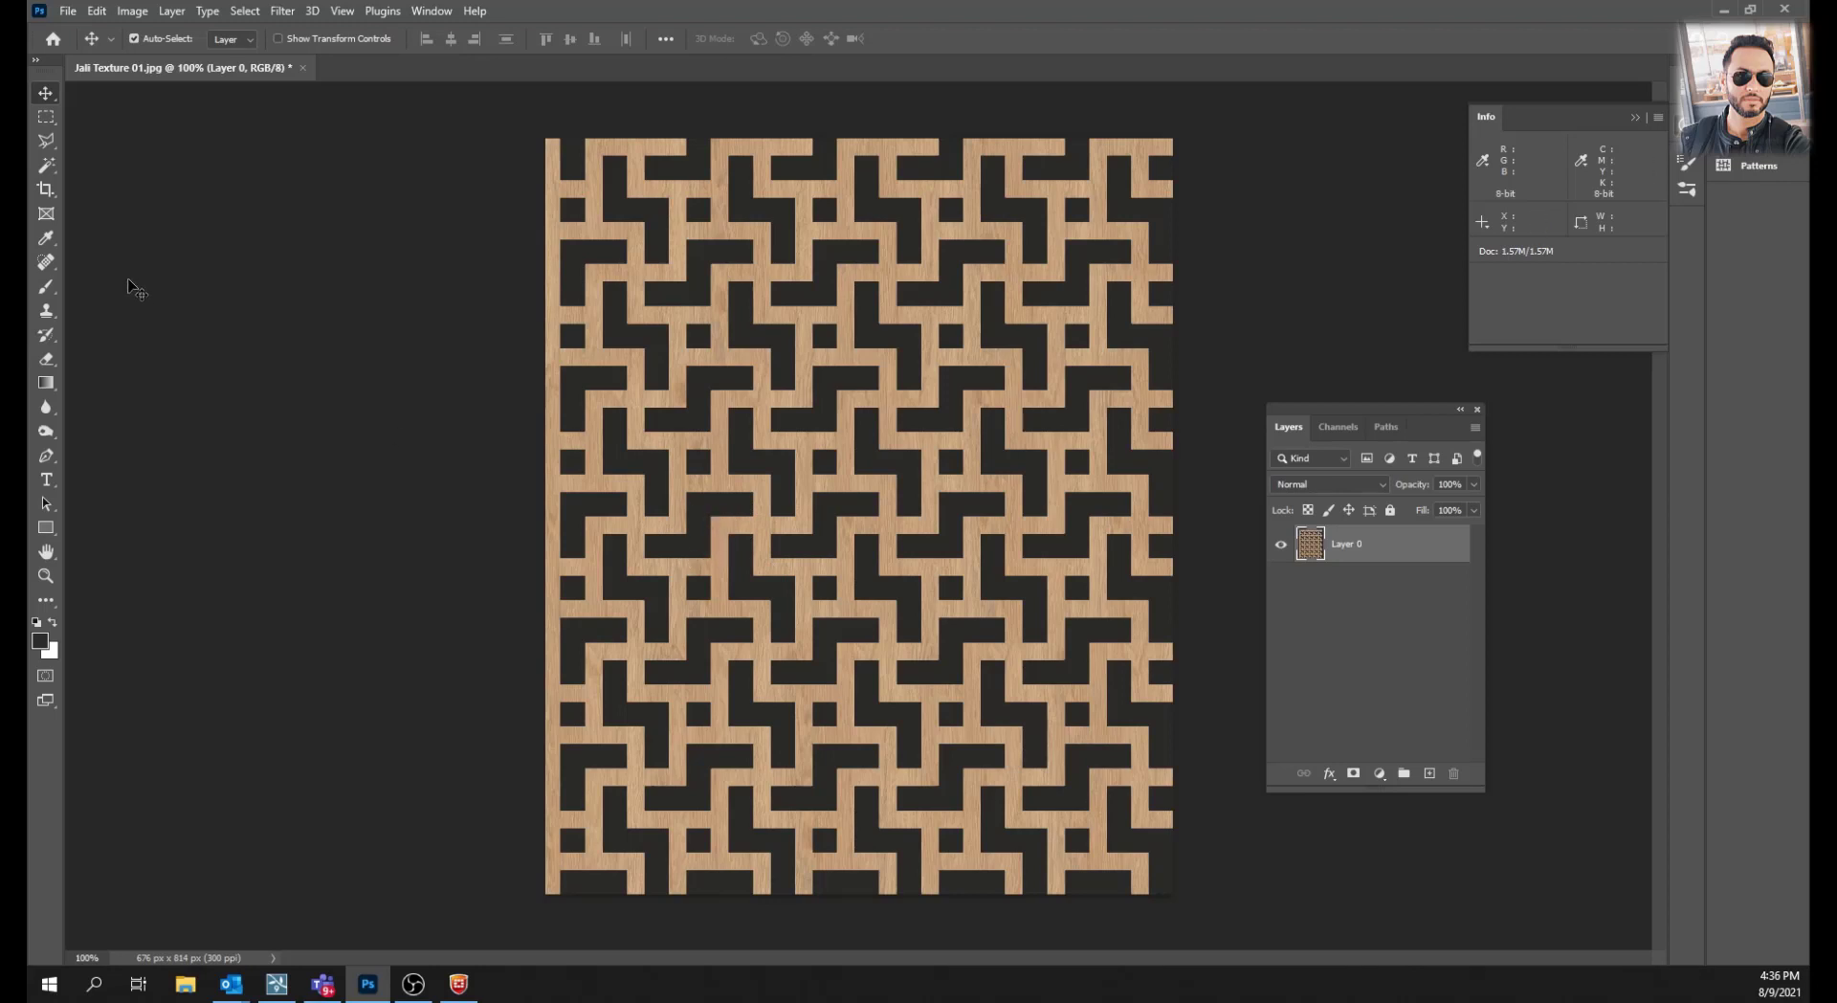
Use Color Range with fuzziness 45 to select the dark gaps between the lattice bars
left_click(246, 14)
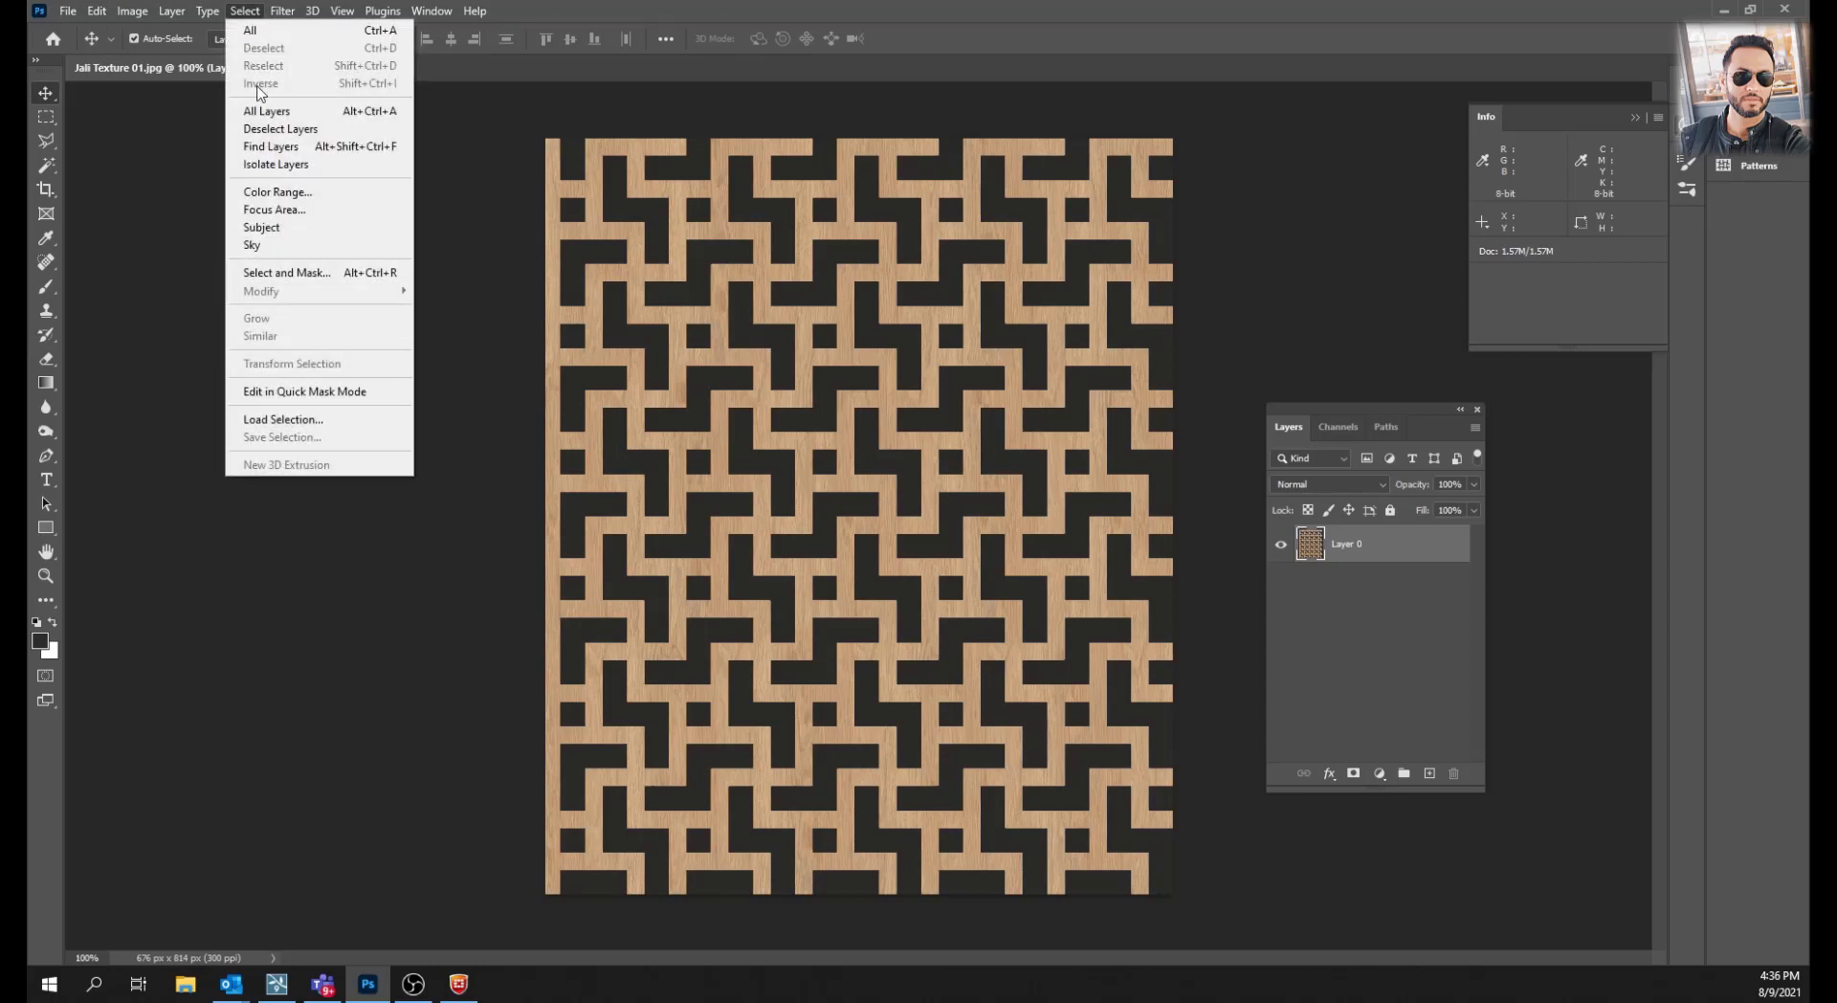
left_click(288, 200)
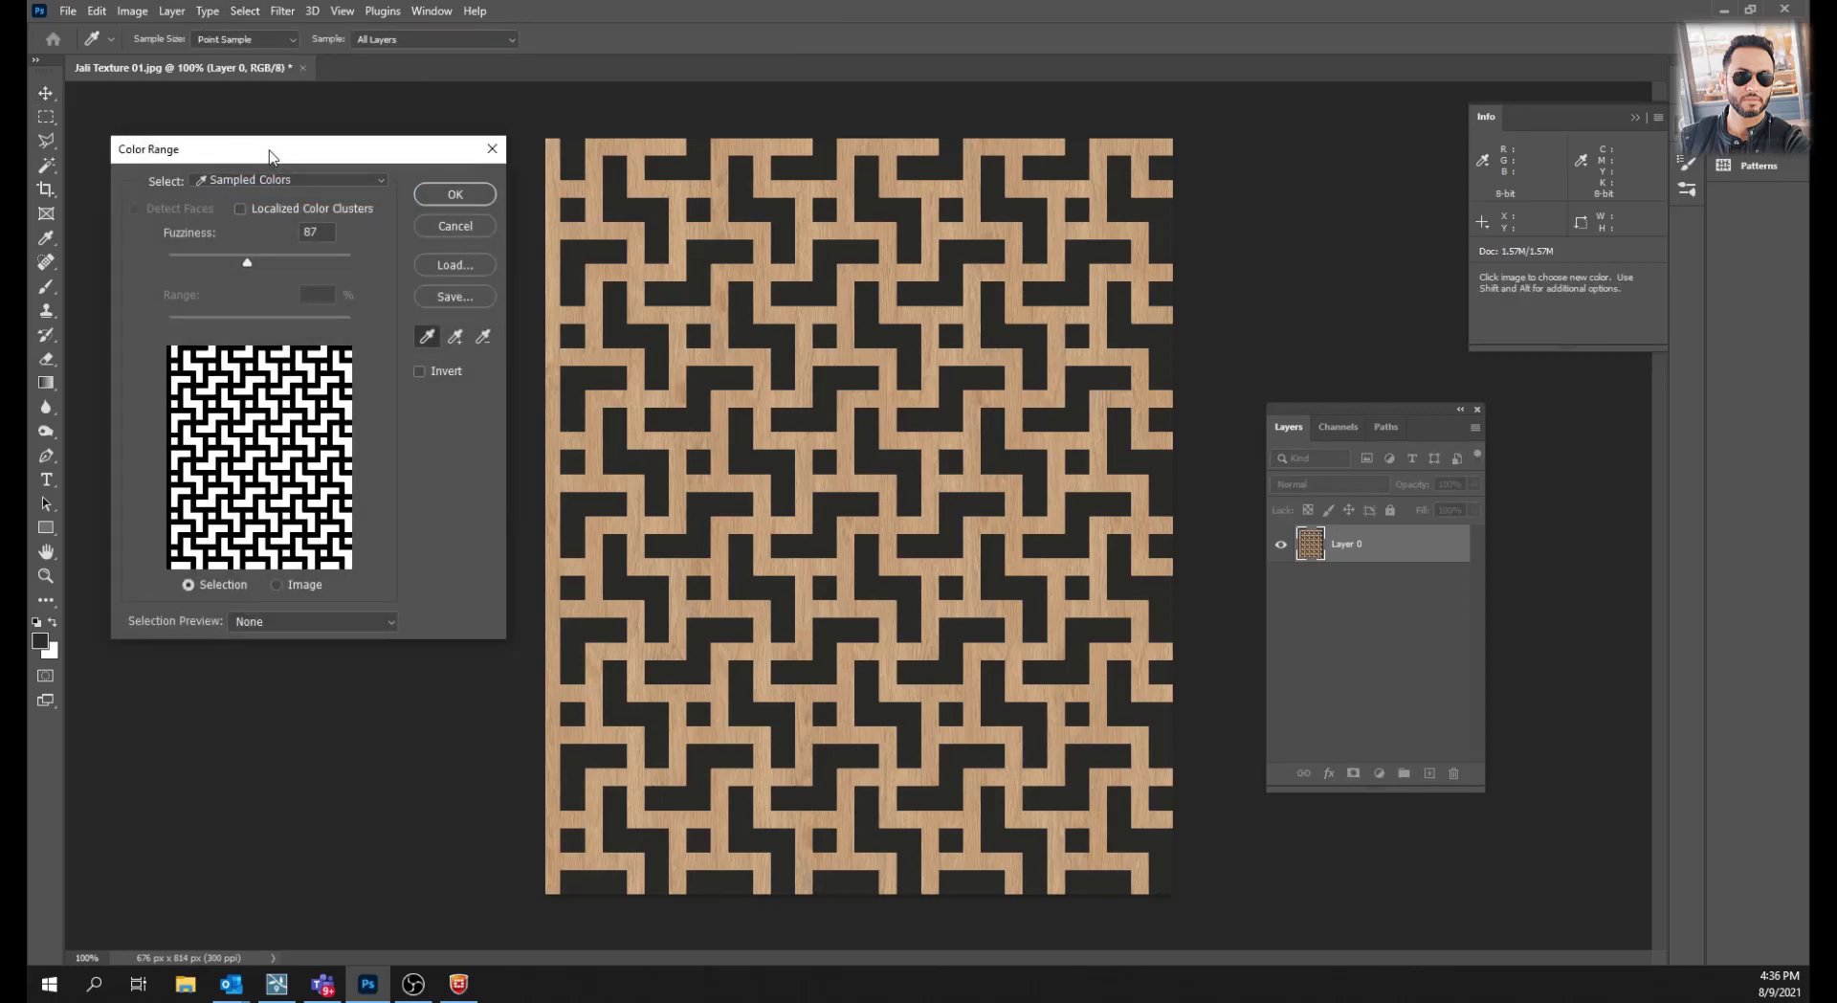
left_click_drag(269, 156, 276, 160)
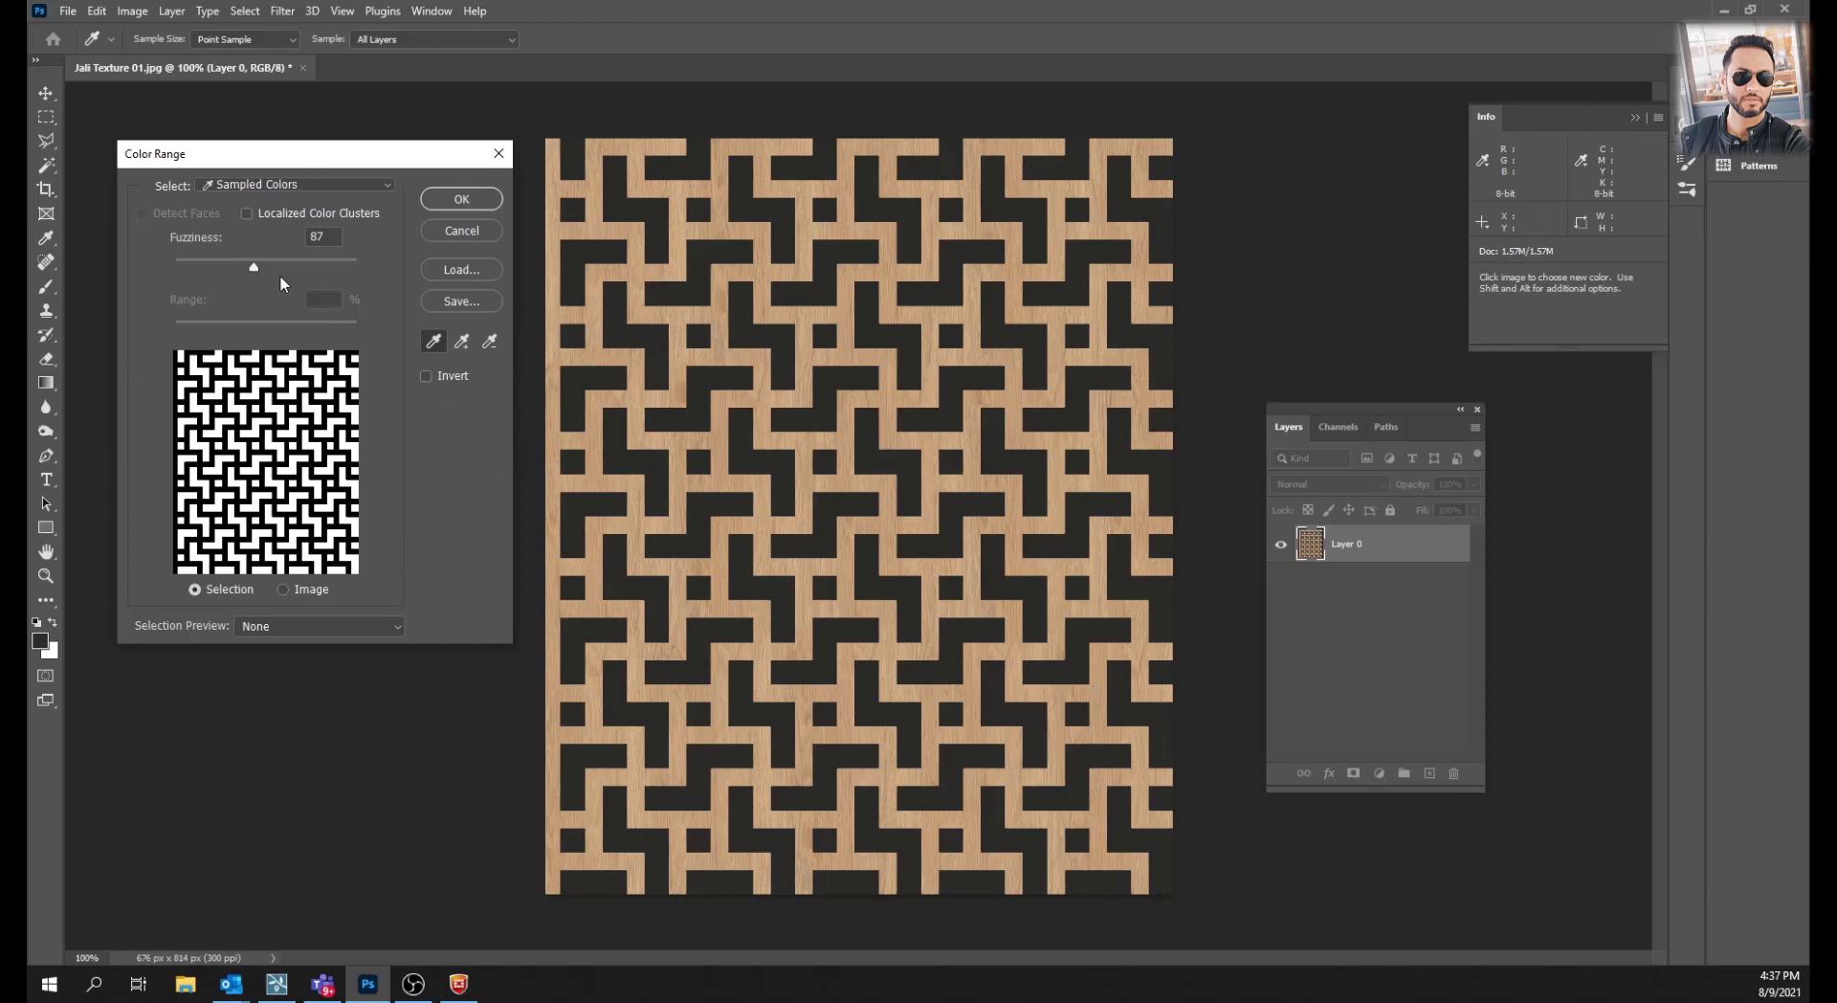
left_click_drag(254, 270, 230, 273)
left_click_drag(262, 273, 257, 272)
mouse_move(255, 266)
left_mouse_down()
mouse_move(196, 268)
mouse_move(243, 264)
left_mouse_up()
left_click(461, 199)
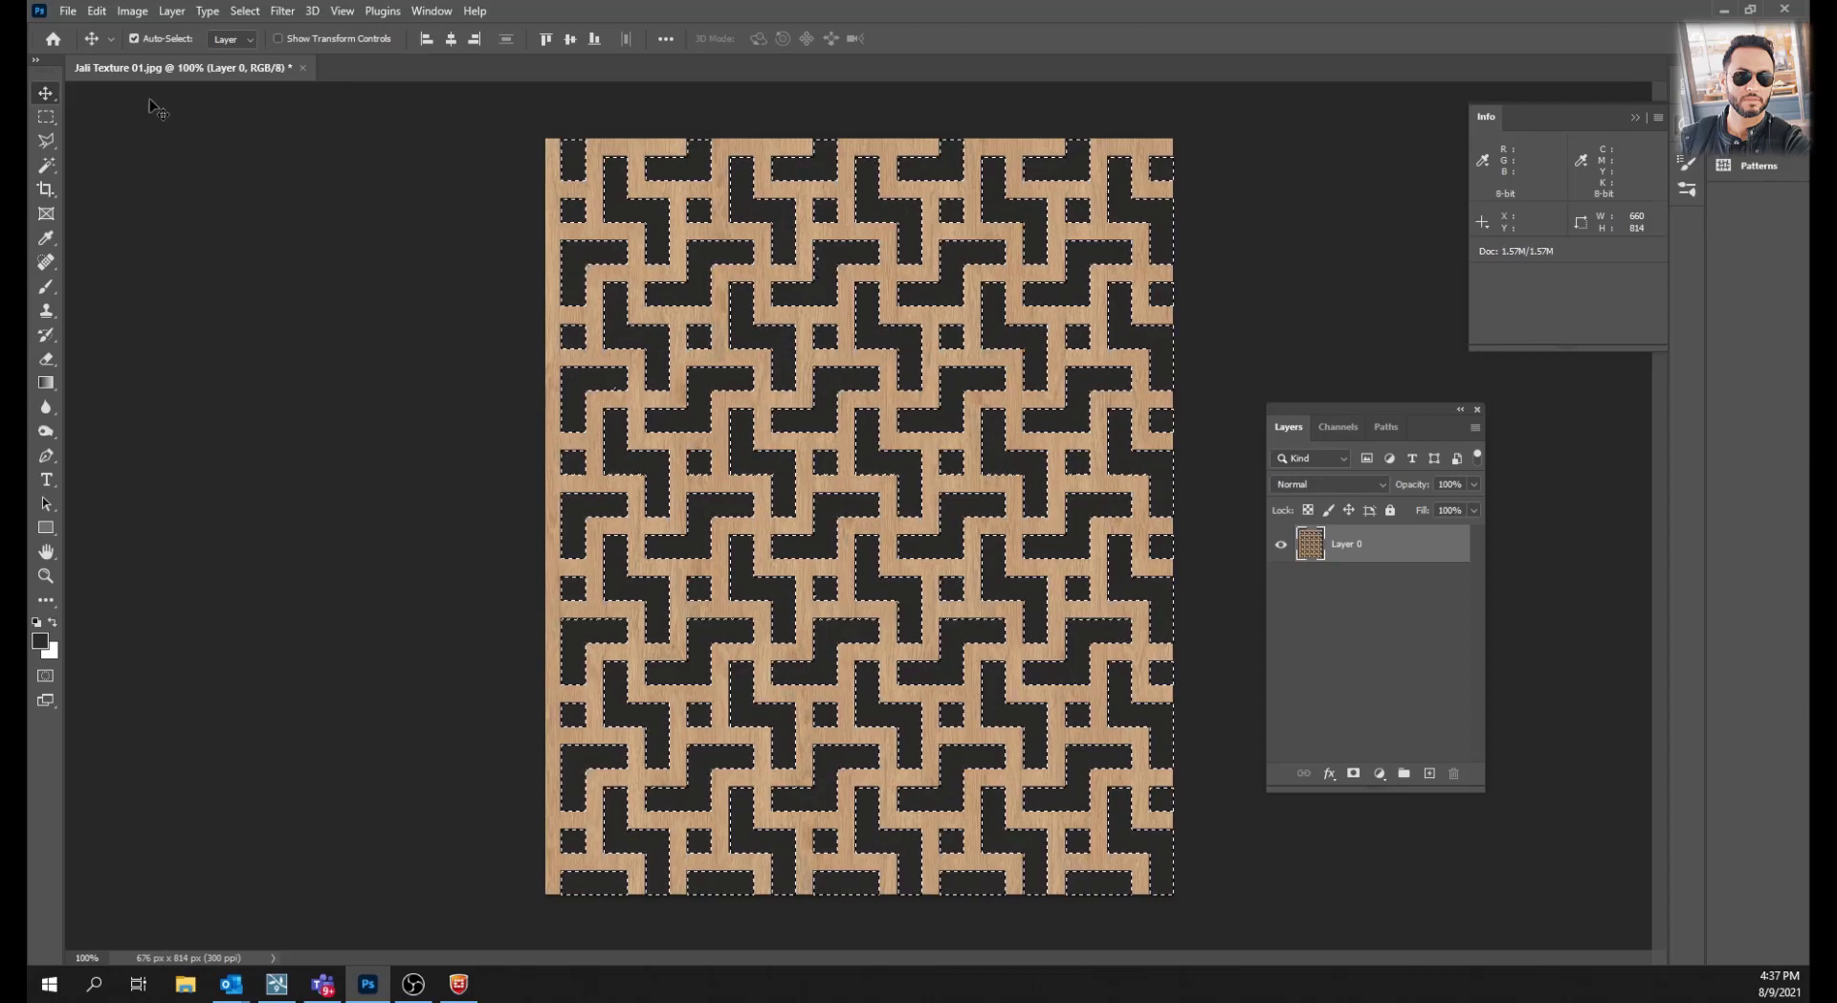
Invert the selection so it outlines the wooden jali bars
left_click(240, 11)
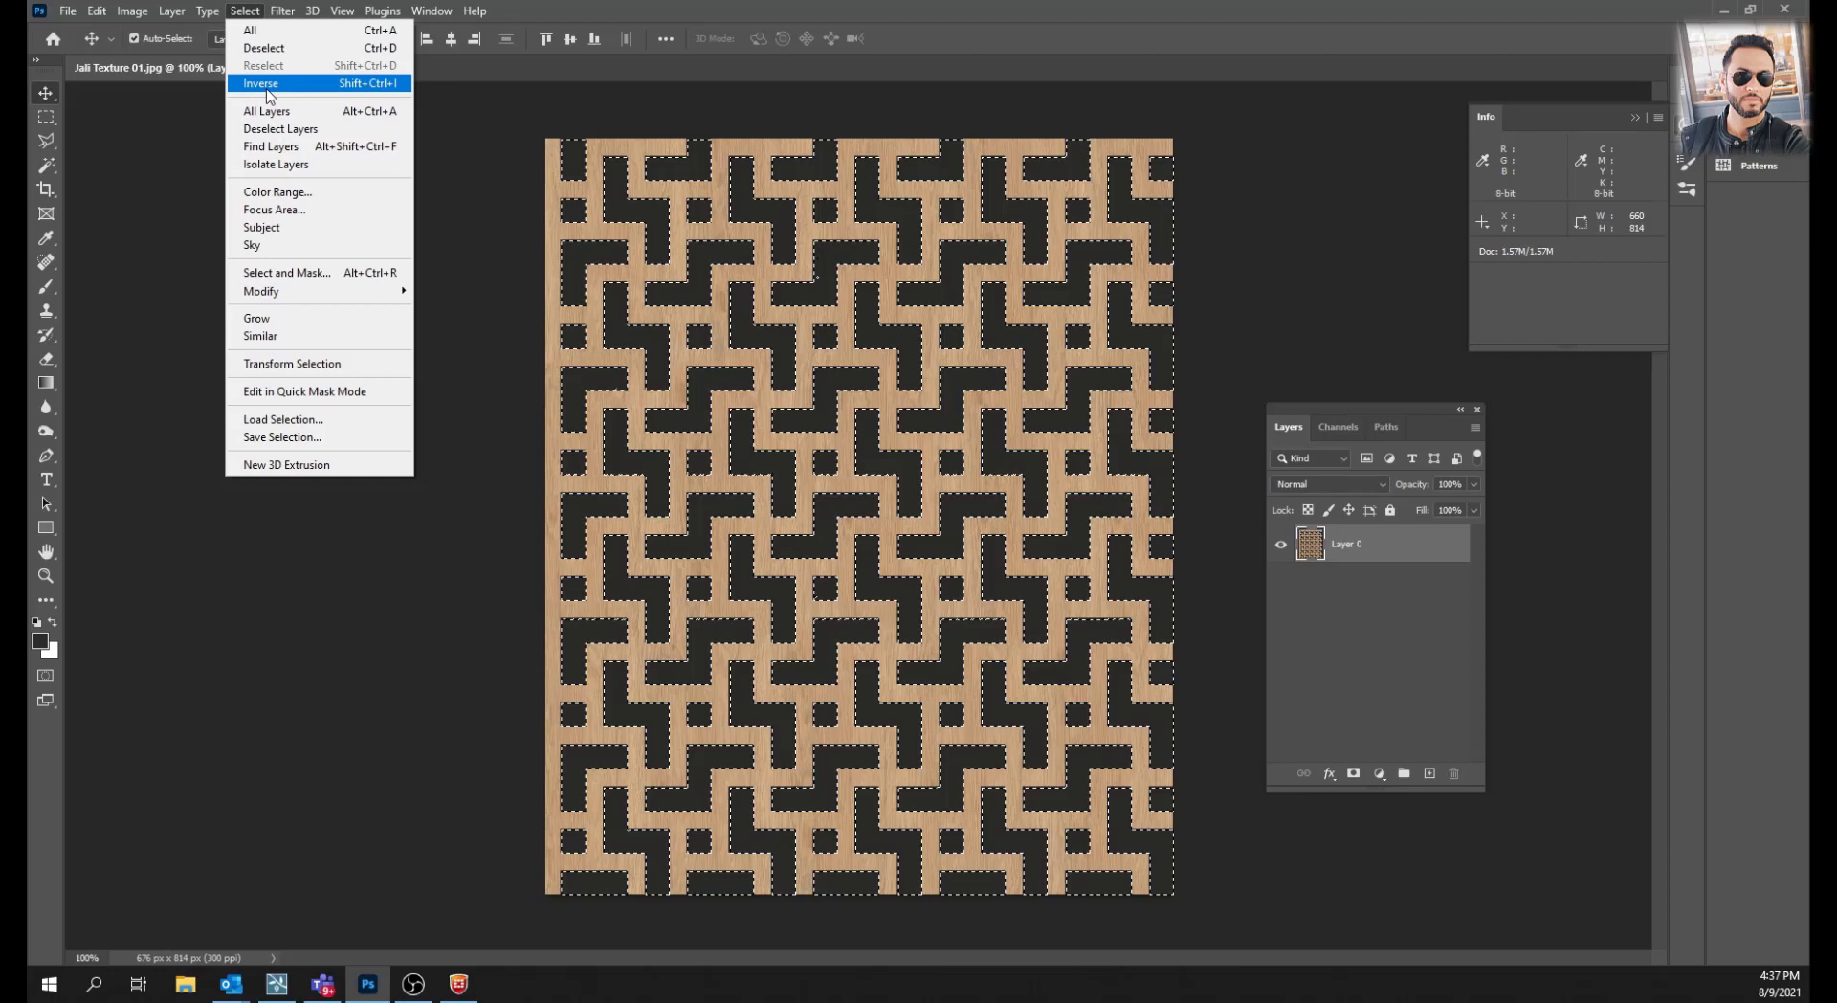
left_click(275, 88)
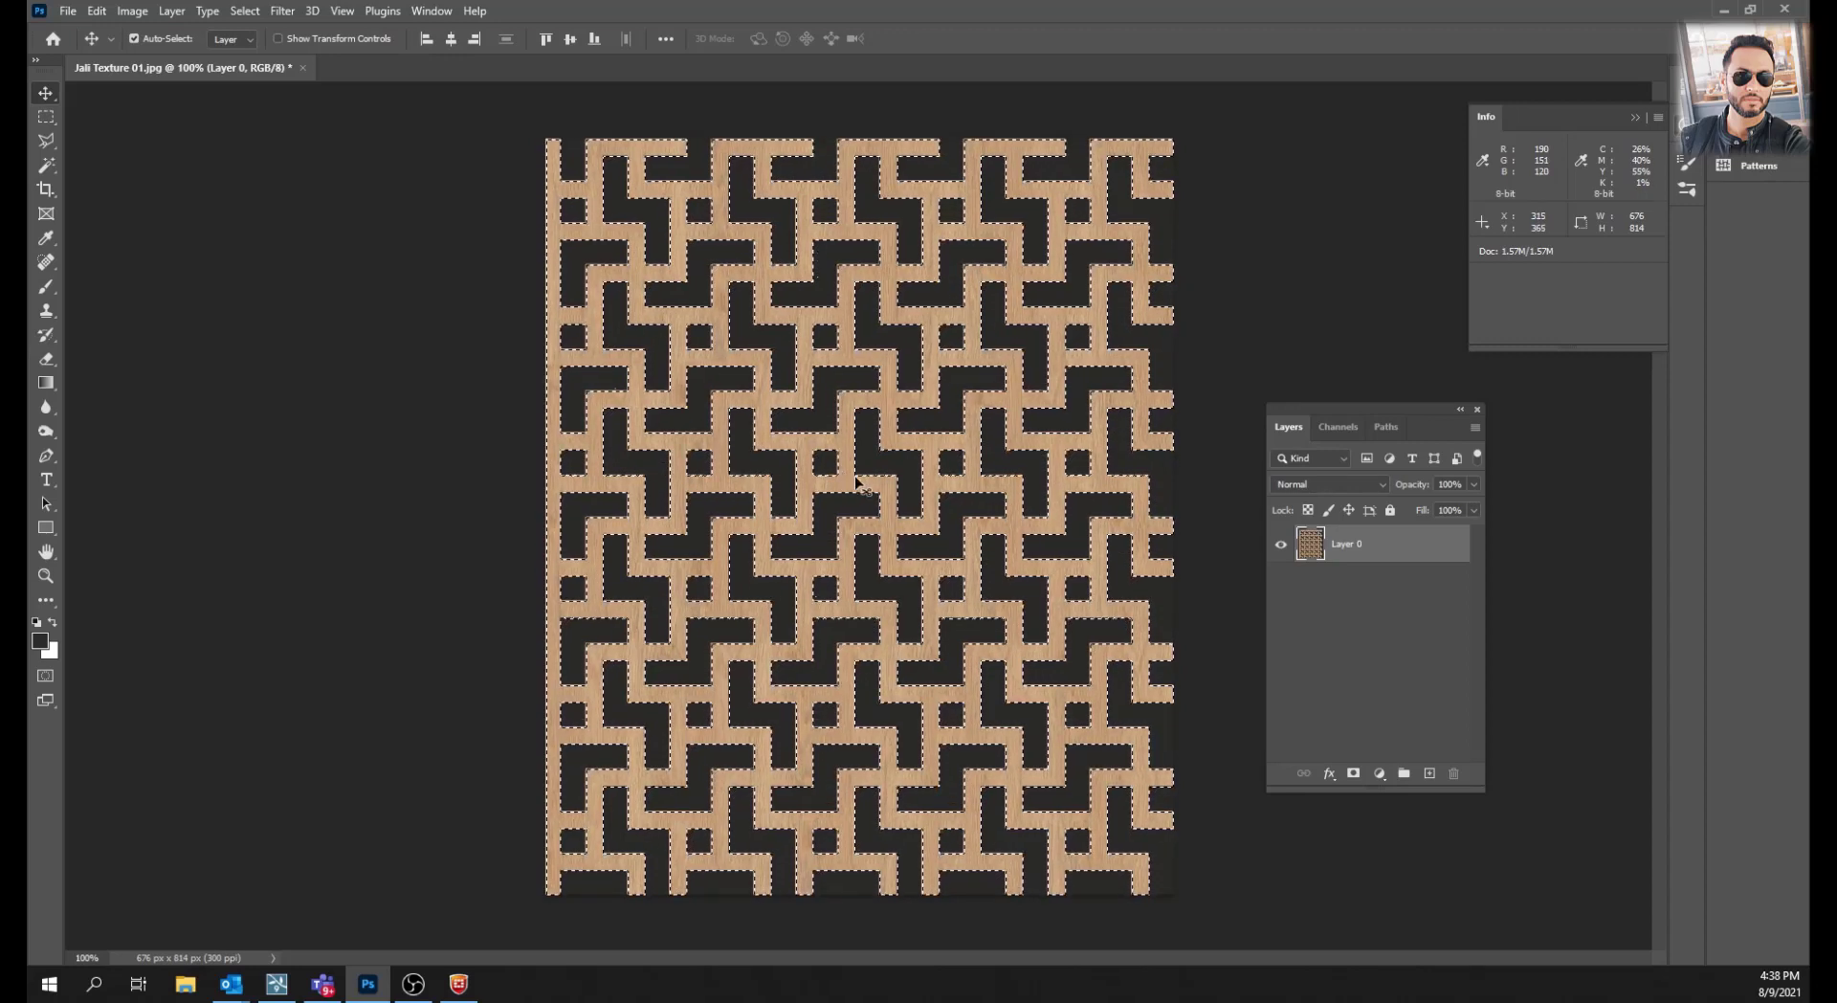
View the Alpha 1 channel alone and swap colours so white is the foreground
left_click(1338, 427)
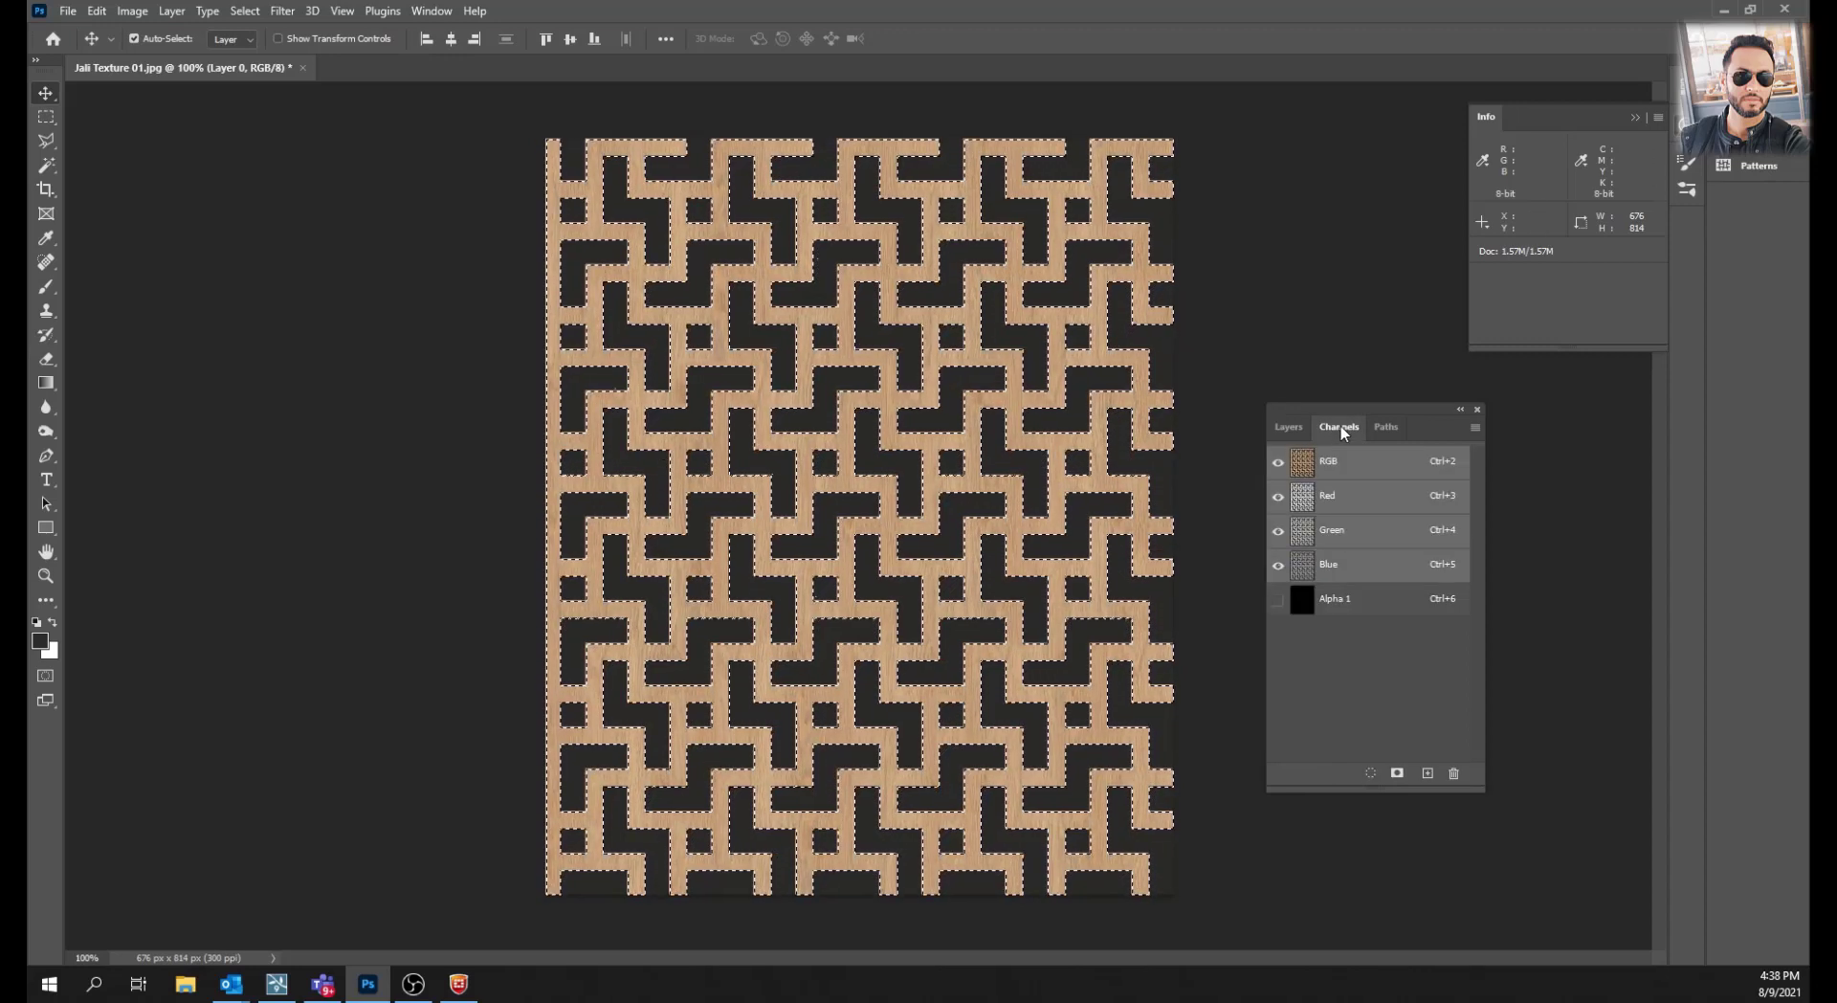
left_click(1309, 610)
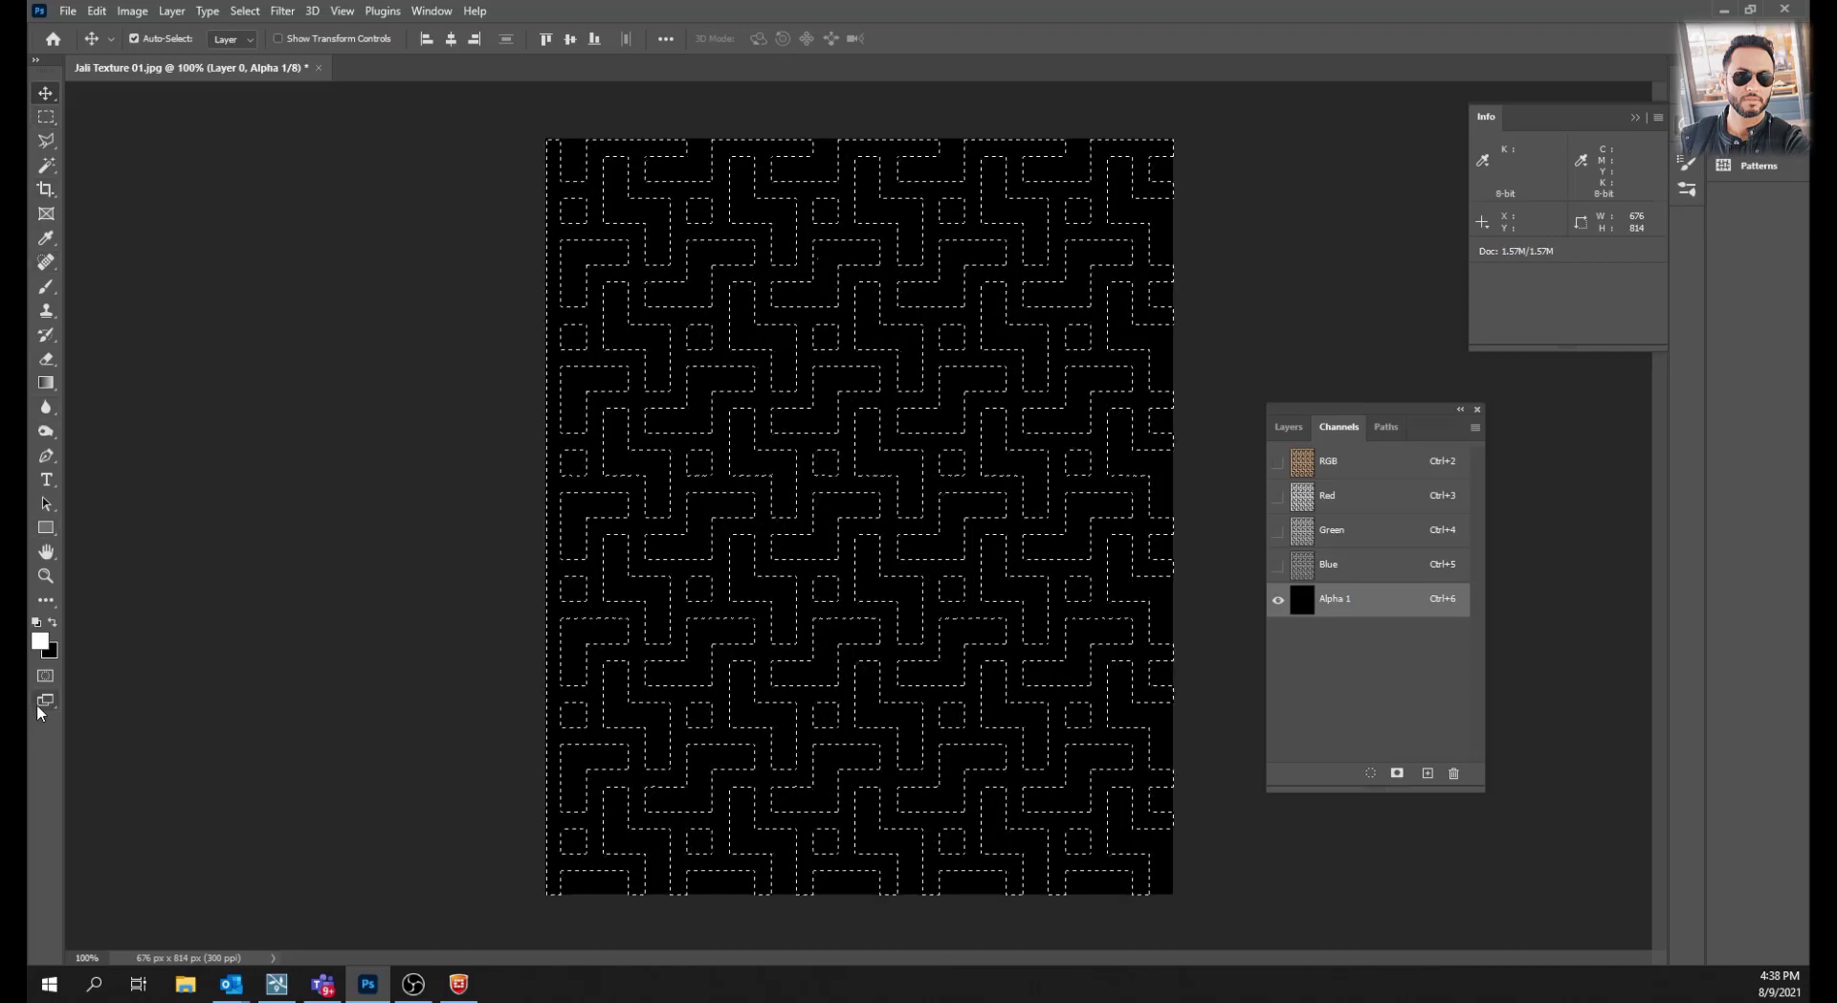
left_click(35, 643)
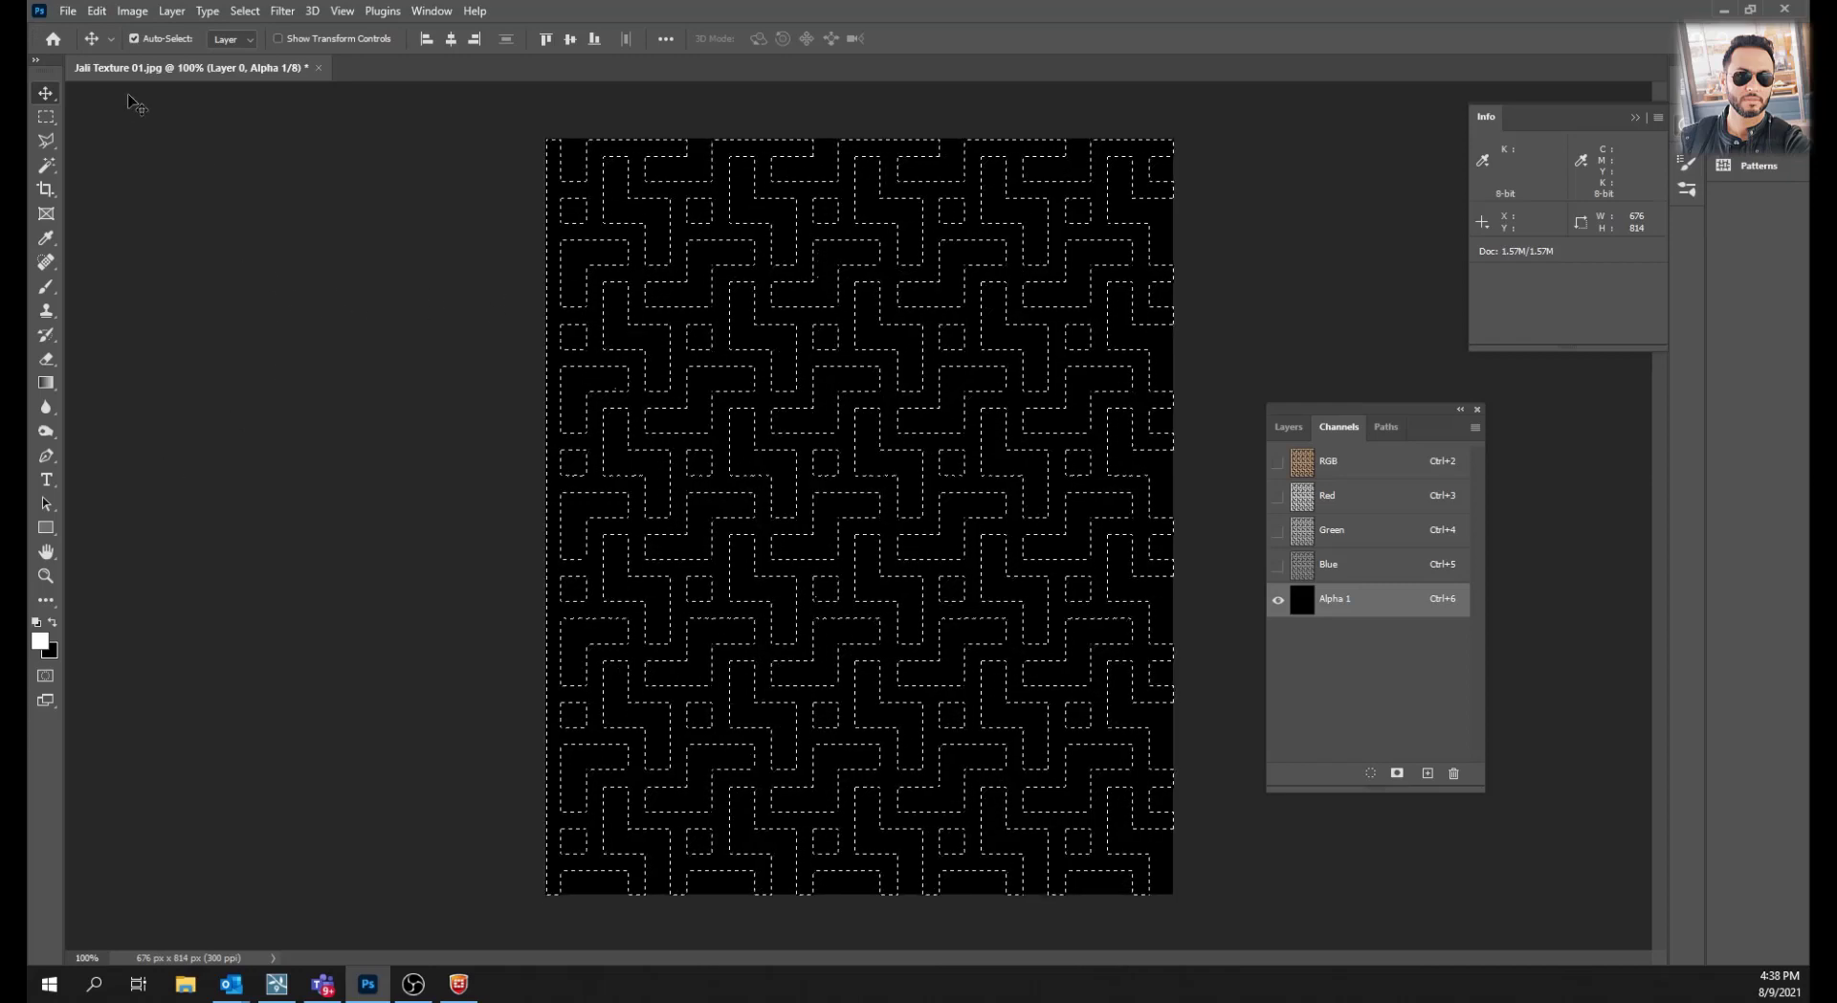
Fill the jali-bar selection in Alpha 1 with the white foreground colour via Edit > Fill
left_click(98, 11)
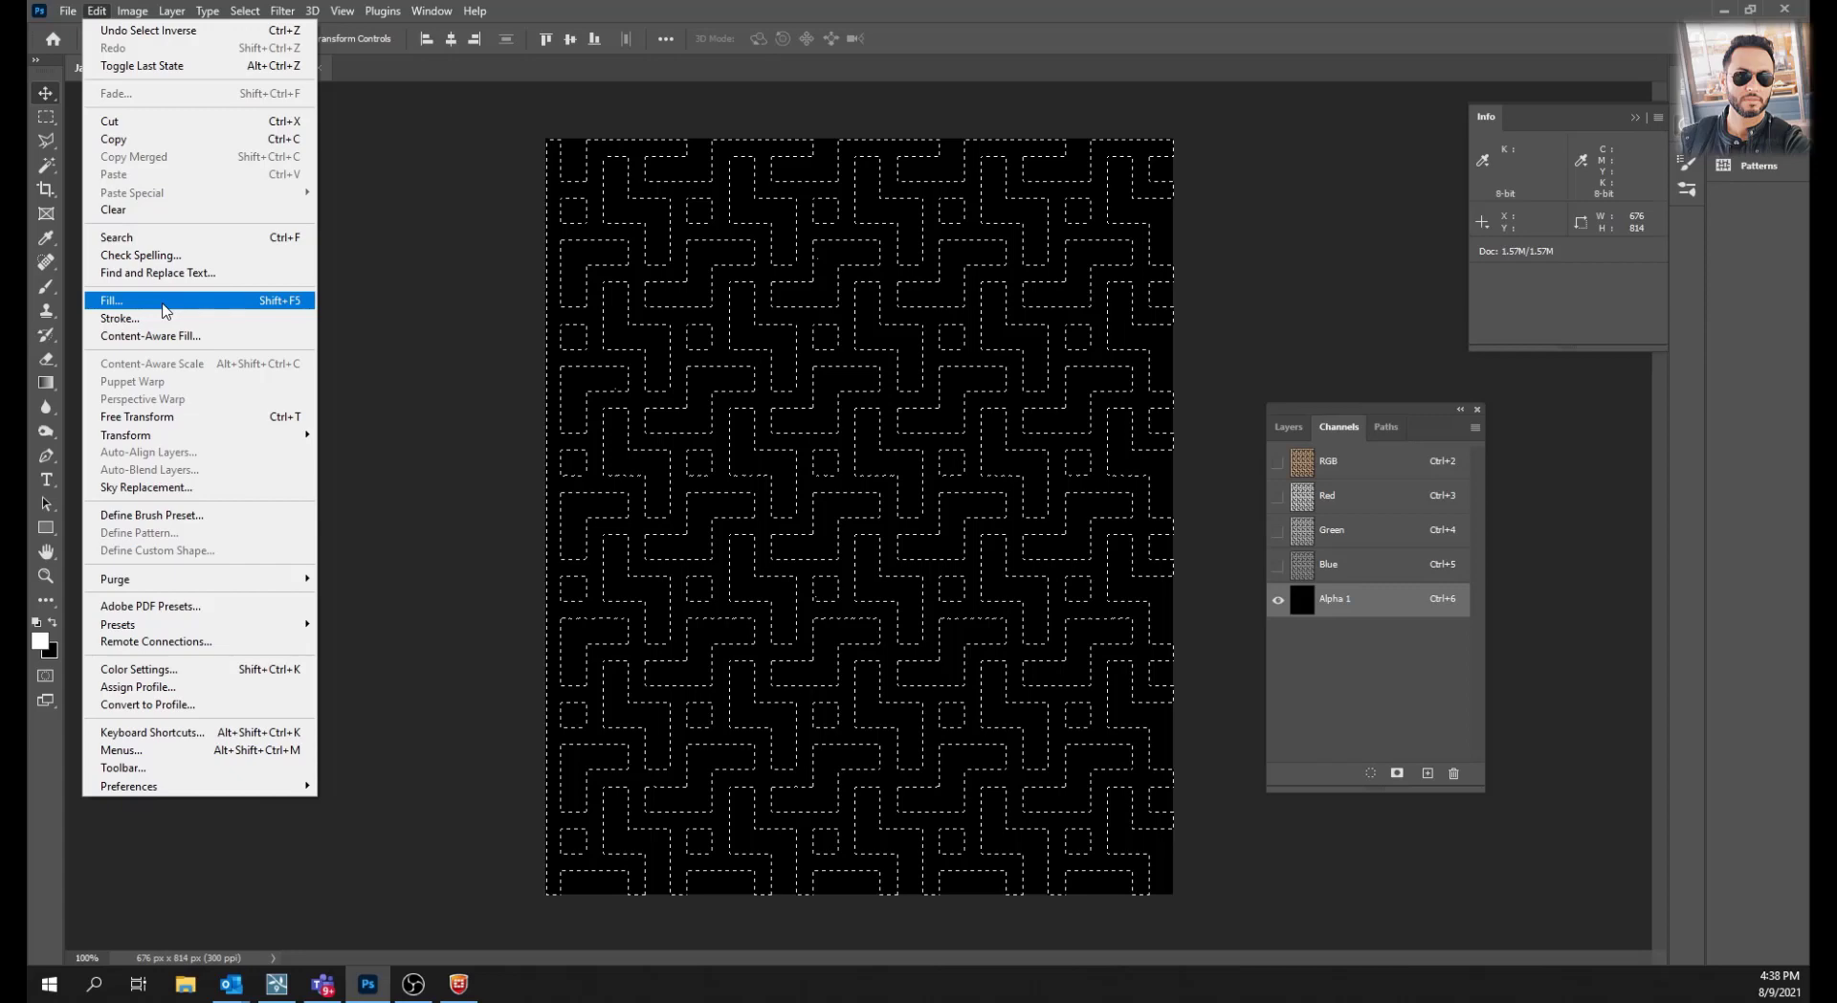
left_click(164, 307)
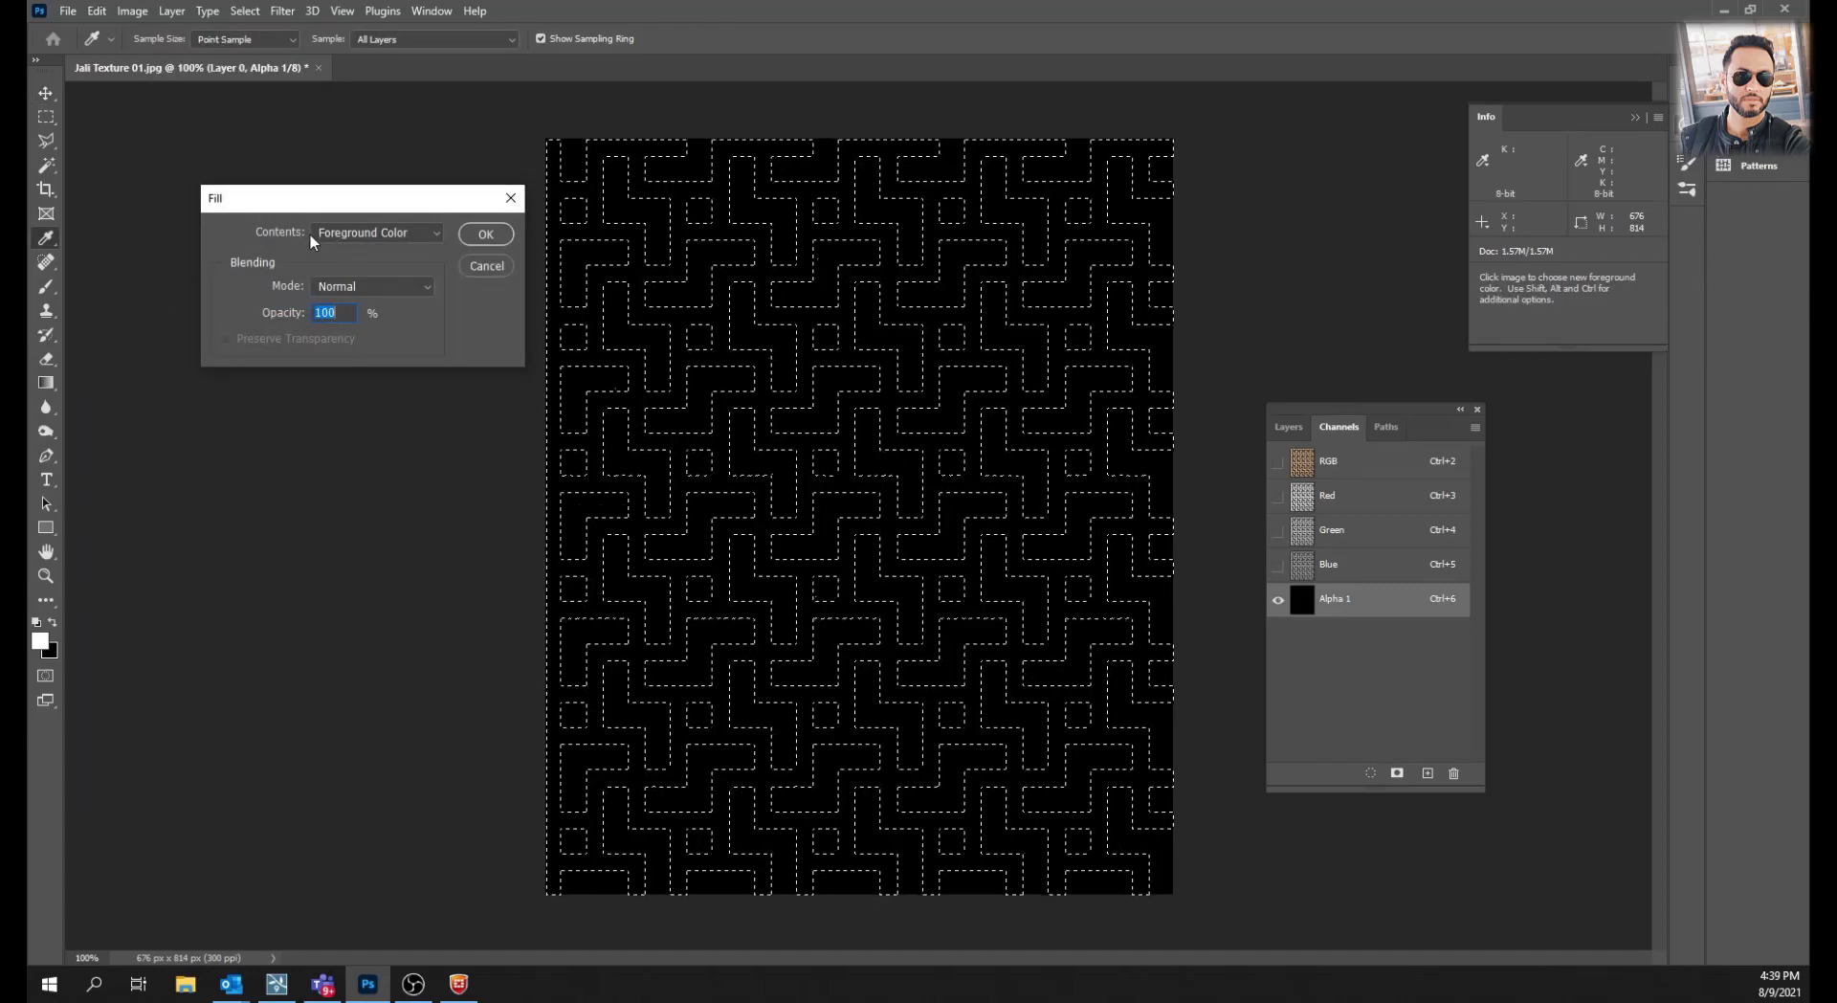
left_click(340, 234)
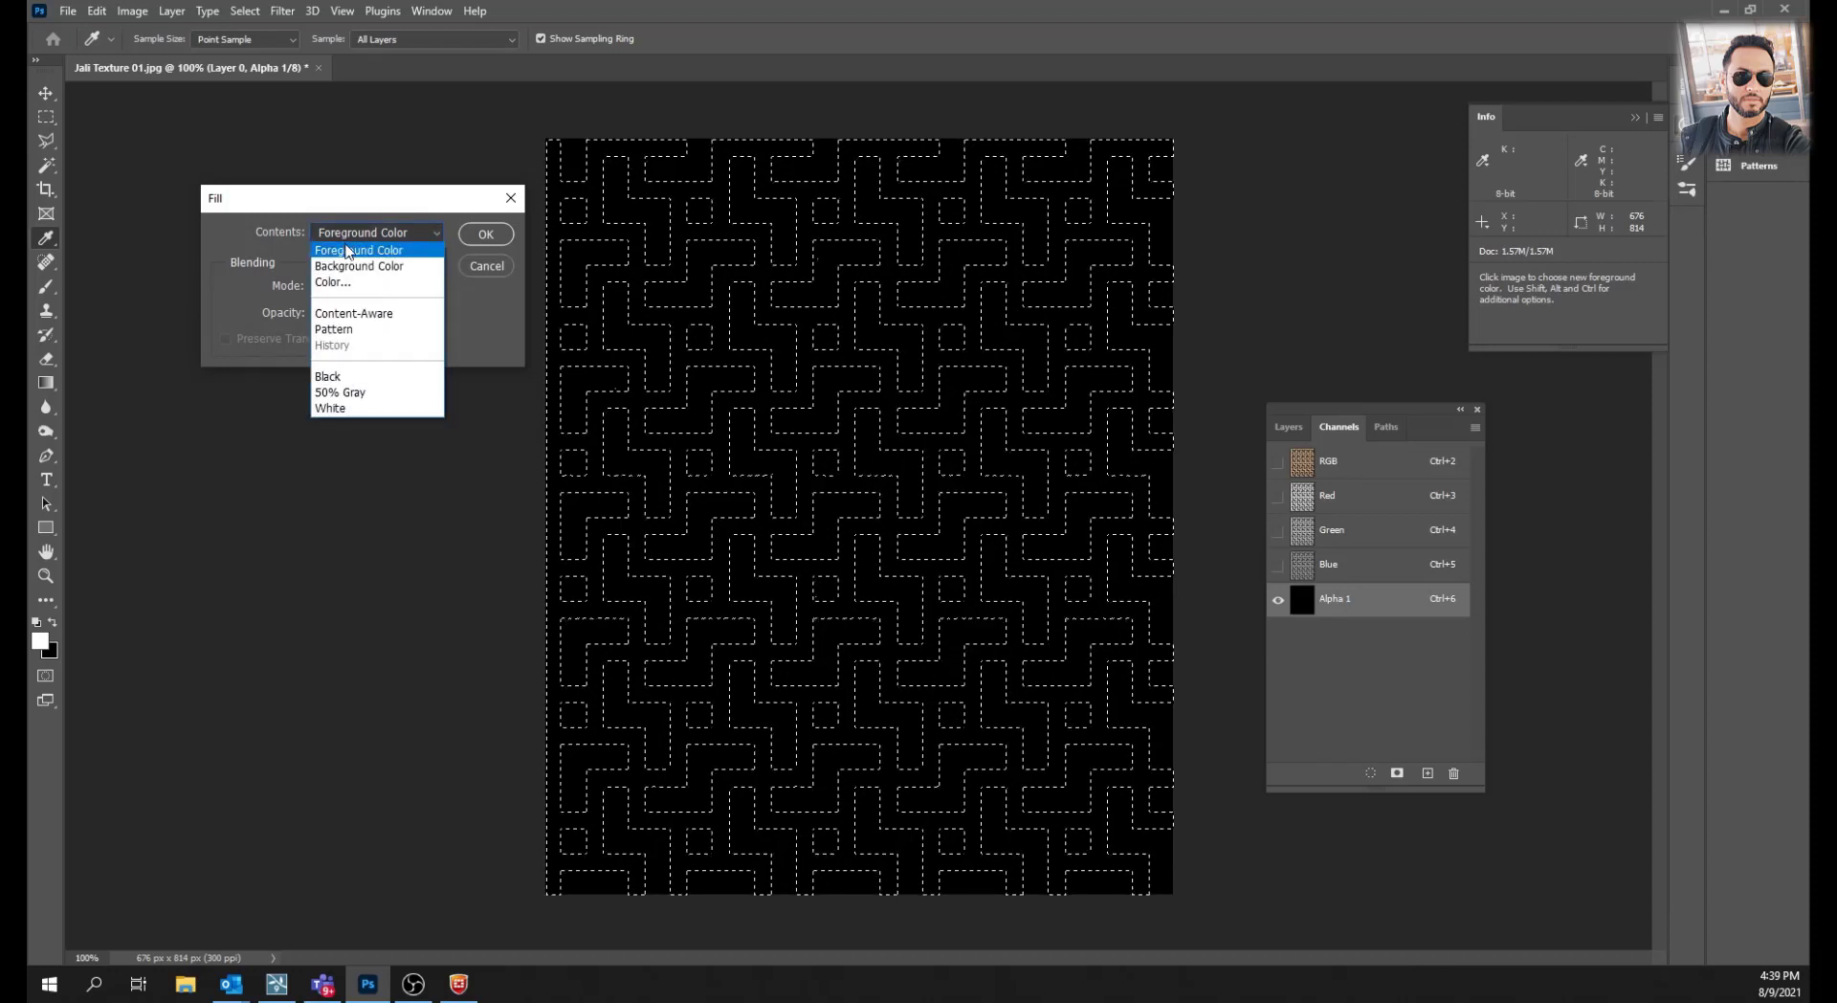
left_click(347, 251)
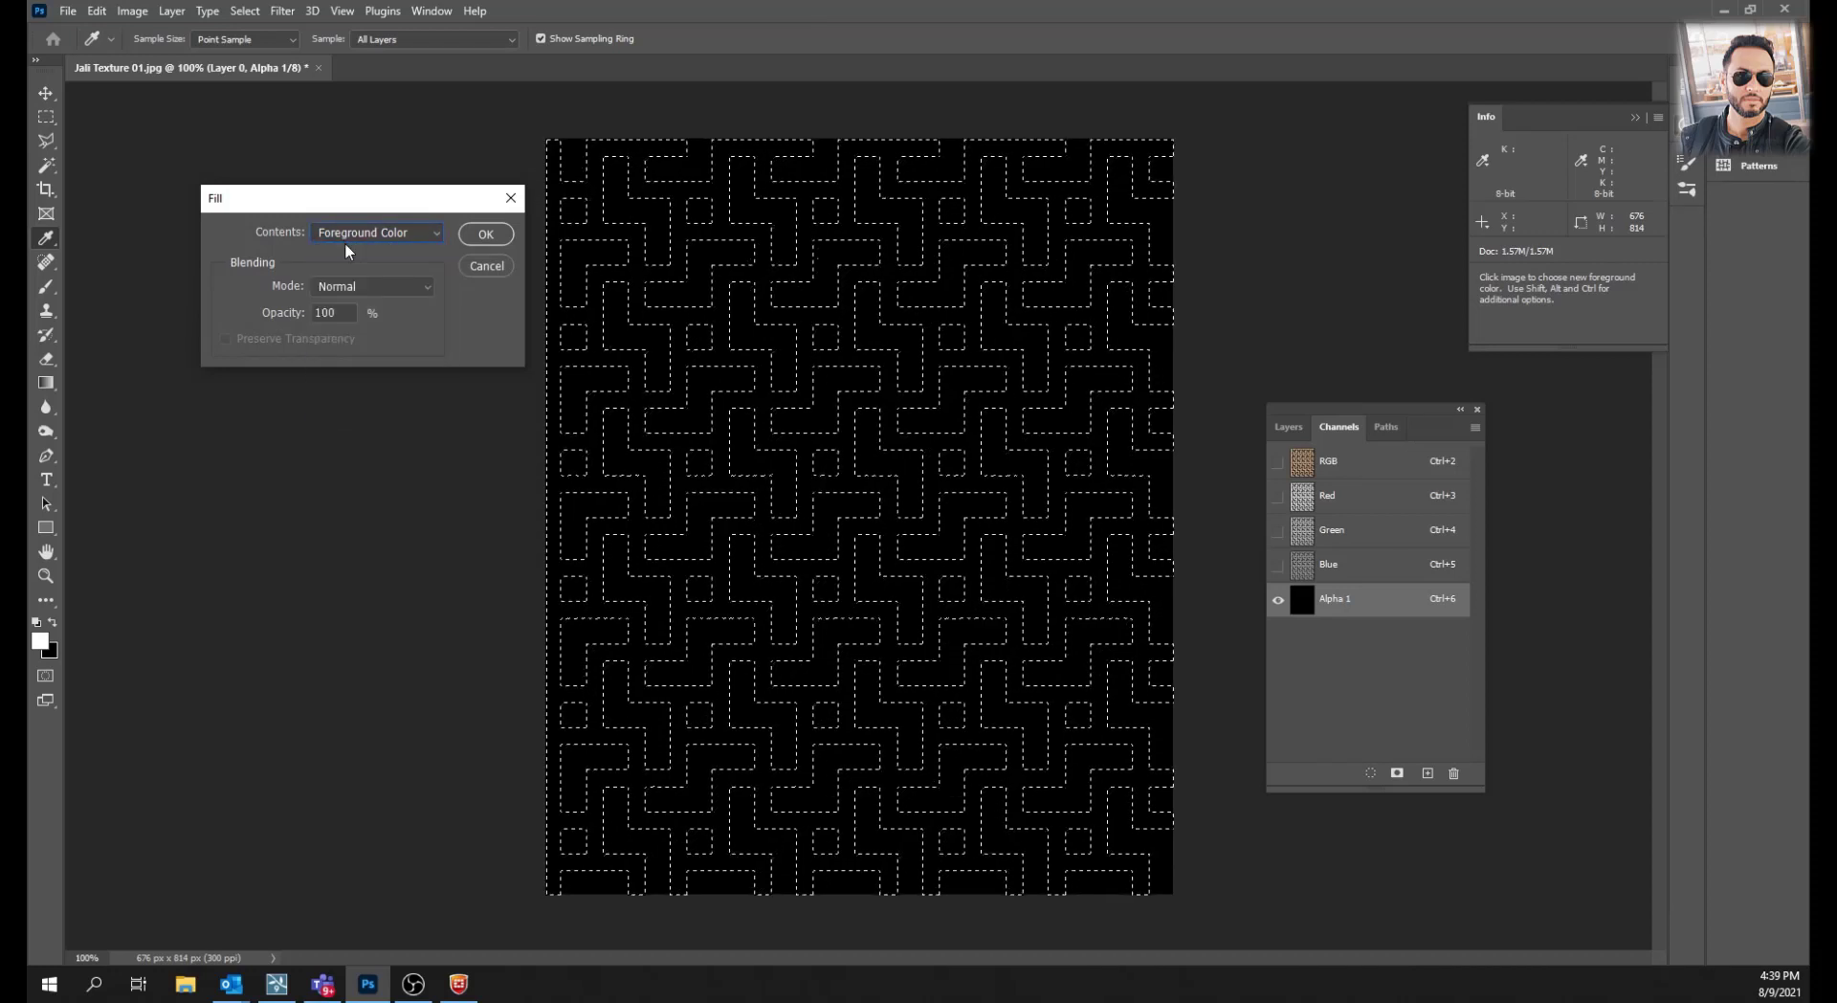
left_click(486, 234)
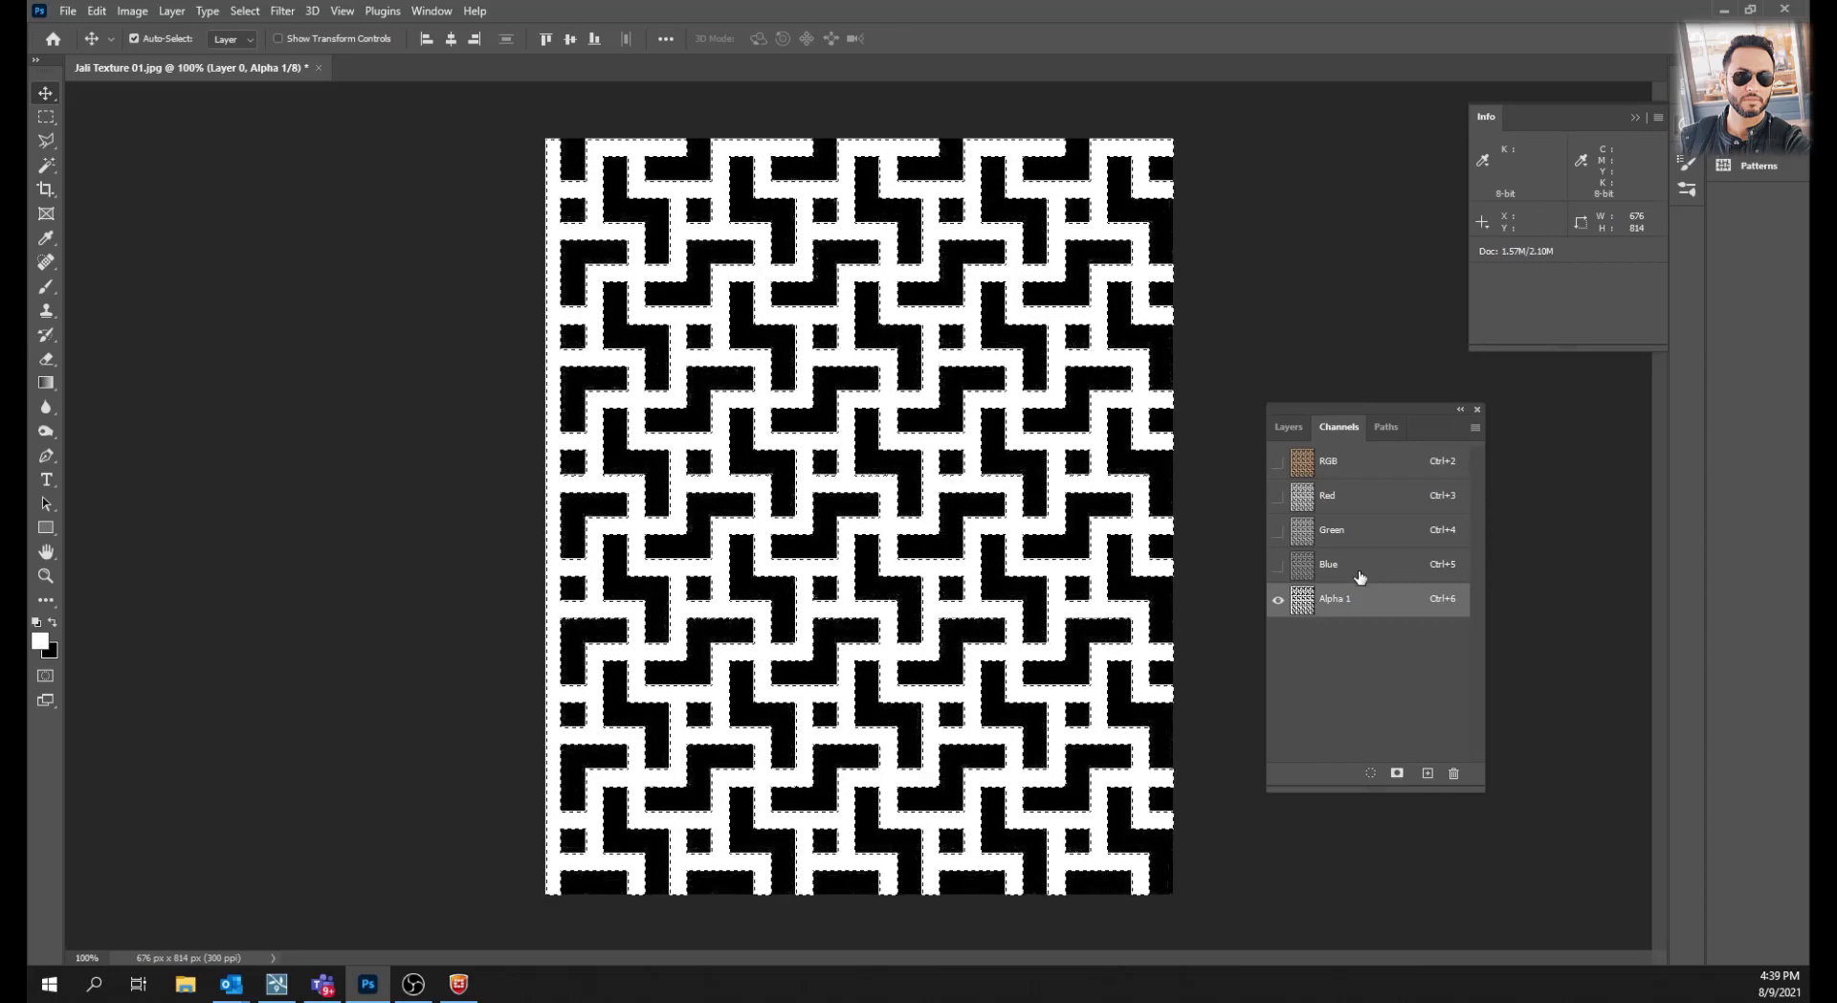
left_click(1294, 429)
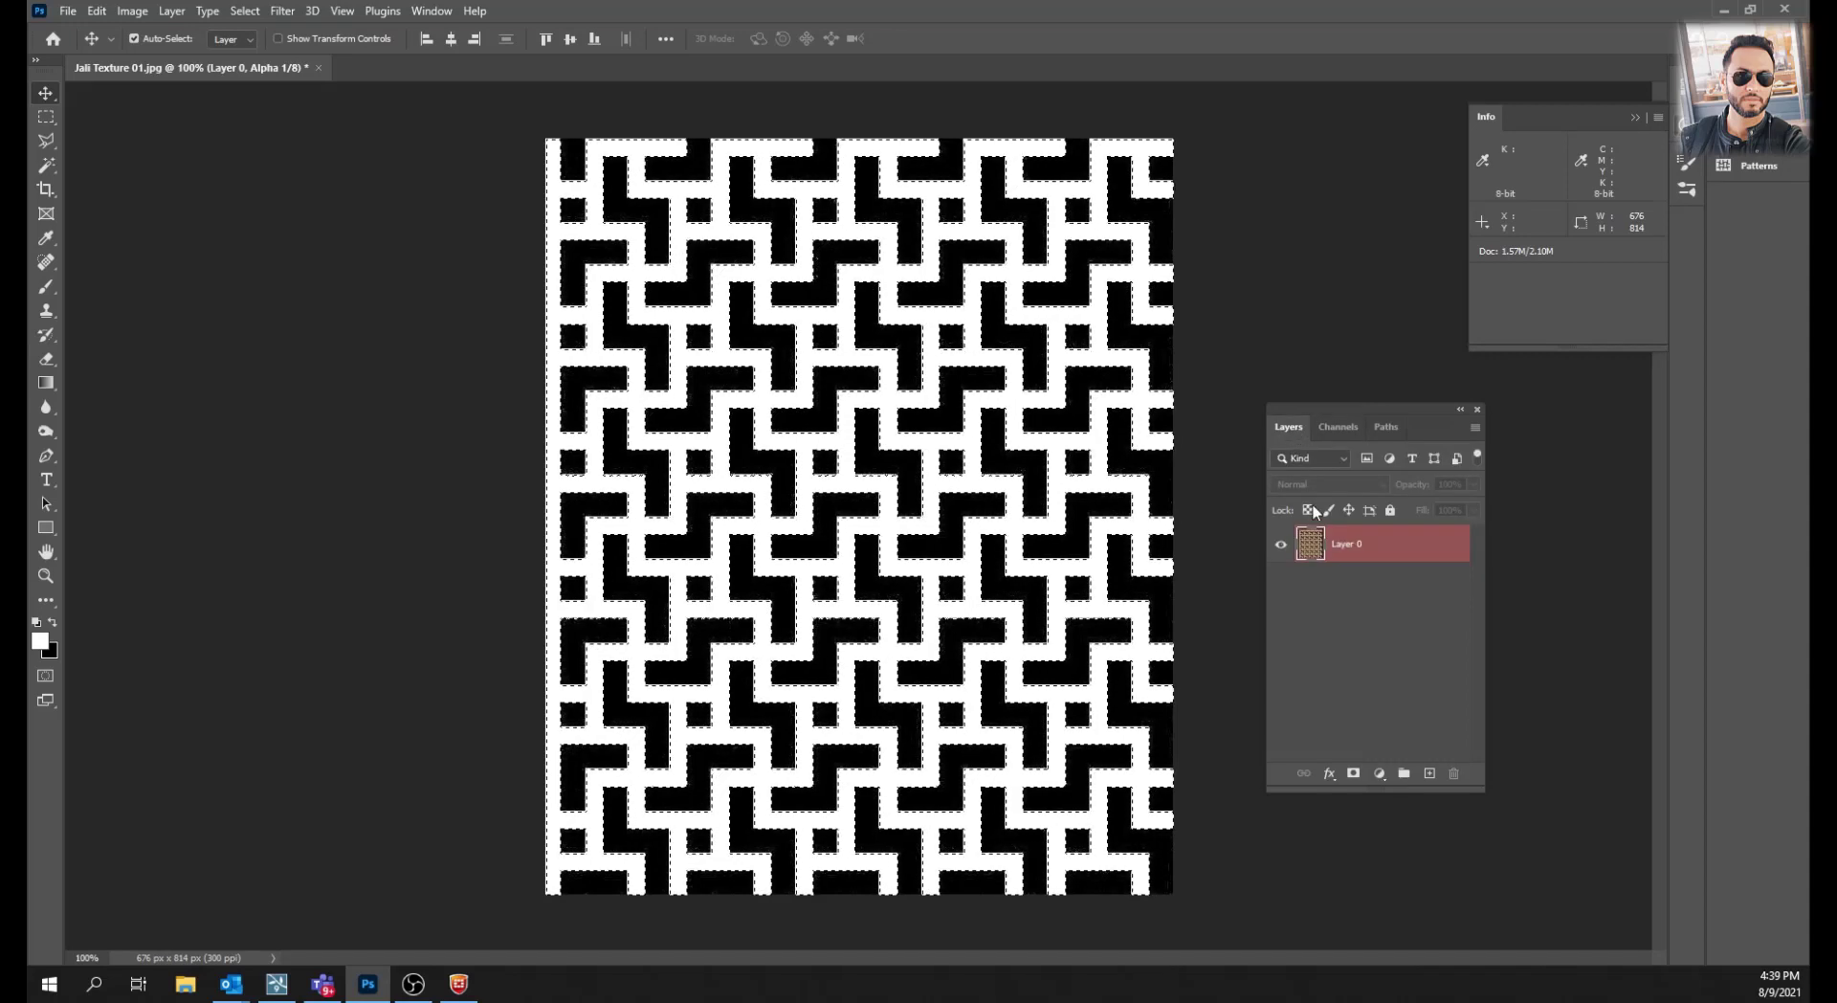
From the RGB view, save the wood texture as TIFF Jali Texture 01.tif with alpha channels, then return to Lumion
left_click(1310, 545)
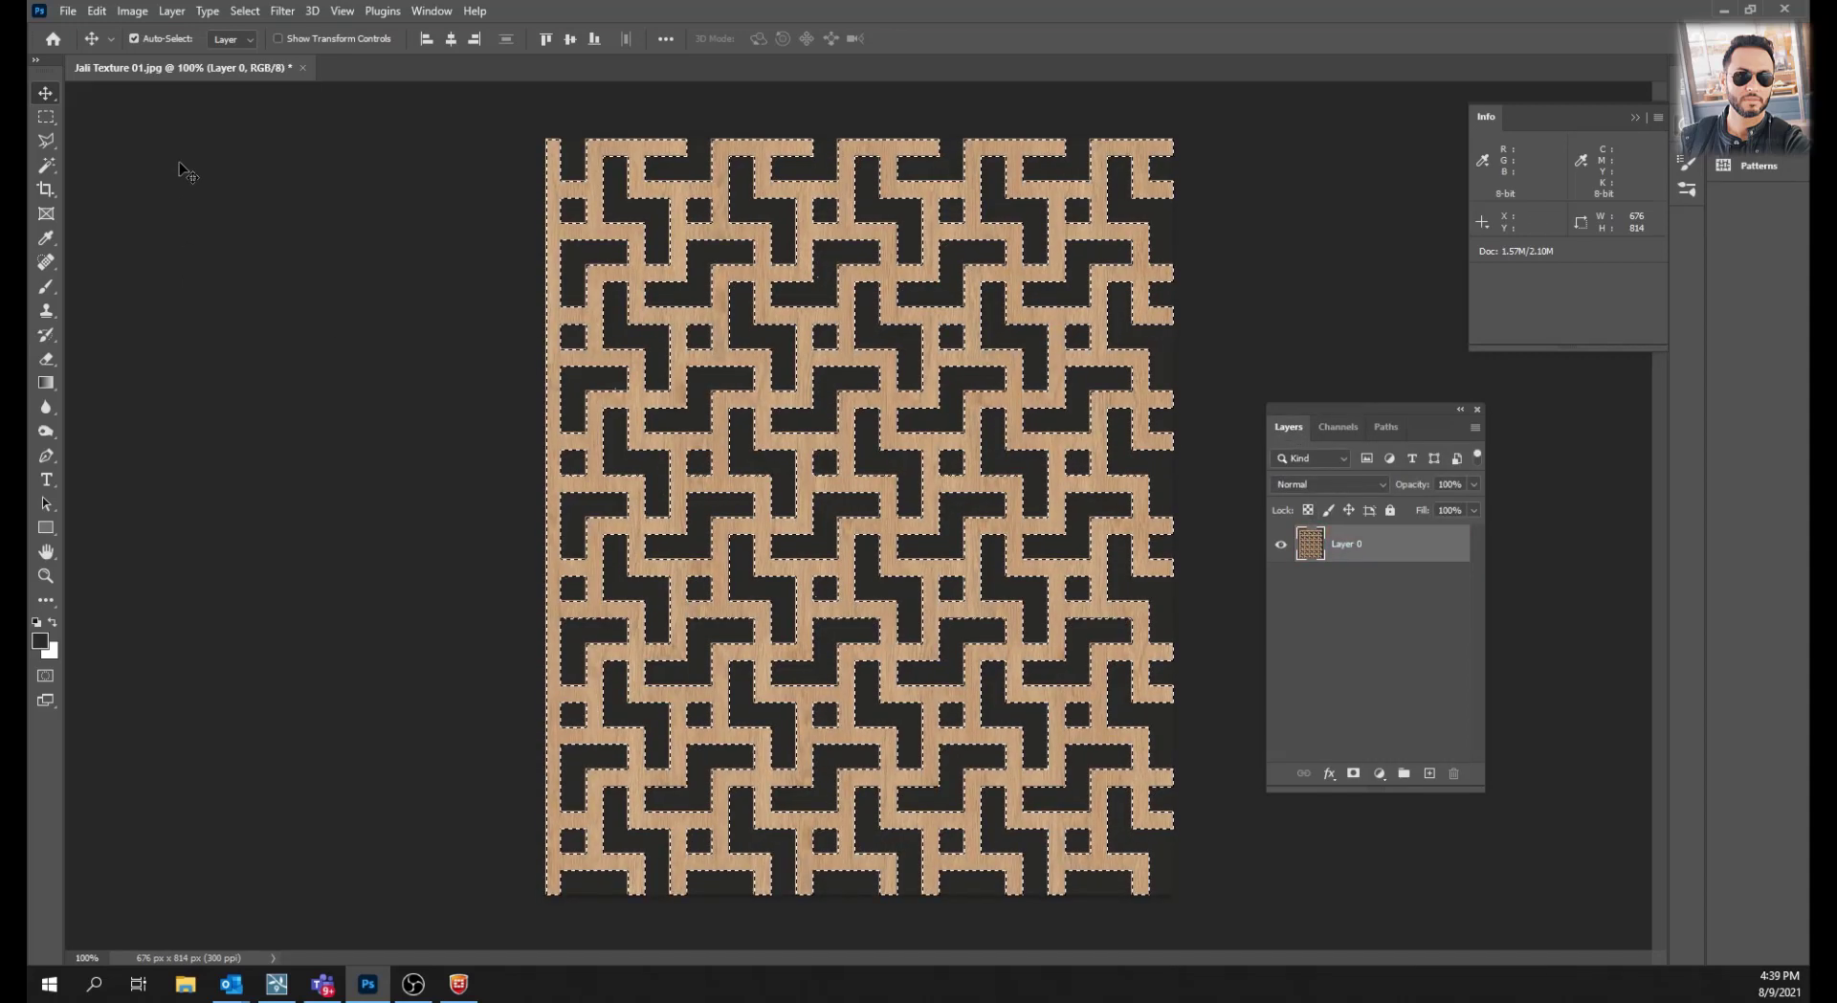
left_click(67, 11)
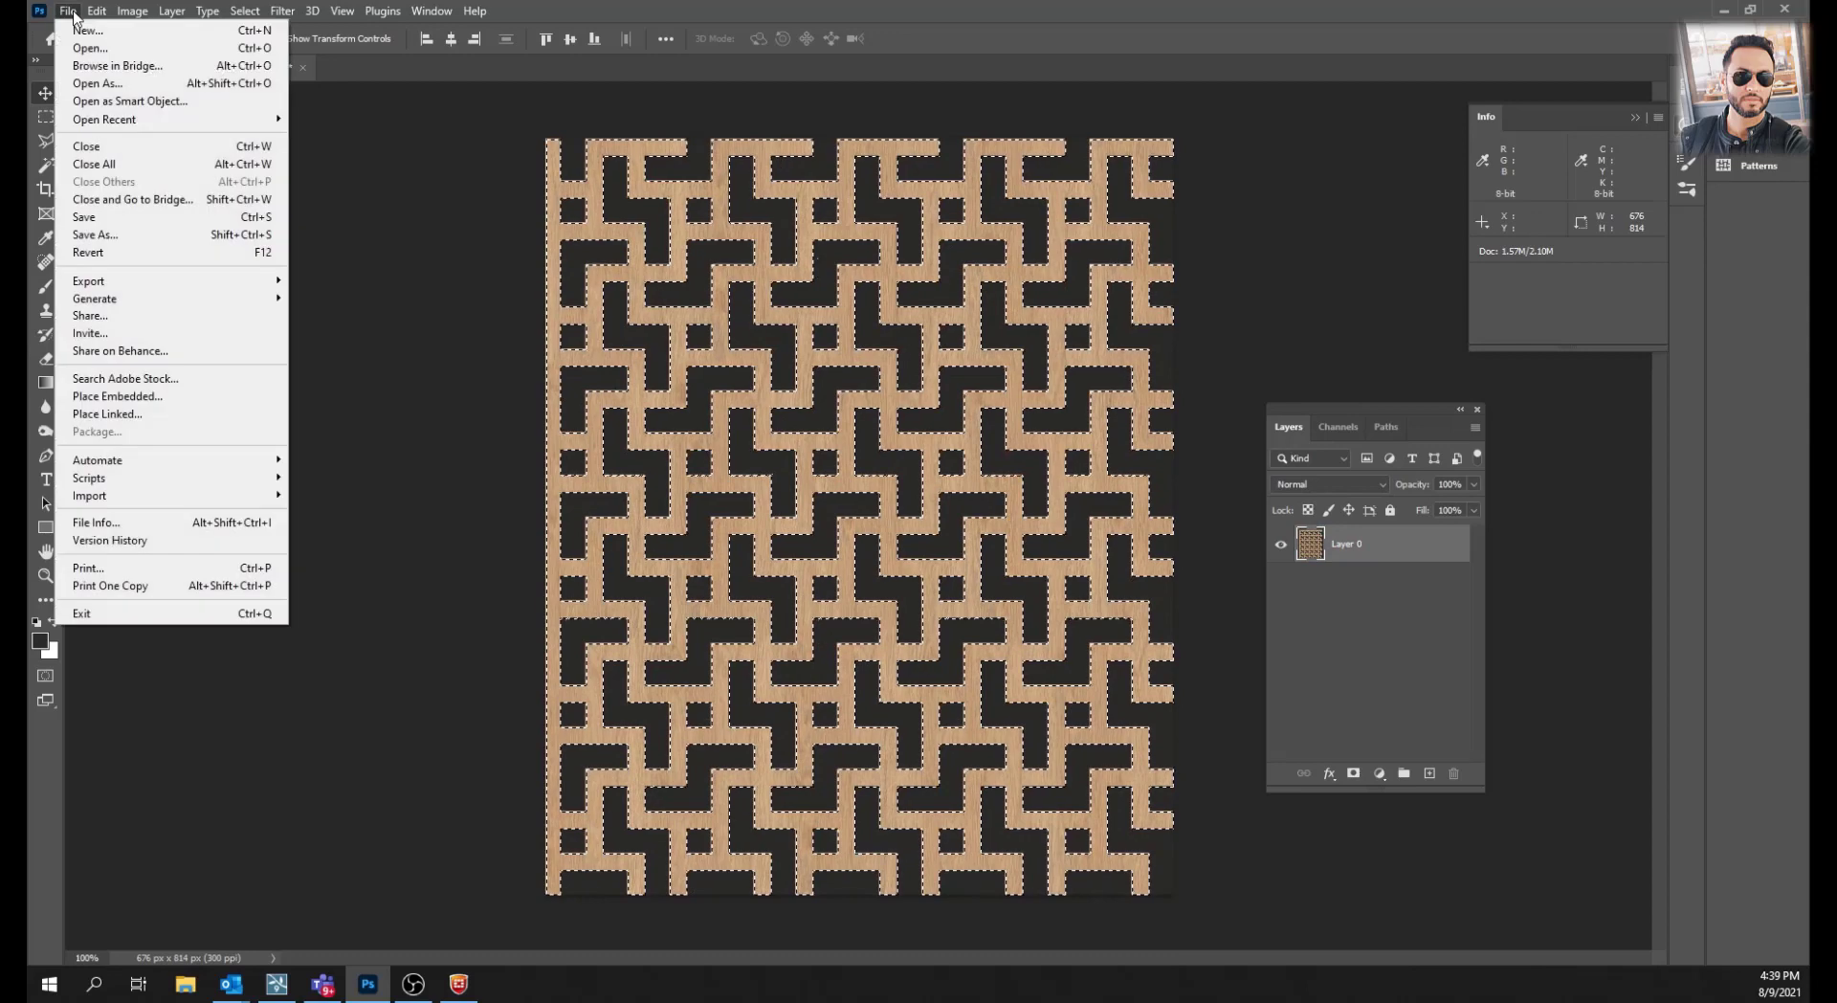
left_click(105, 236)
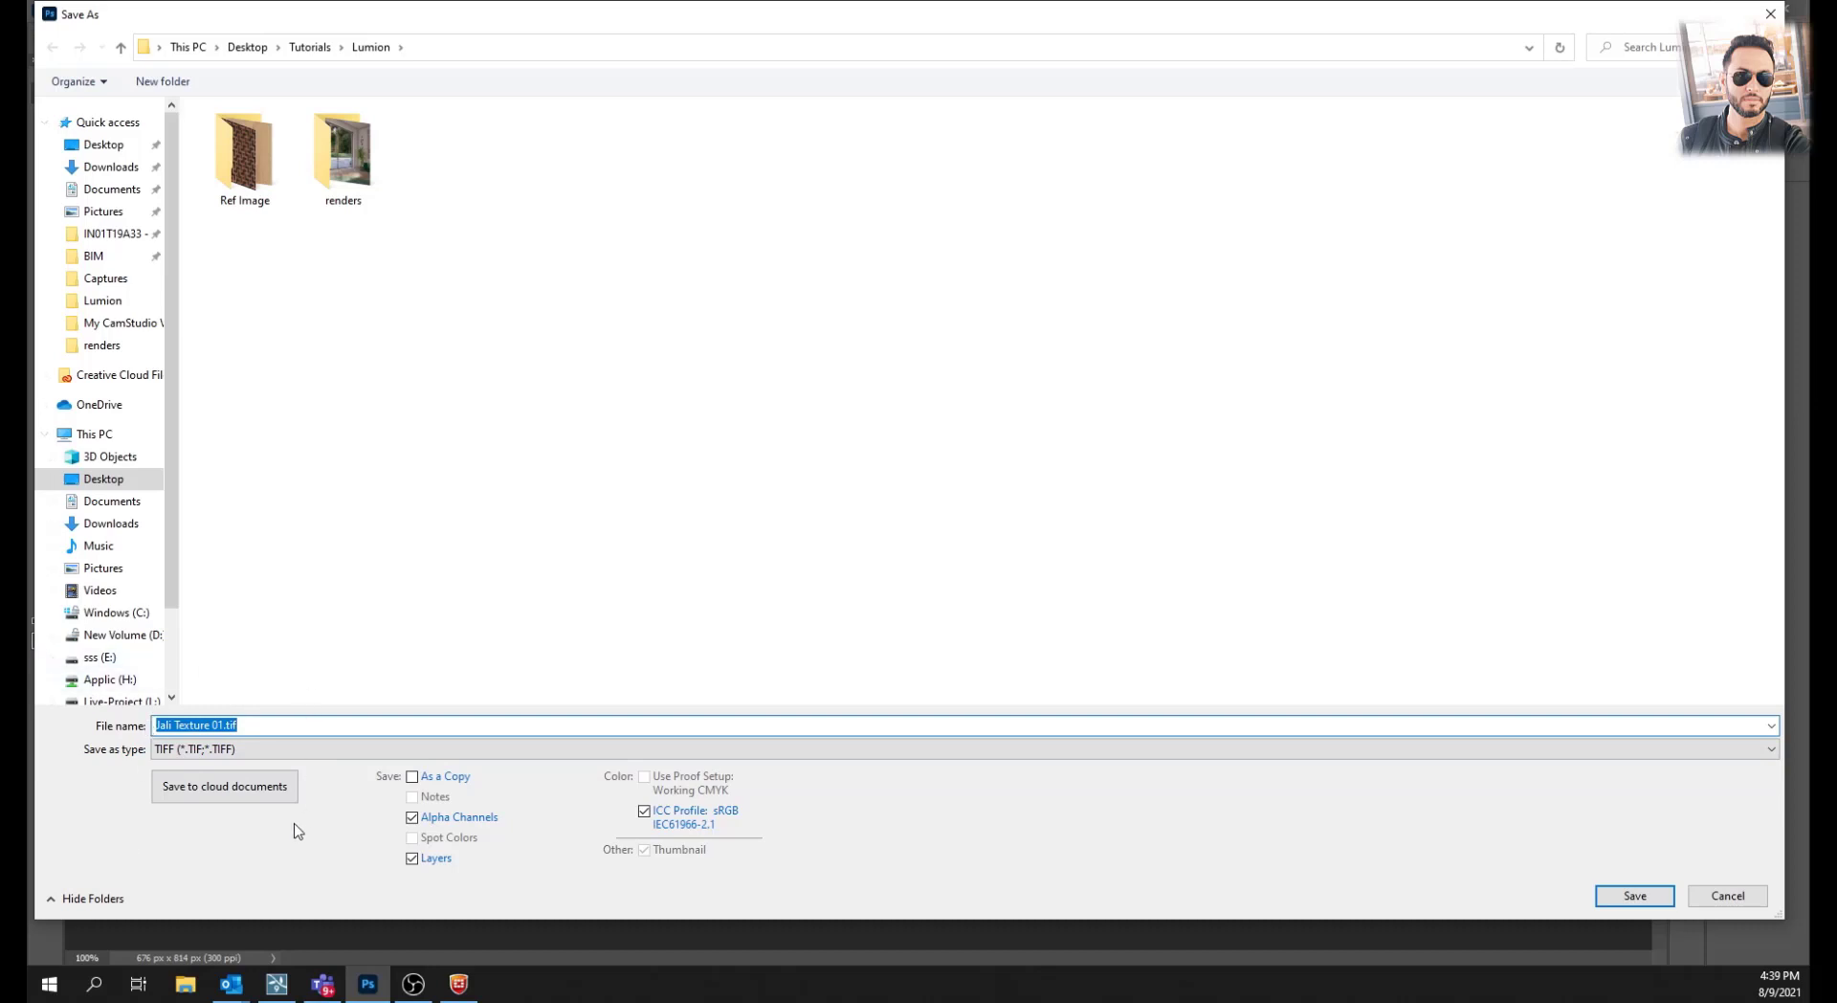
mouse_move(100, 431)
left_click(1635, 895)
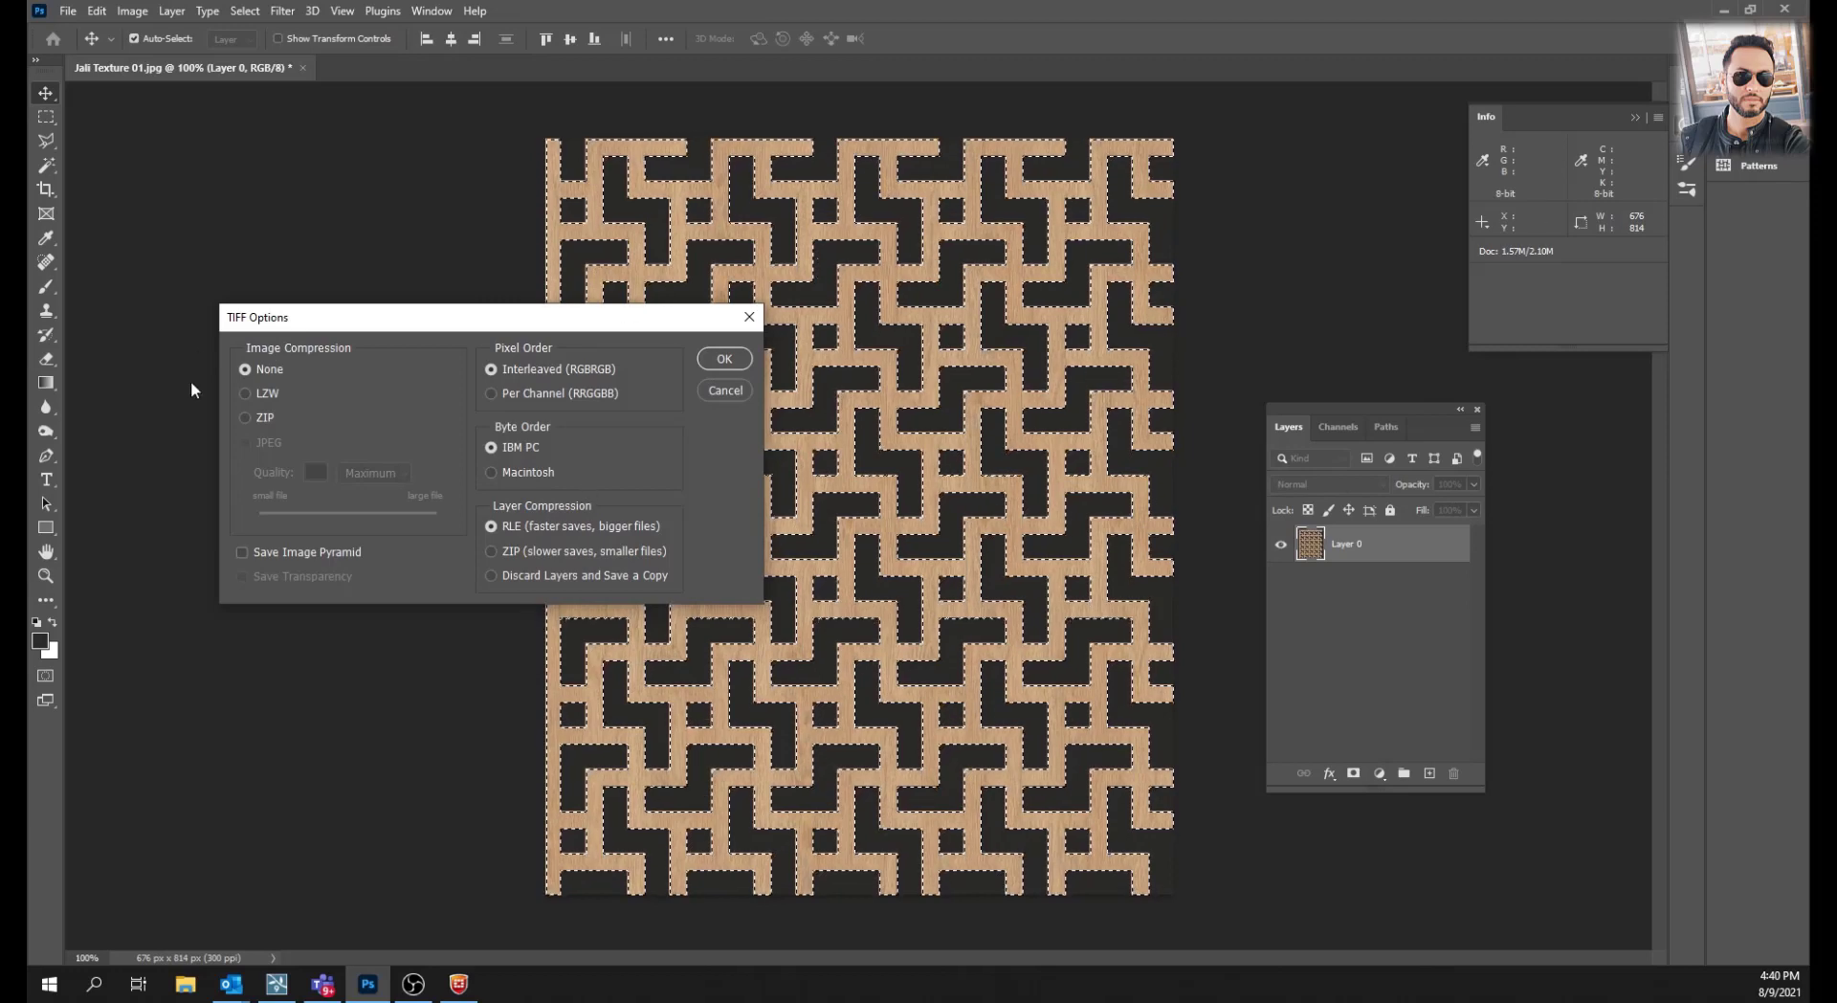
left_click(723, 360)
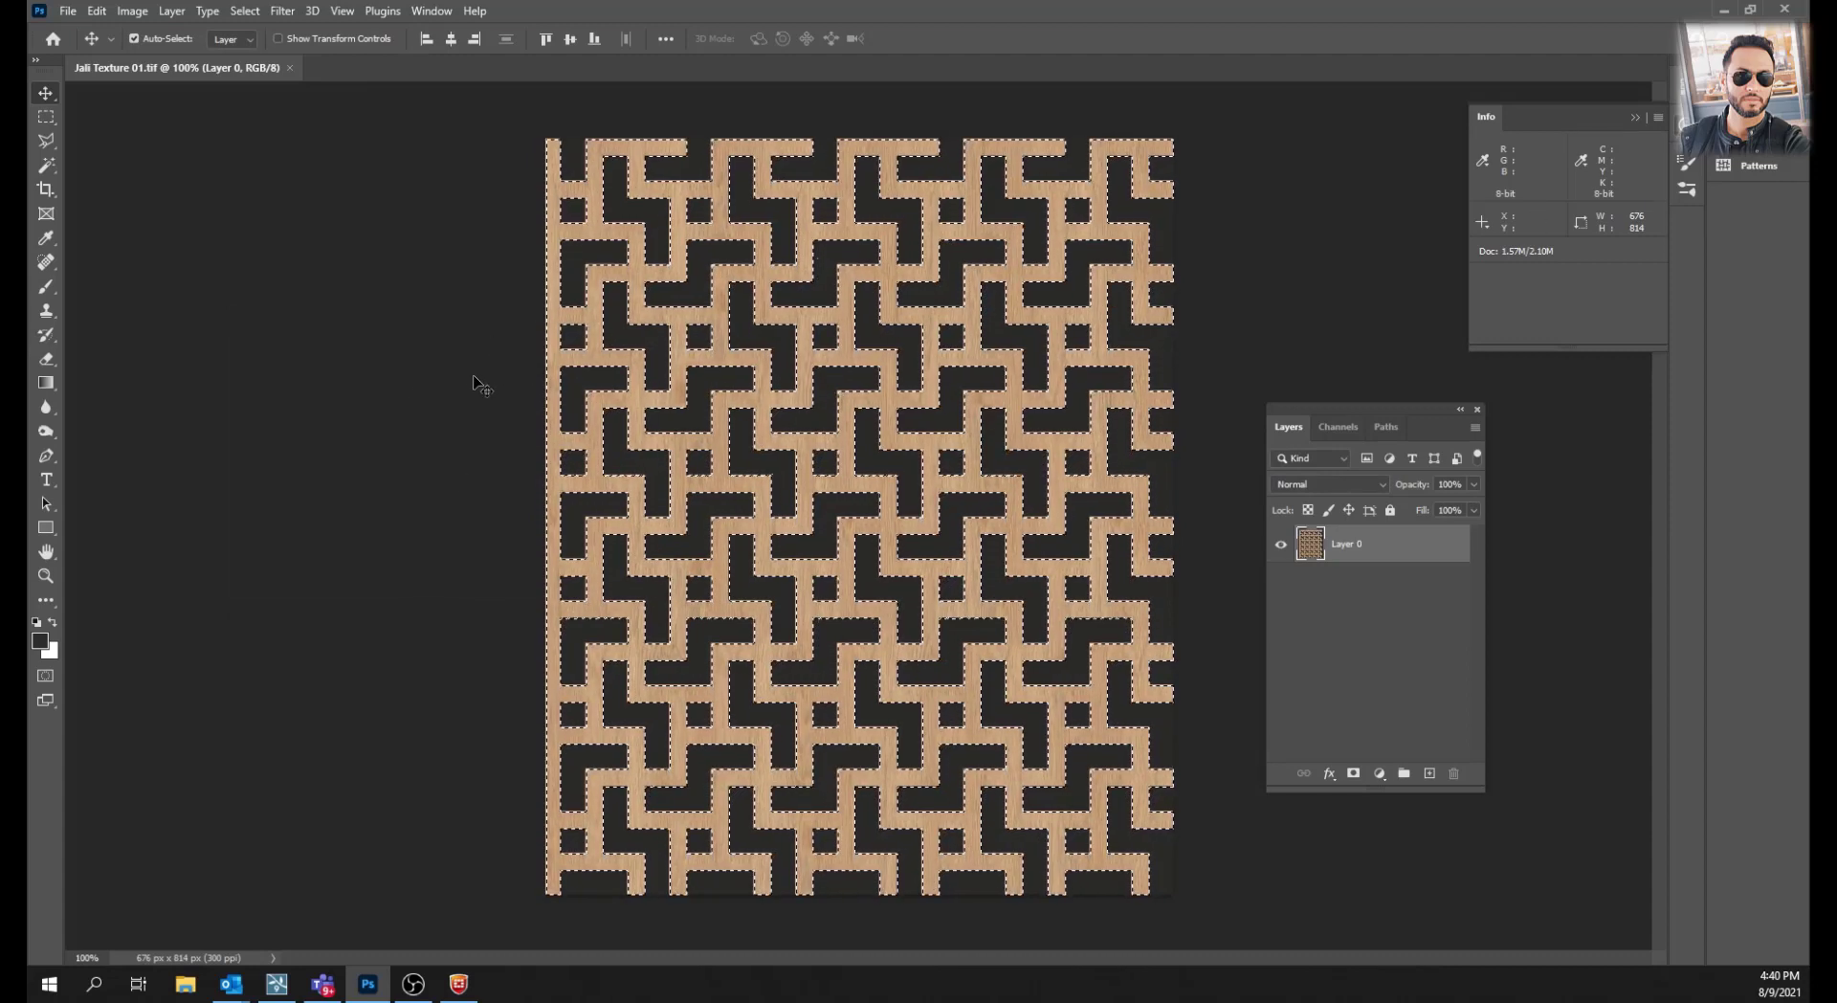
left_click(276, 984)
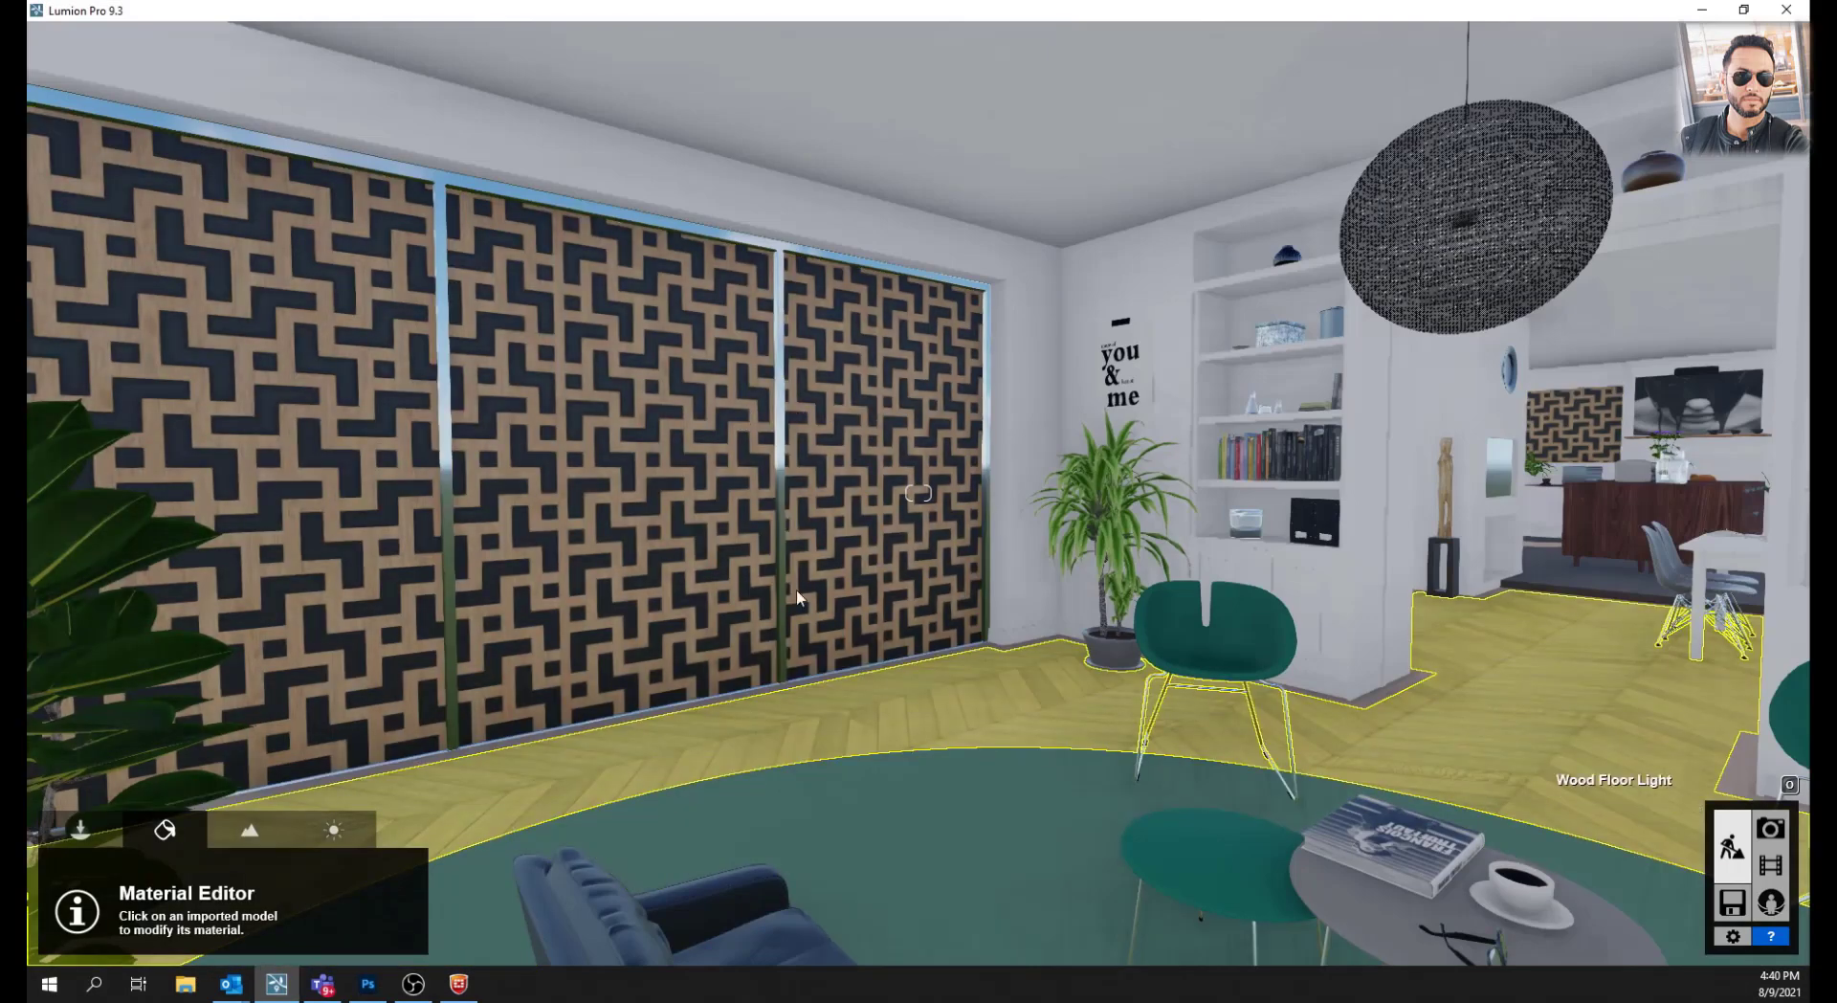
Bring the camera up to the window wall and select the lattice panels' material
mouse_move(796, 589)
right_mouse_down()
mouse_move(660, 589)
mouse_move(844, 511)
right_mouse_up()
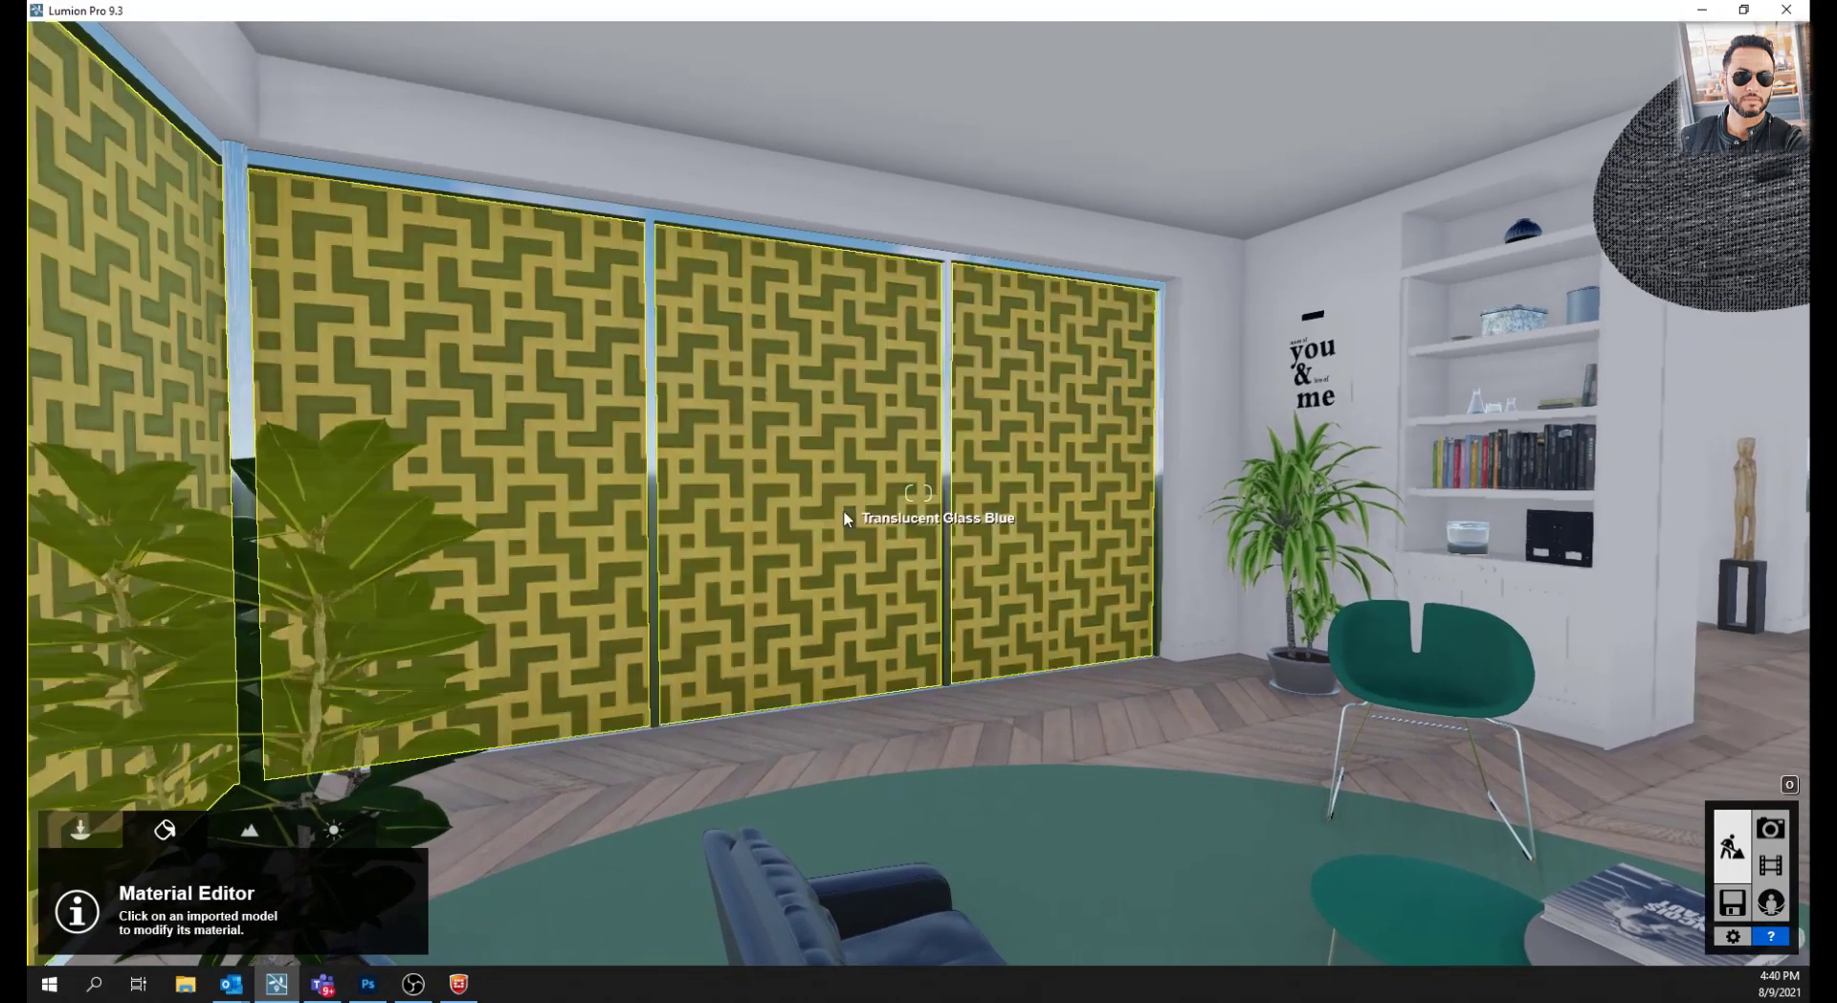
key("w")
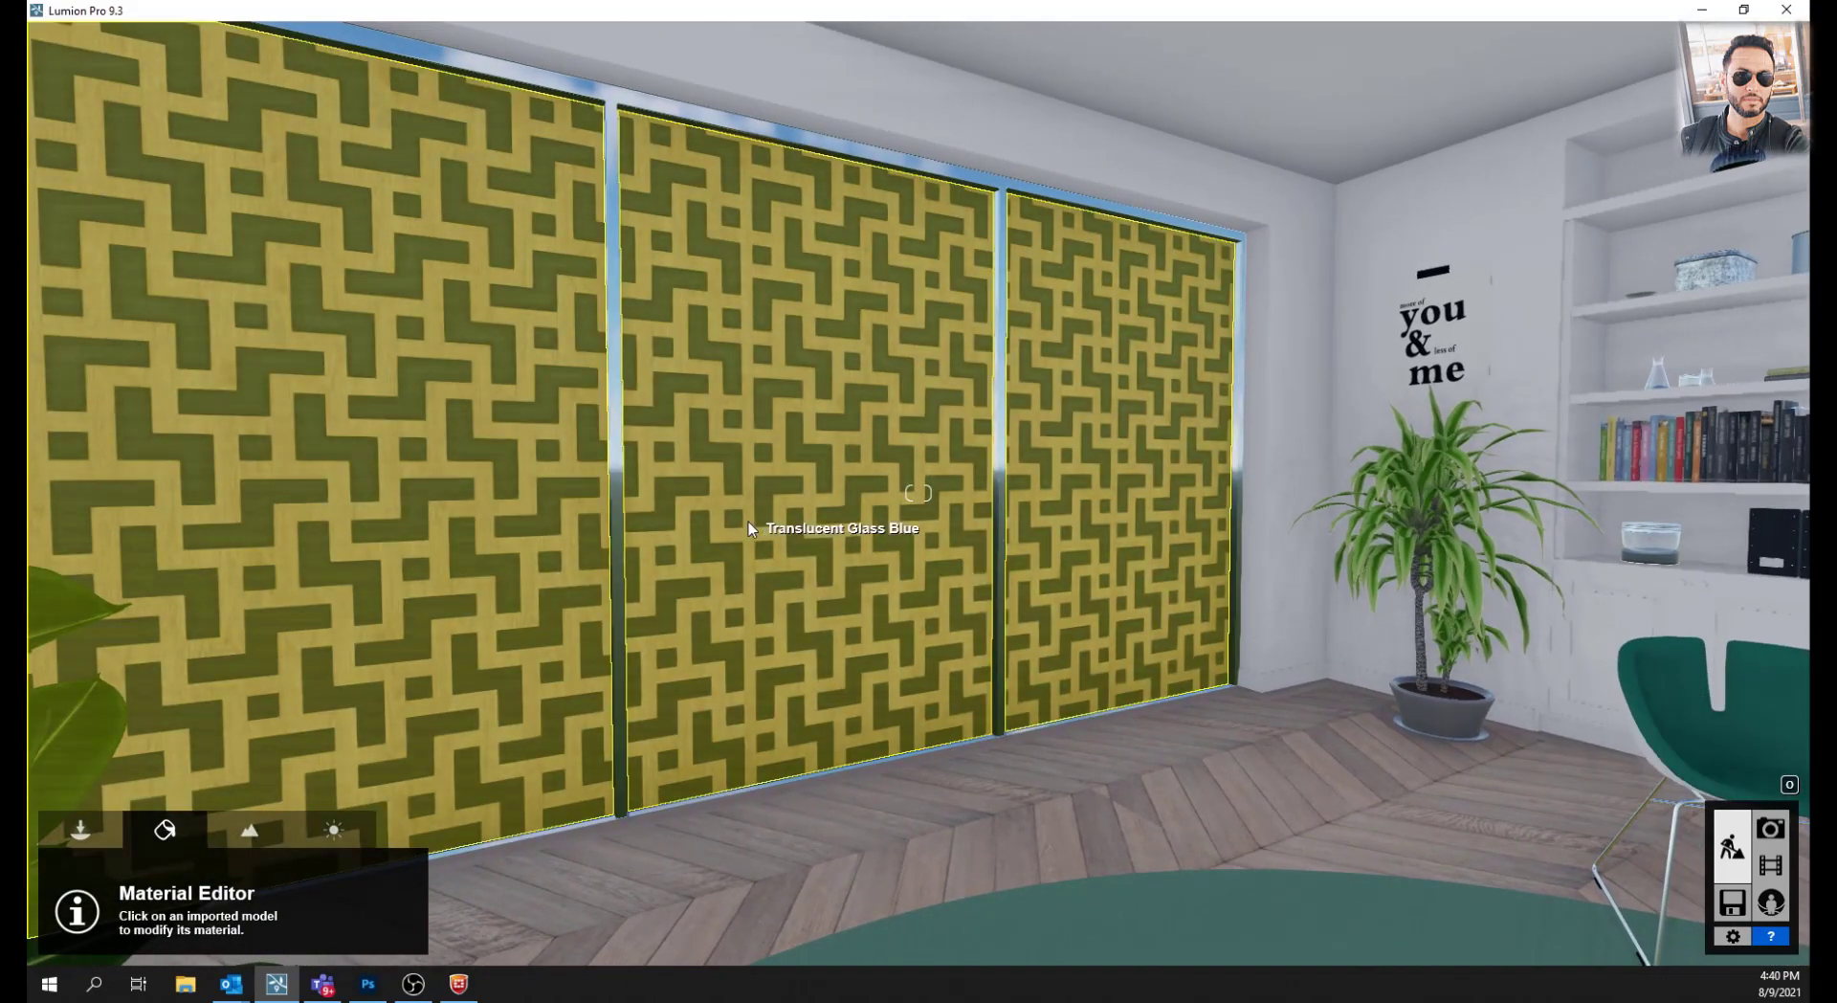
left_click(750, 491)
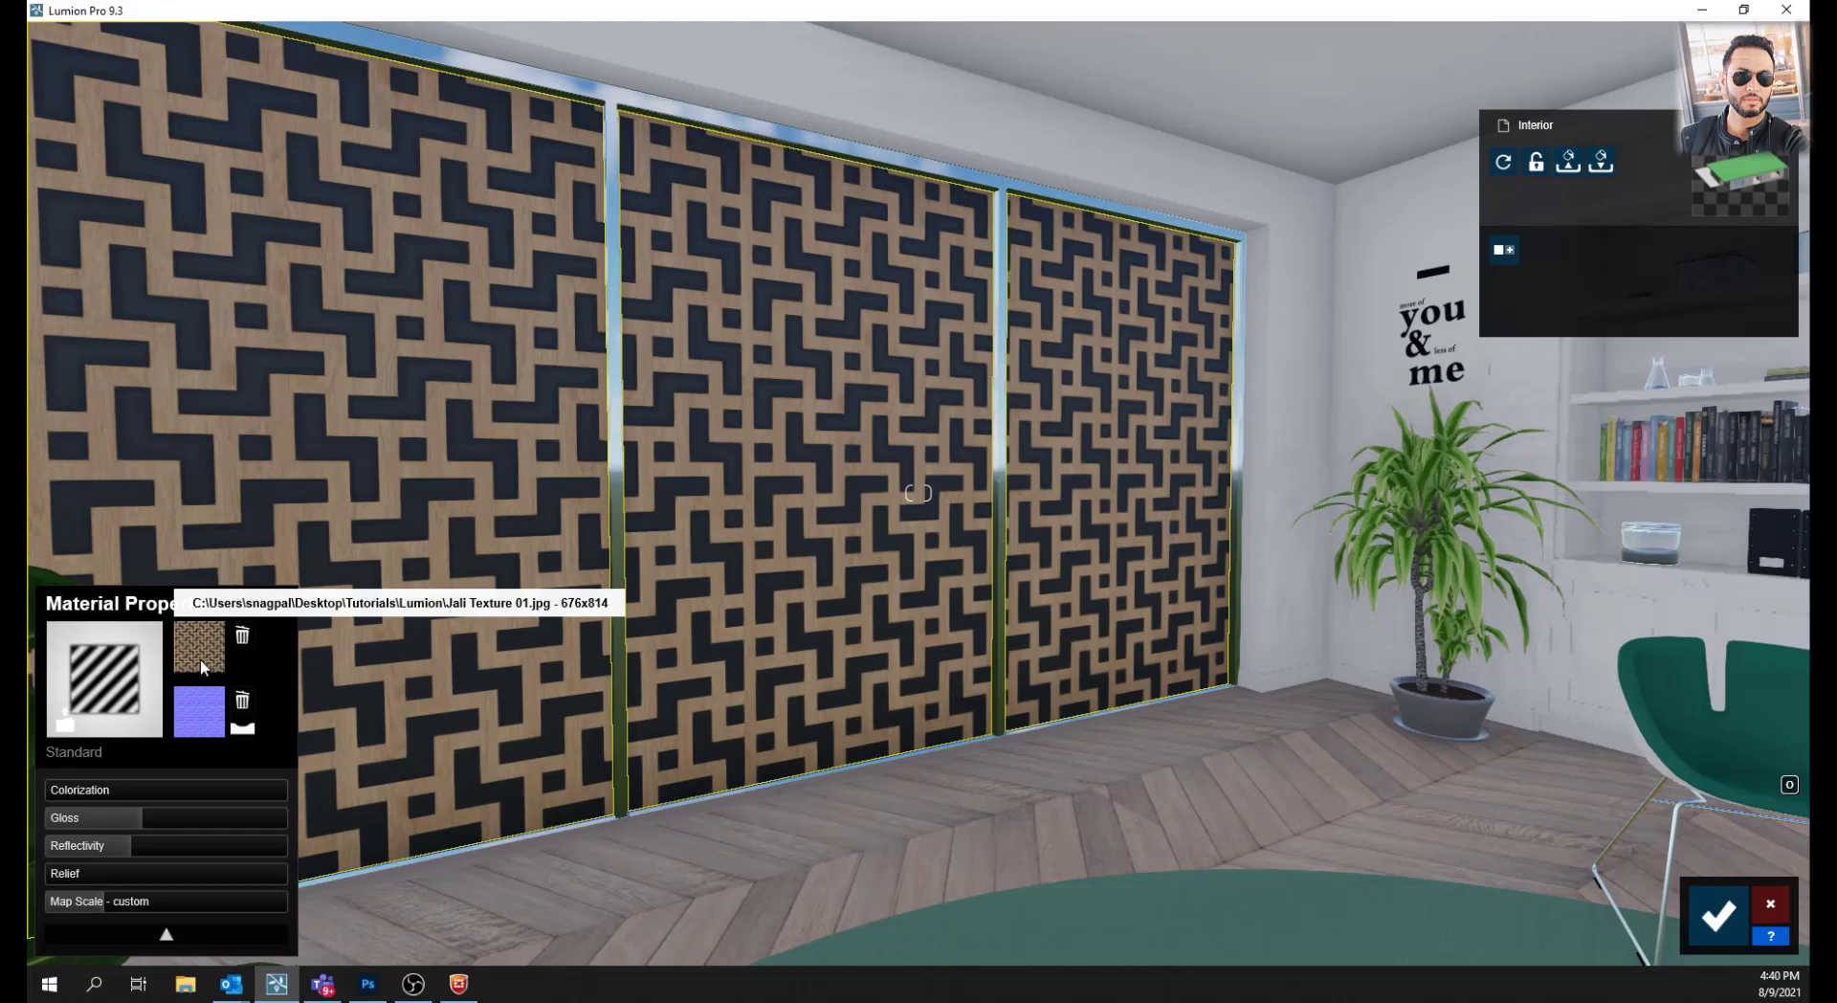
Load Jali Texture 01.tif as the panels' colour map, inspect the lattice wall, and save the material
left_click(200, 653)
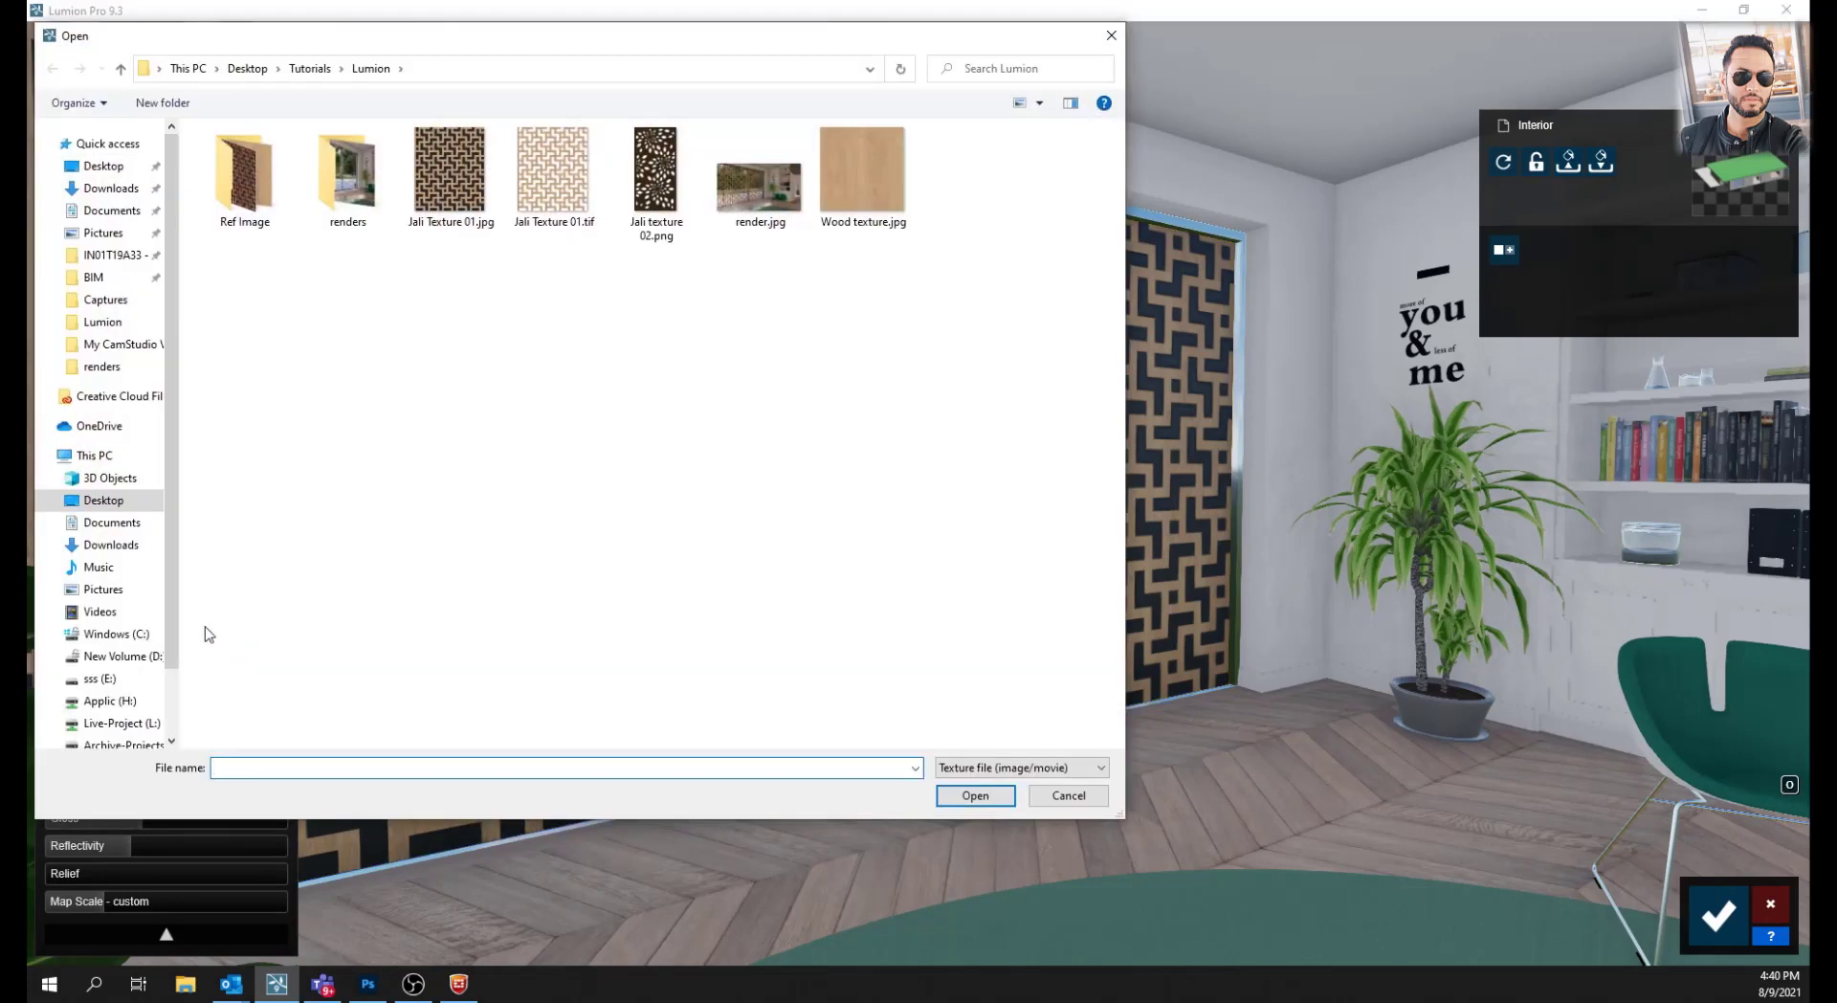
left_click(560, 207)
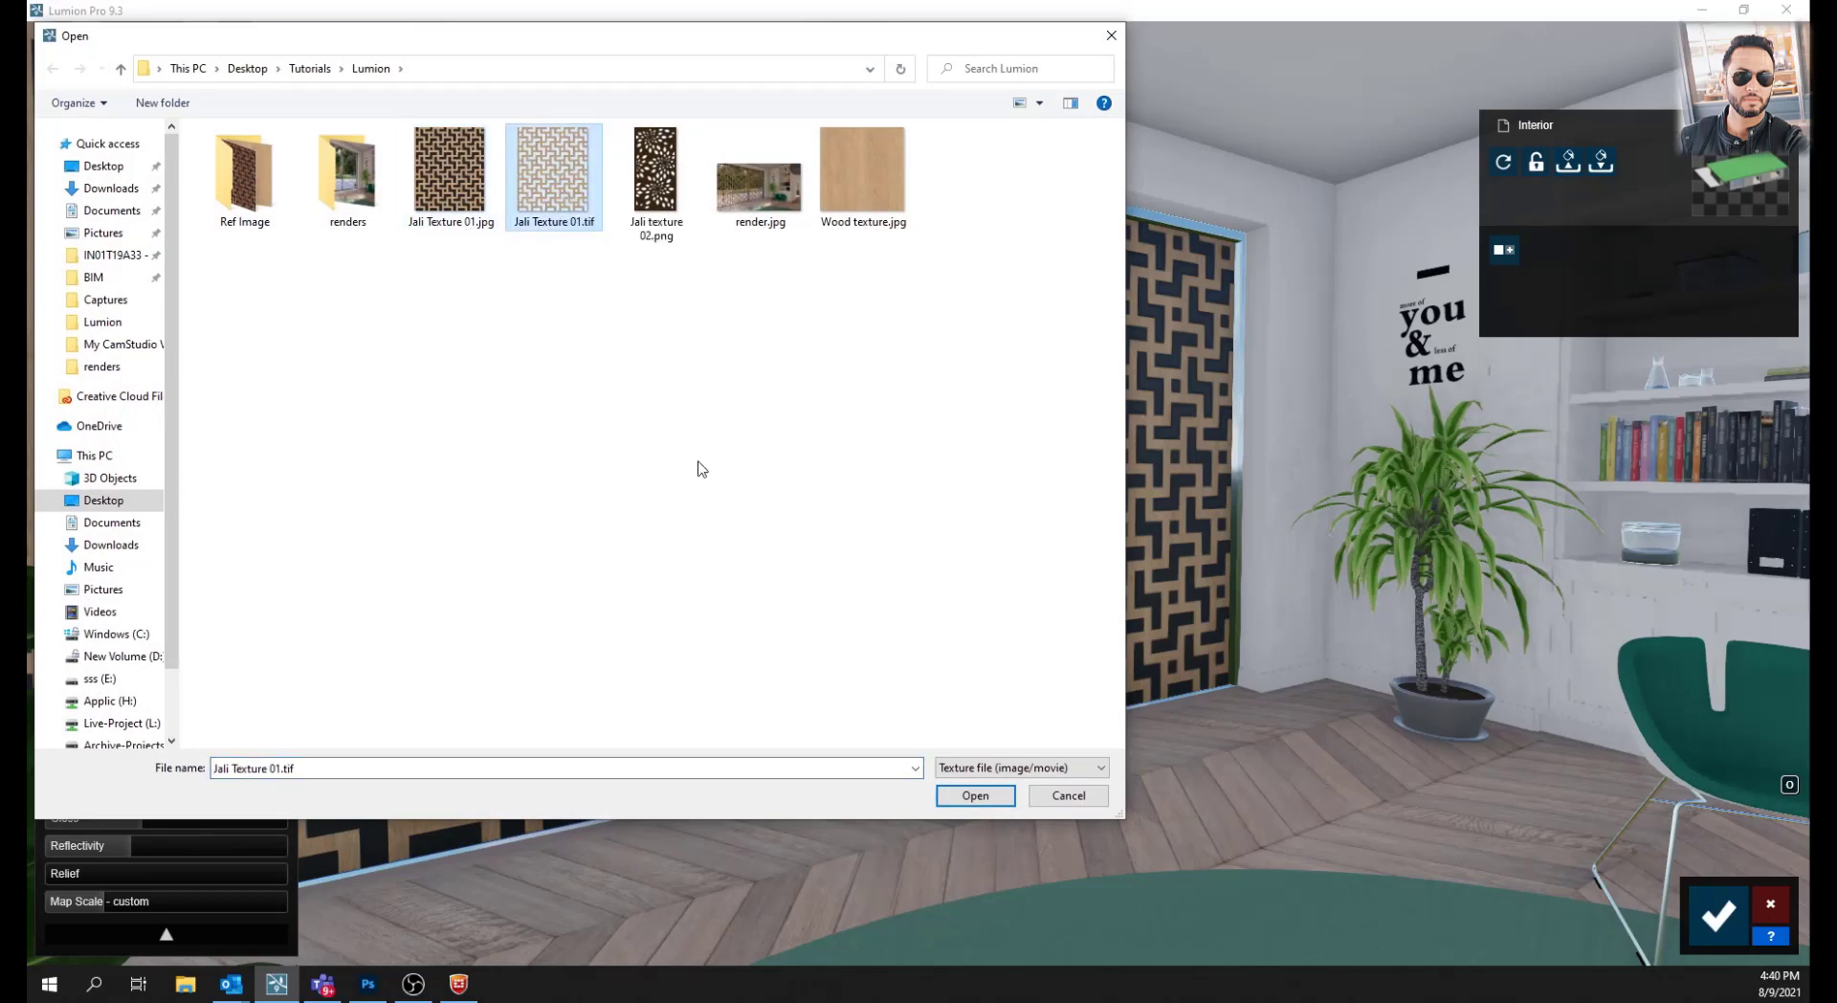
left_click(955, 795)
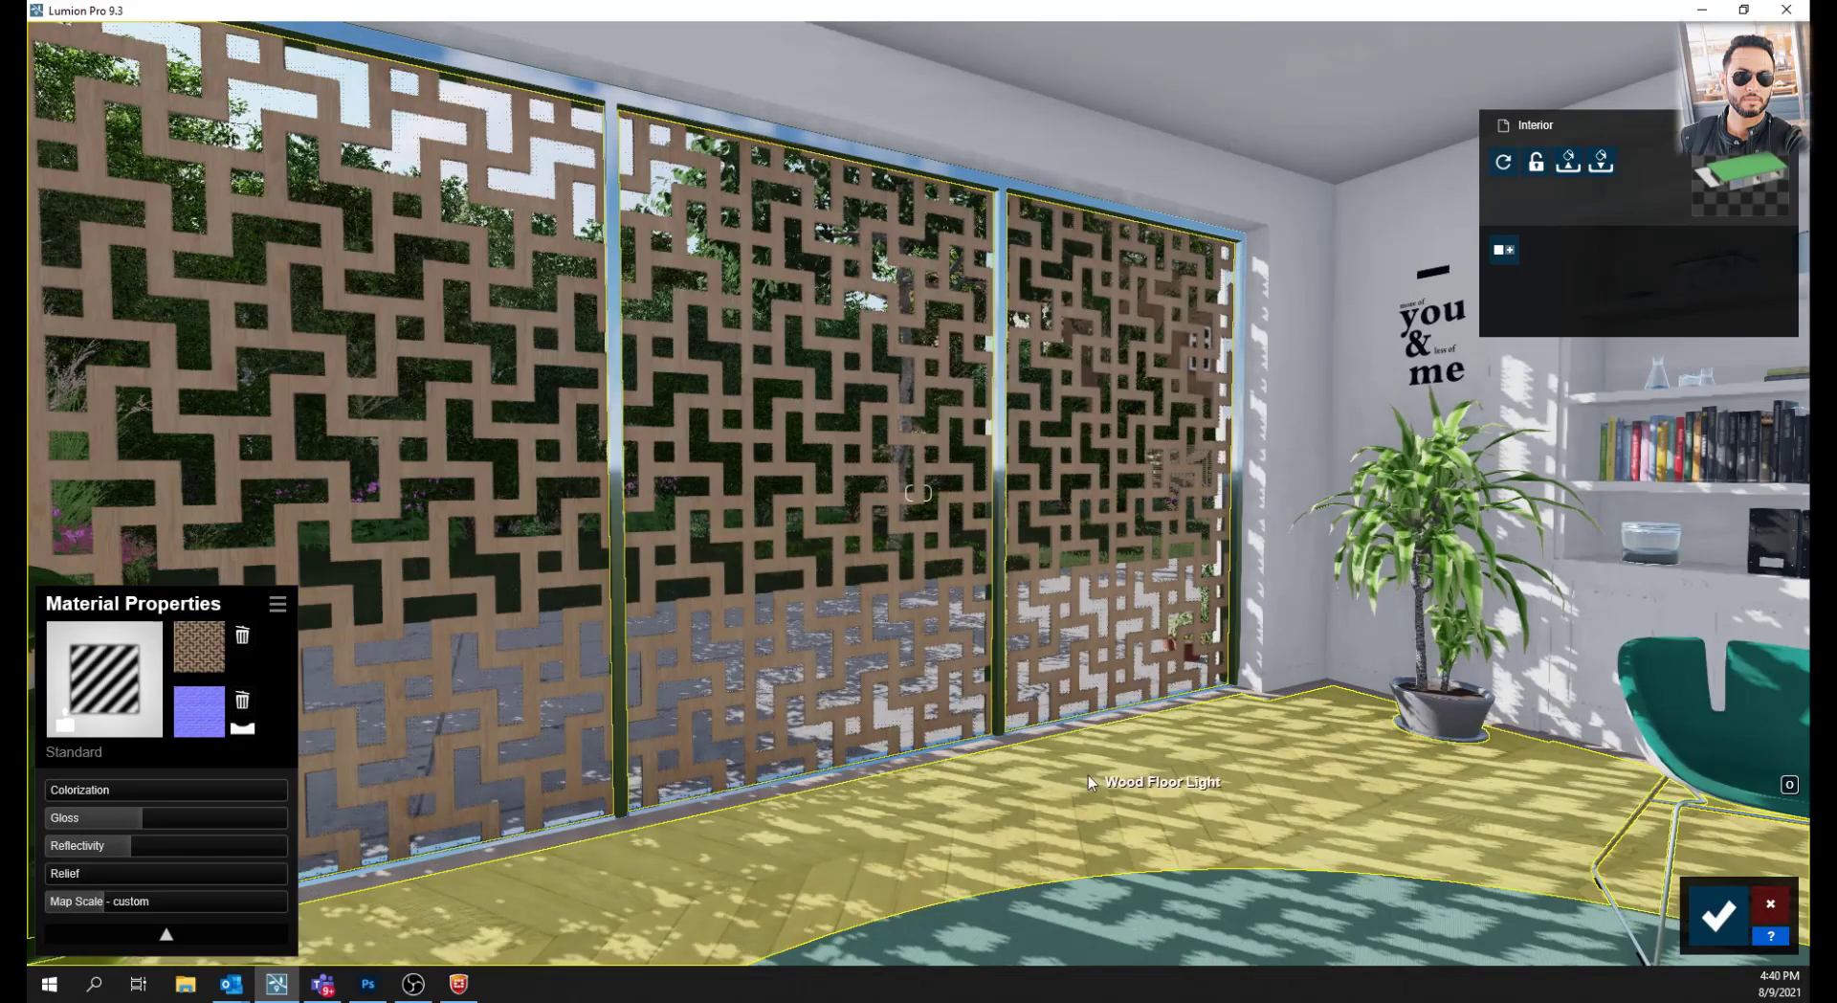
right_click_drag(1083, 775, 1083, 775)
key("w")
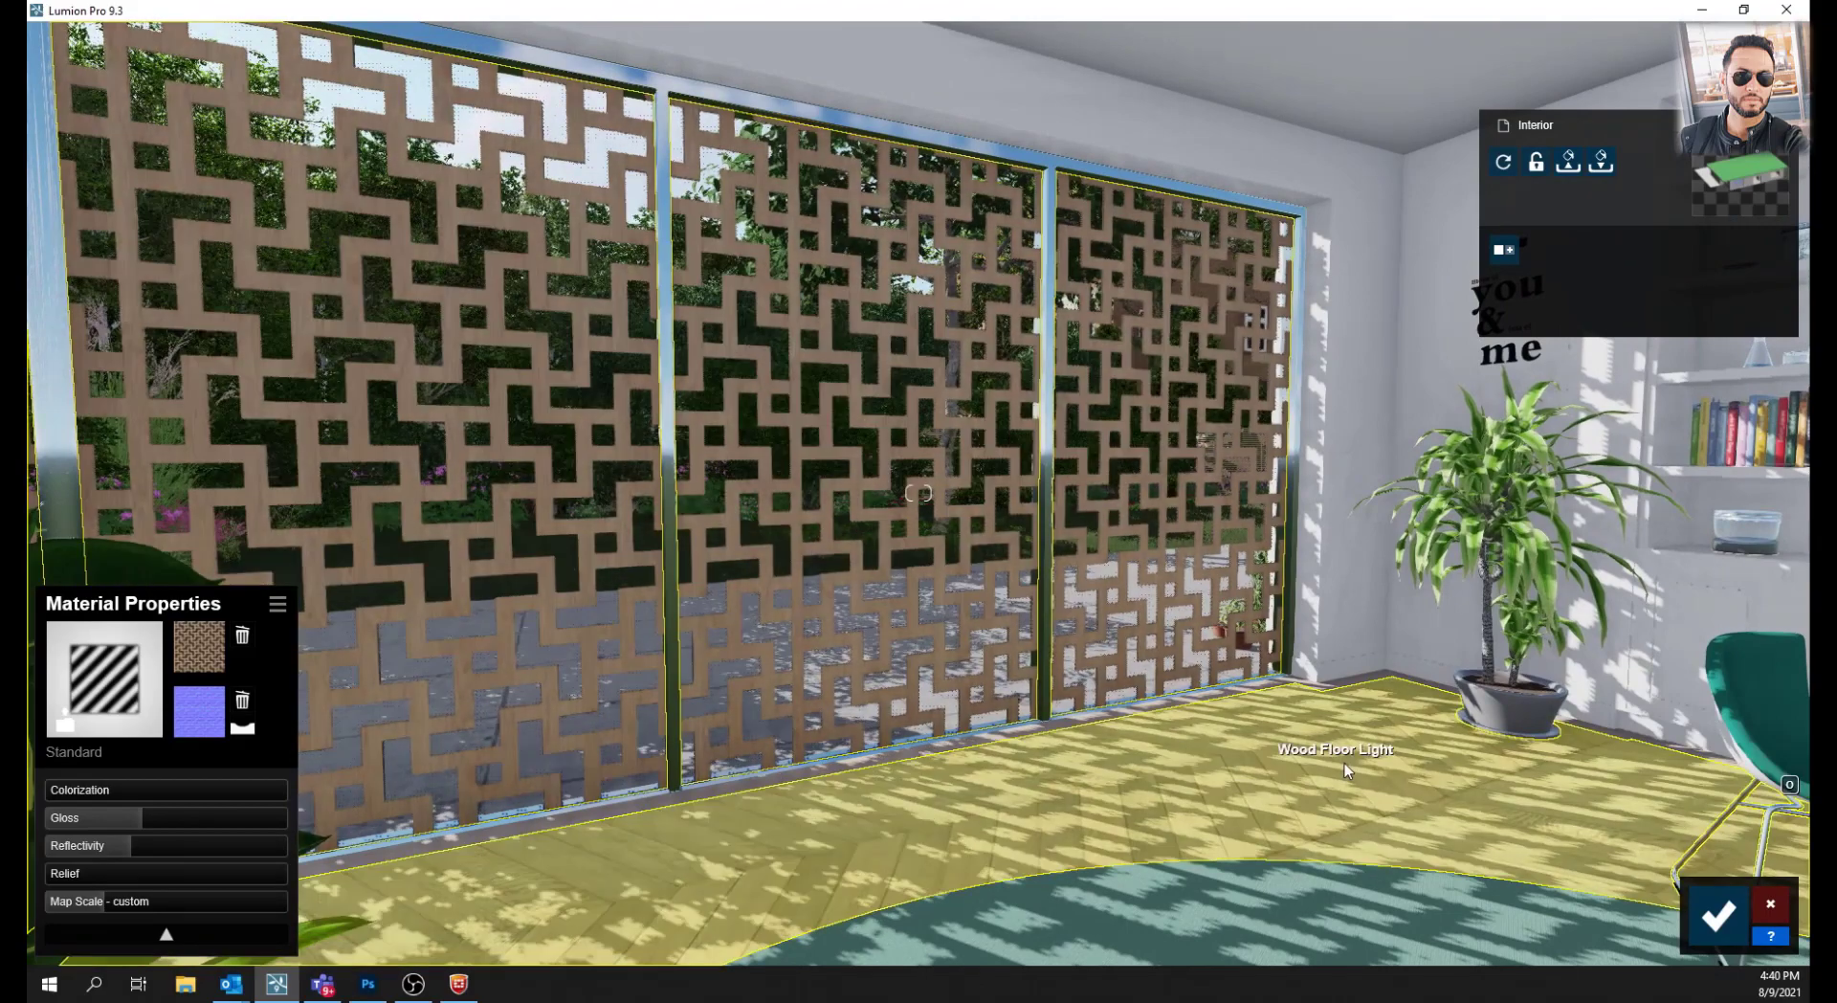
right_click_drag(1345, 761, 1349, 766)
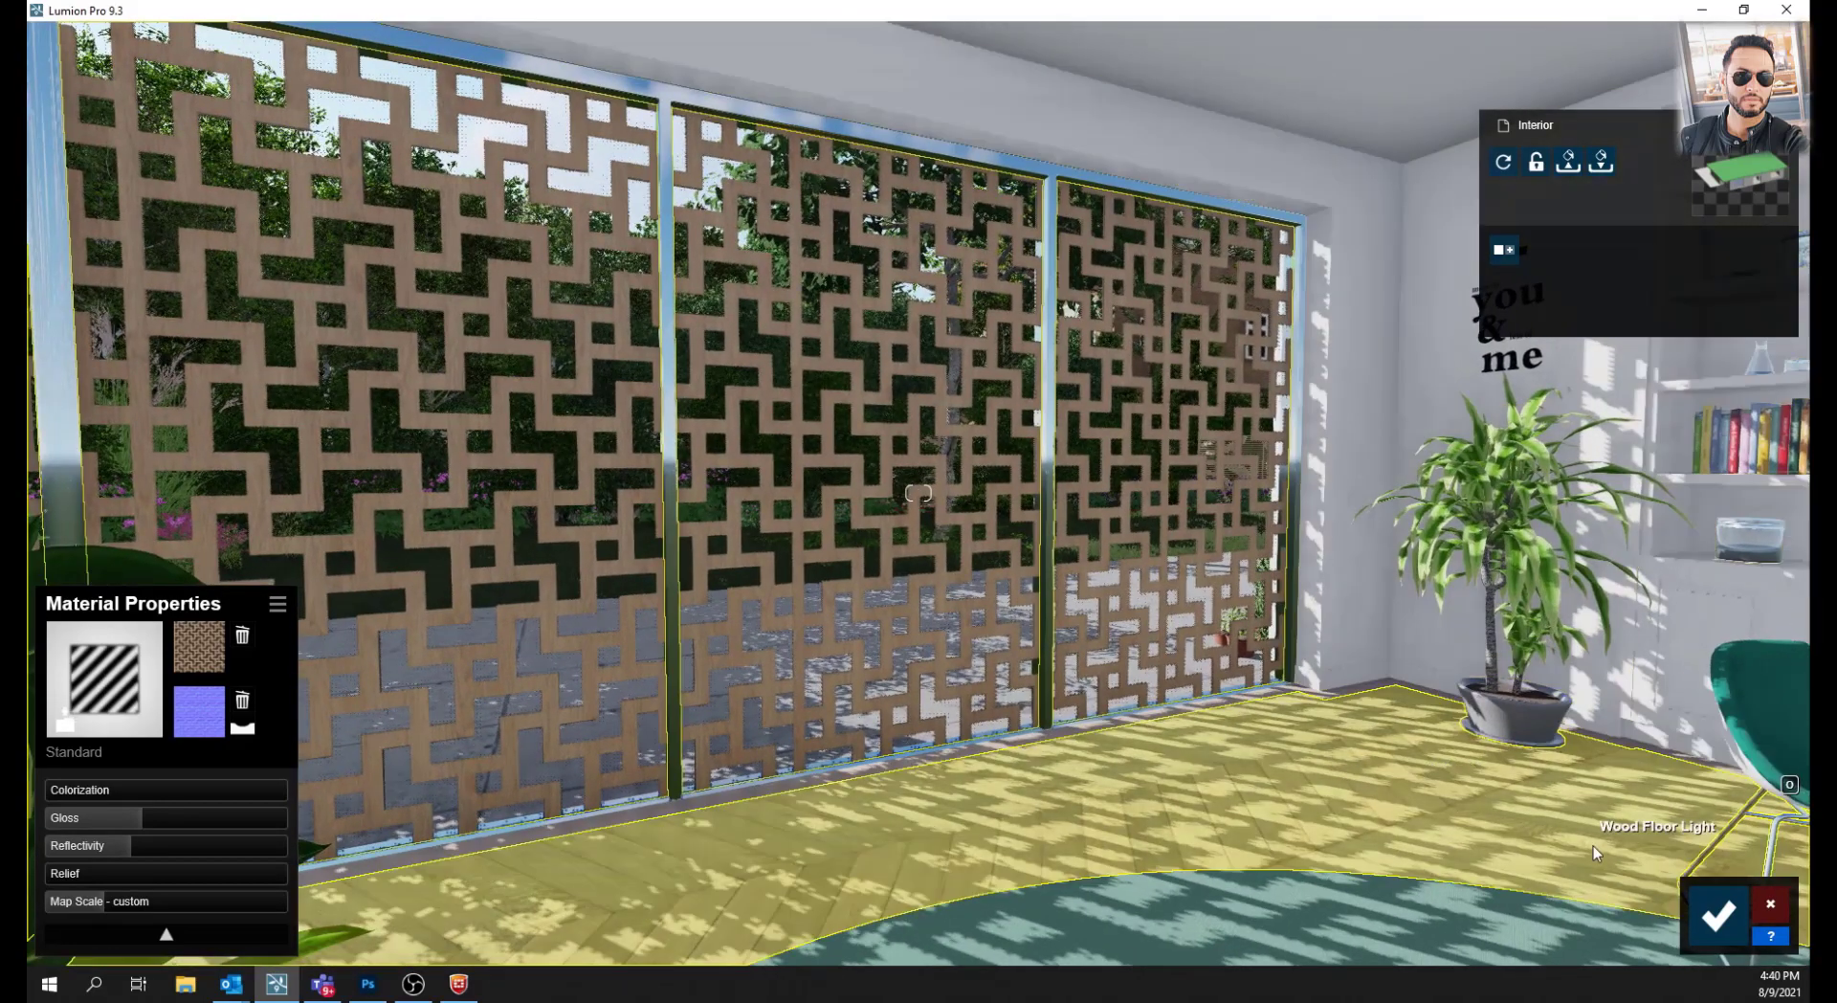
left_click(1712, 917)
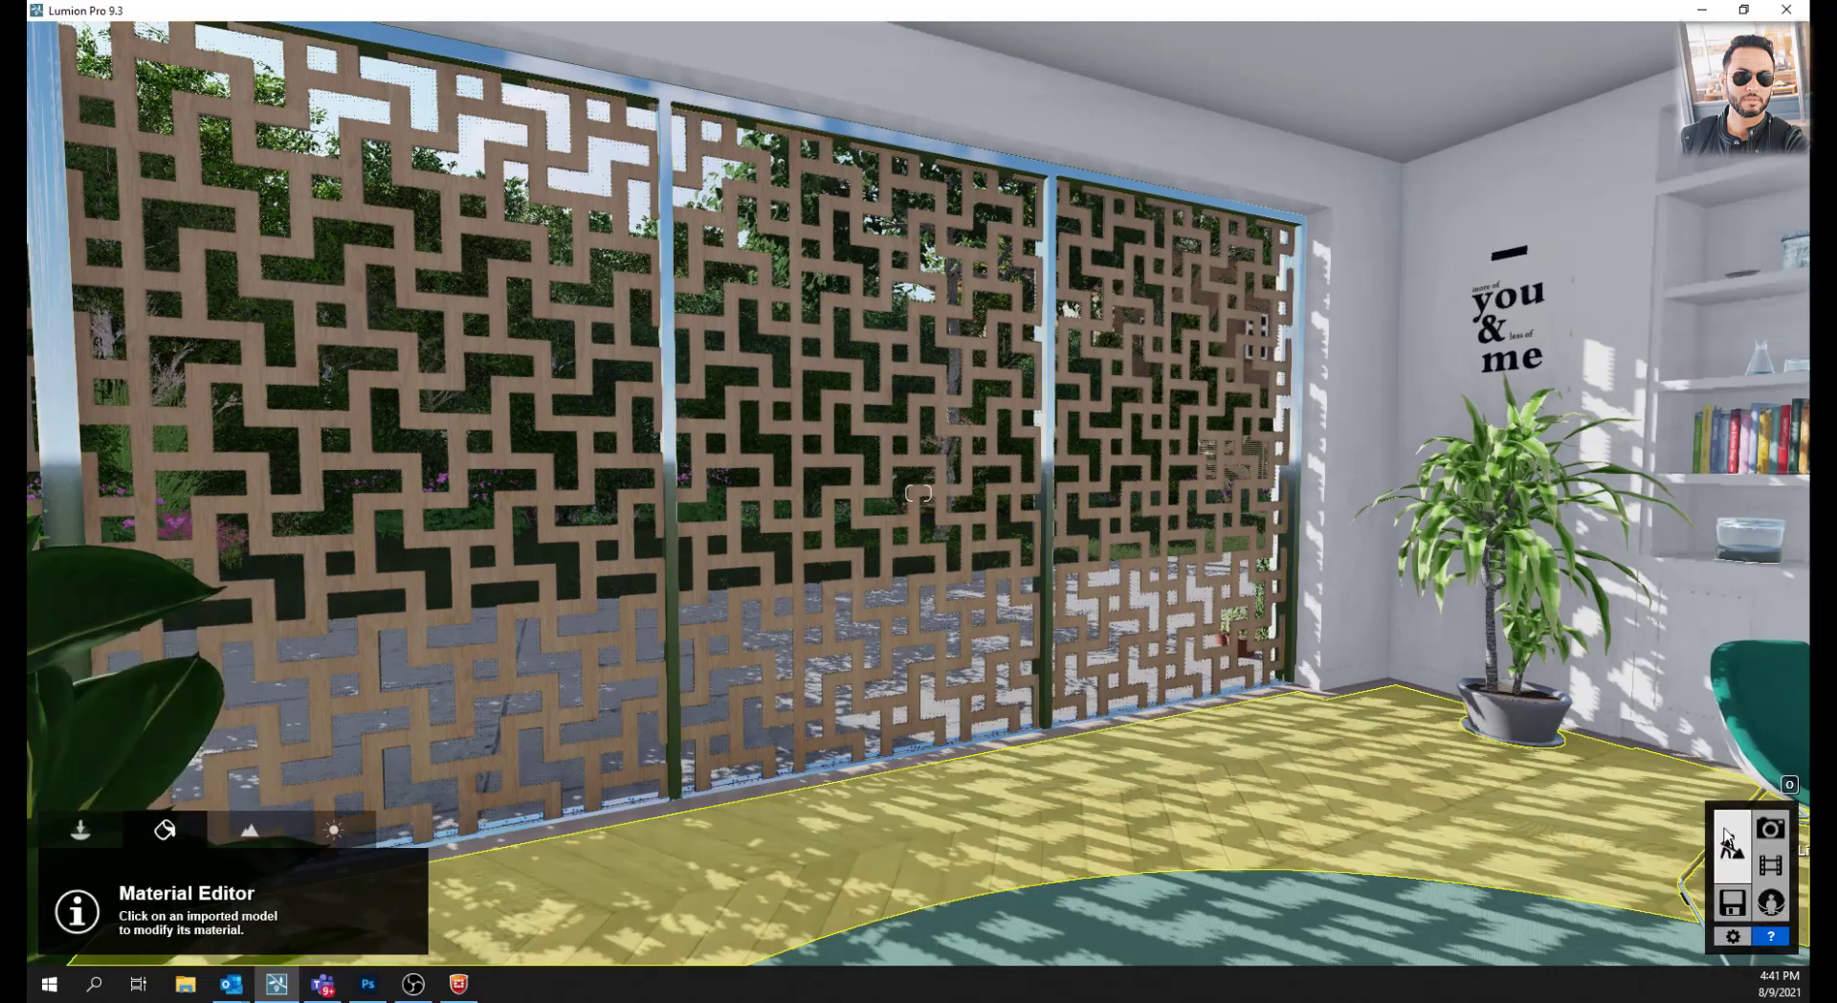
Render the photo slot 1 view at 1920x1080, overwriting render.jpg, and open its output folder
left_click(1770, 830)
mouse_move(150, 842)
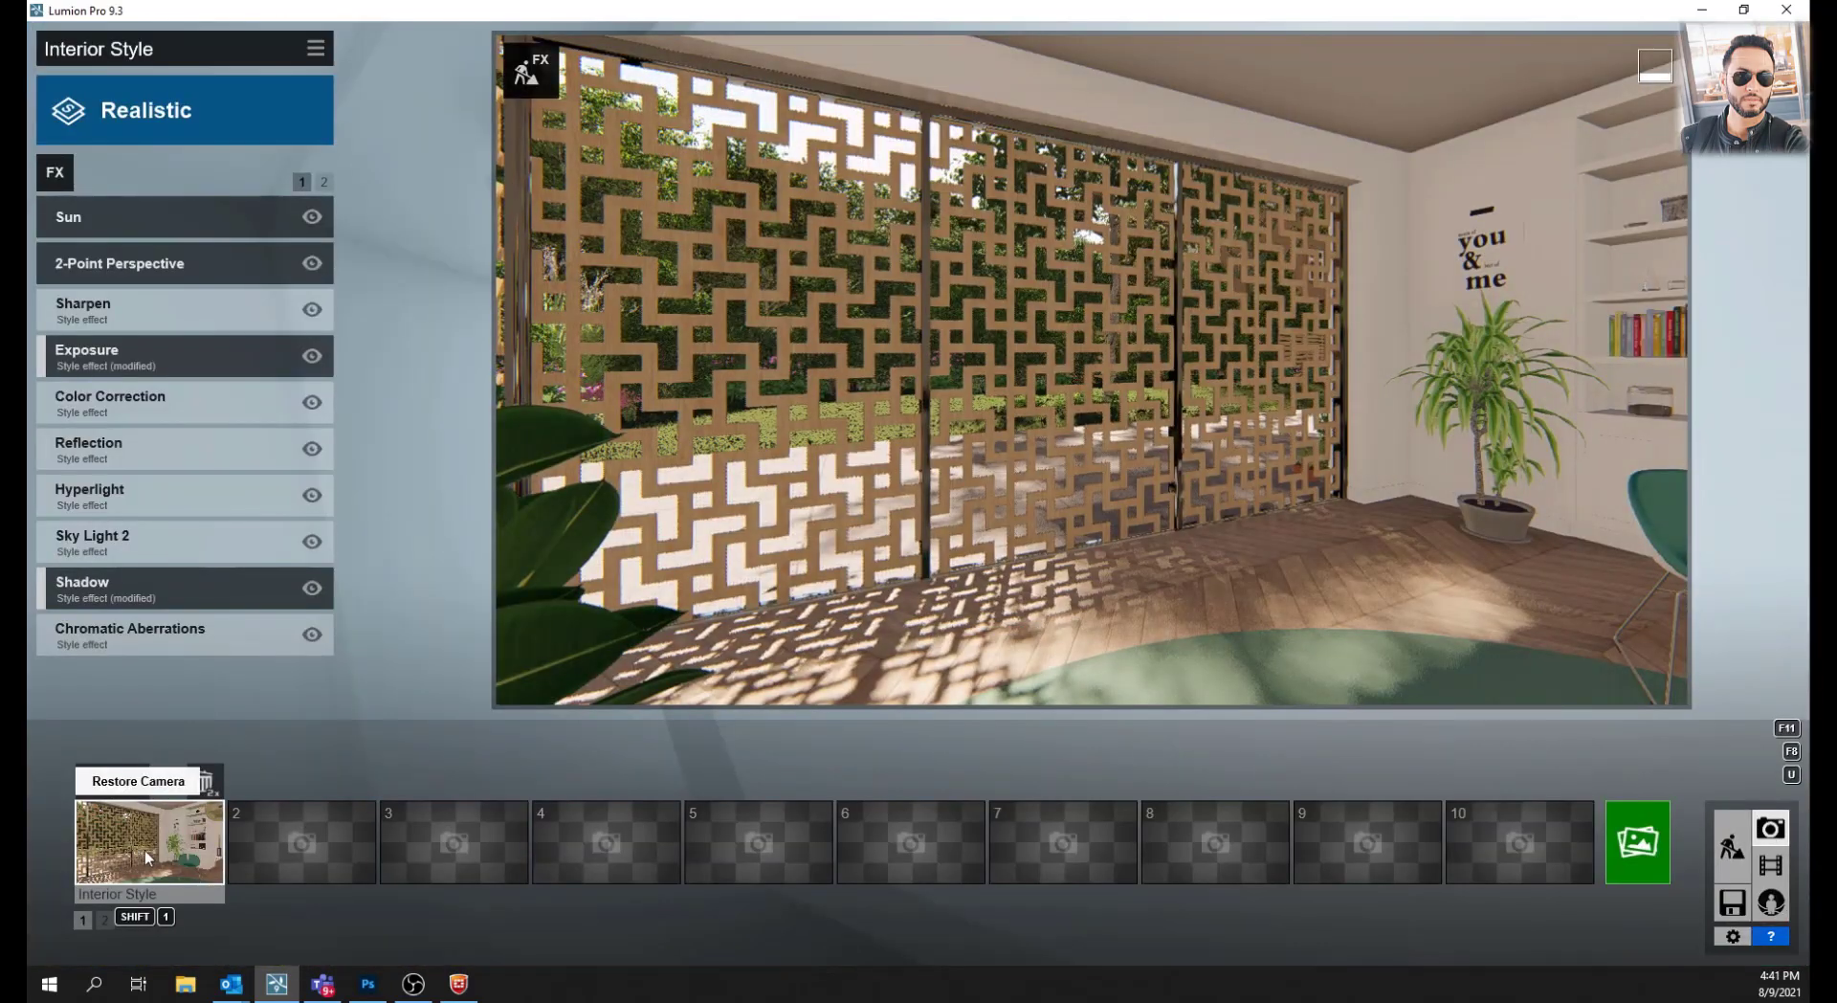
left_click(146, 850)
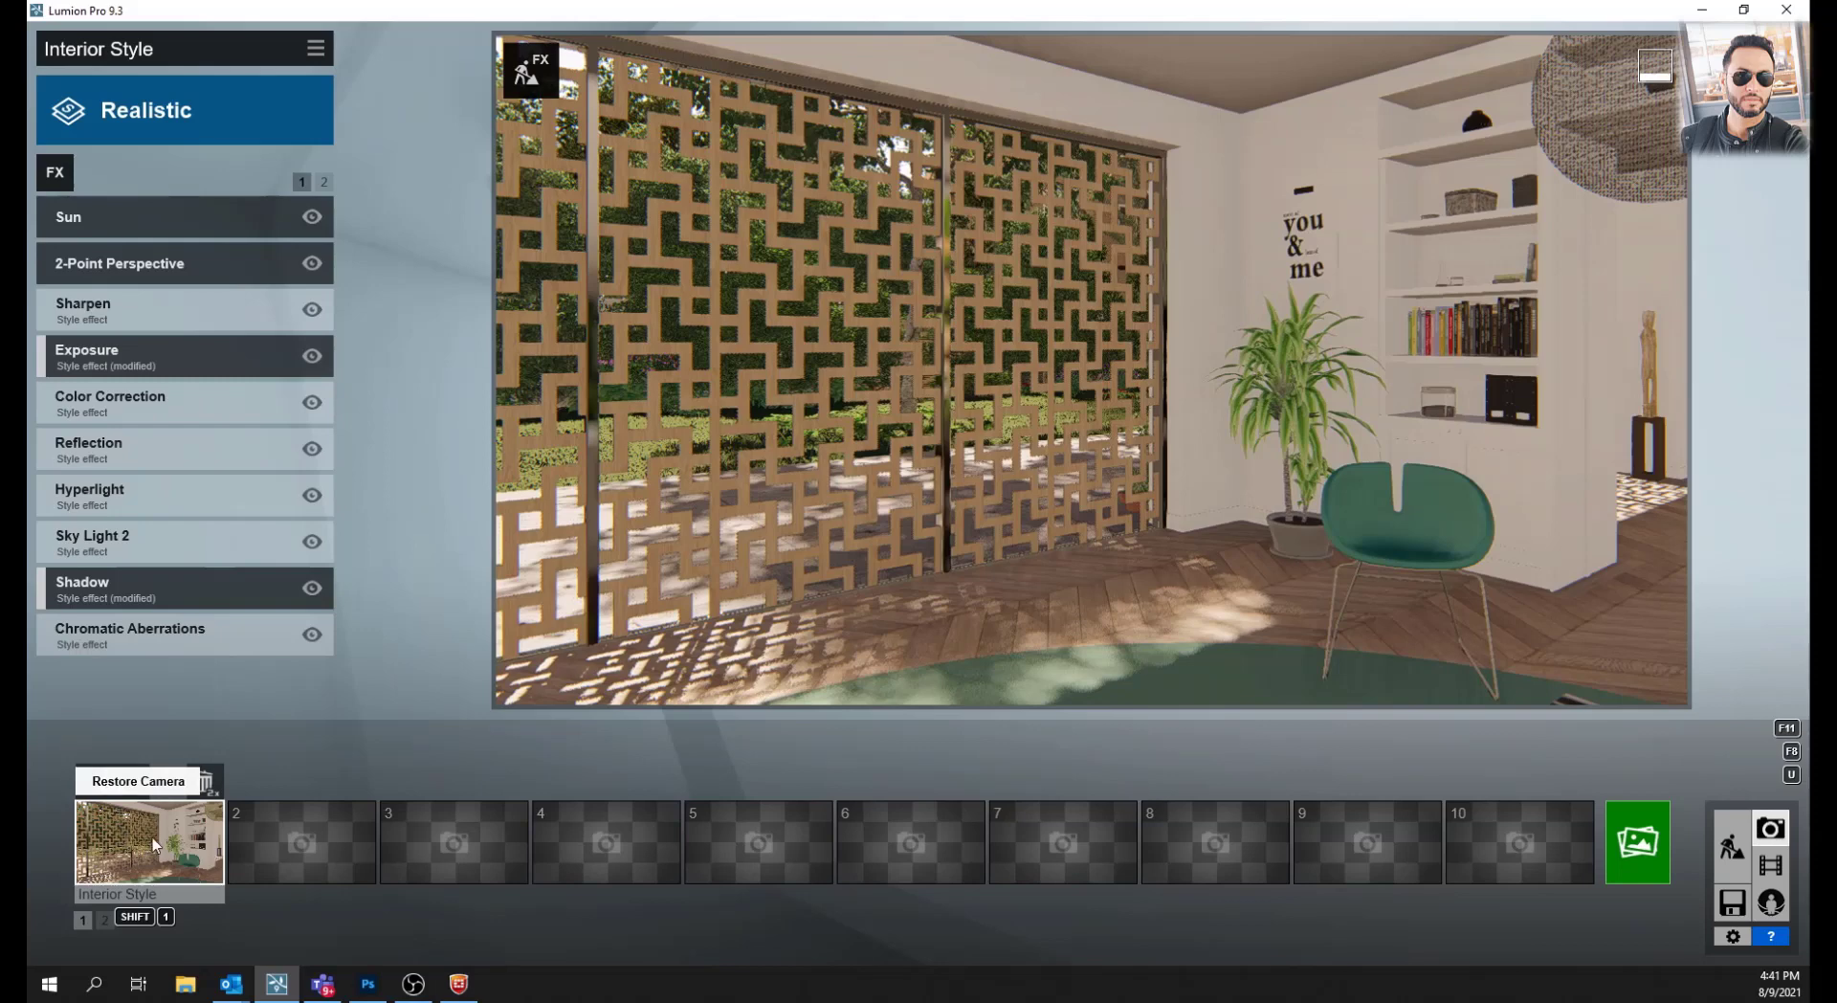
left_click(1637, 840)
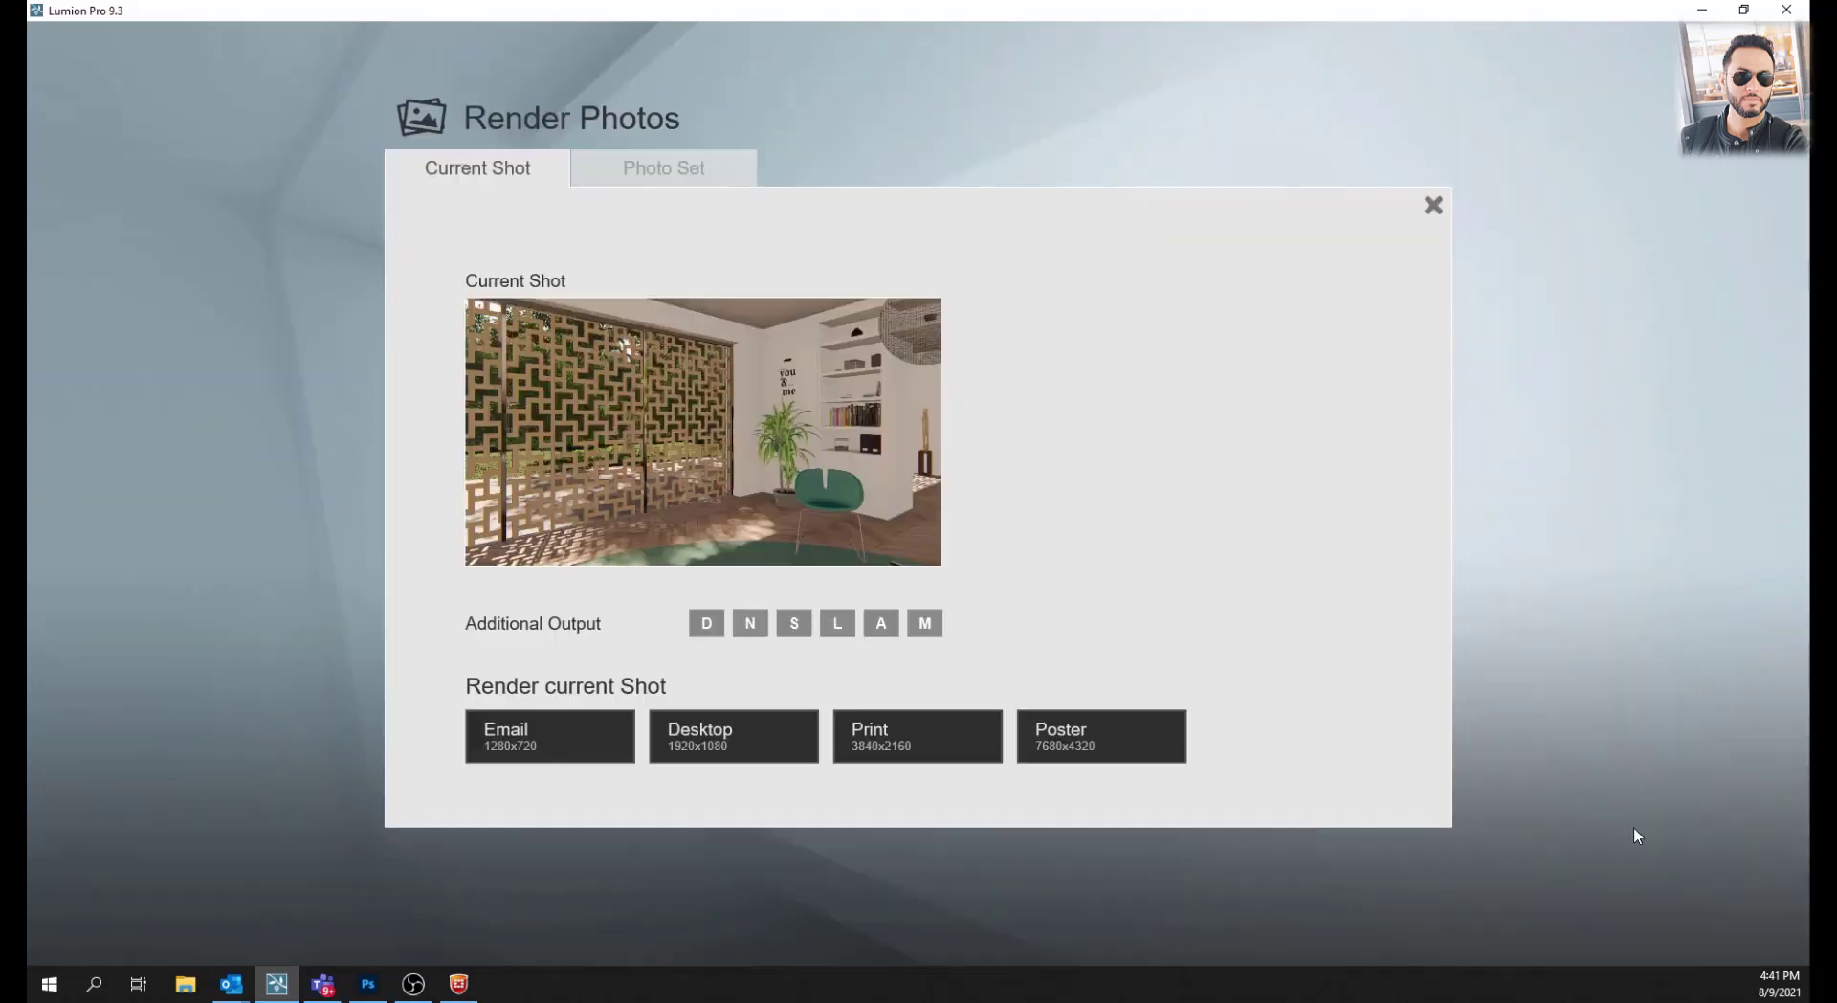
left_click(765, 732)
double_click(529, 182)
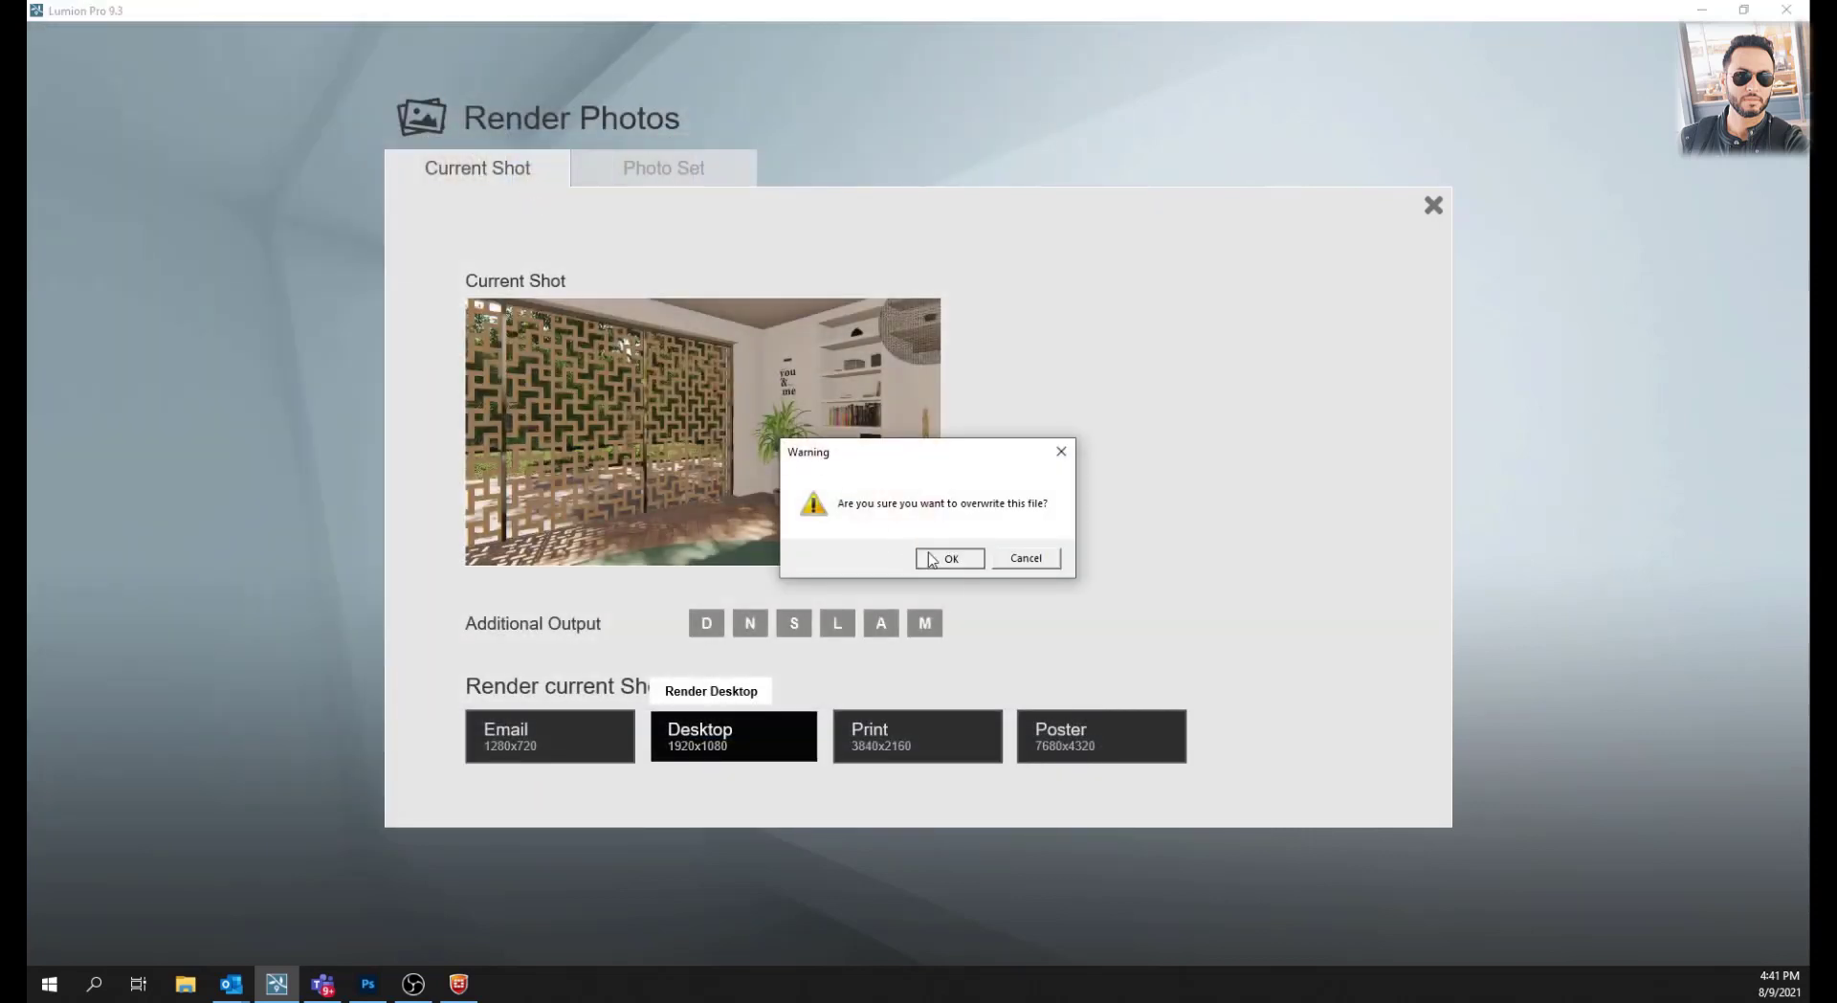
left_click(928, 555)
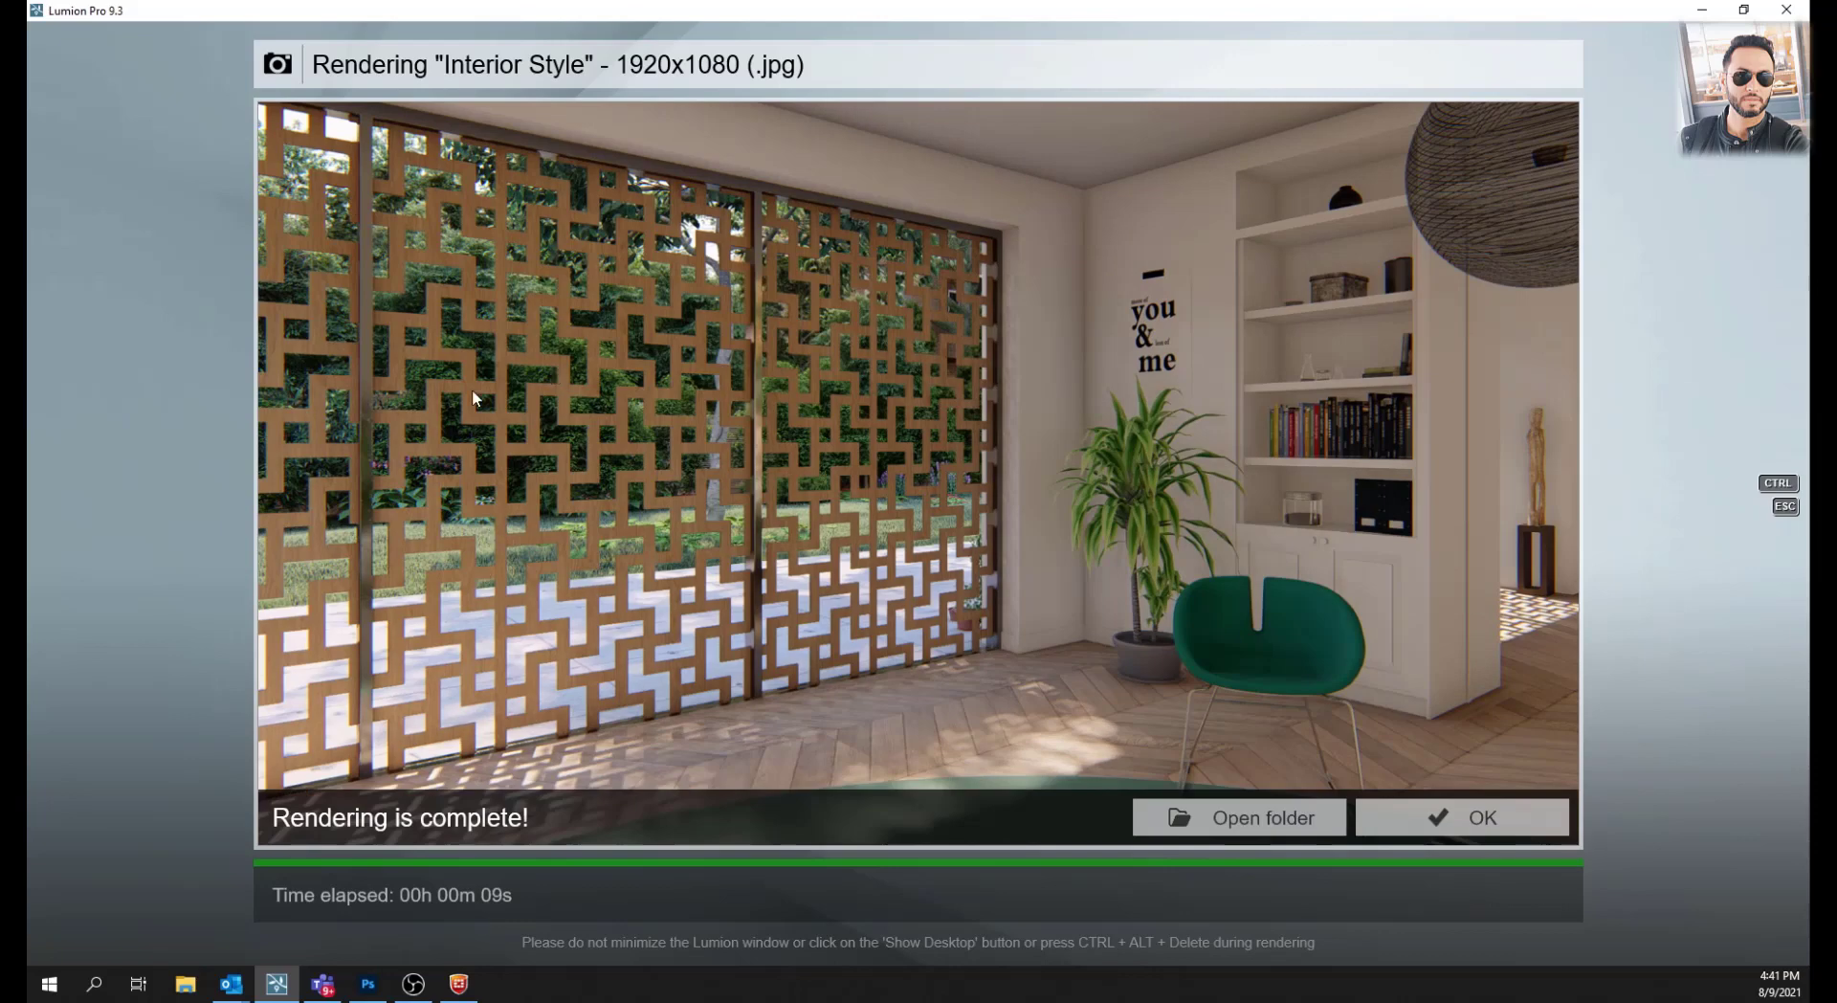
left_click(1239, 817)
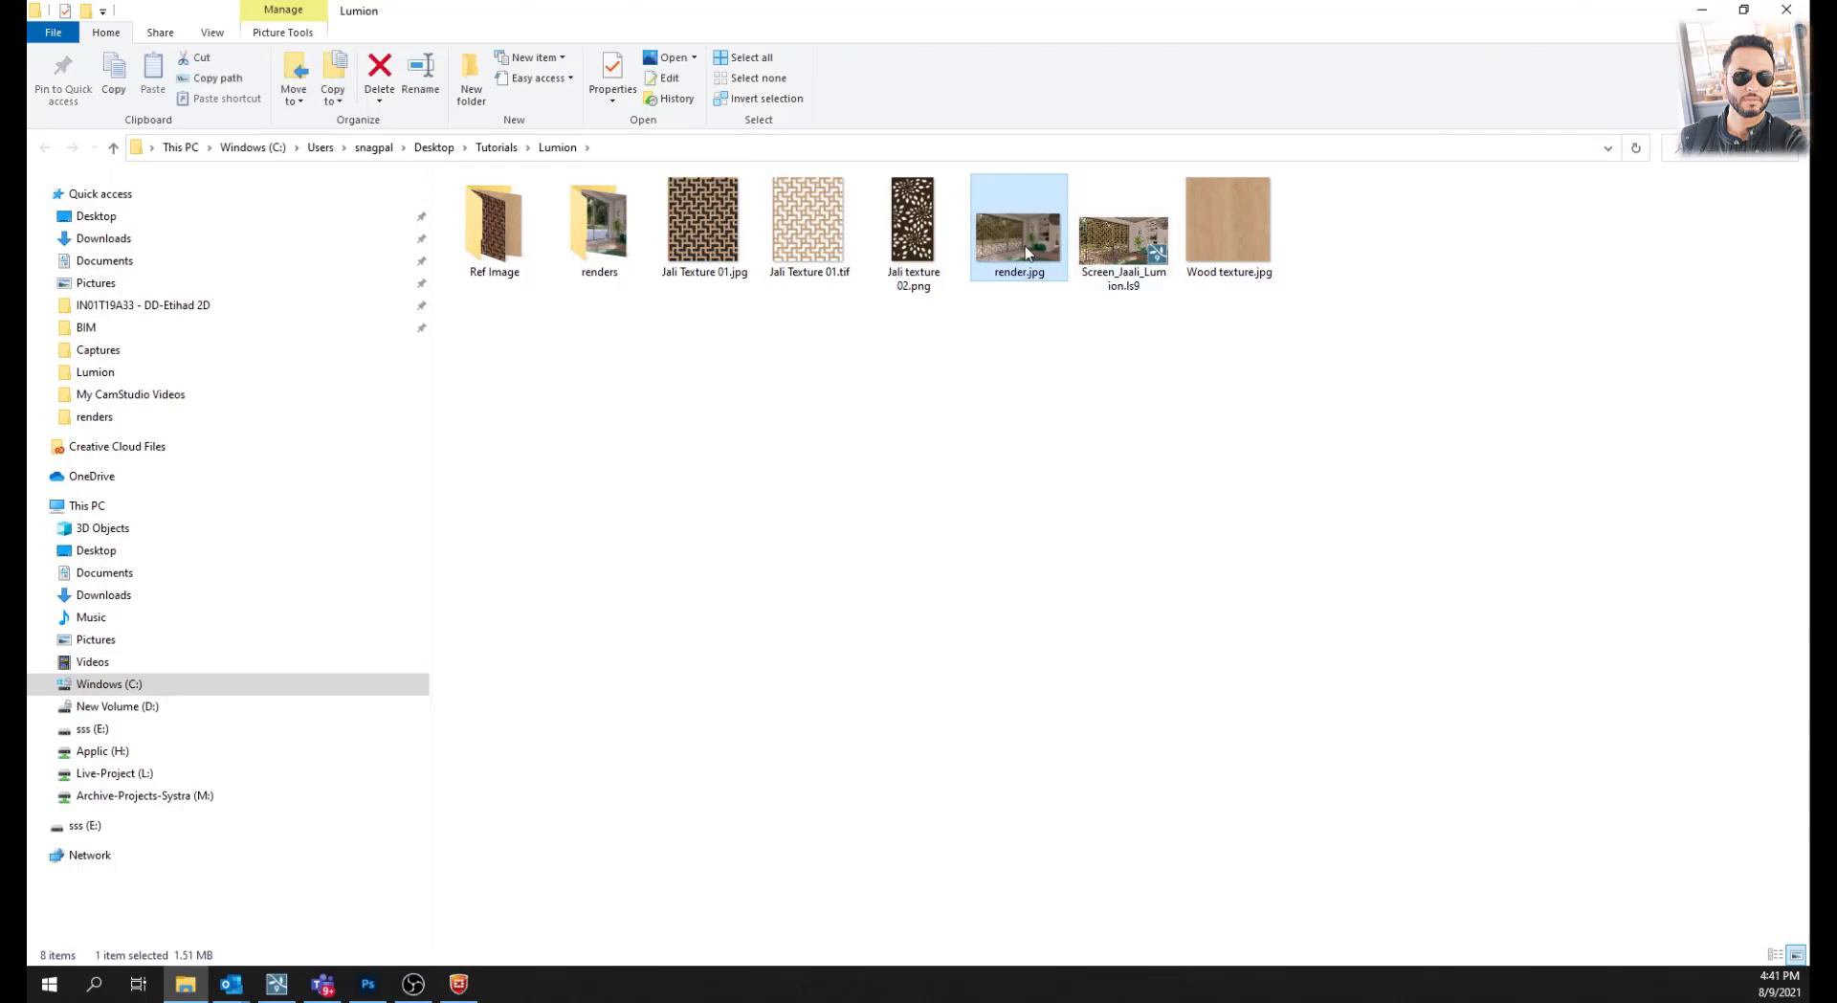
Open render.jpg from the Lumion folder in the Photos app
double_click(1025, 245)
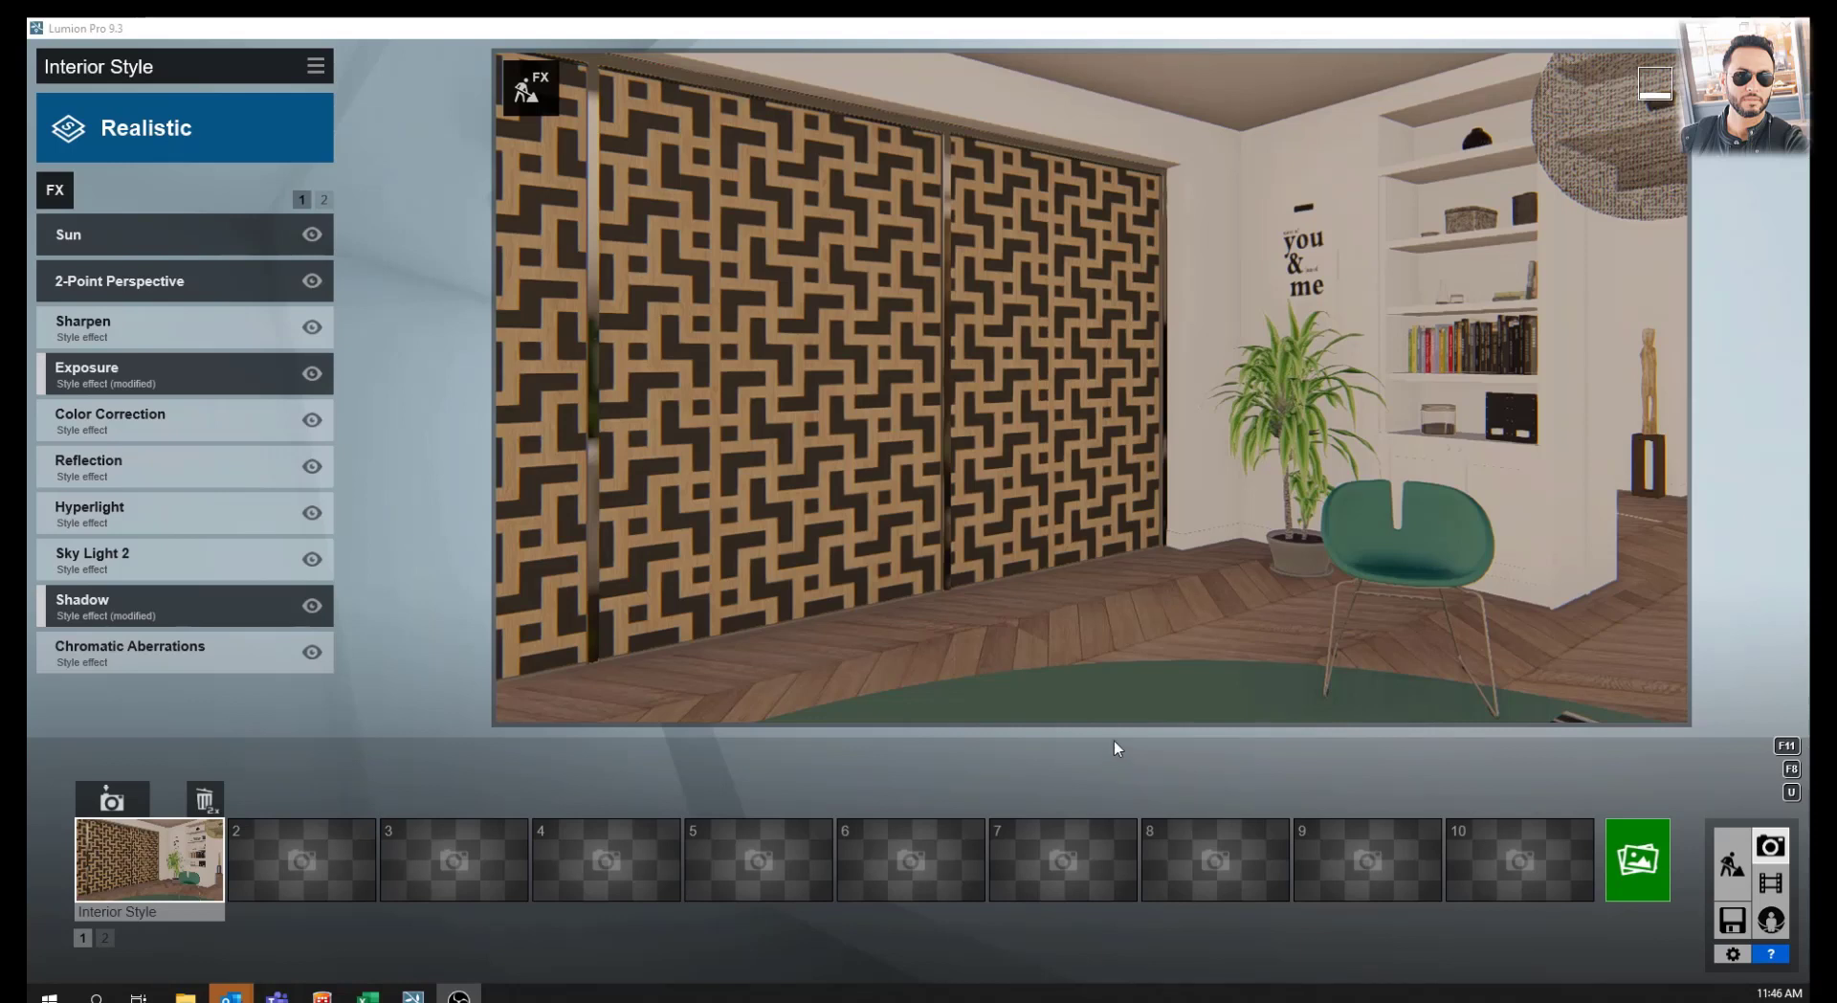
Back in the Material Editor, select the window panels and assign Jali Texture 01.tif as their colour map
left_click(1732, 866)
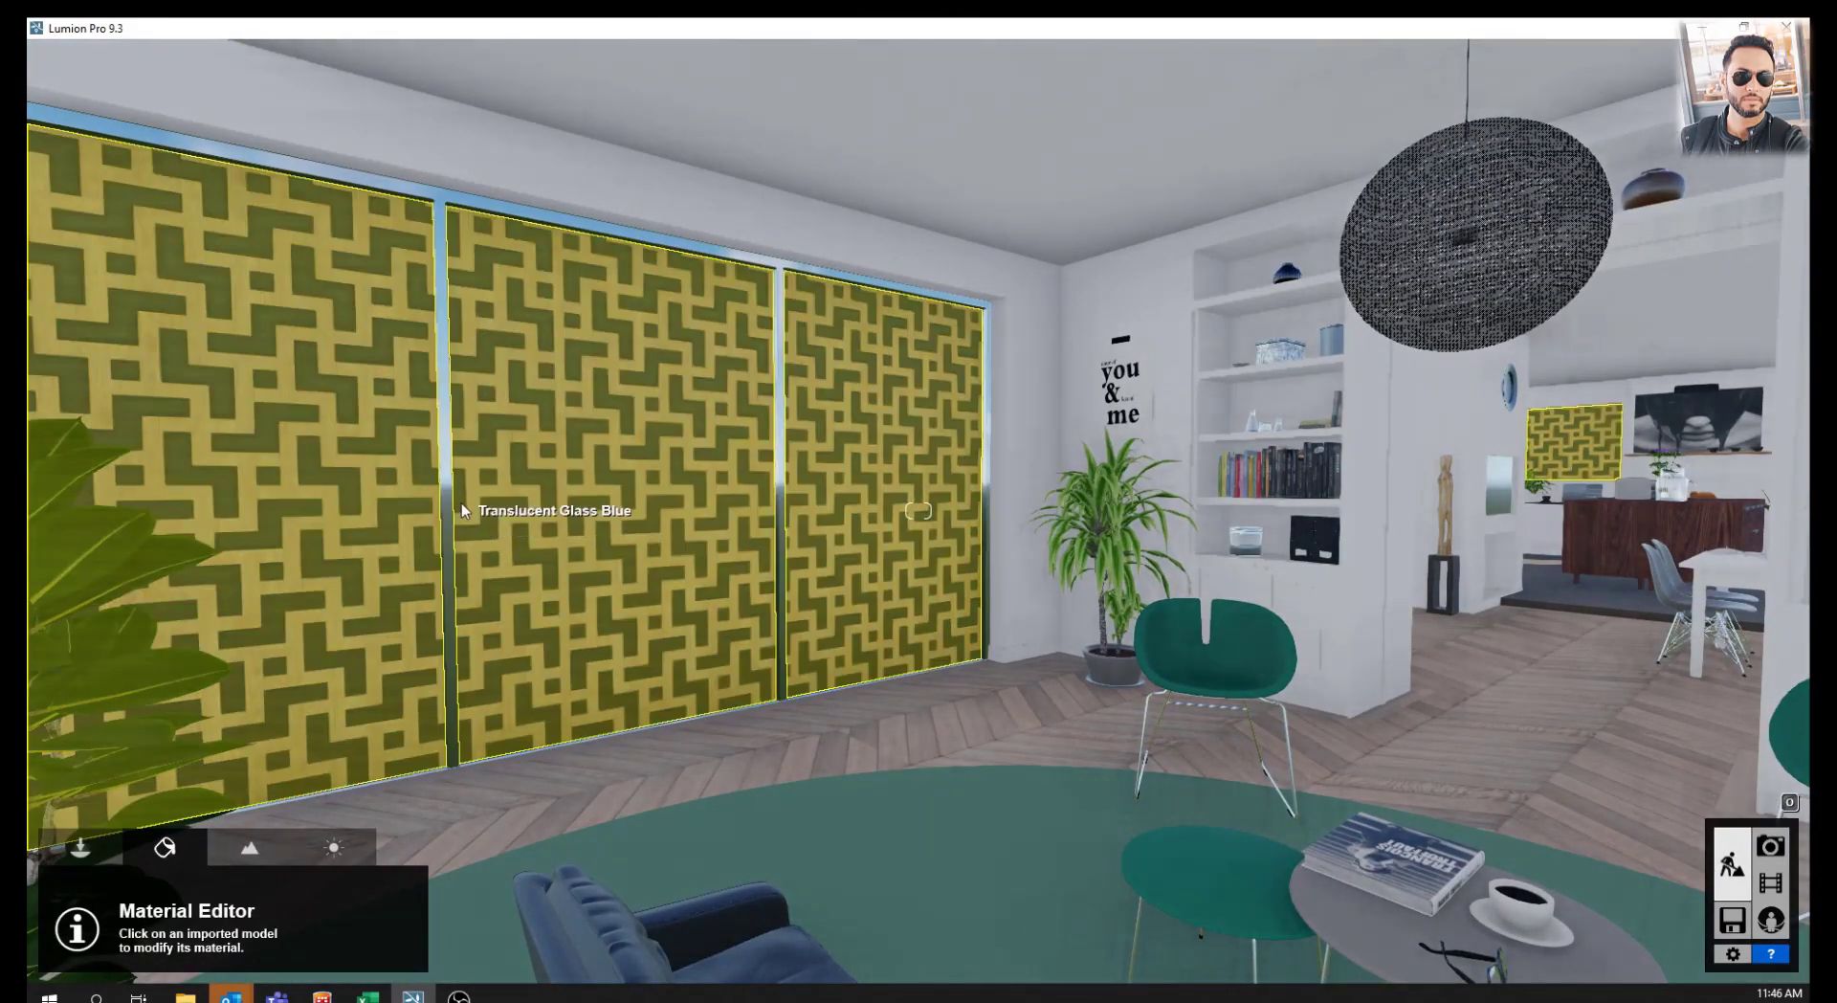
key("w")
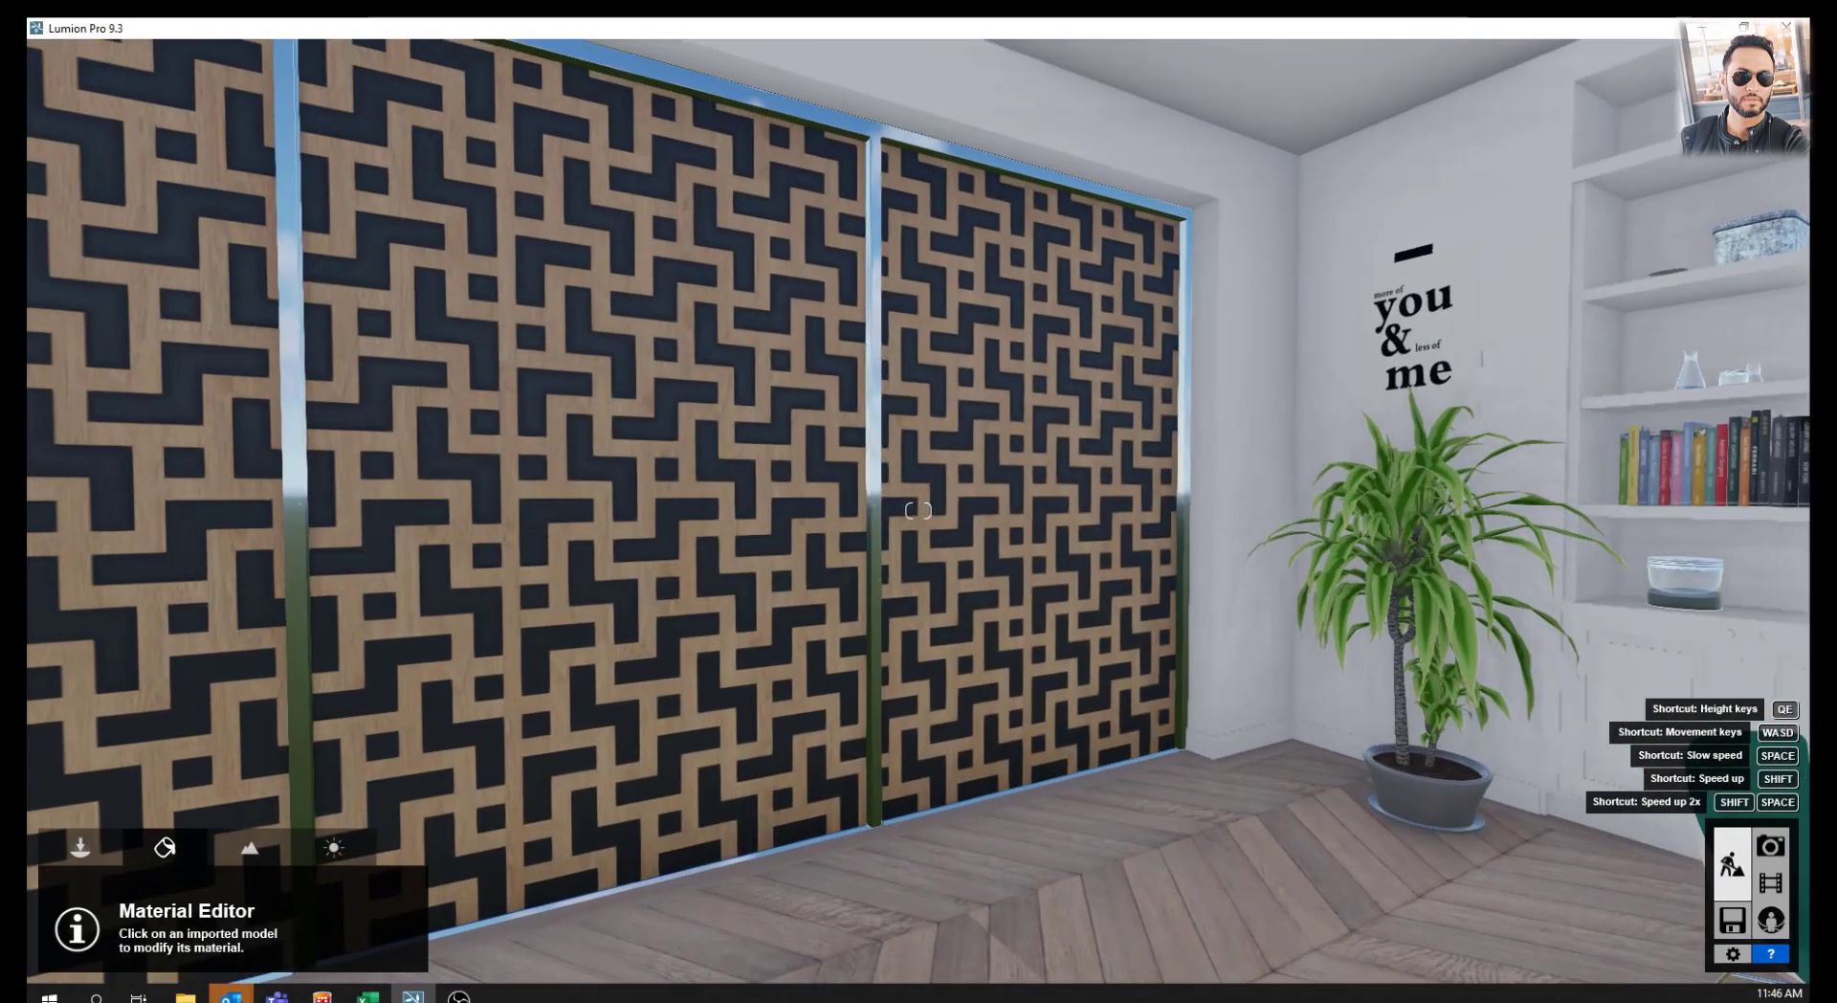
key("s")
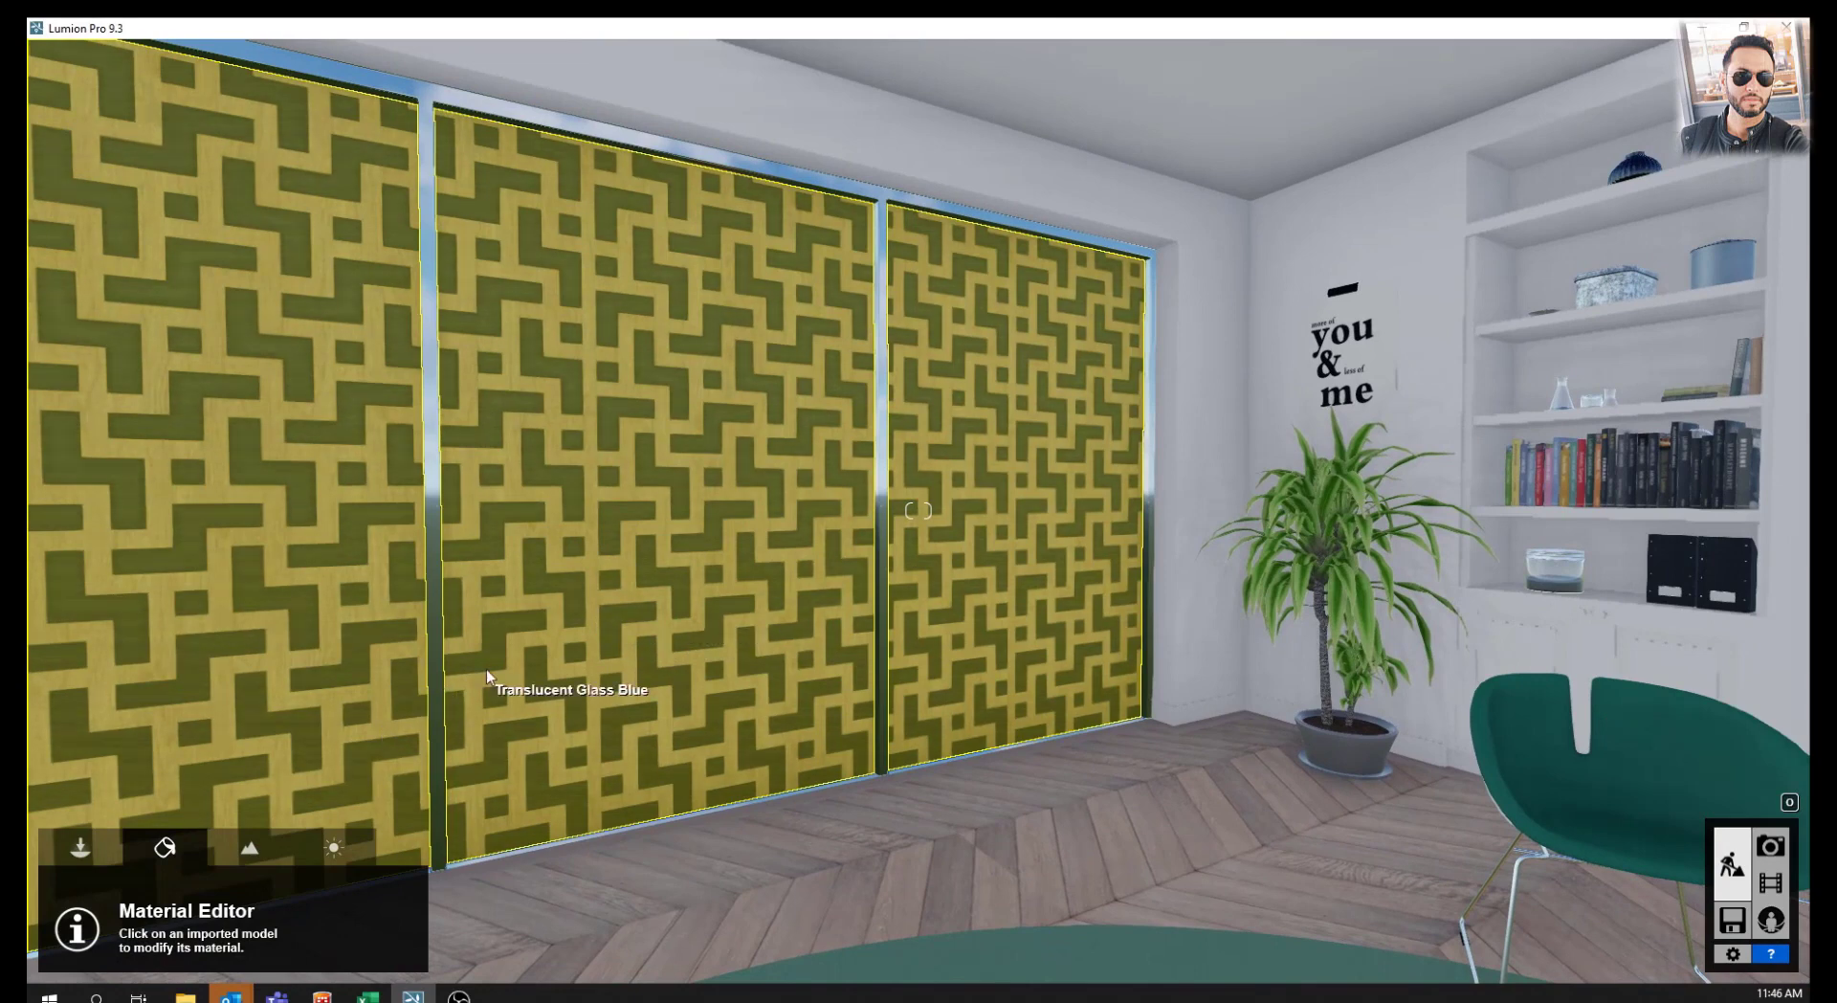
left_click(486, 669)
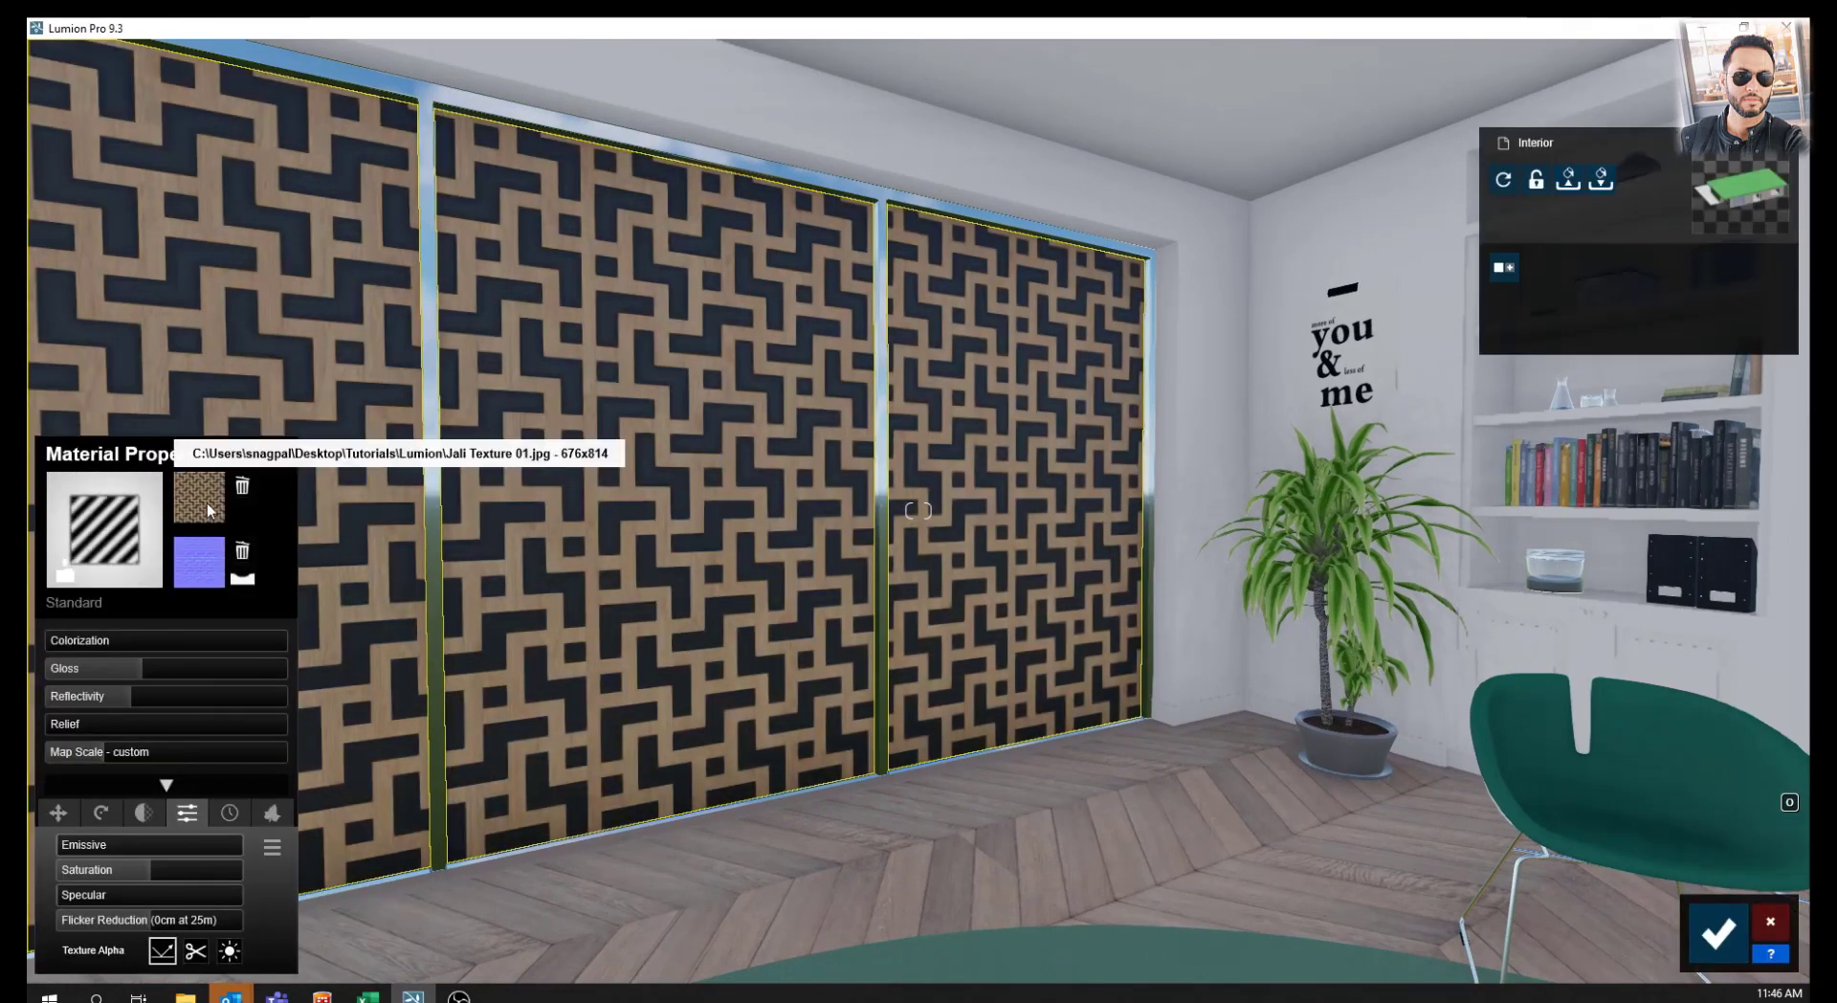
left_click(207, 502)
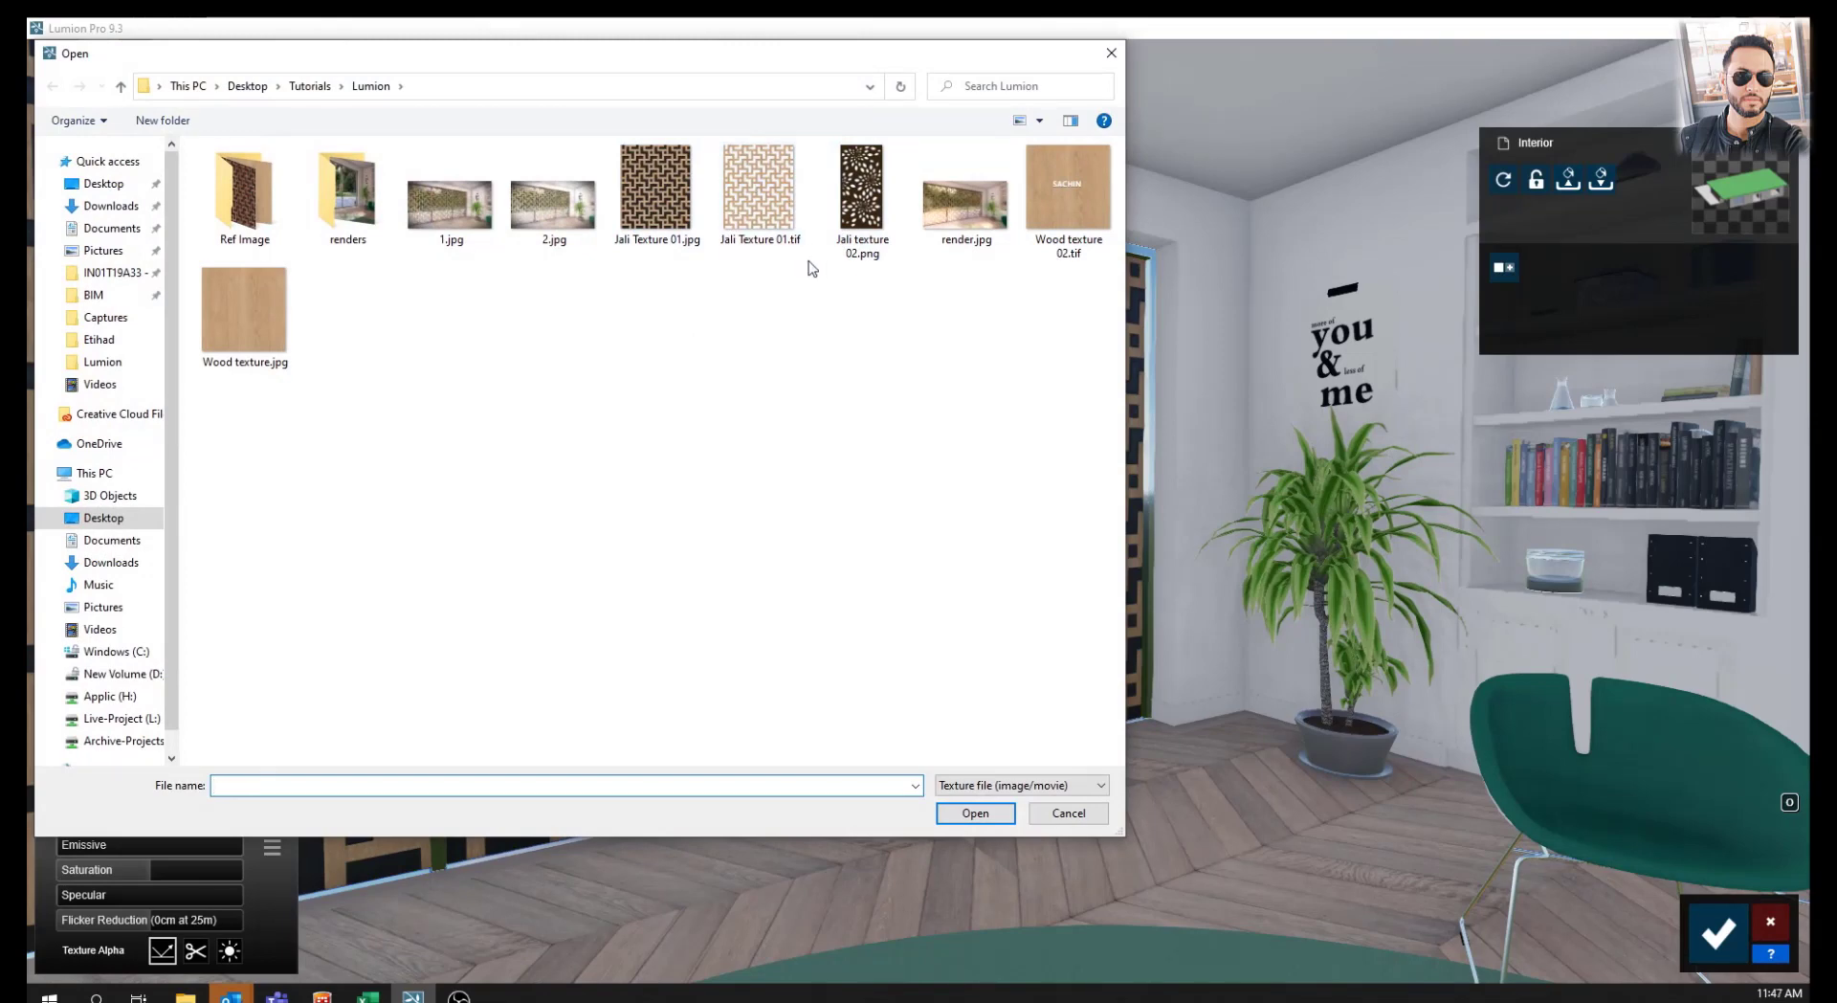
left_click(761, 197)
left_click(966, 814)
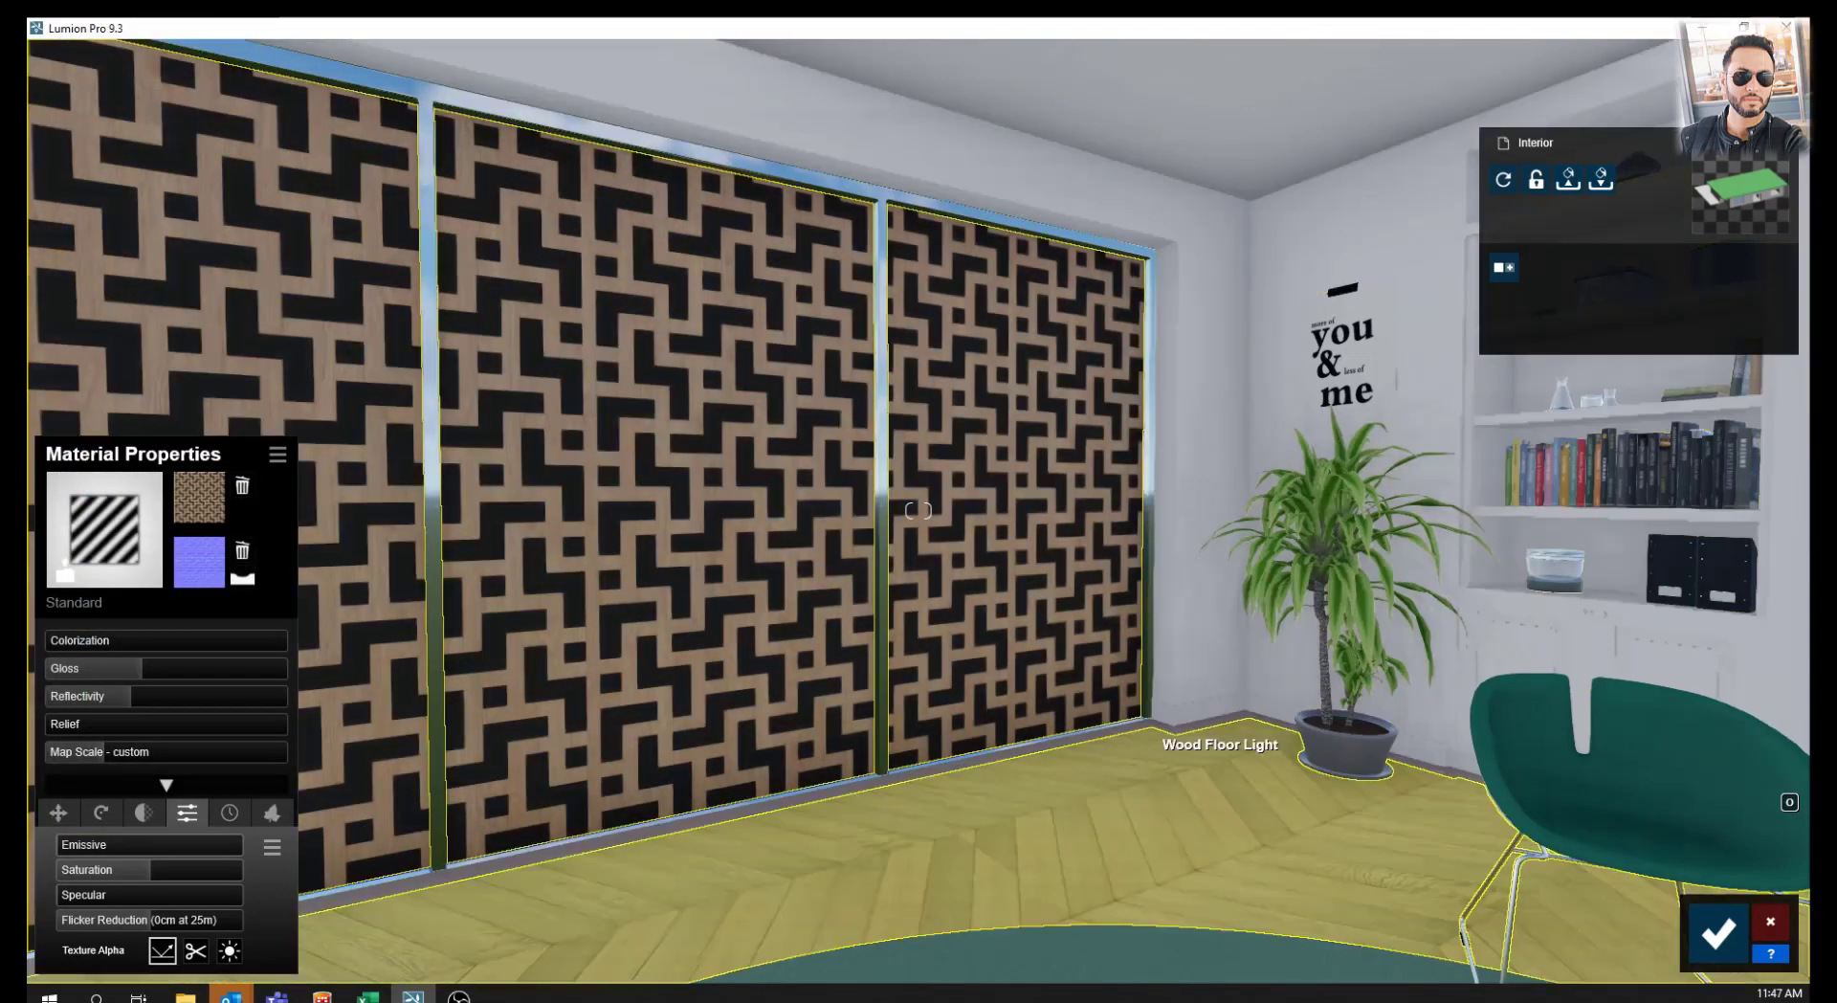
right_click_drag(918, 510, 861, 510)
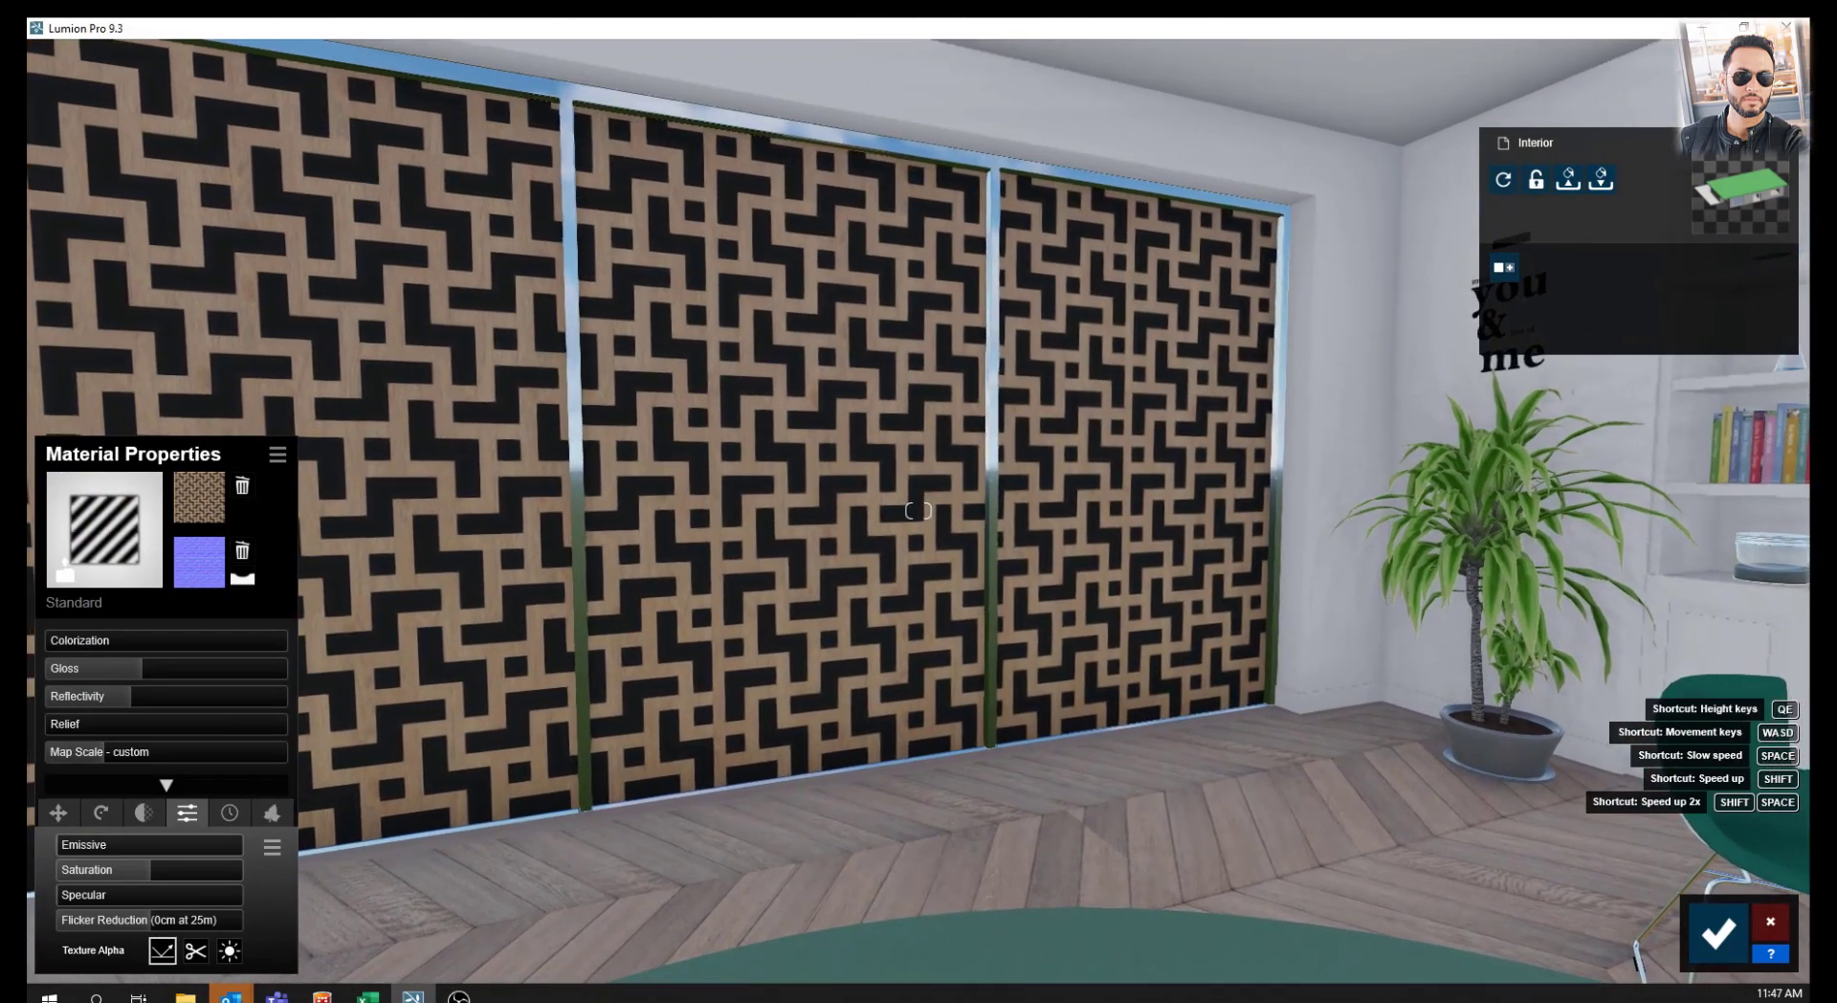
Enable Texture Alpha 'Color Map Alpha Clips Object' in Extended Settings so the lattice becomes open gaps
right_click_drag(917, 510, 986, 510)
key("s")
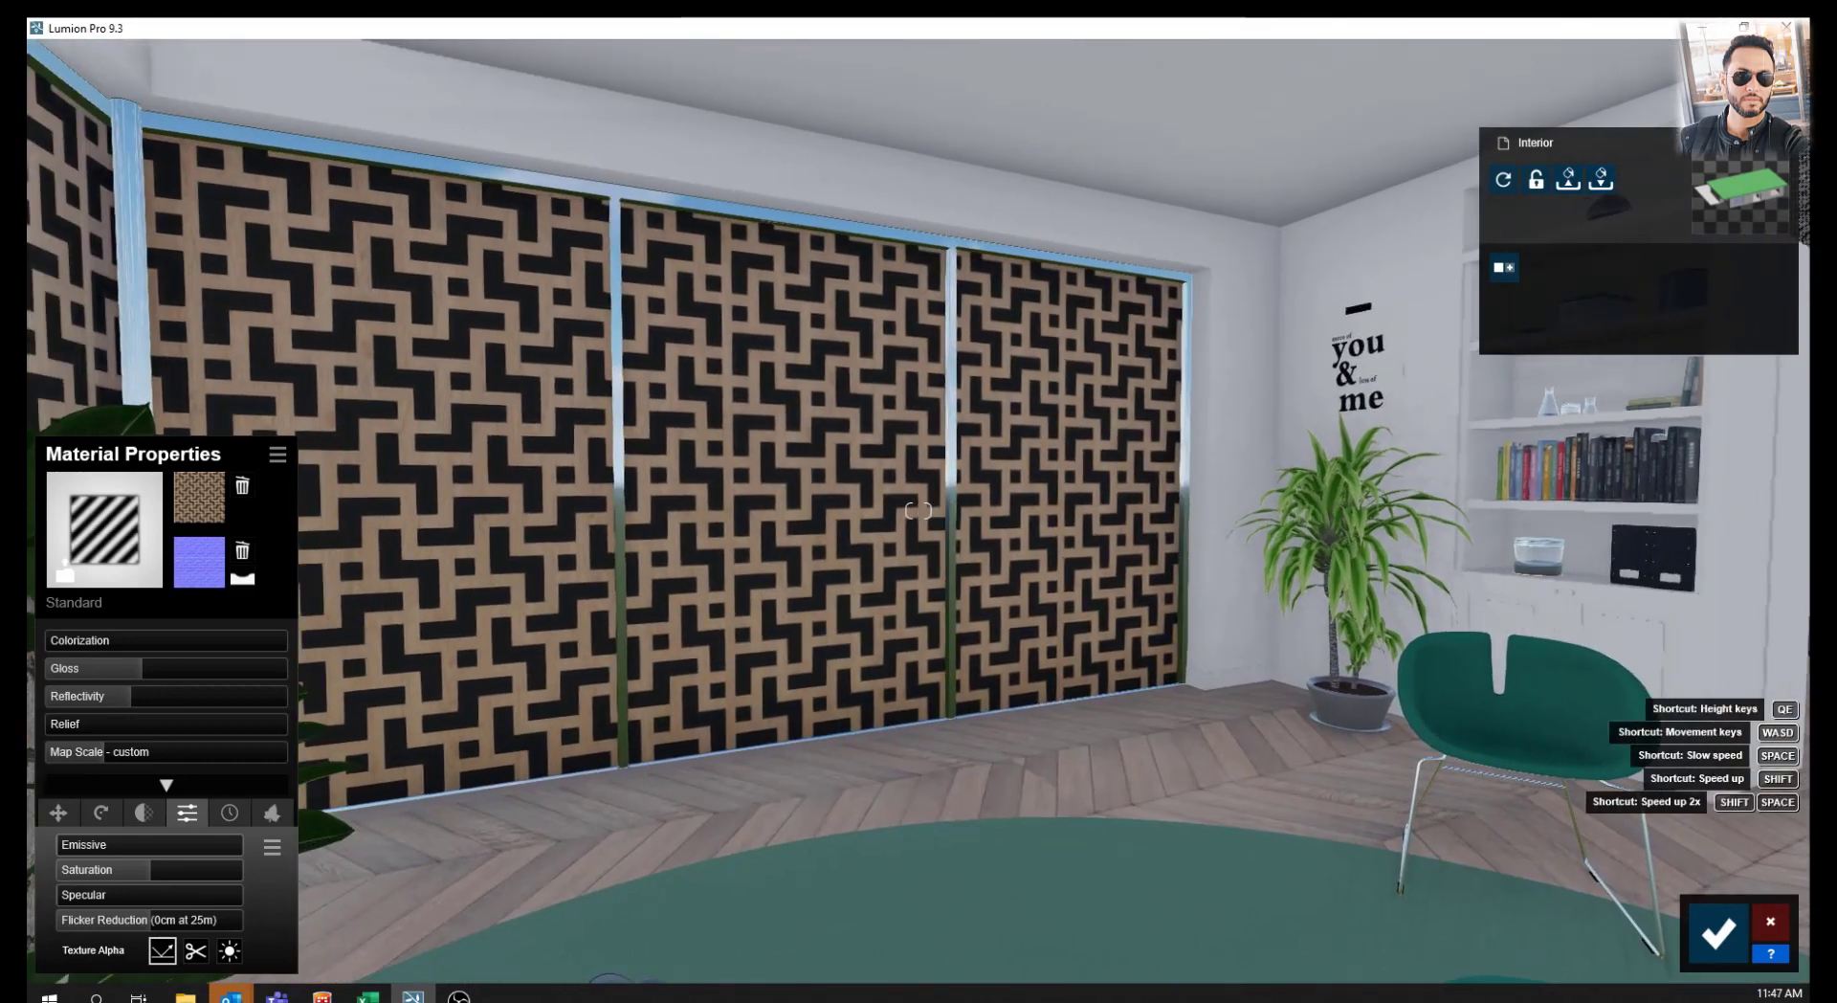
right_click_drag(917, 510, 1014, 510)
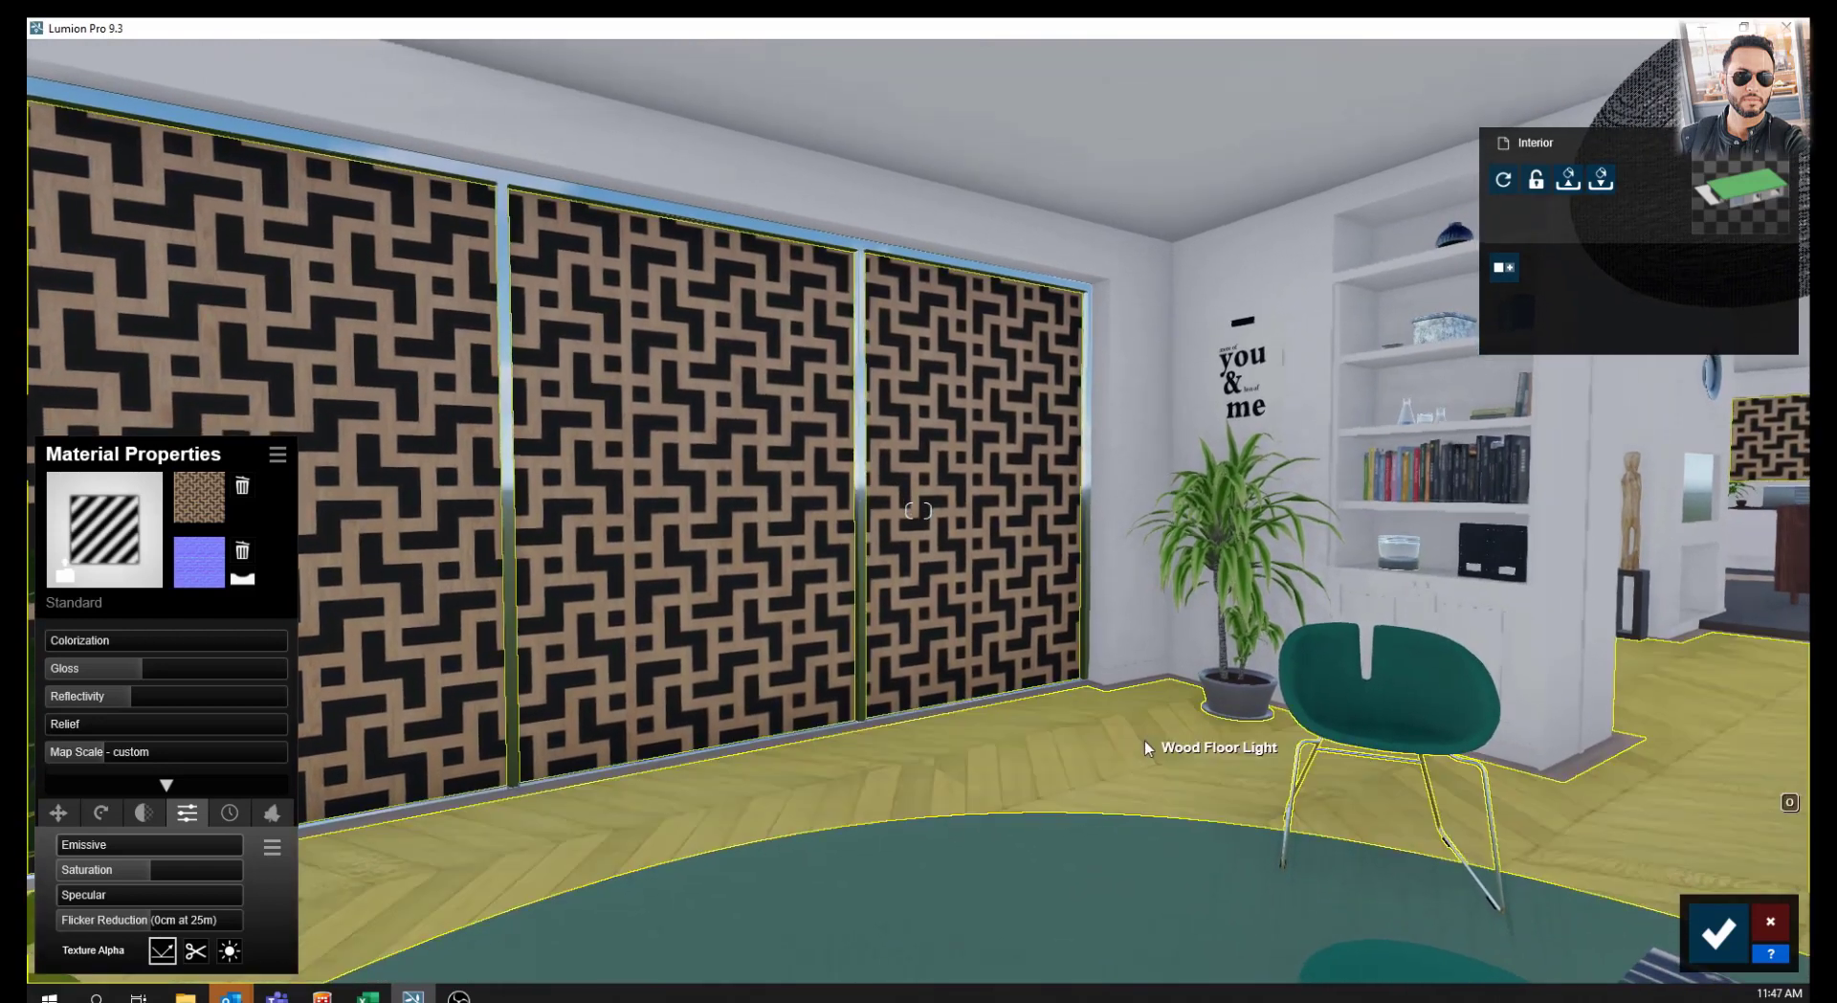
mouse_move(1145, 676)
right_mouse_down()
mouse_move(1127, 734)
mouse_move(1148, 717)
mouse_move(842, 732)
right_mouse_up()
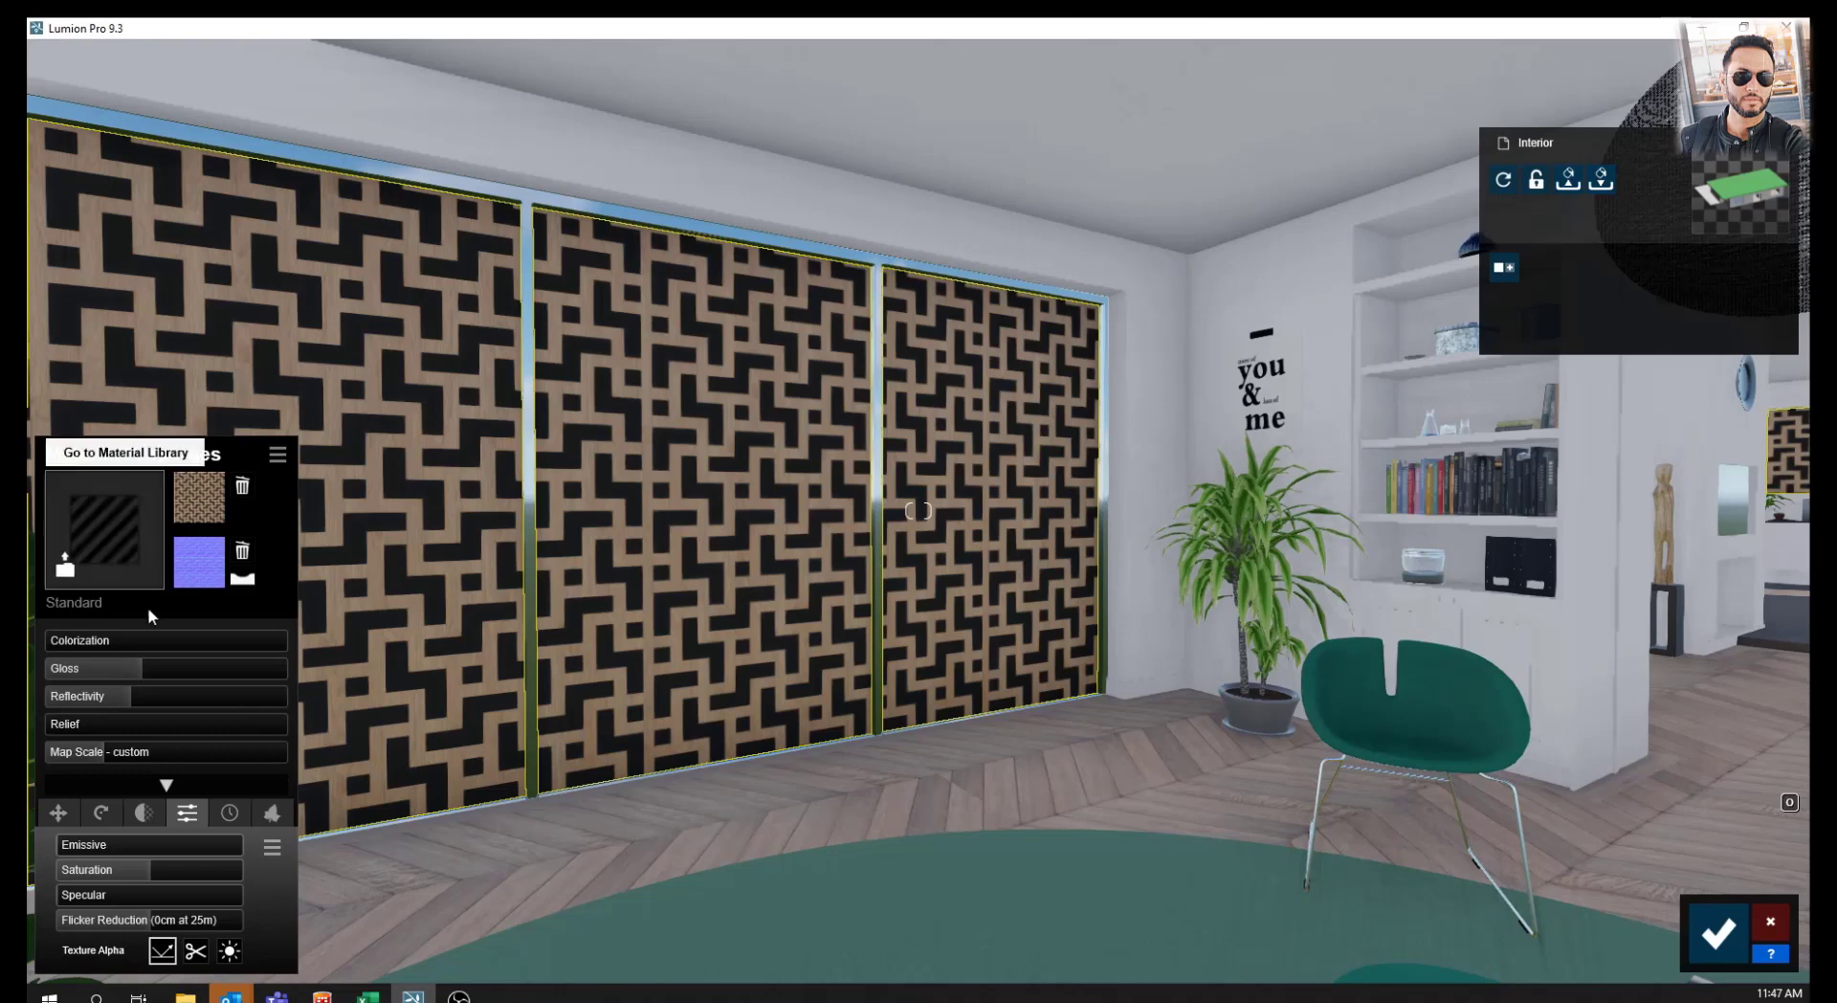
left_click(165, 785)
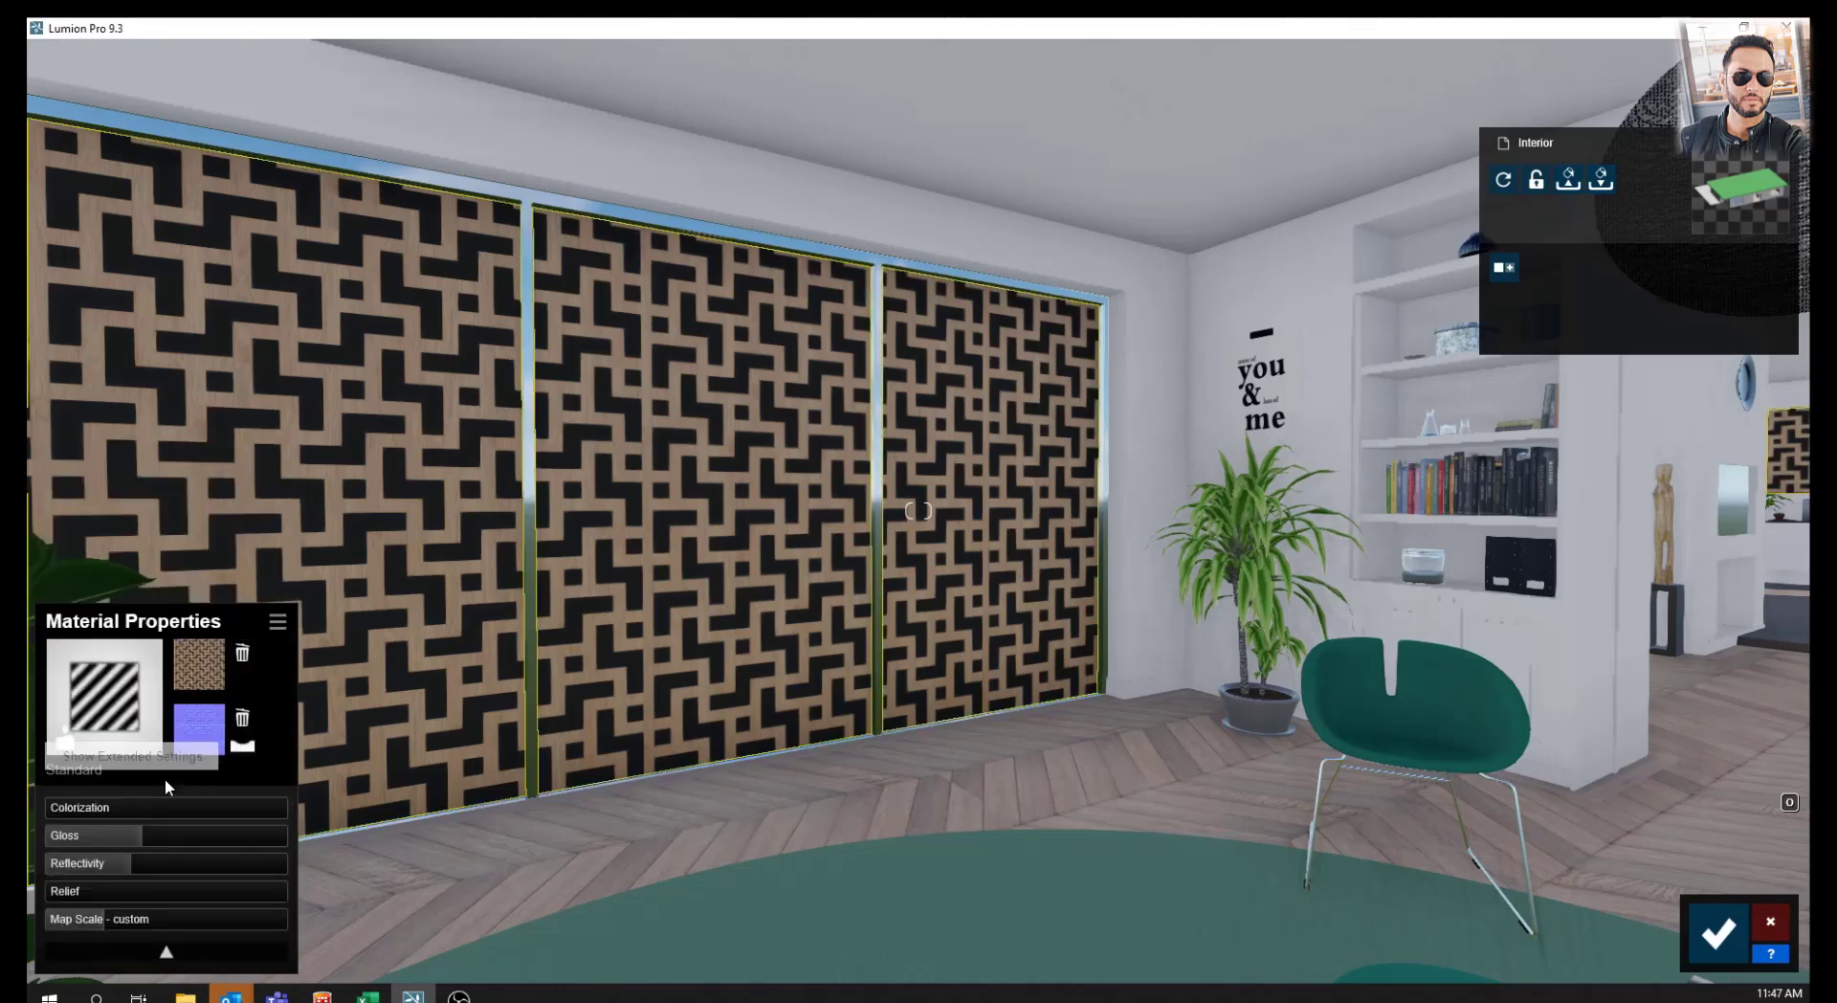
left_click(167, 950)
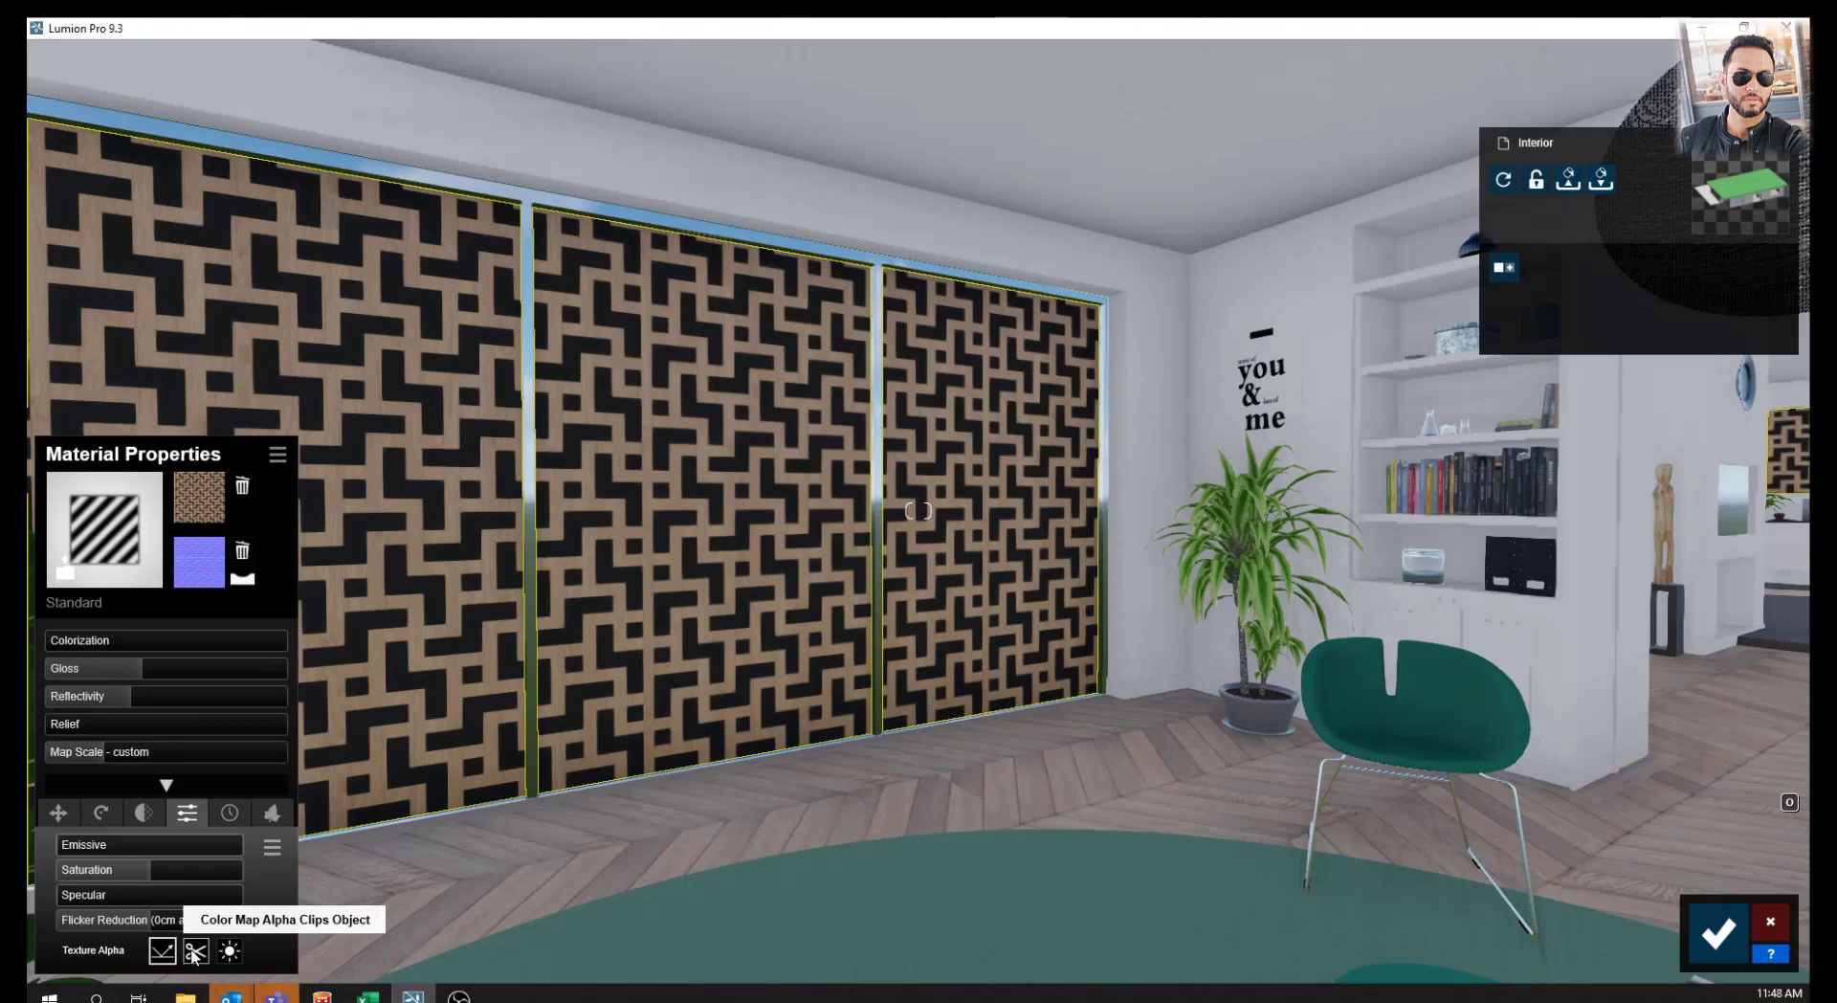
left_click(194, 951)
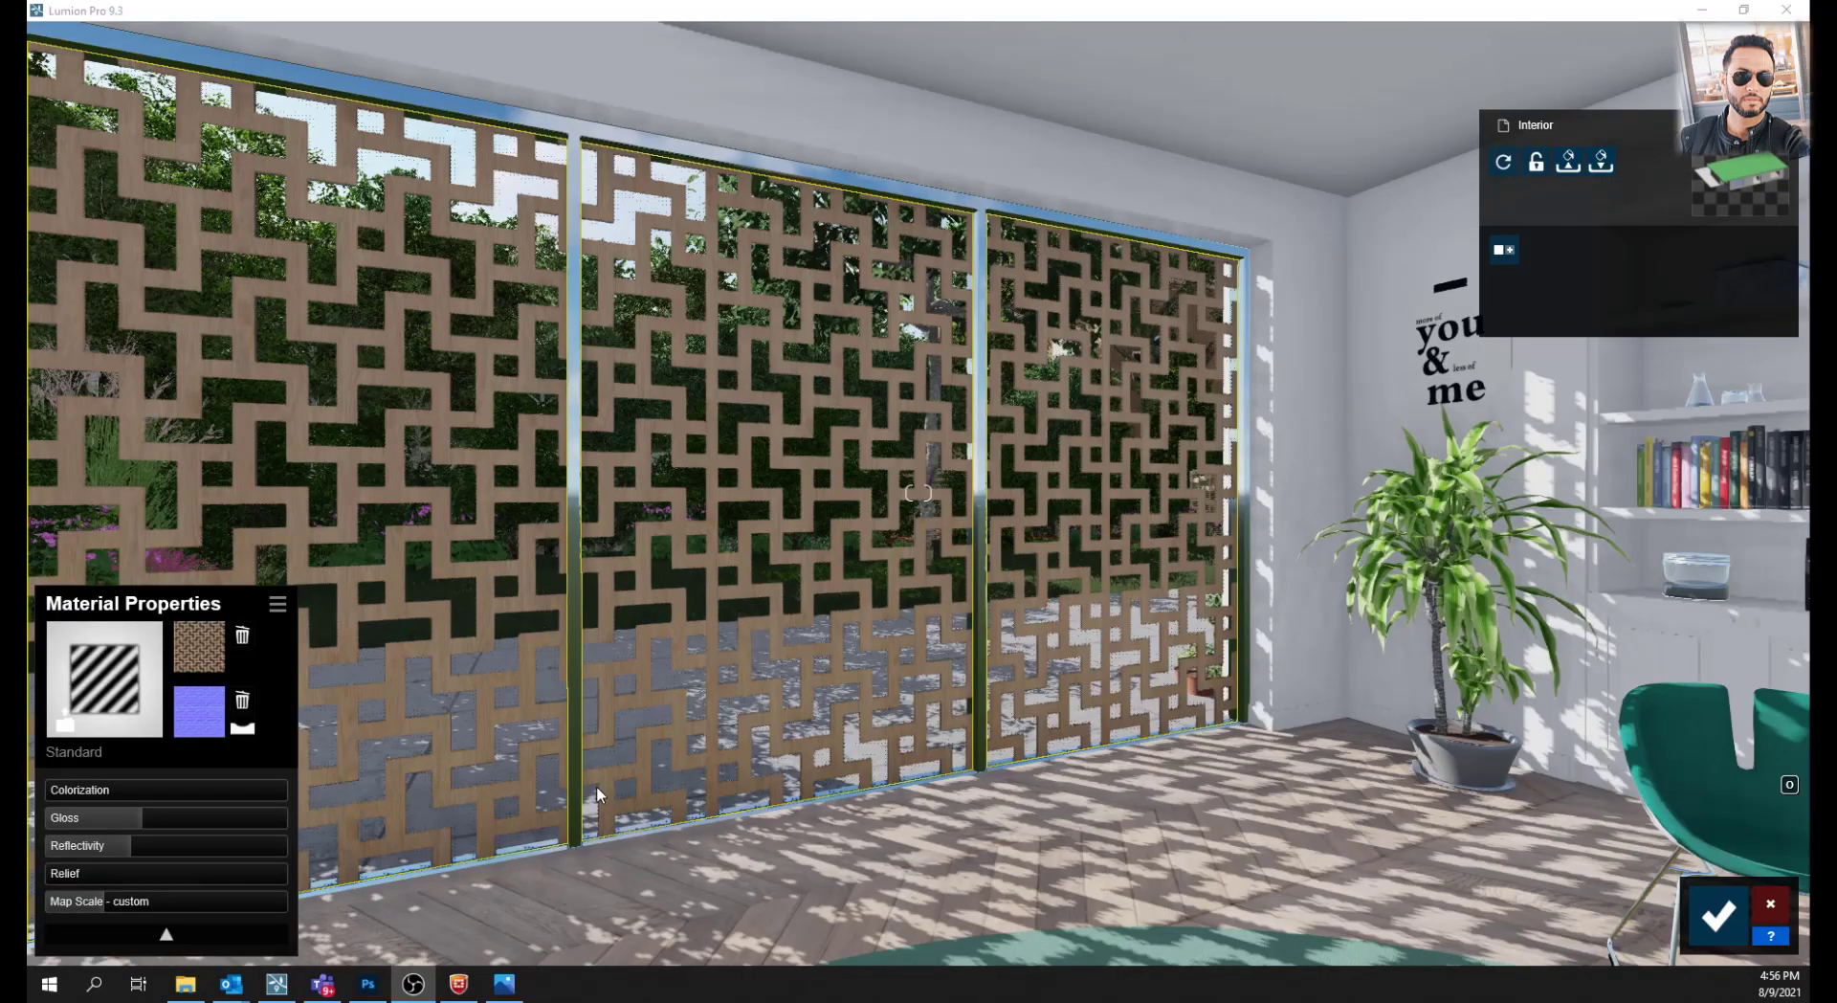
Set the file filter to Texture file (image/movie) and load Wood texture.jpg as the panels' colour map
left_click(200, 652)
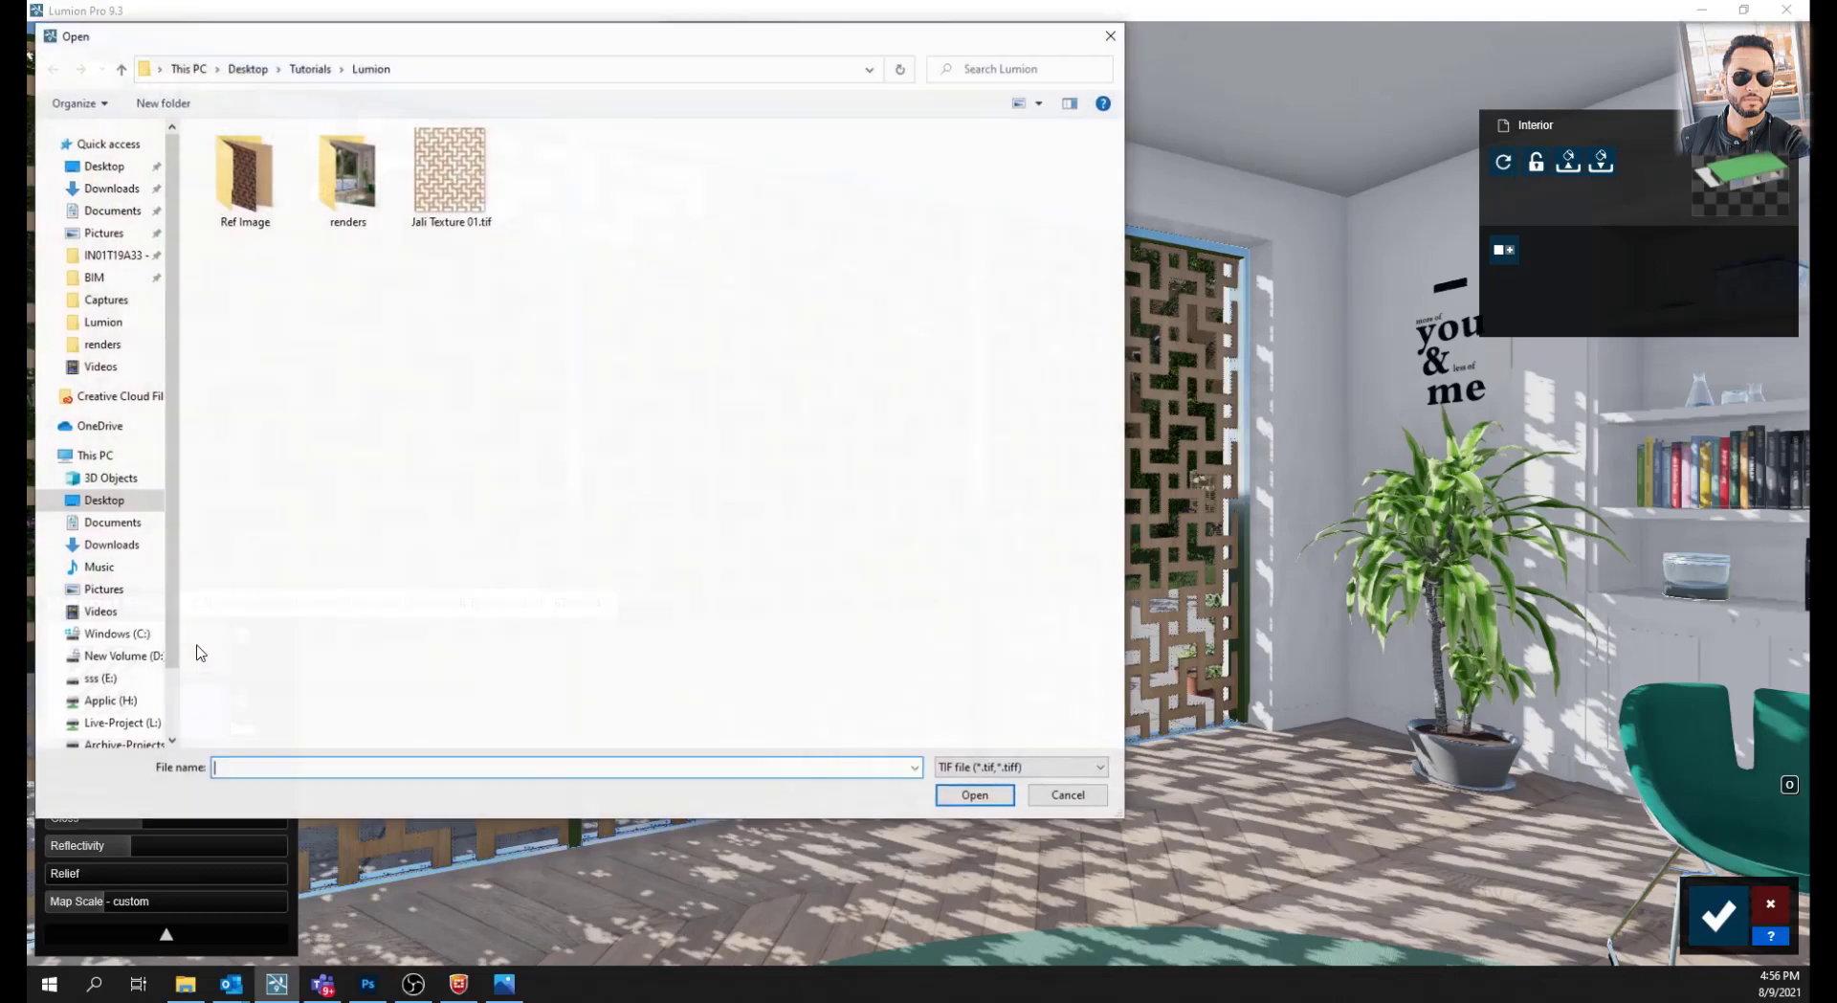
left_click(1019, 767)
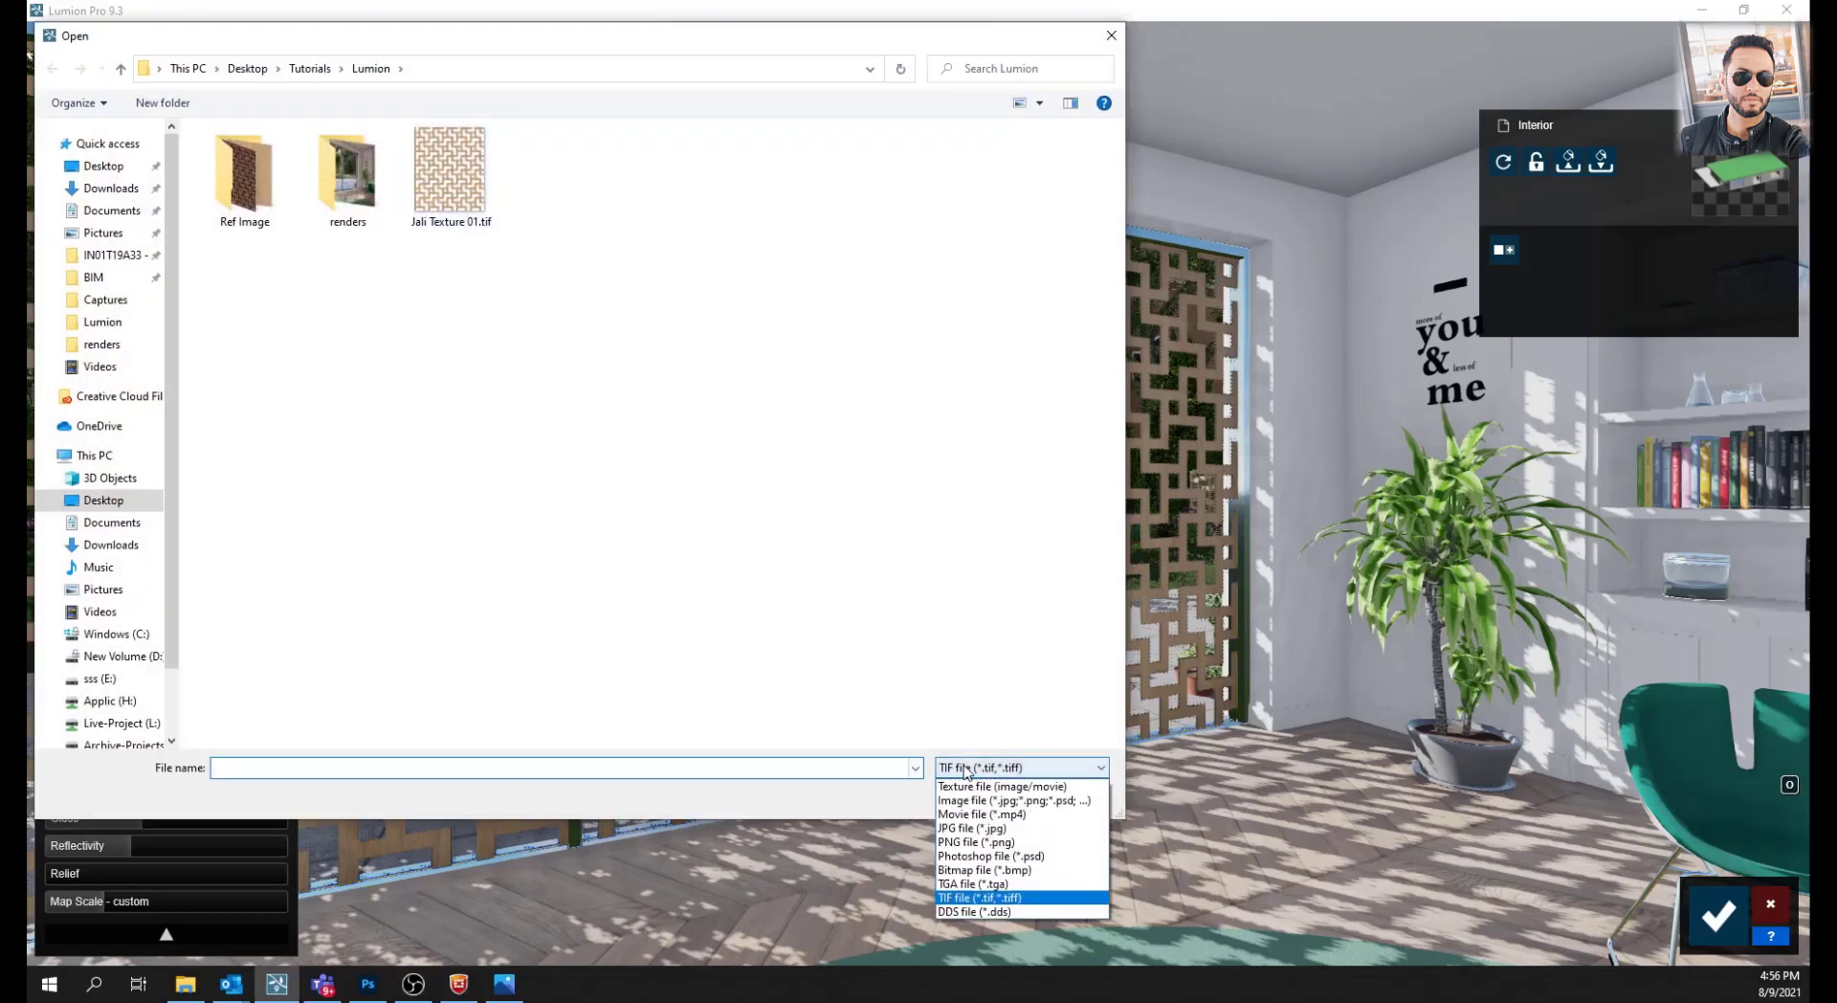
left_click(1005, 783)
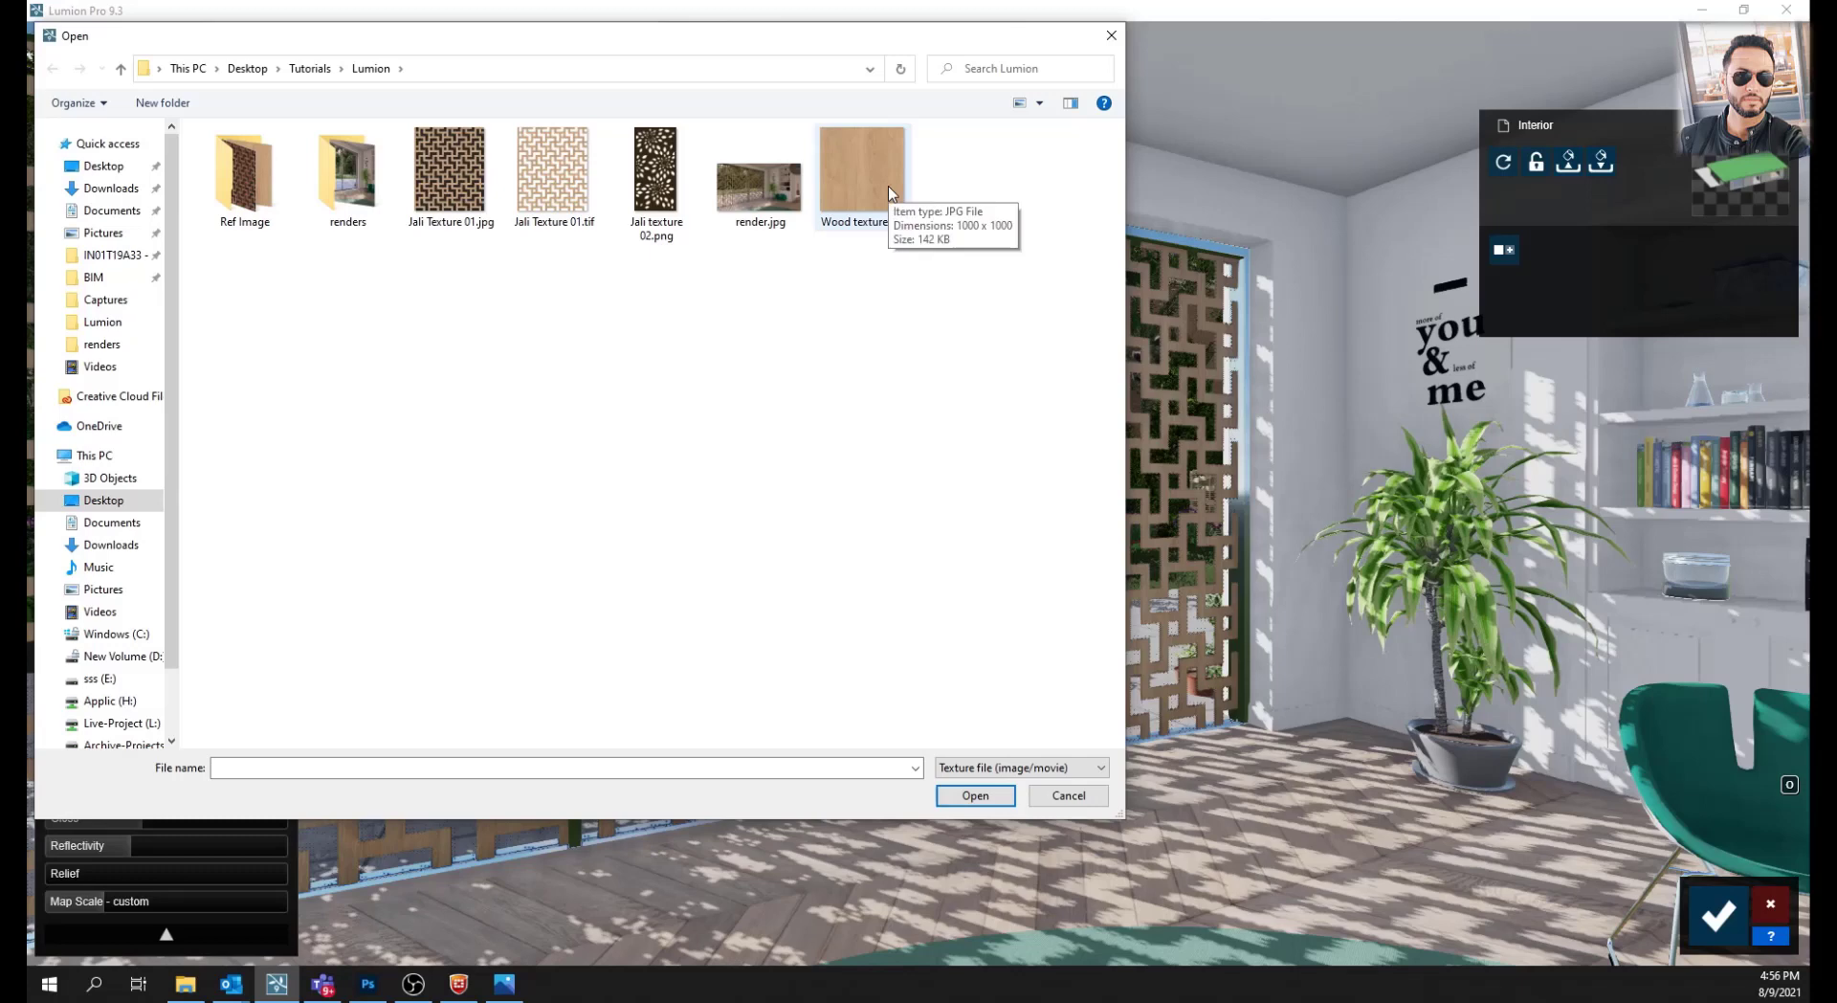
double_click(888, 186)
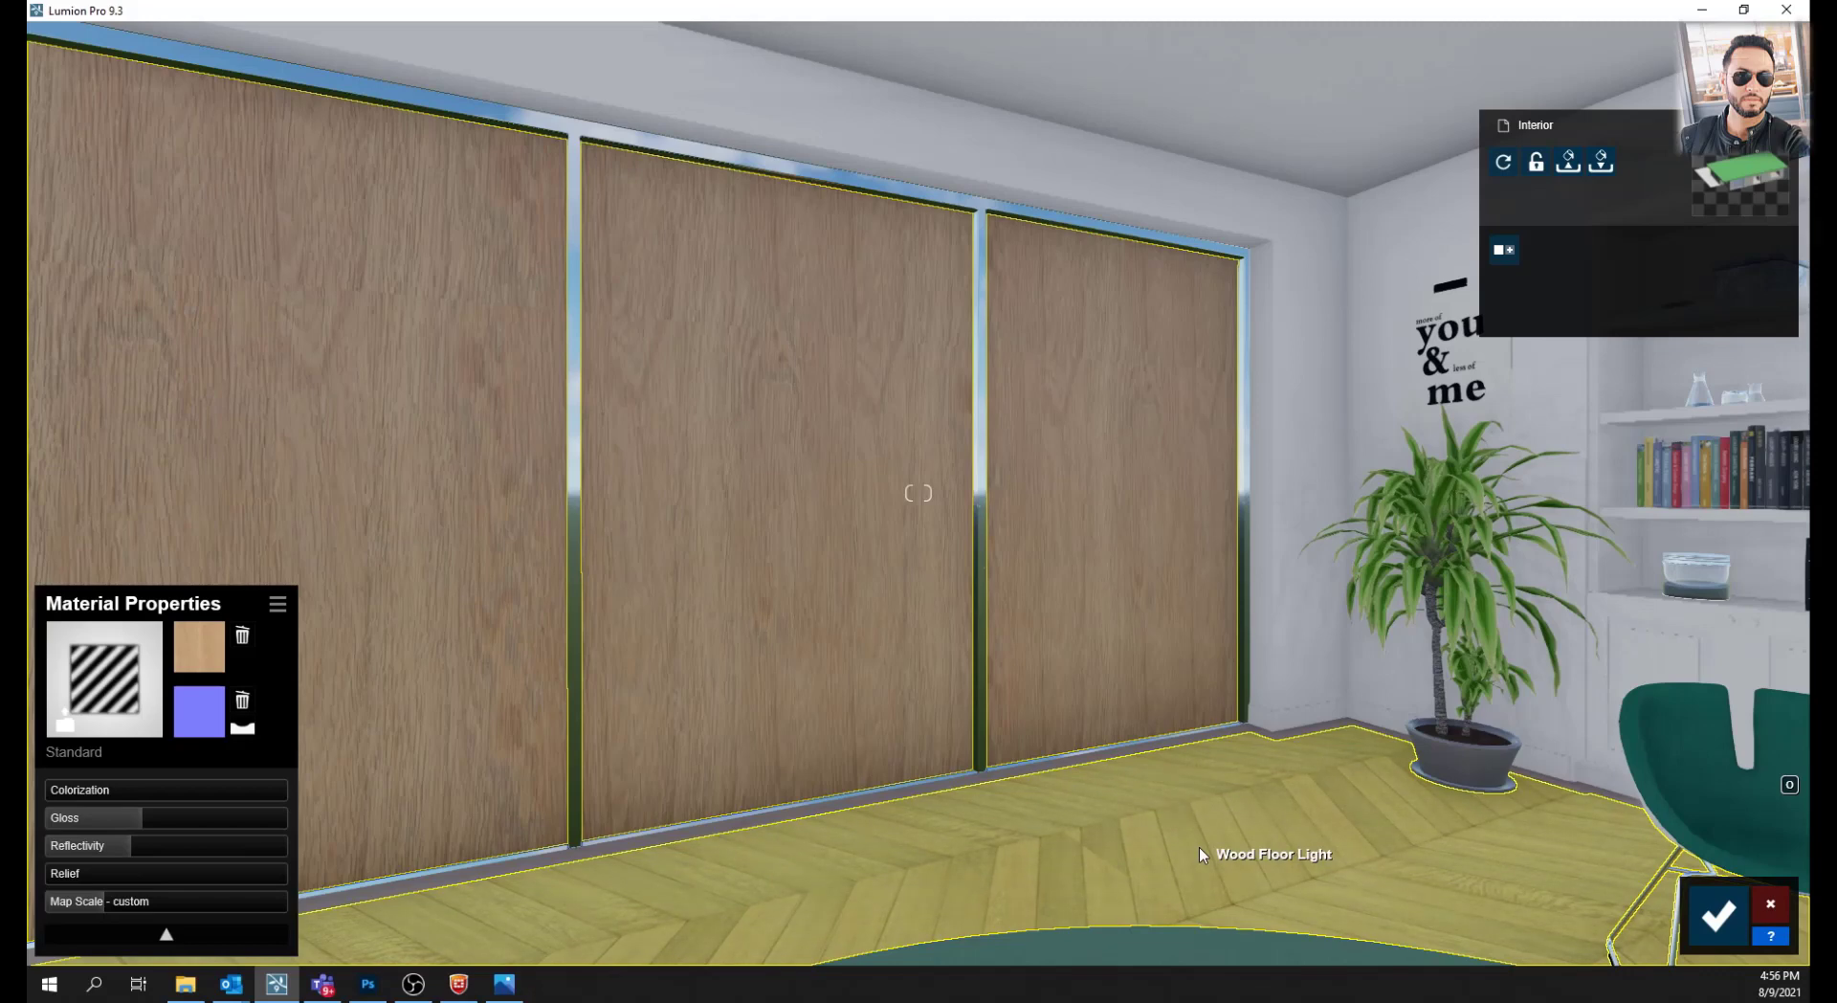
Open Wood texture.jpg from Photoshop's recent files and convert its Background layer into Layer 0
left_click(367, 984)
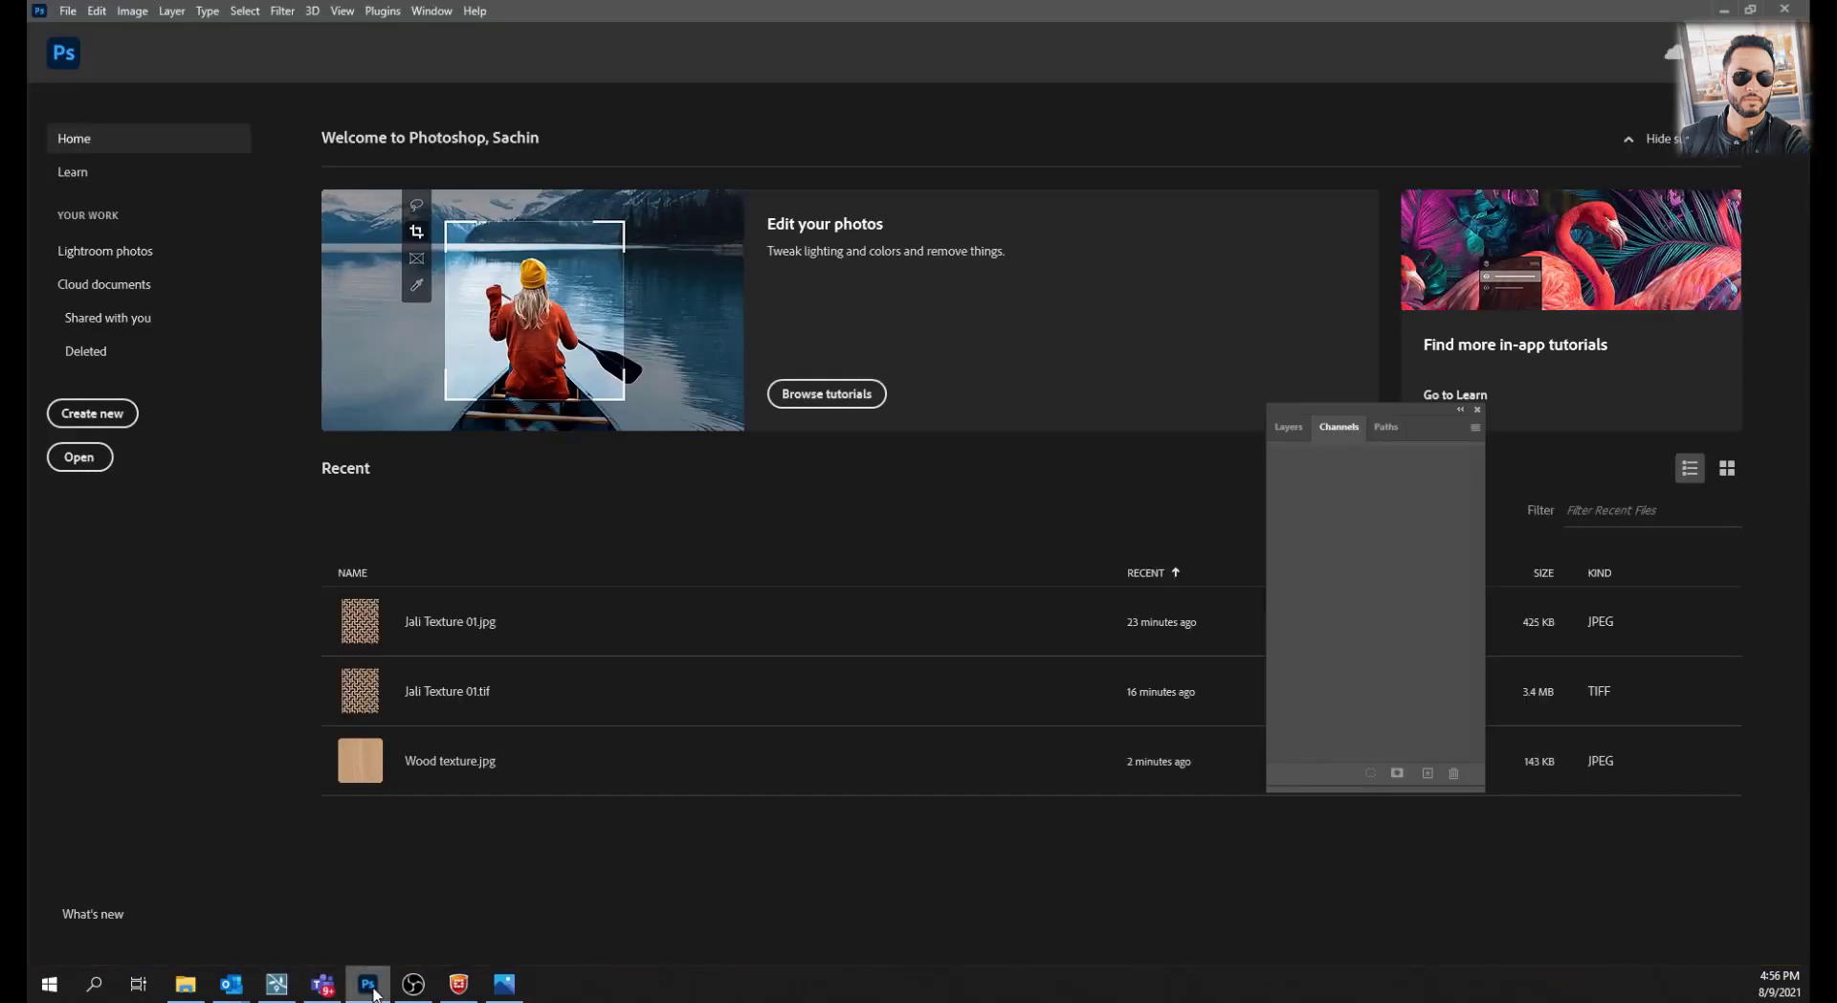
left_click(447, 773)
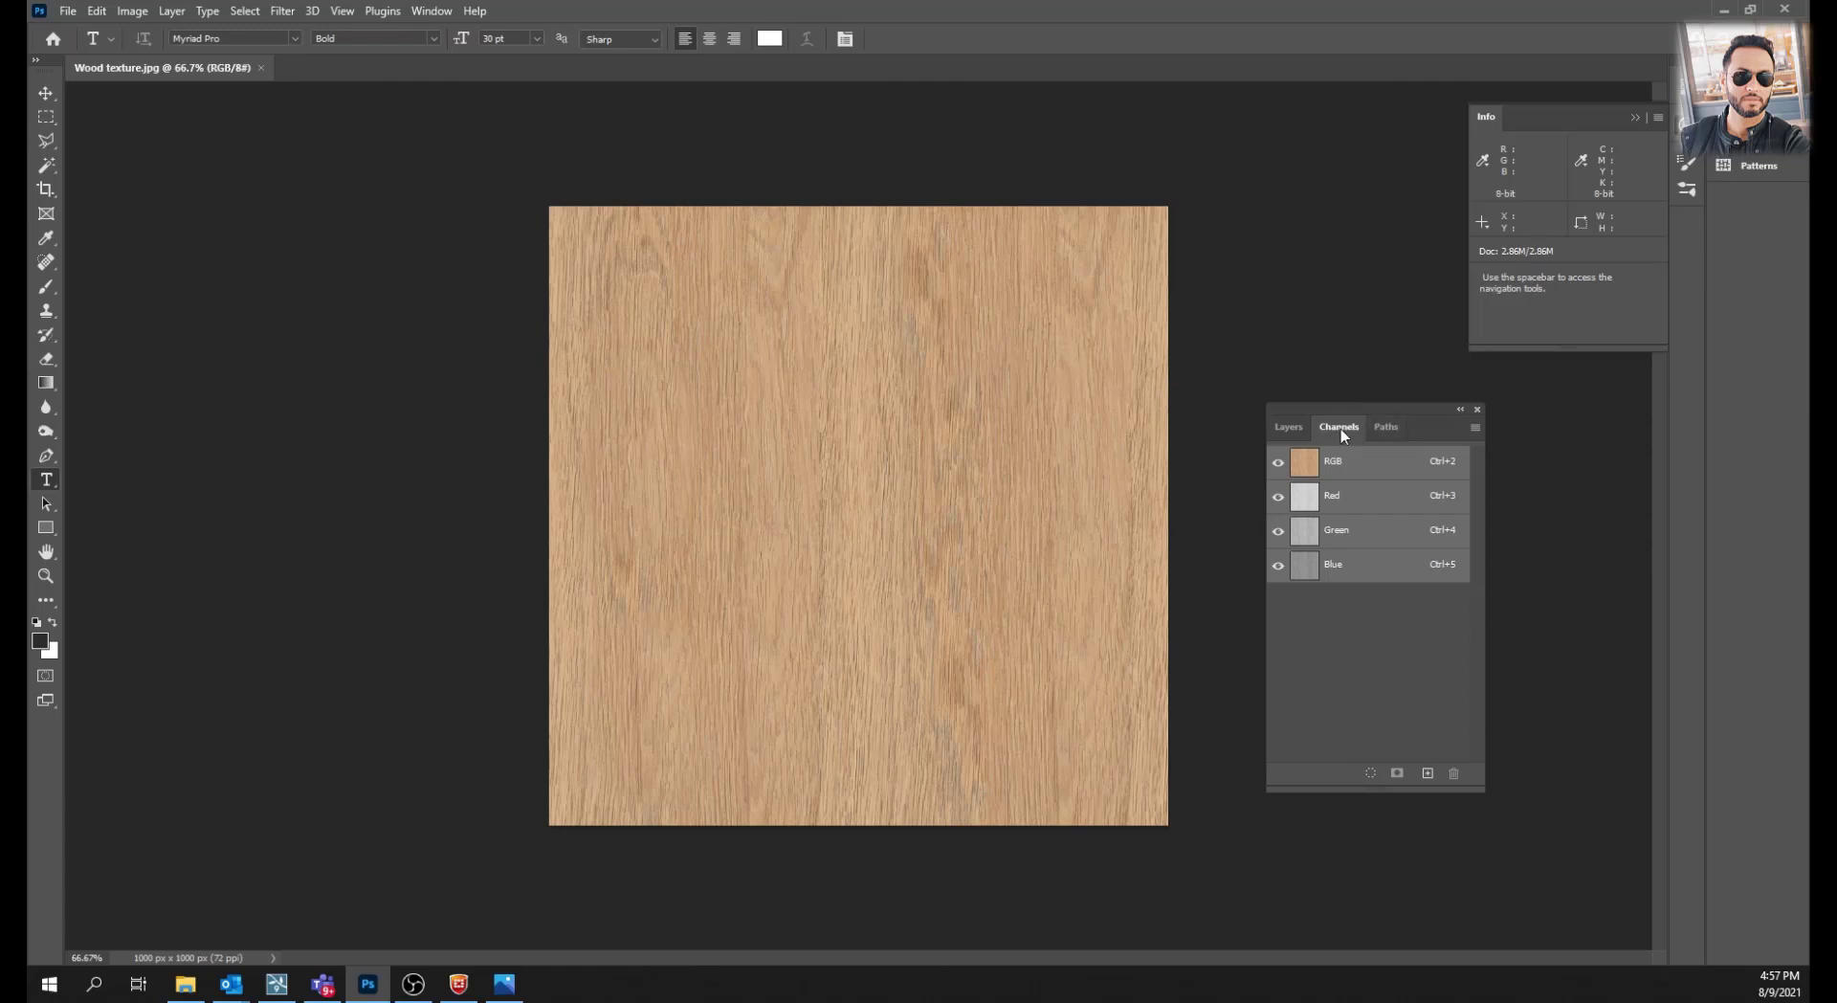
left_click(1288, 426)
double_click(1362, 542)
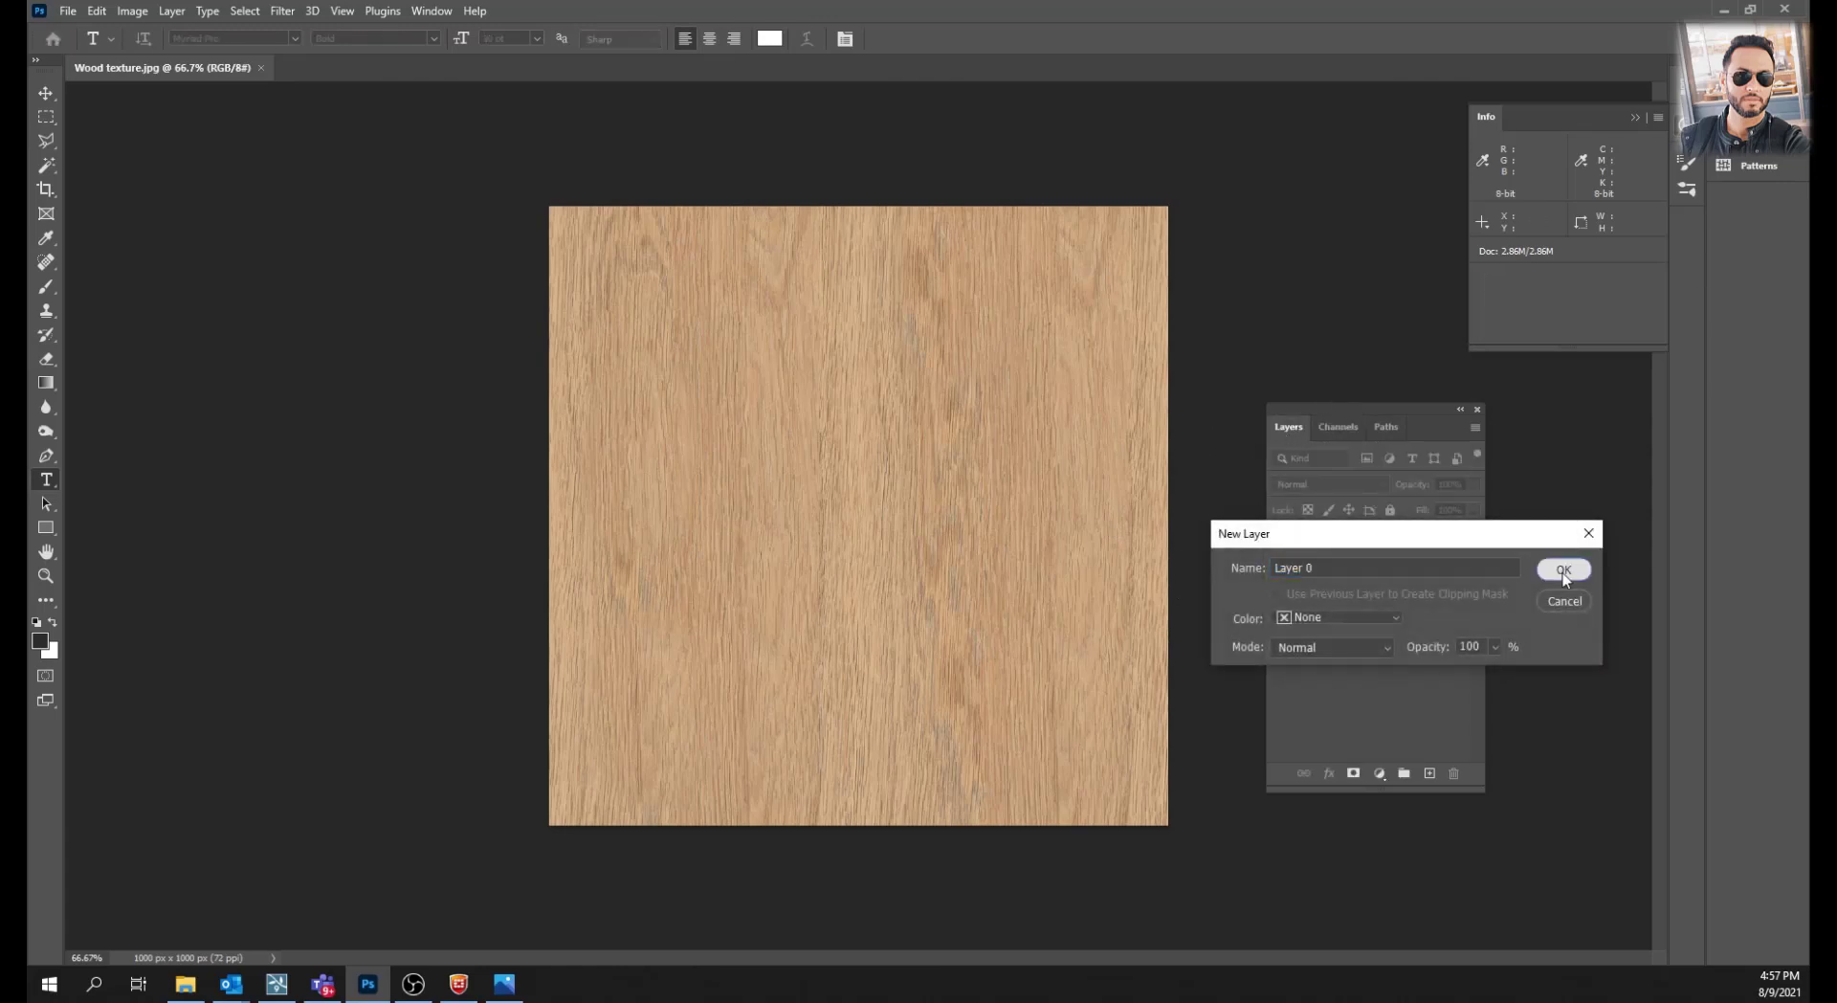
left_click(1563, 568)
left_click(1349, 427)
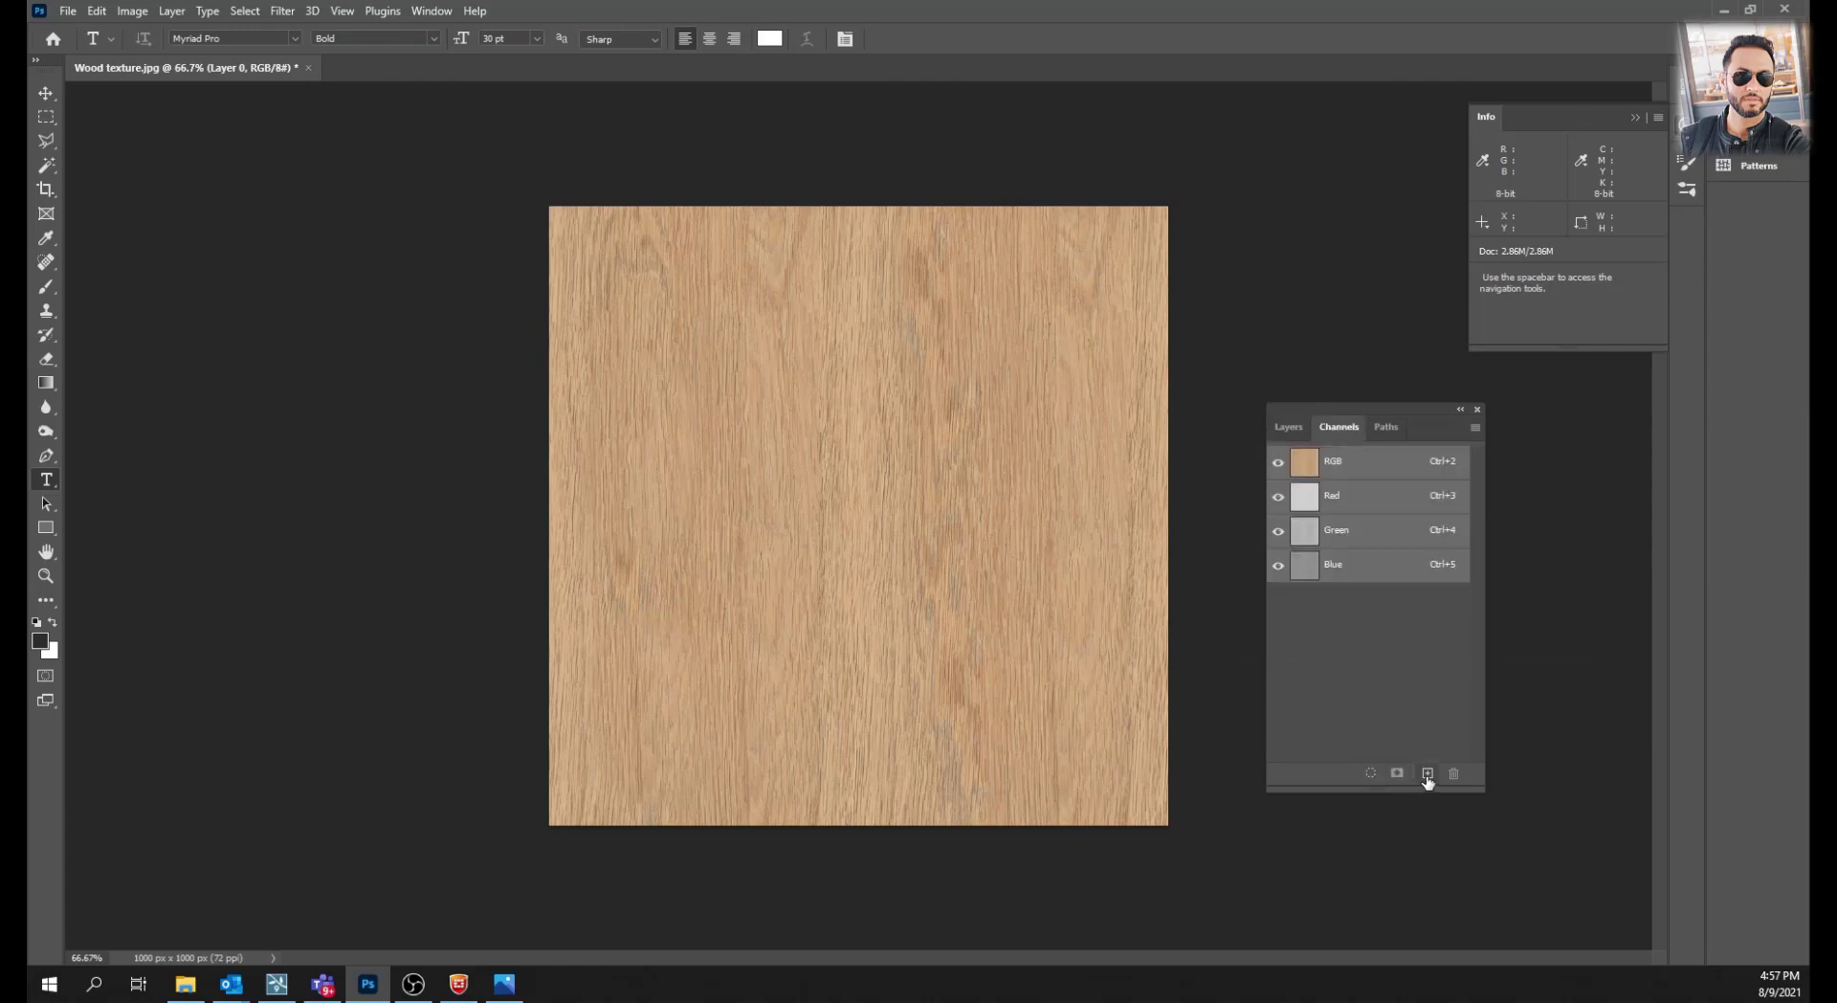
Create the Alpha 1 channel and fill it completely with the white foreground colour via Edit > Fill
left_click(1427, 773)
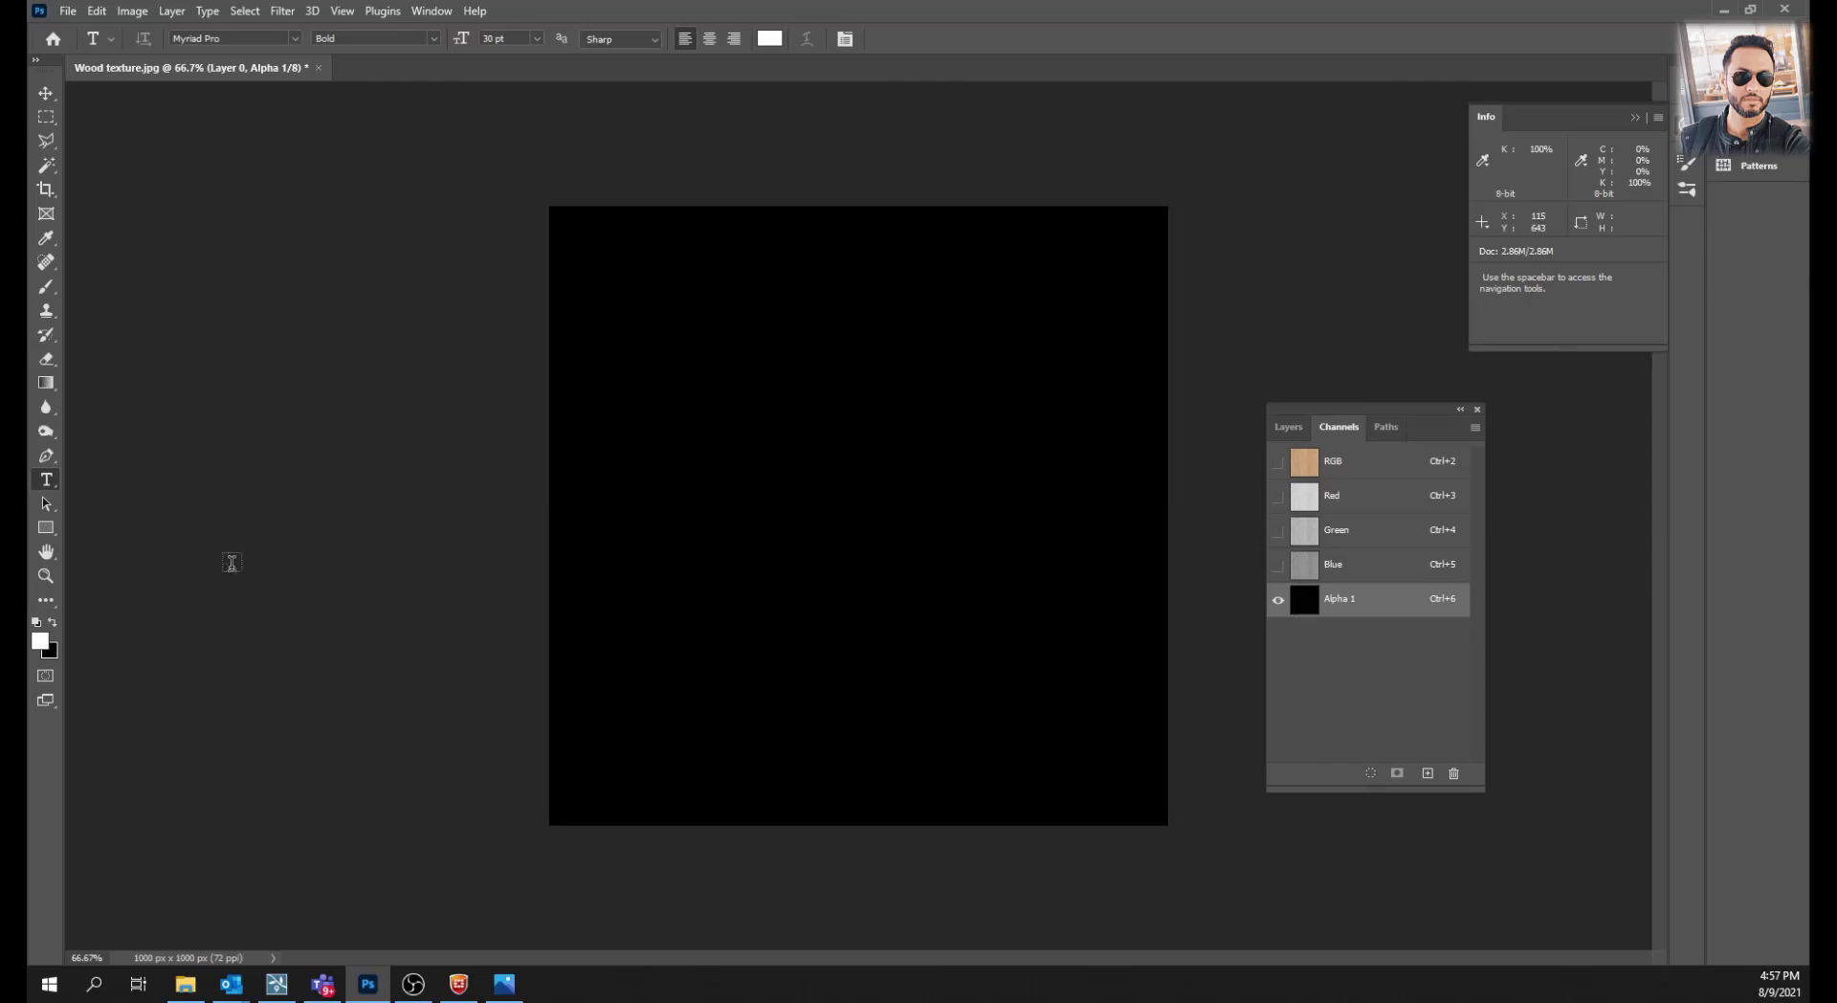
left_click(96, 11)
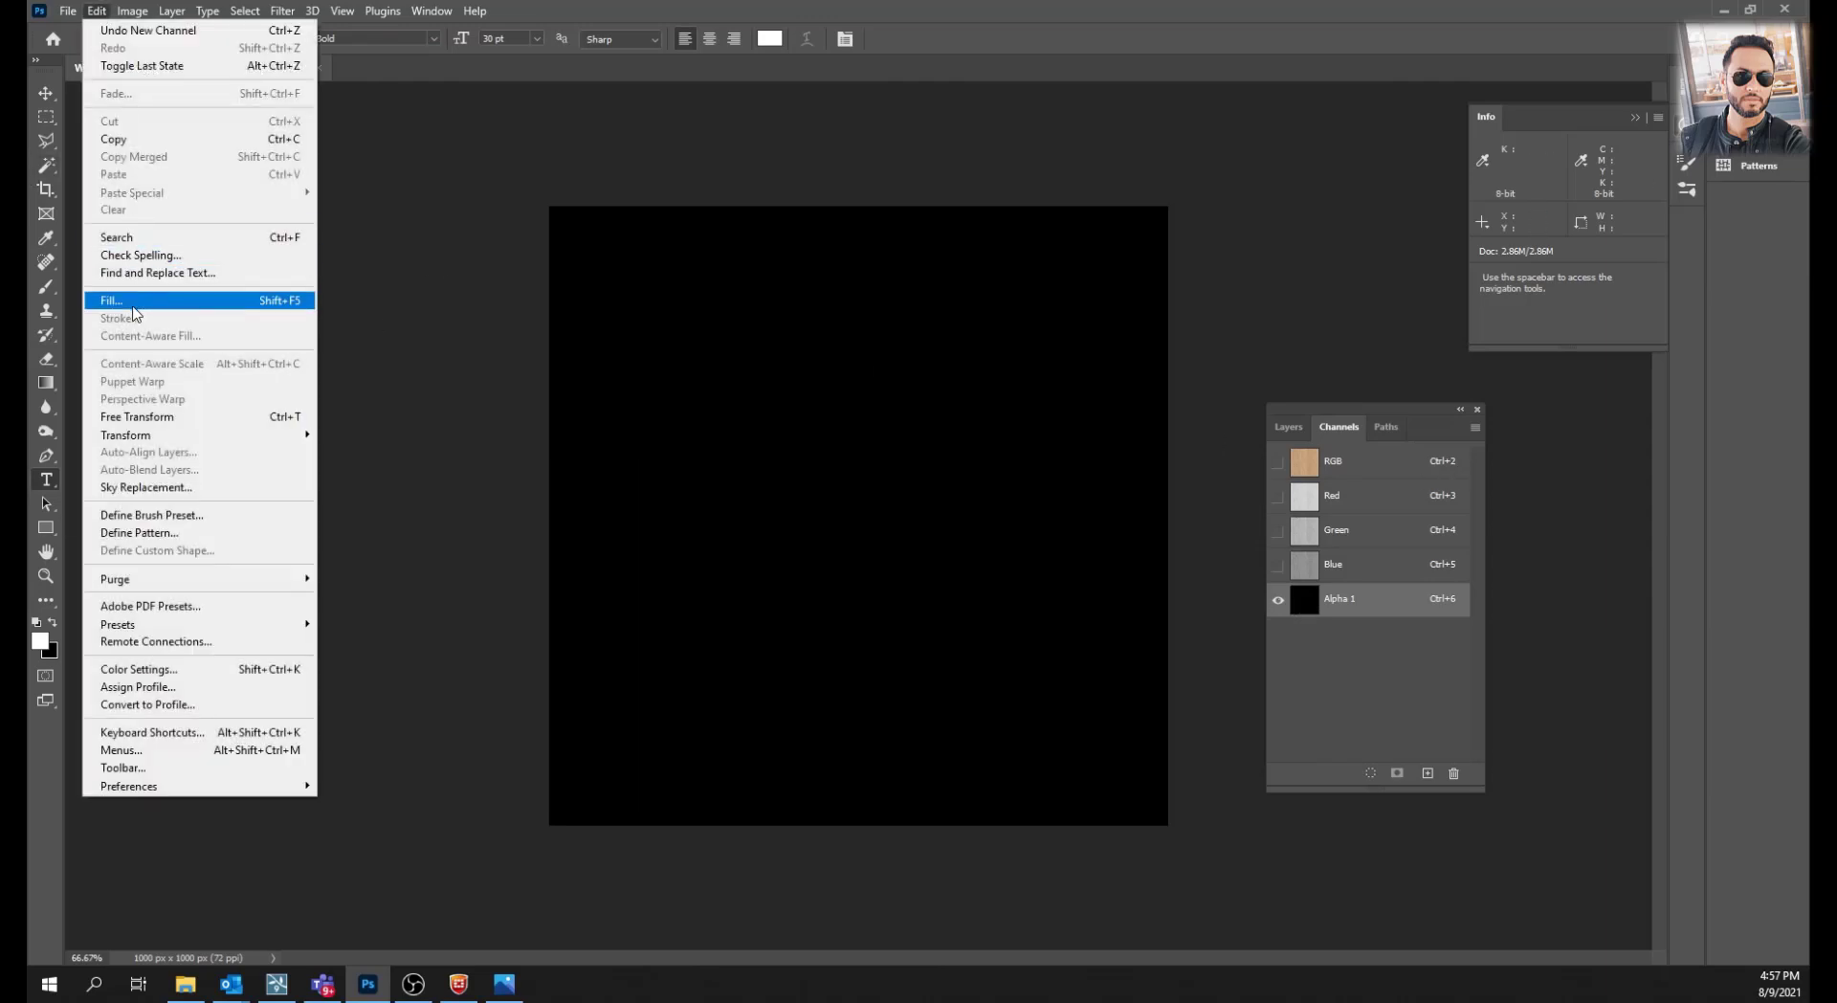
left_click(133, 304)
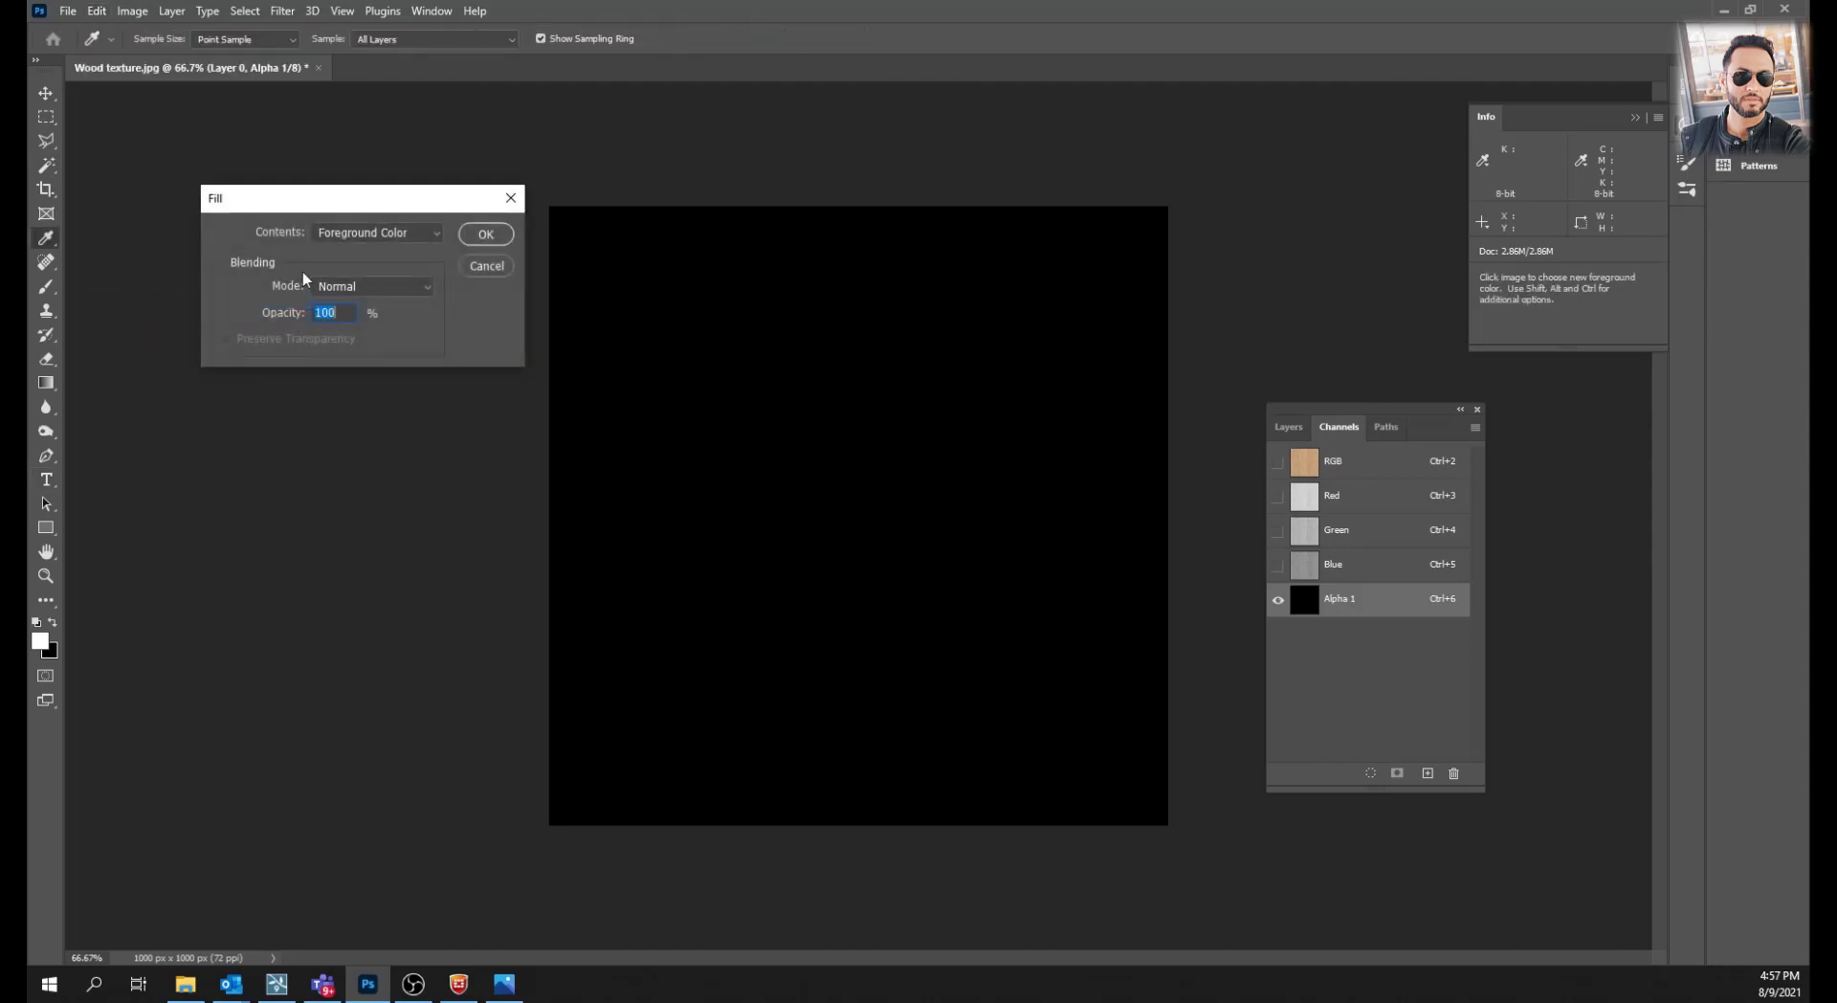
left_click(486, 234)
key("t")
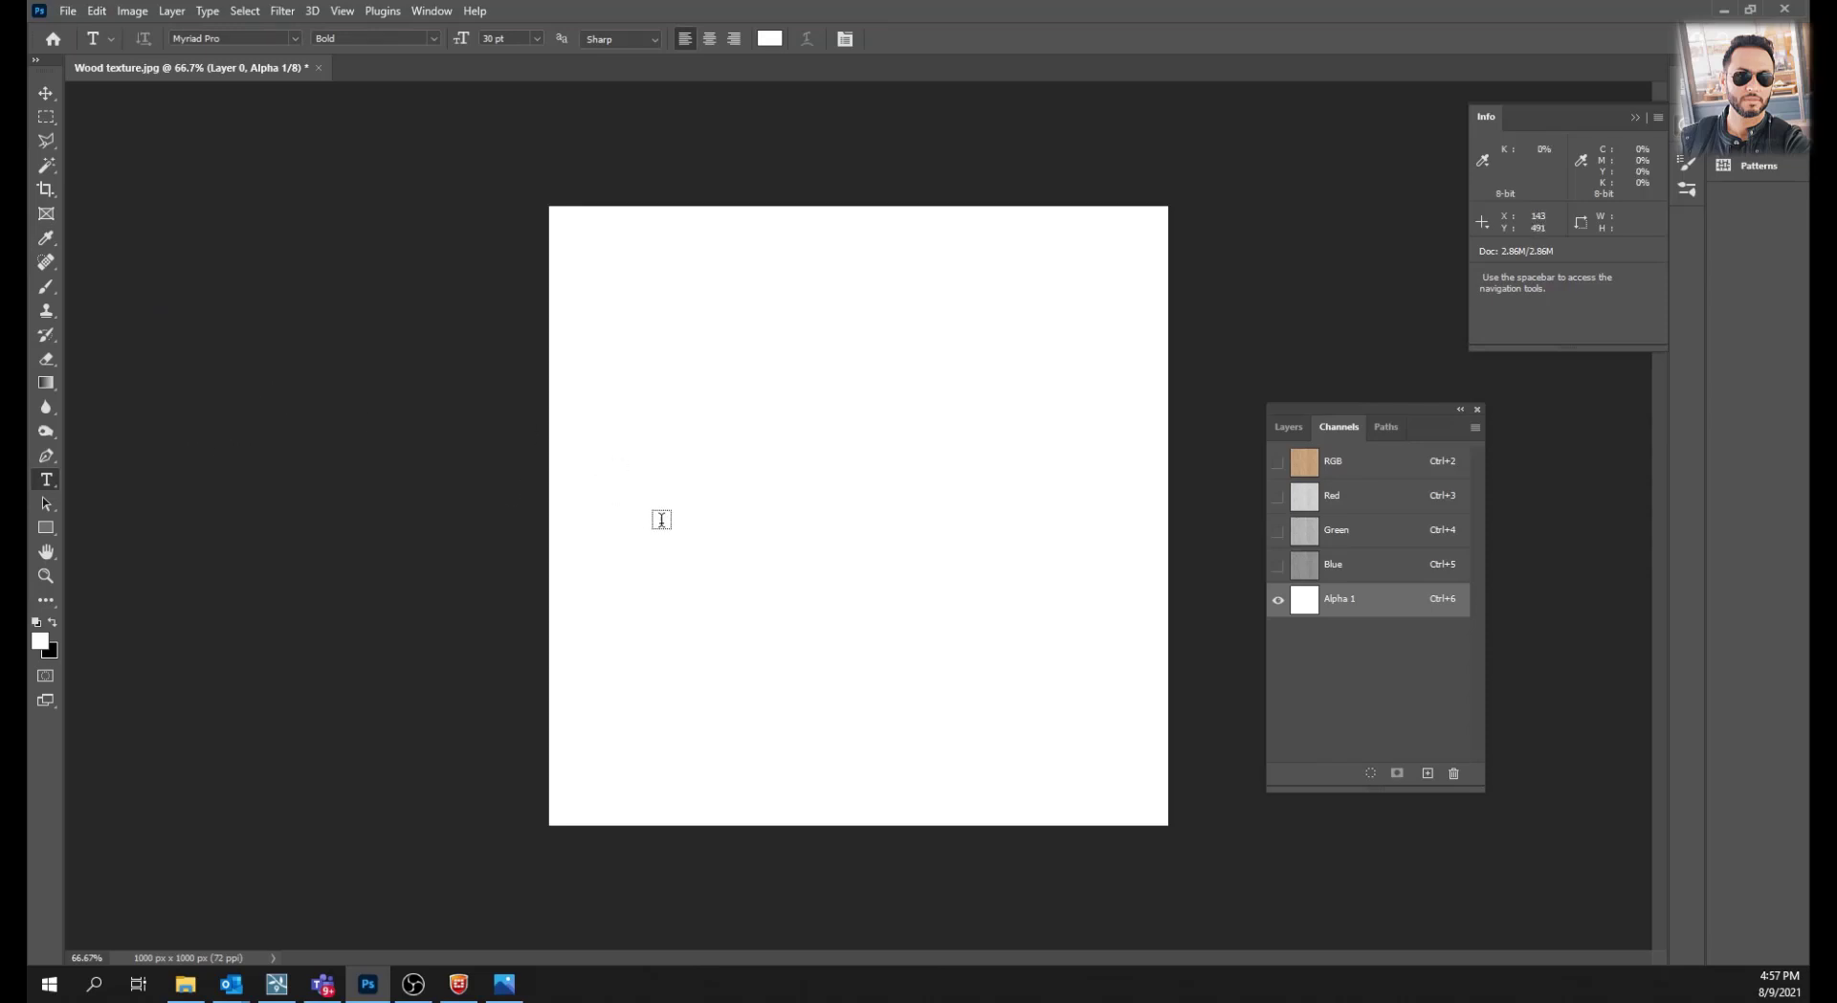
Type SACHIN with the type mask at 100 pt and commit it as a selection on Alpha 1
left_click(654, 472)
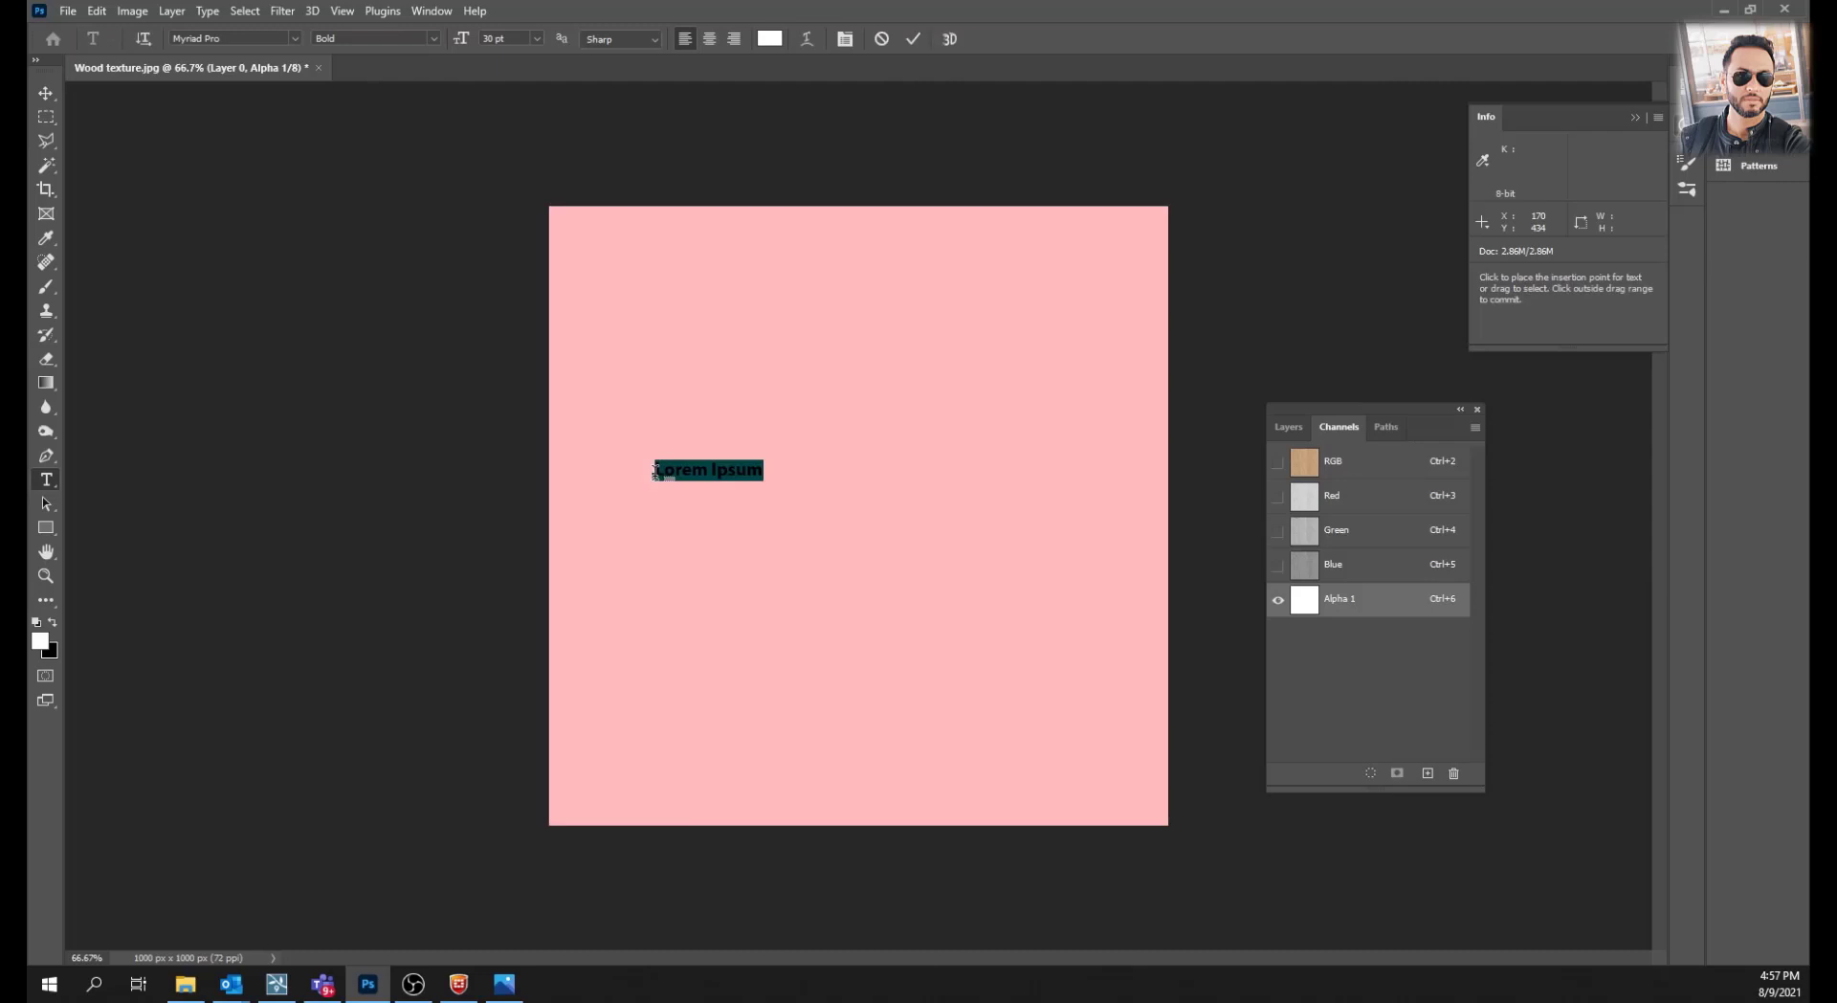
type("SA")
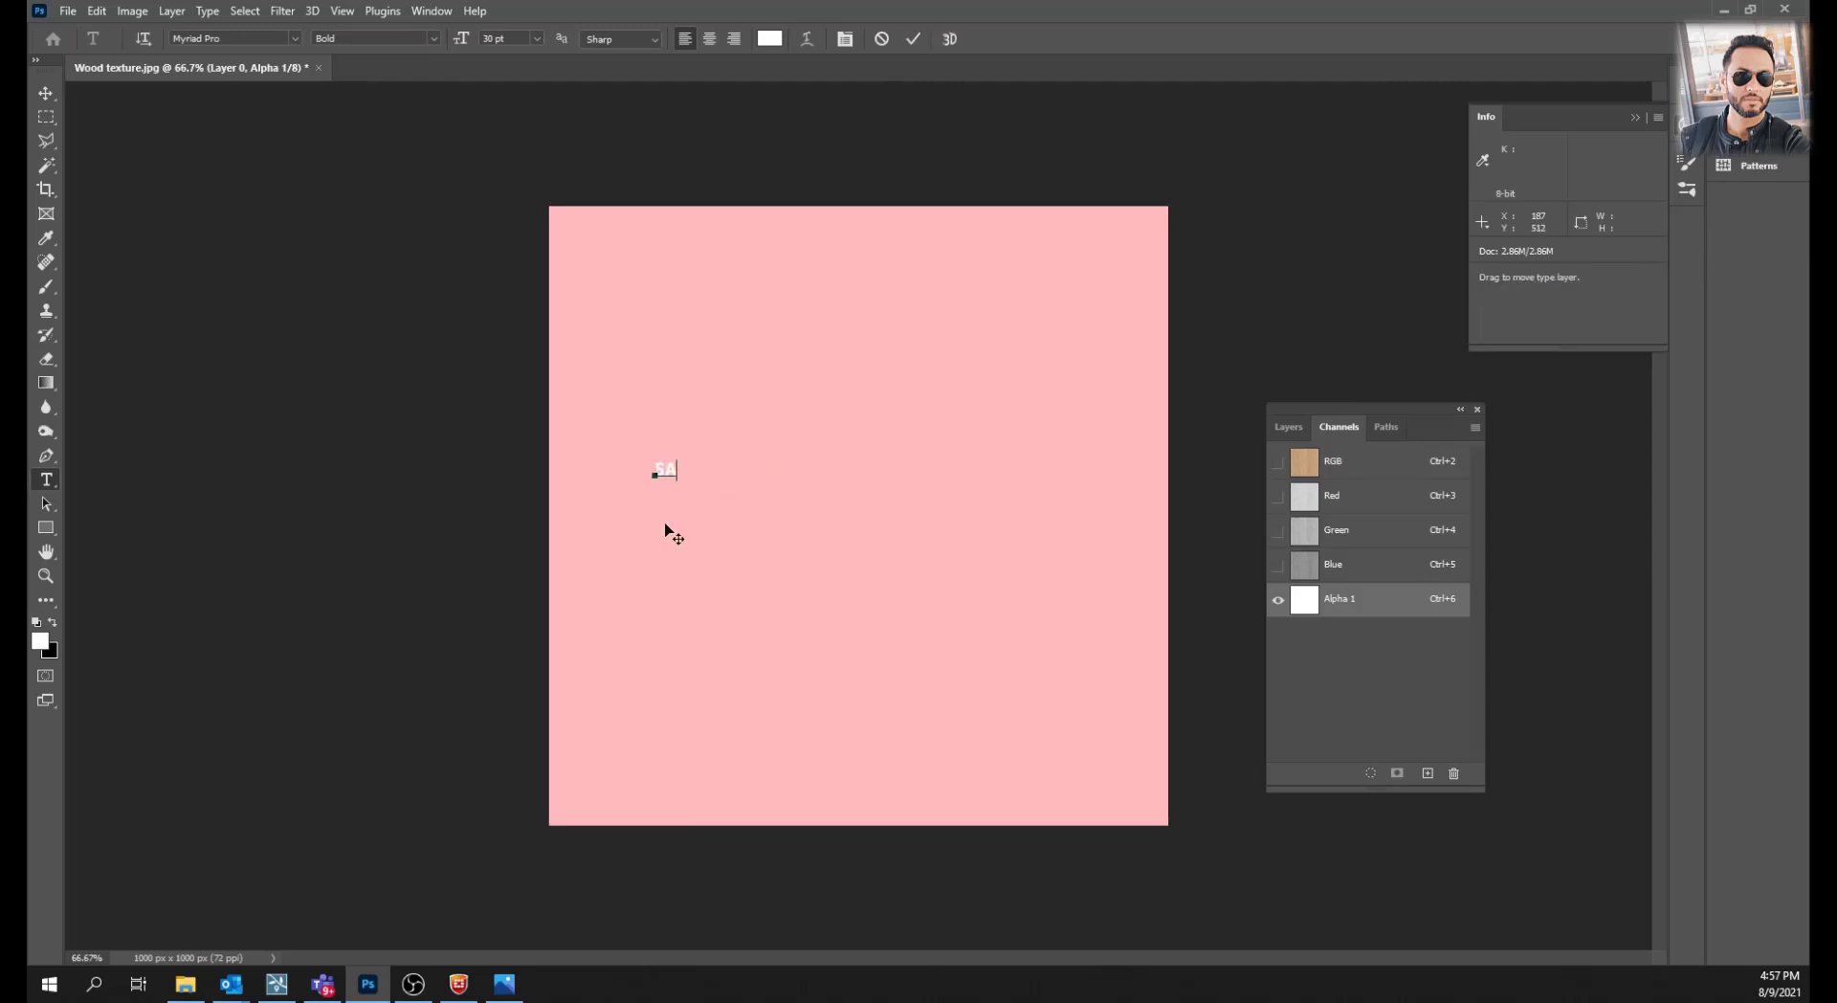
type("CHI")
type("N")
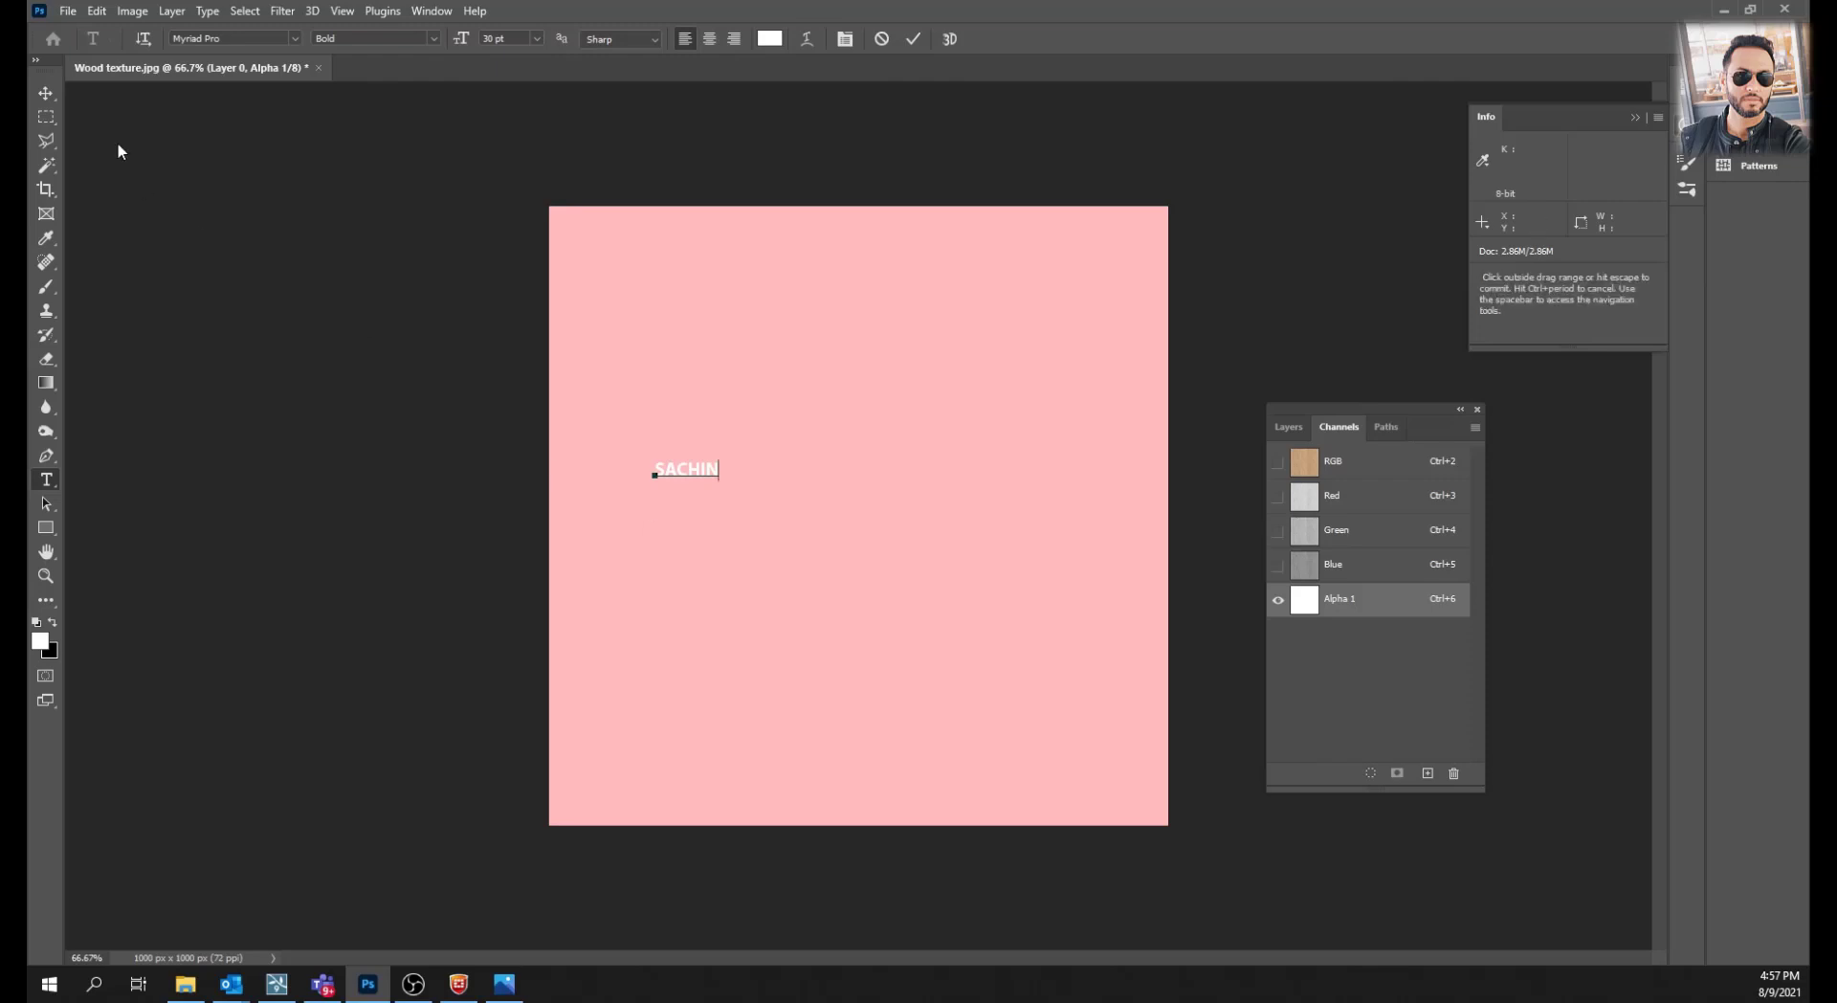
left_click(537, 40)
left_click(519, 279)
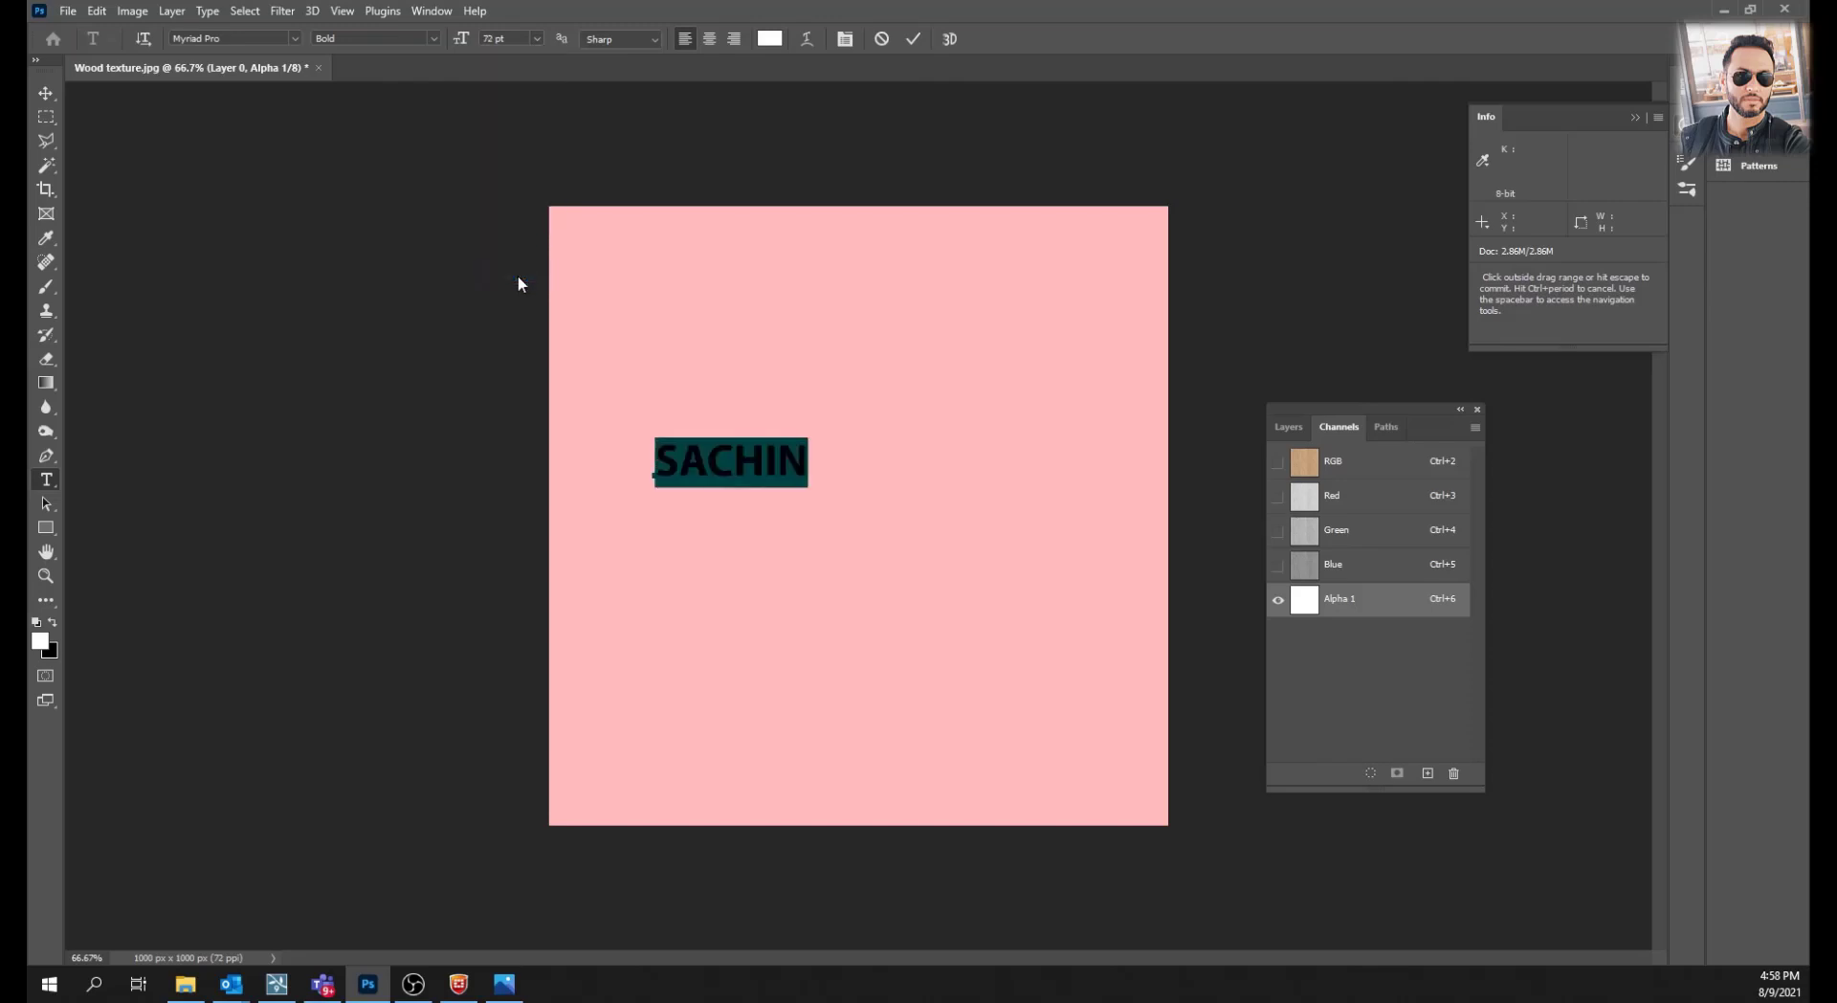
left_click(468, 41)
type("100")
key("Return")
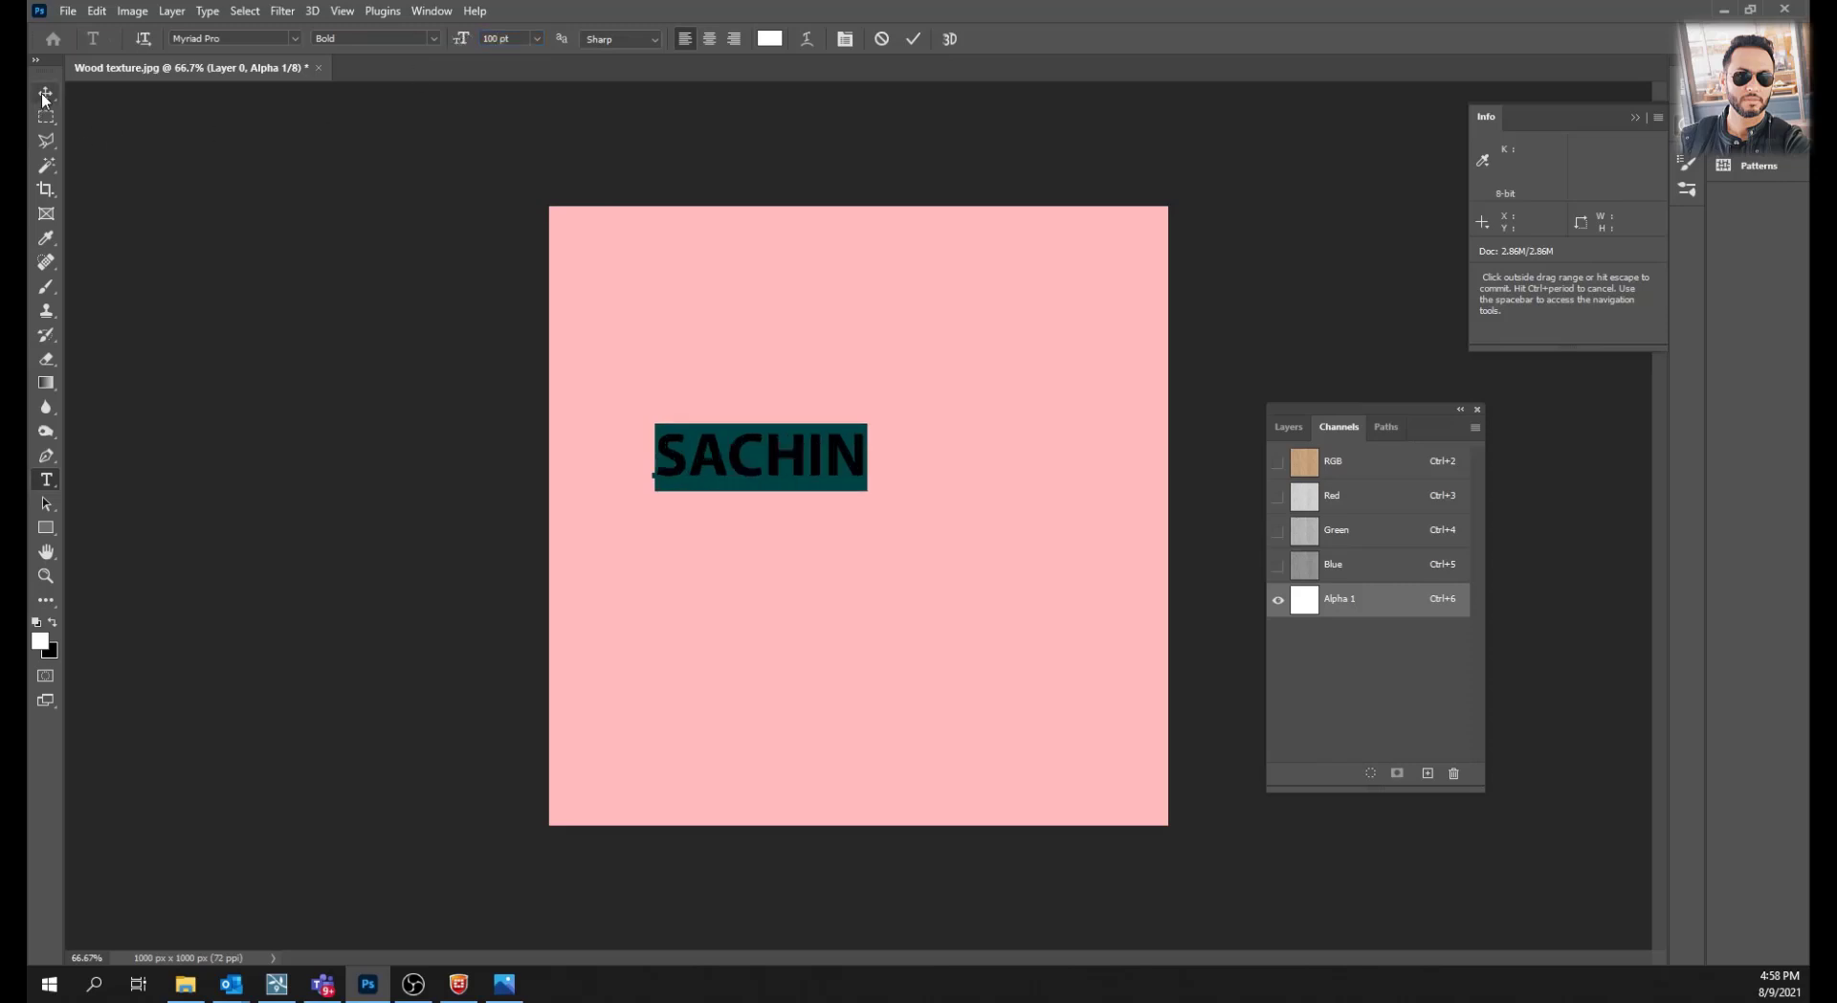
left_click(45, 93)
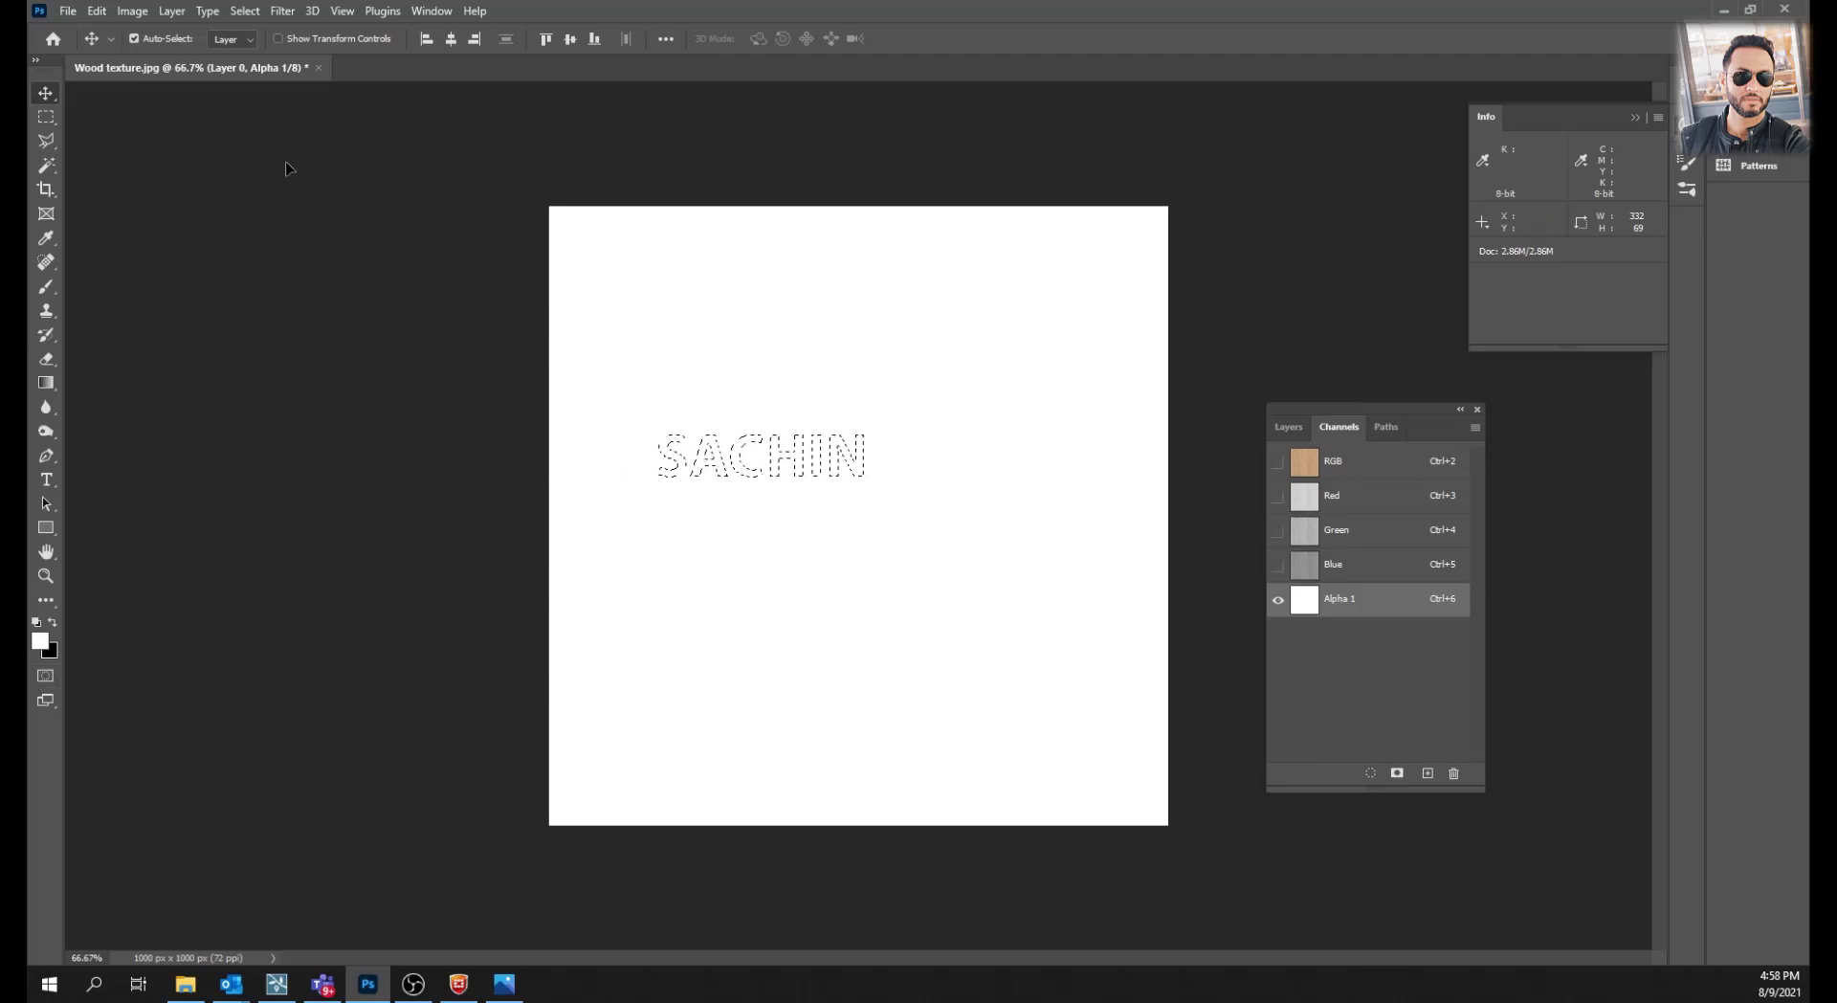
Fill the SACHIN selection with the black background colour
left_click(97, 10)
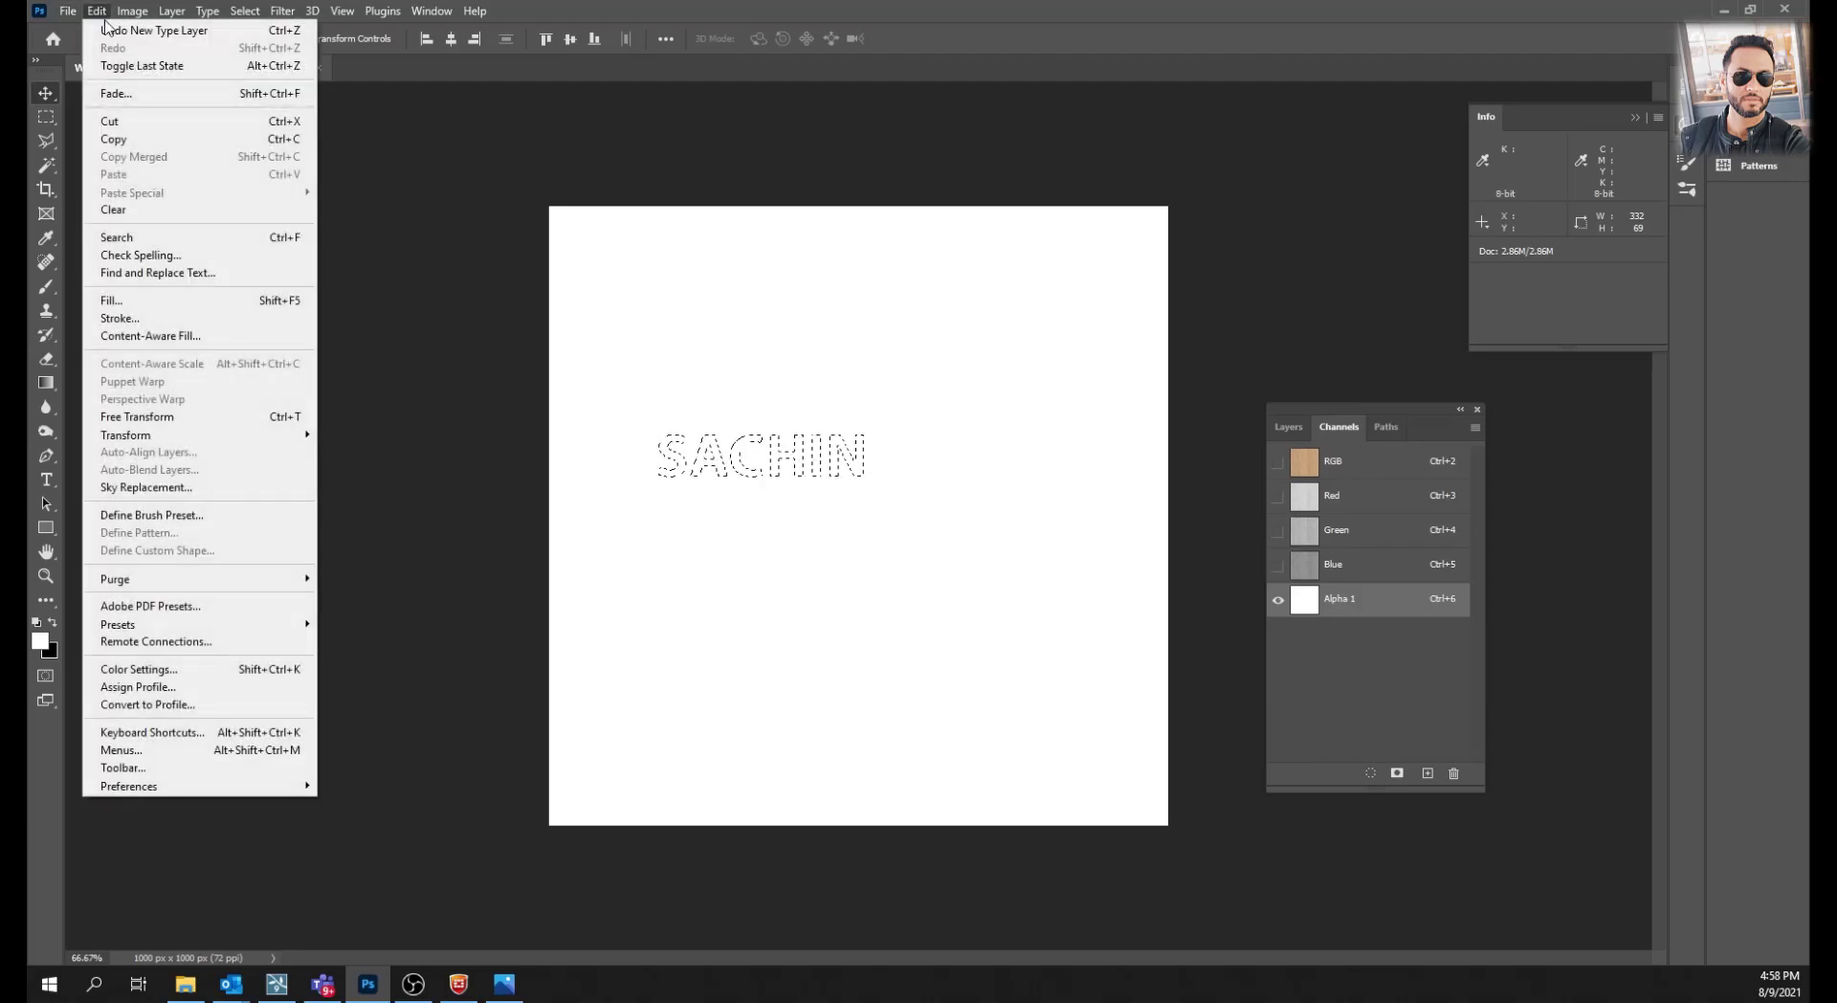
left_click(147, 299)
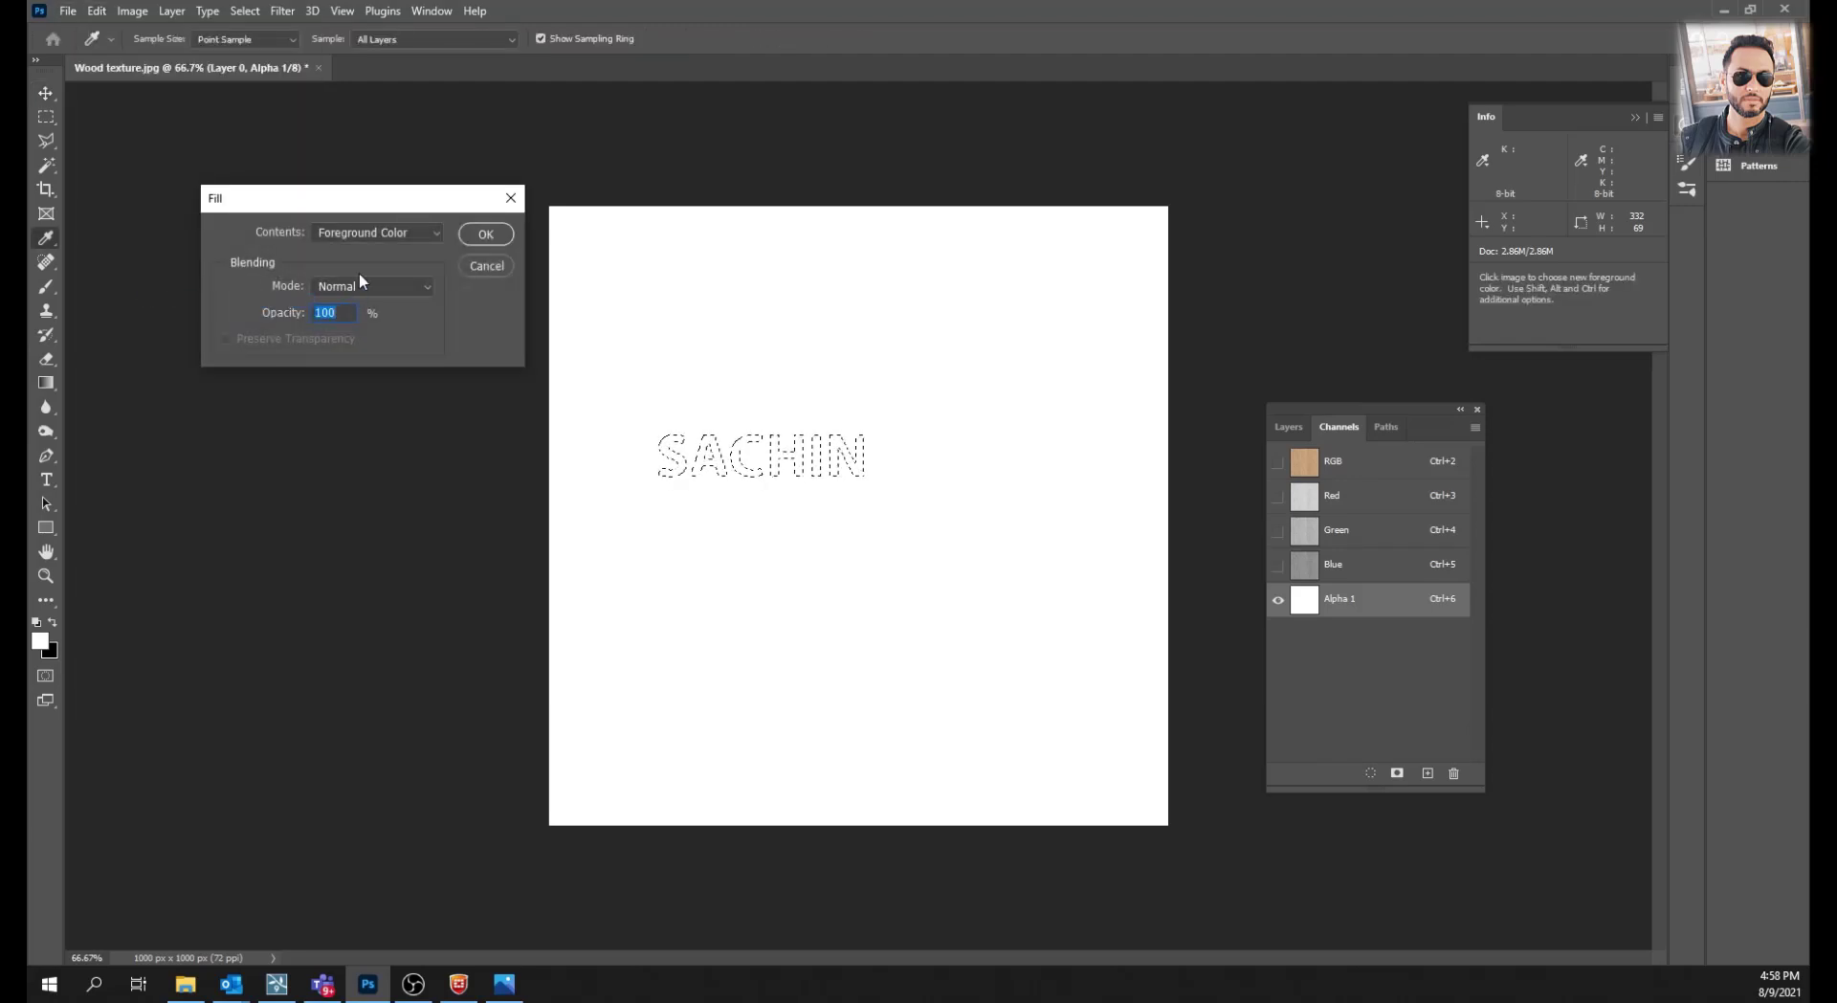
left_click(367, 239)
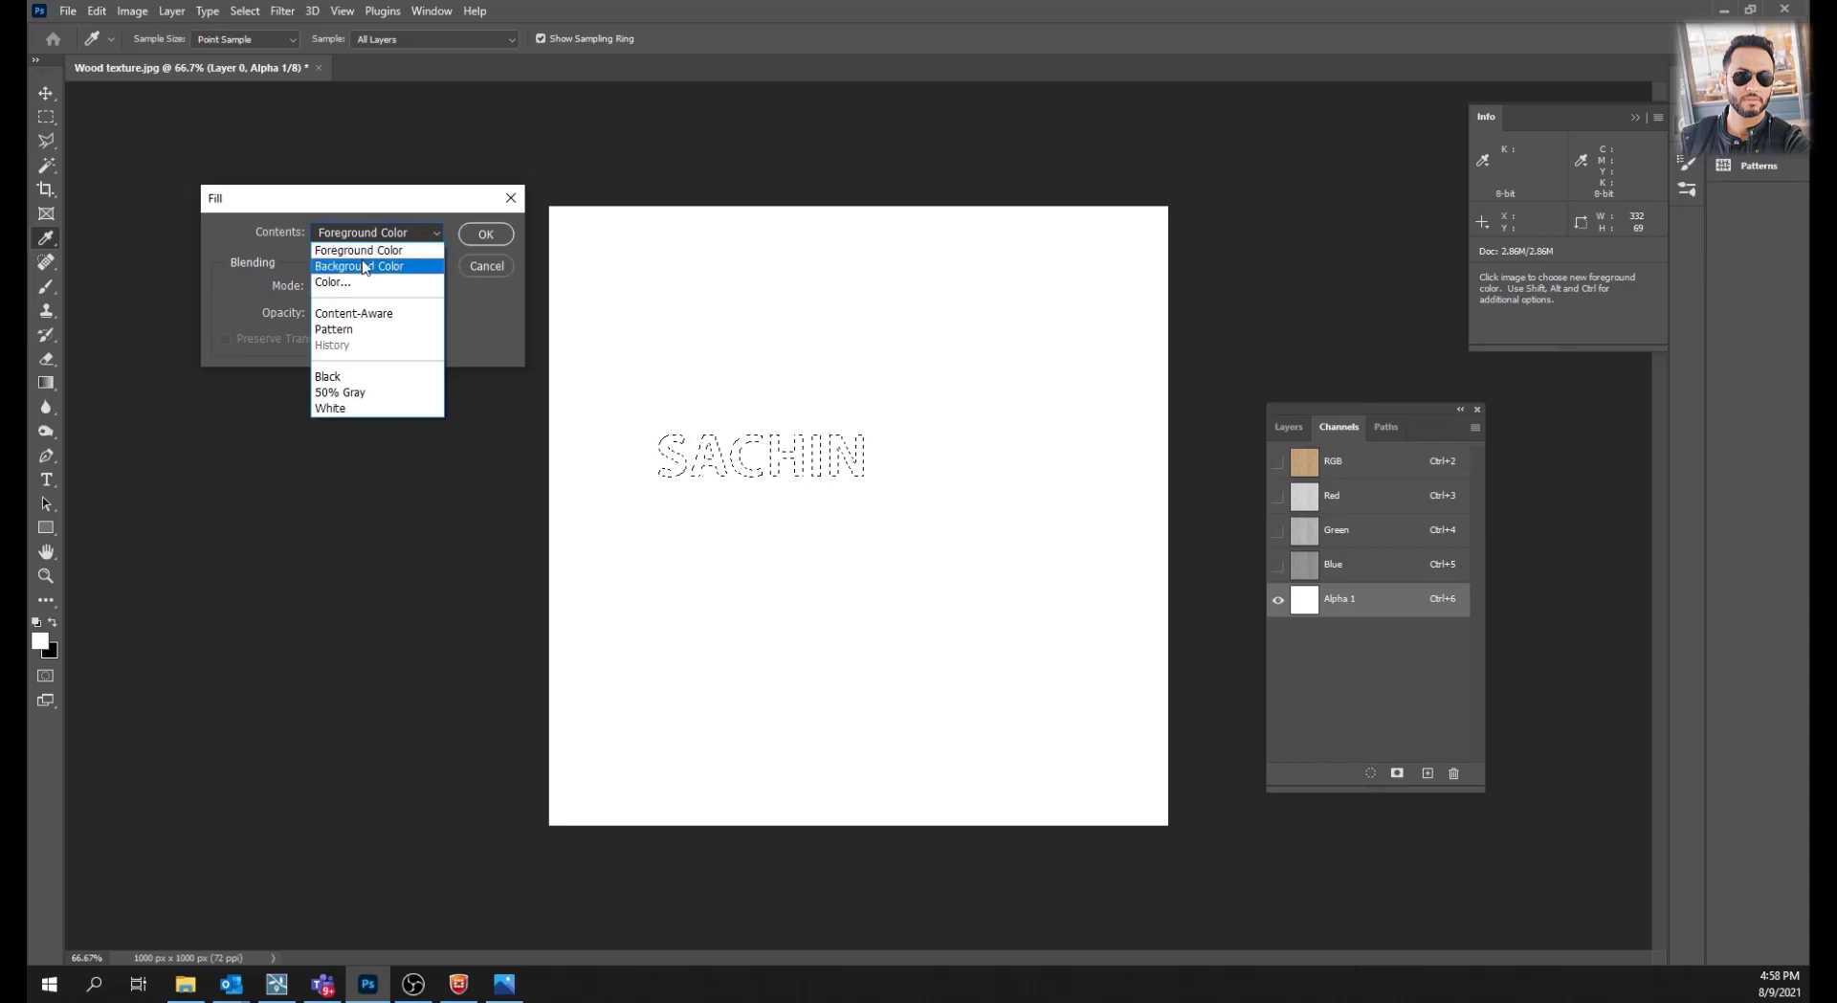
left_click(361, 261)
left_click(471, 235)
Move the SACHIN lettering toward the canvas centre and deselect it
key("v")
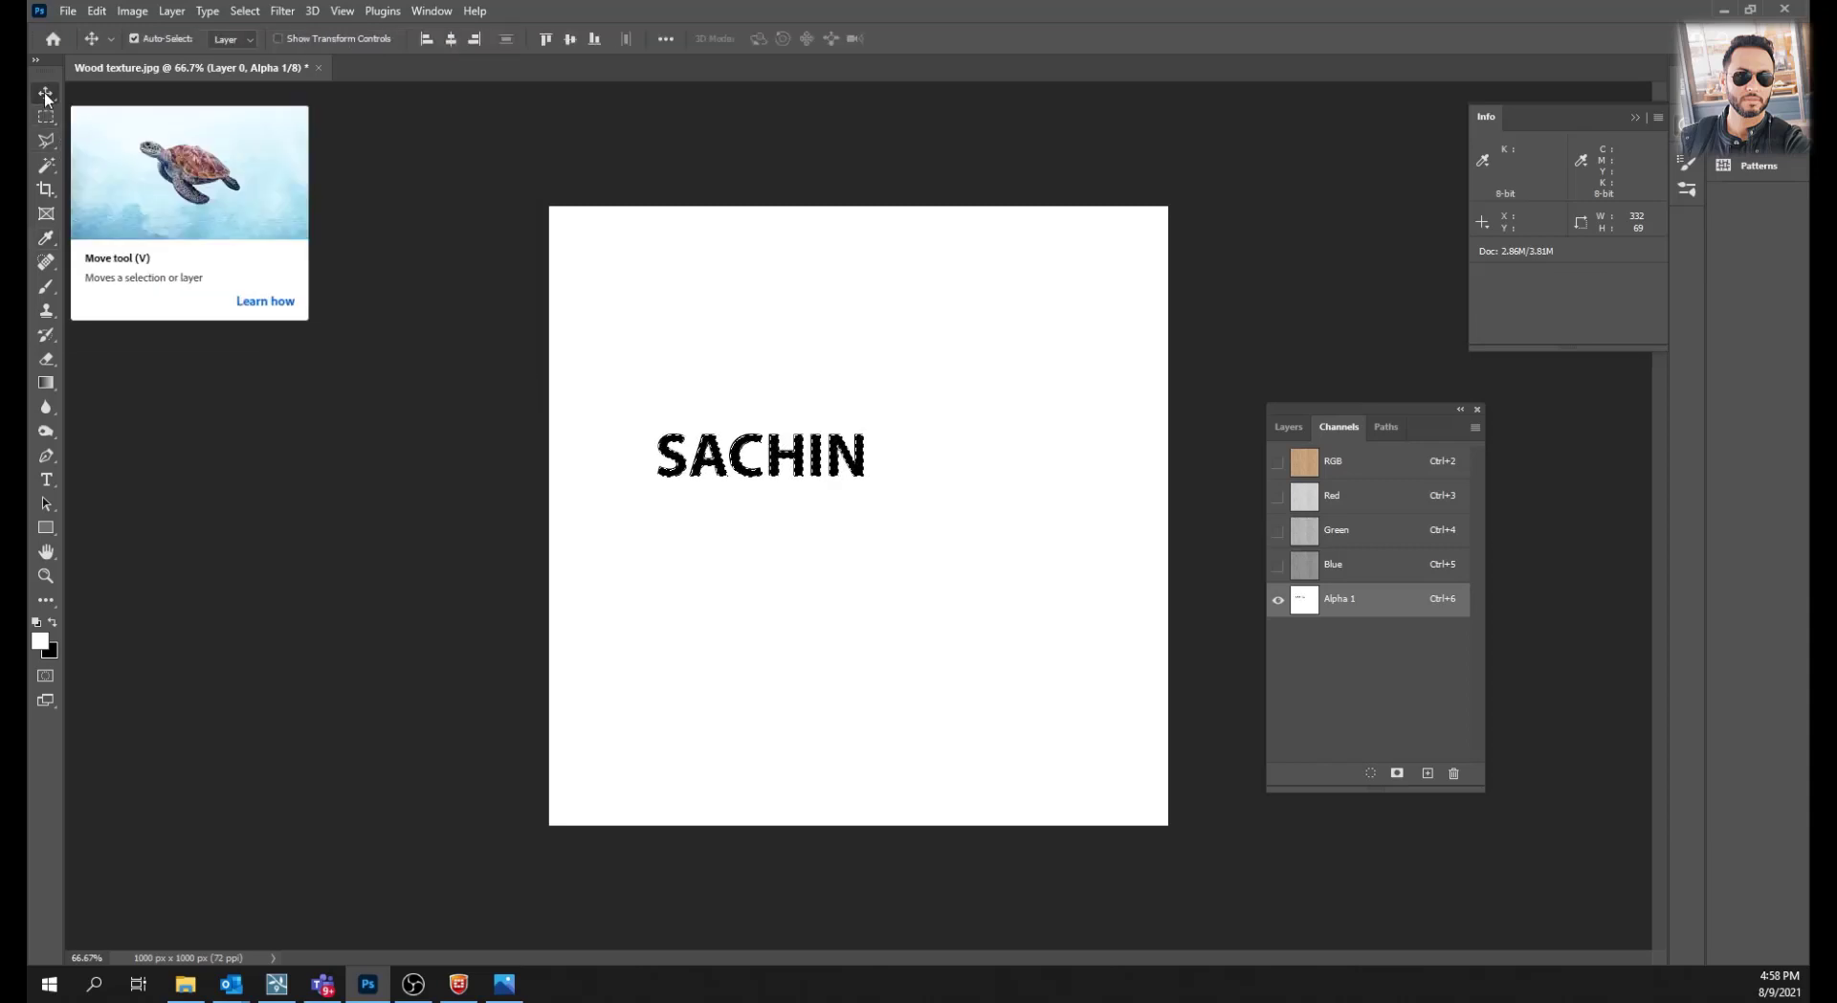
left_click_drag(683, 472, 773, 515)
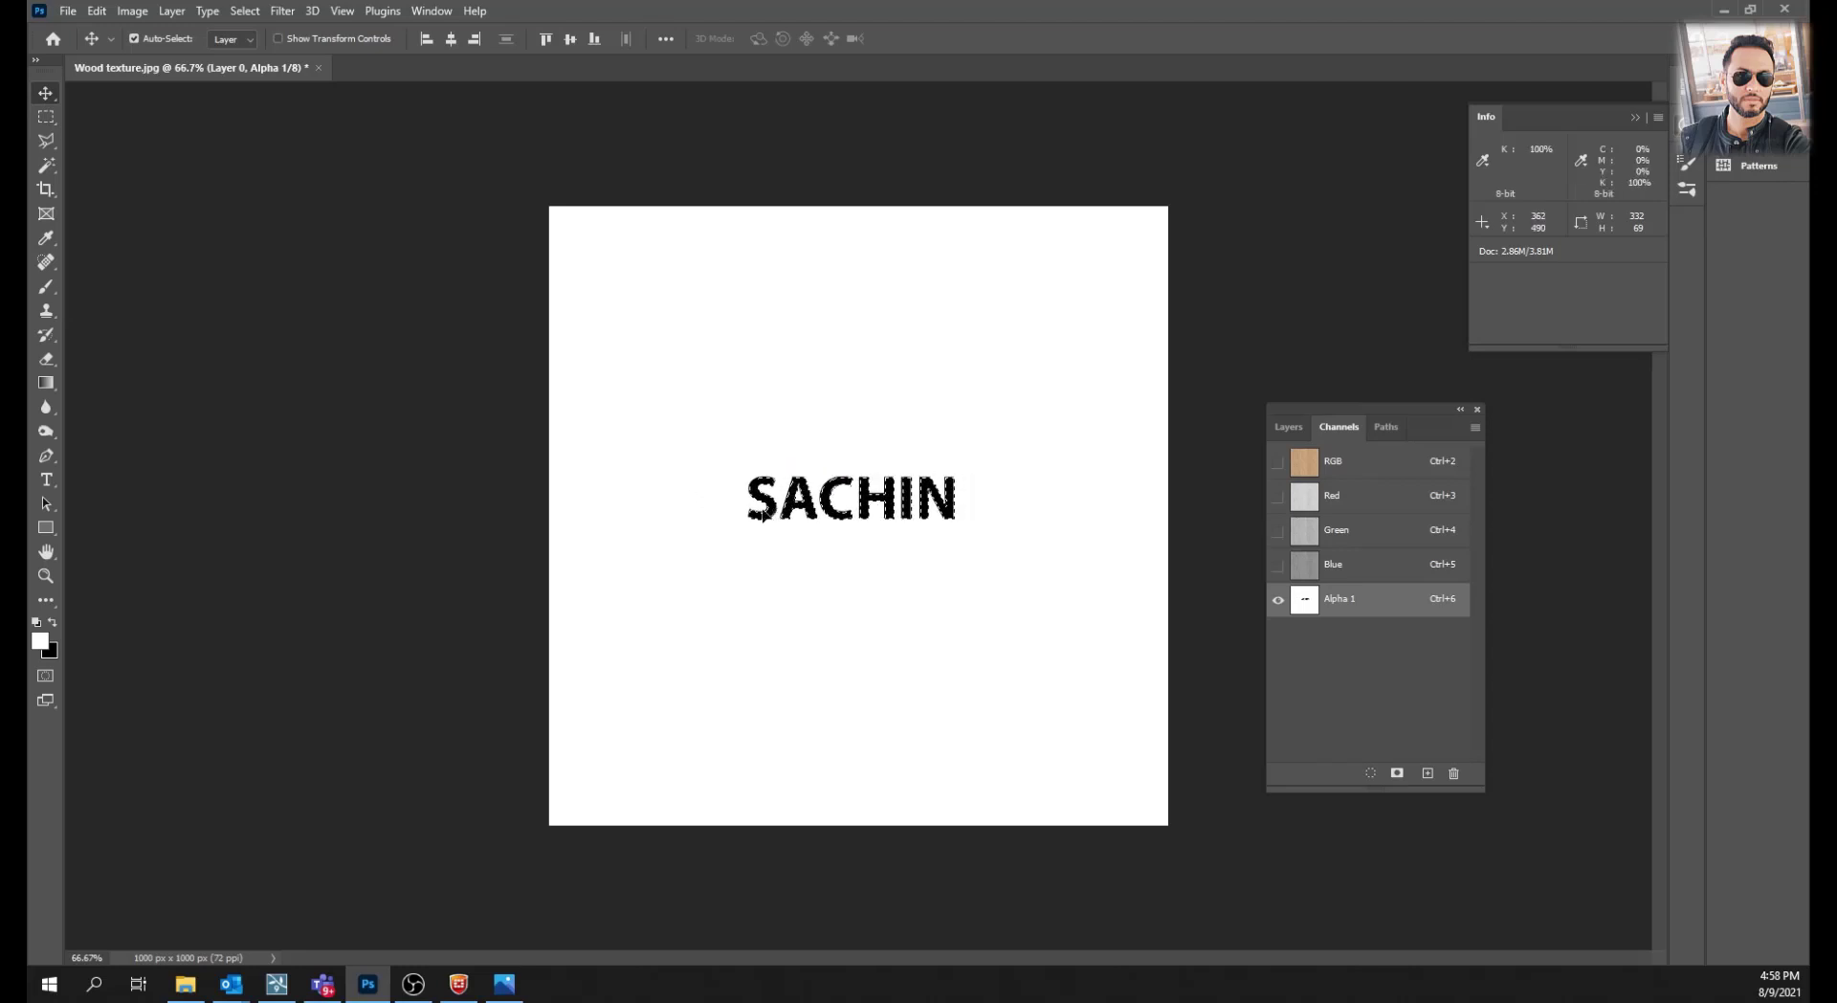
key("ctrl+shift+s")
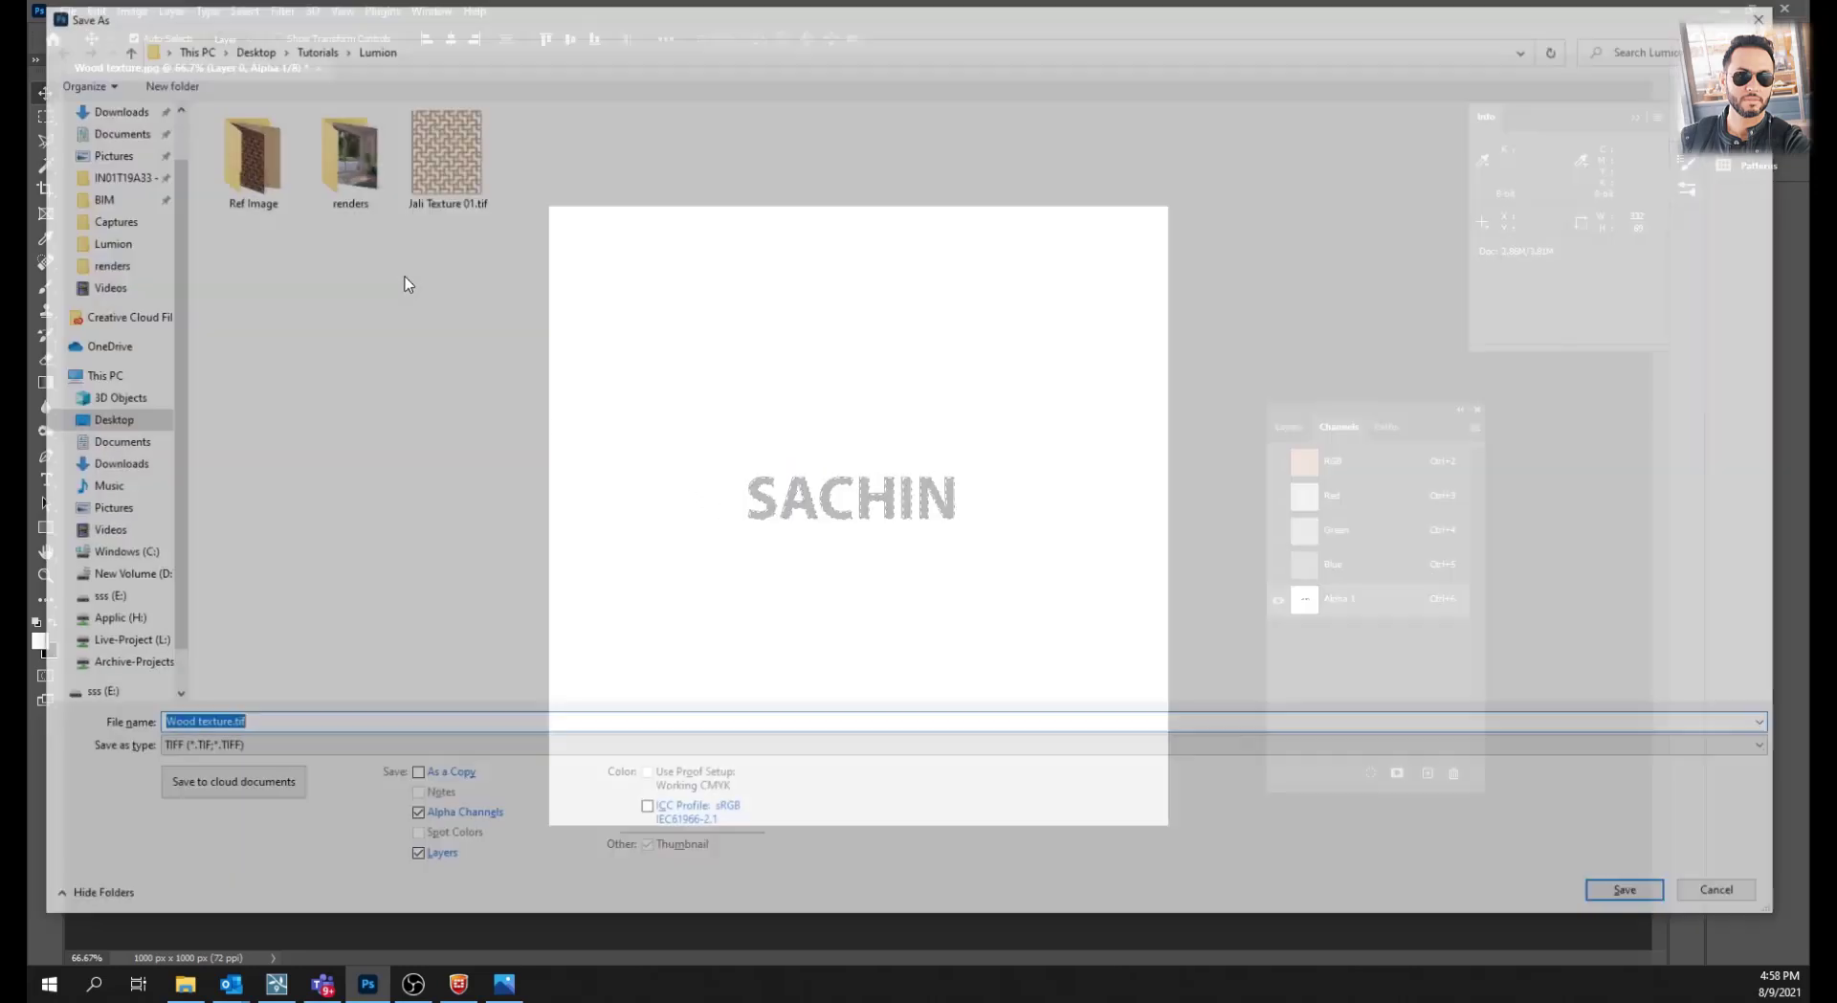
left_click(1722, 895)
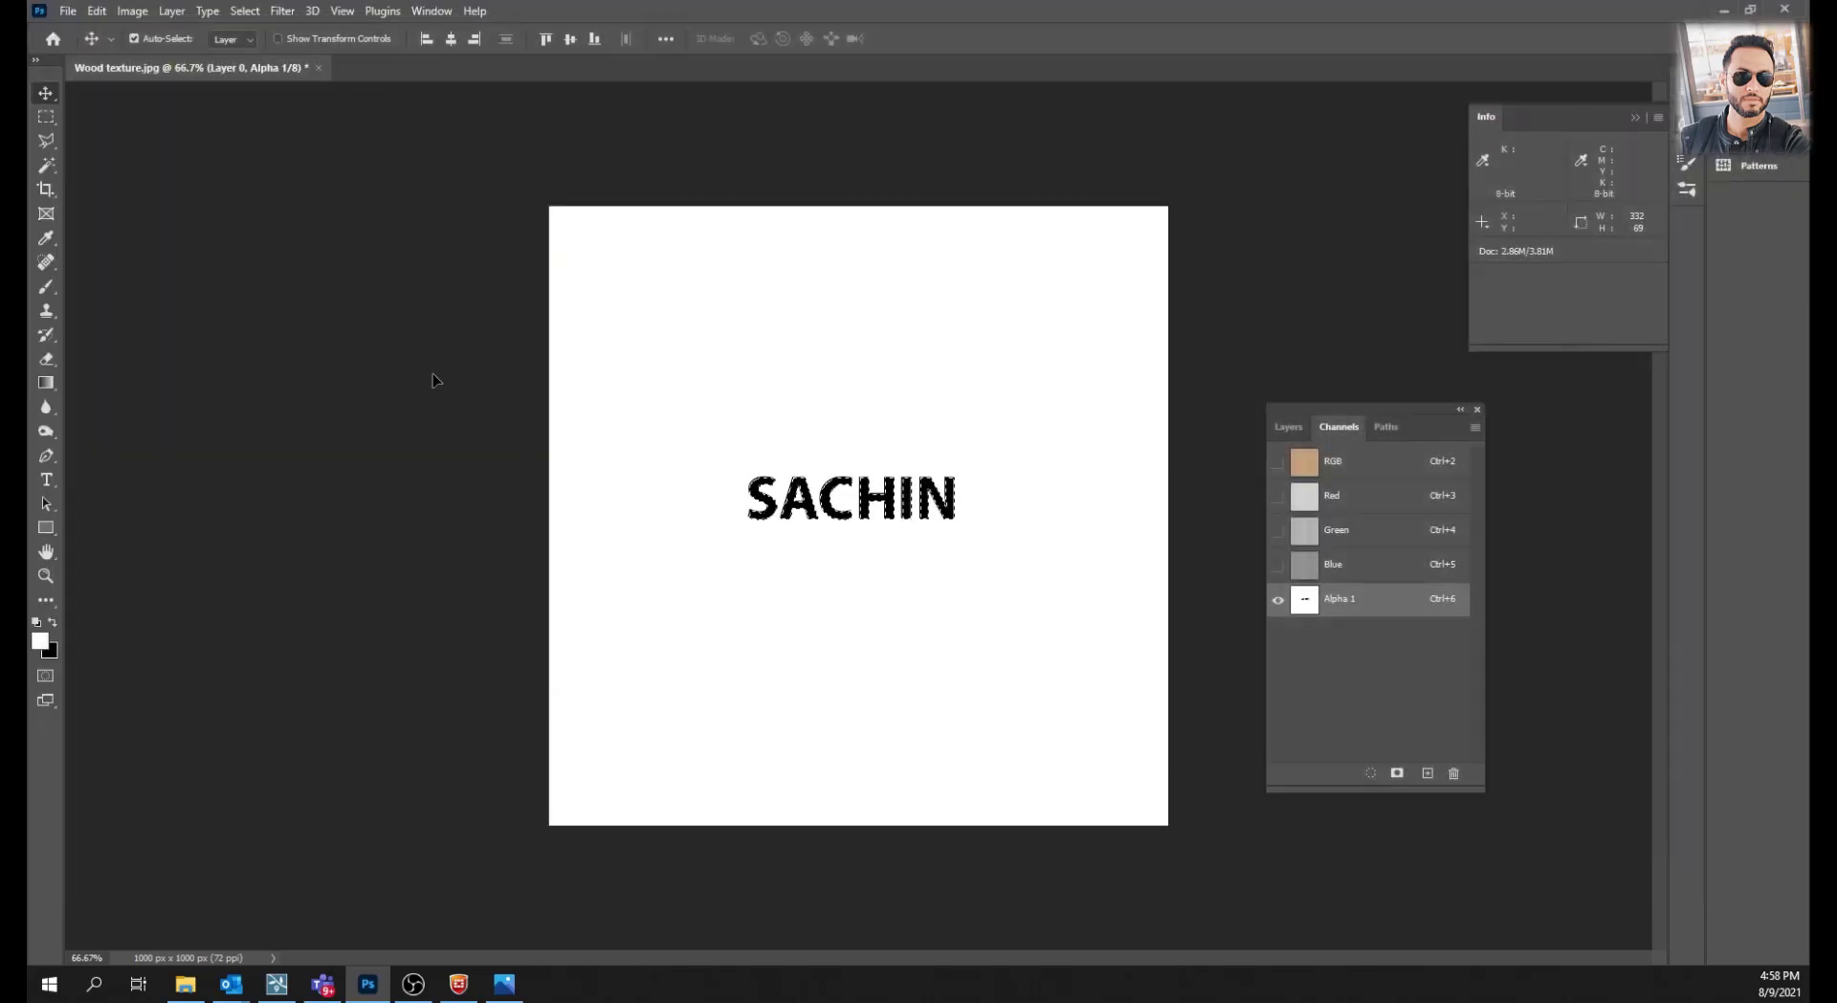
key("ctrl+d")
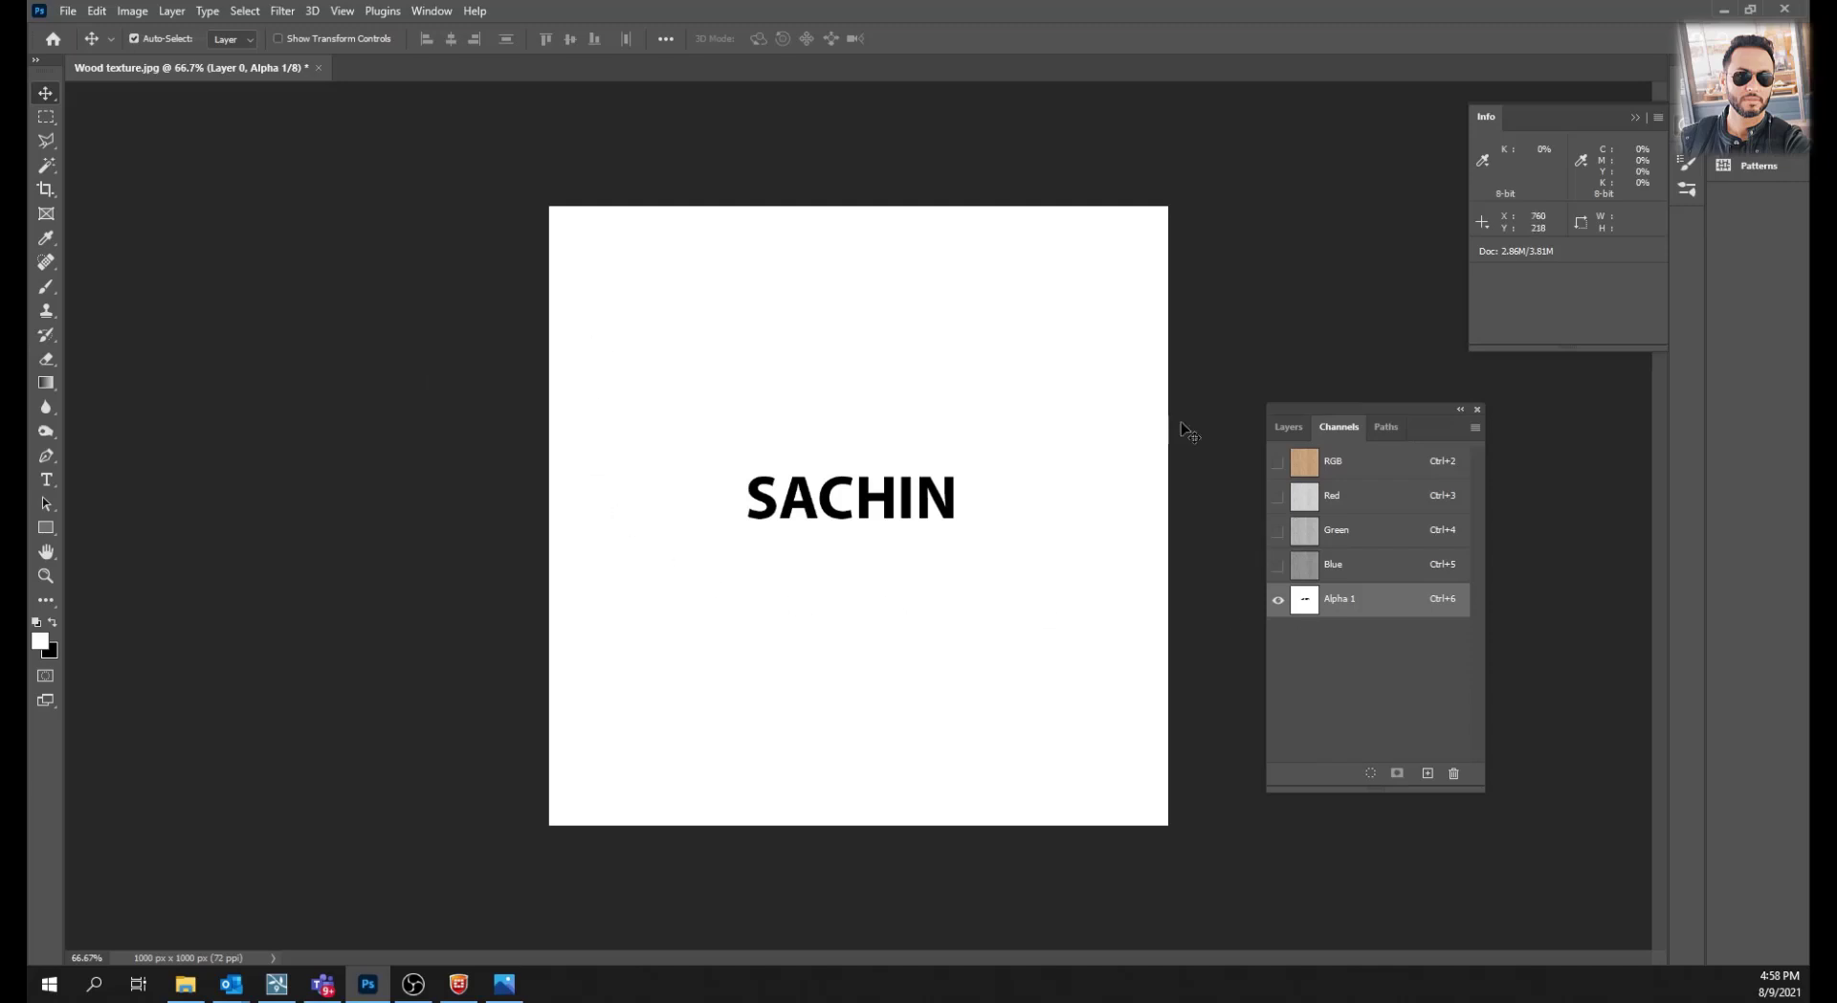
Return to the full-colour wood view and save as Wood texture 02.tif with alpha channels
left_click(1289, 427)
left_click(1313, 544)
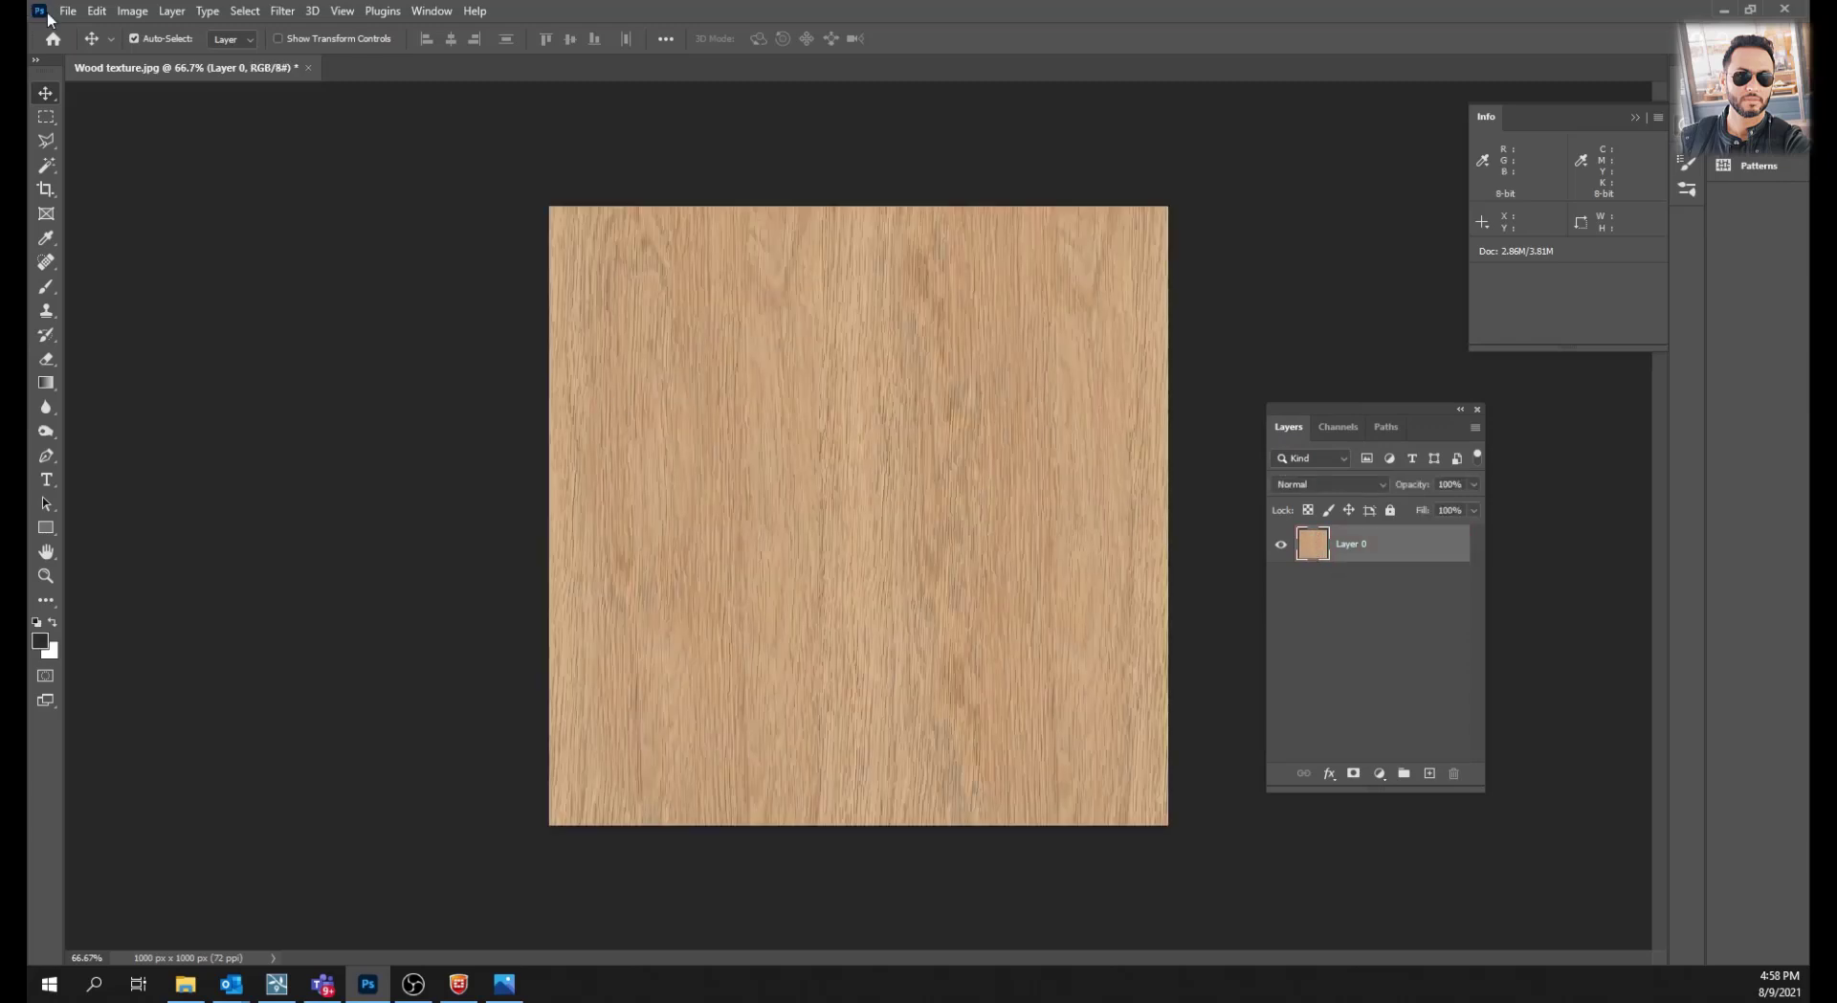
left_click(68, 11)
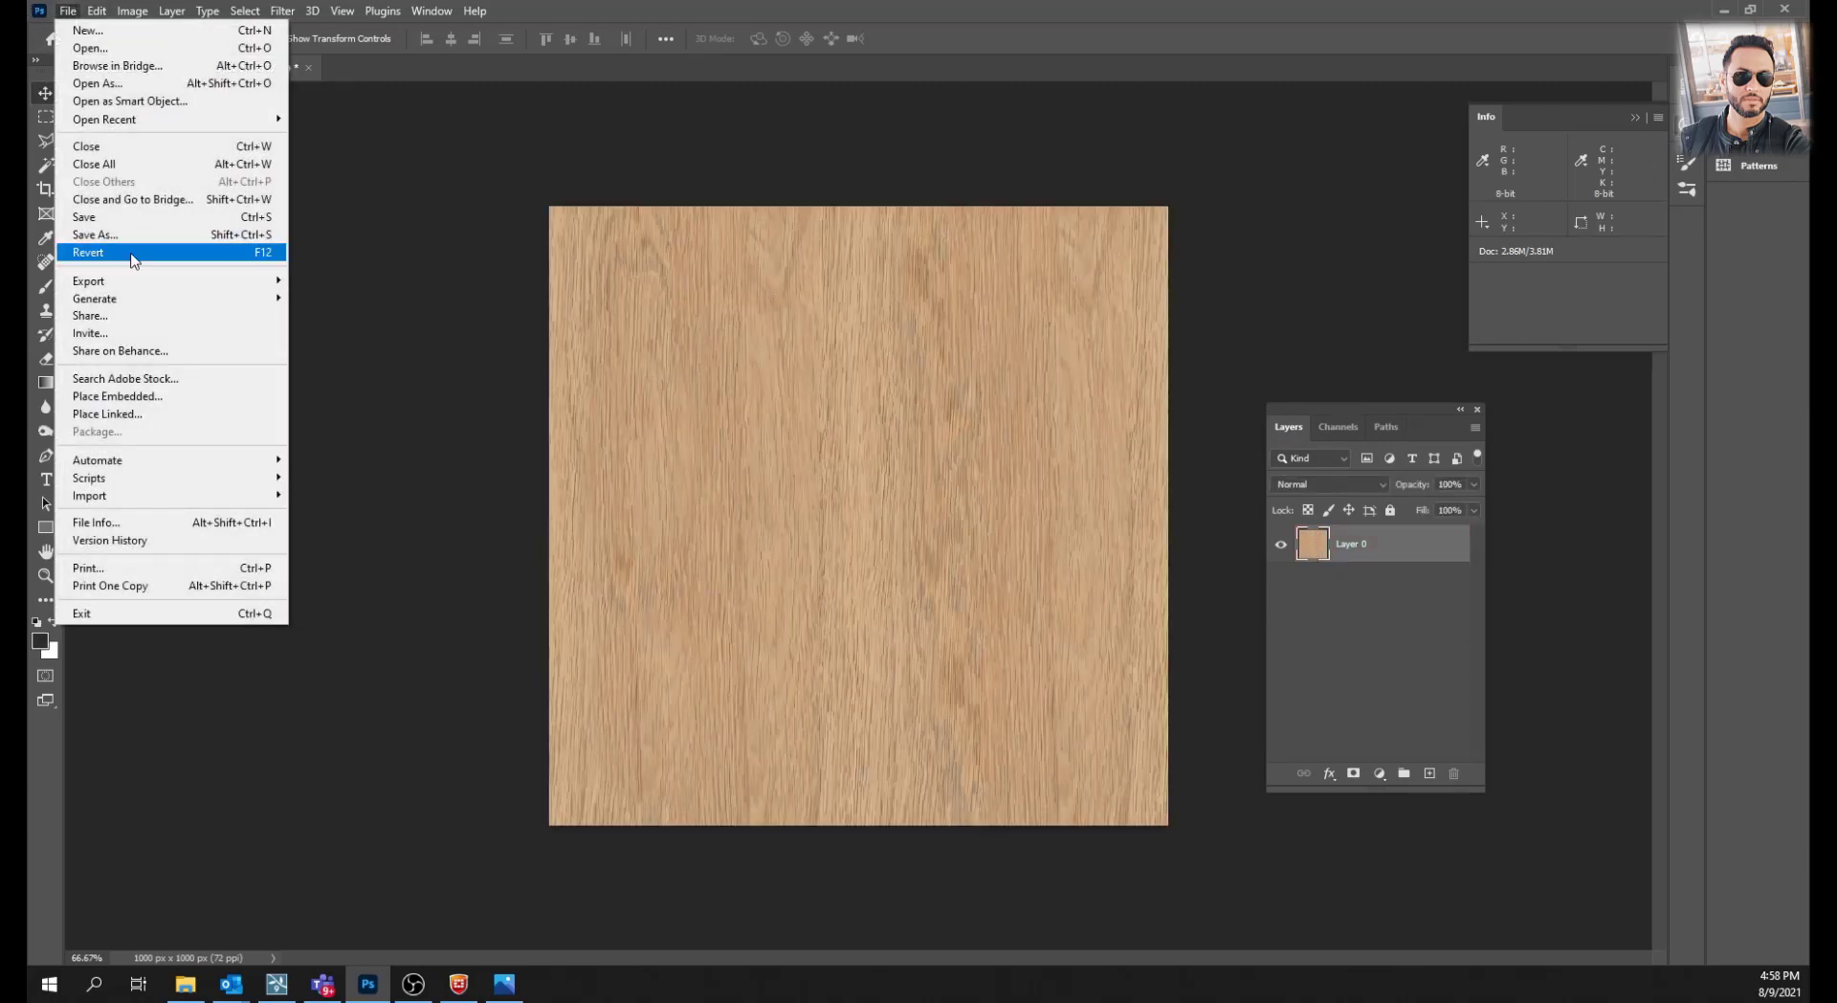
left_click(132, 231)
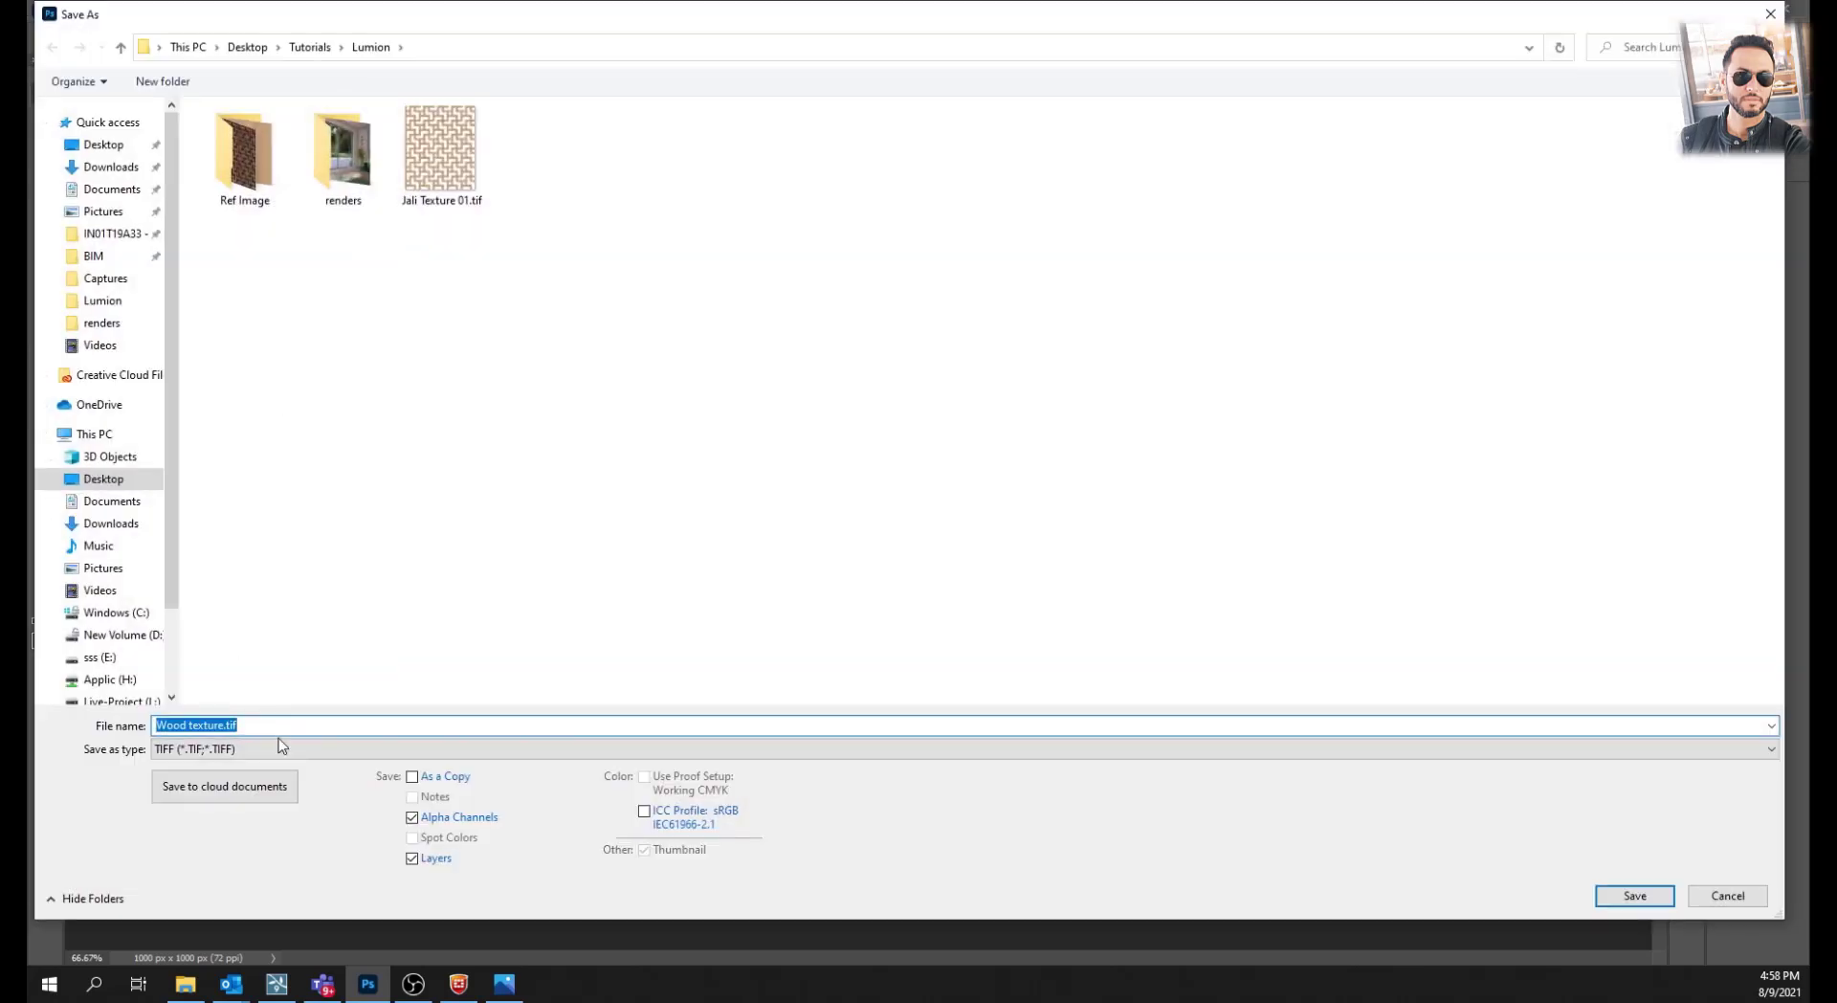
left_click(223, 725)
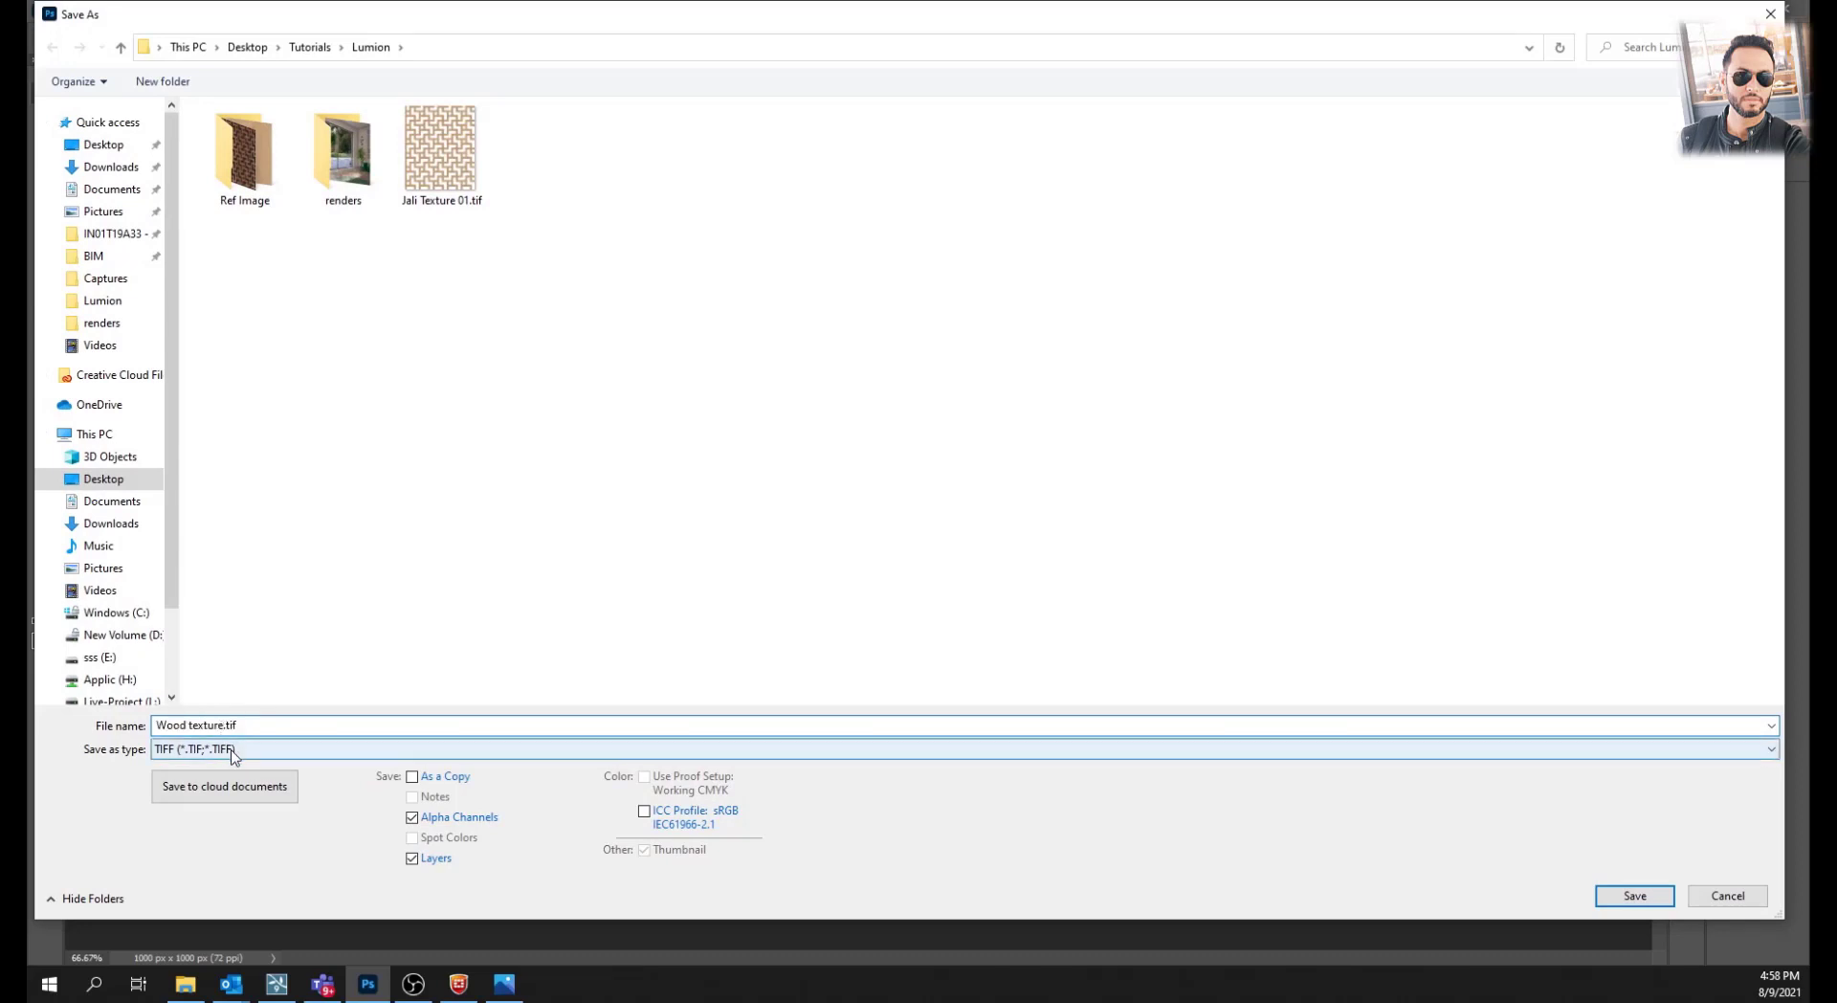
type("02")
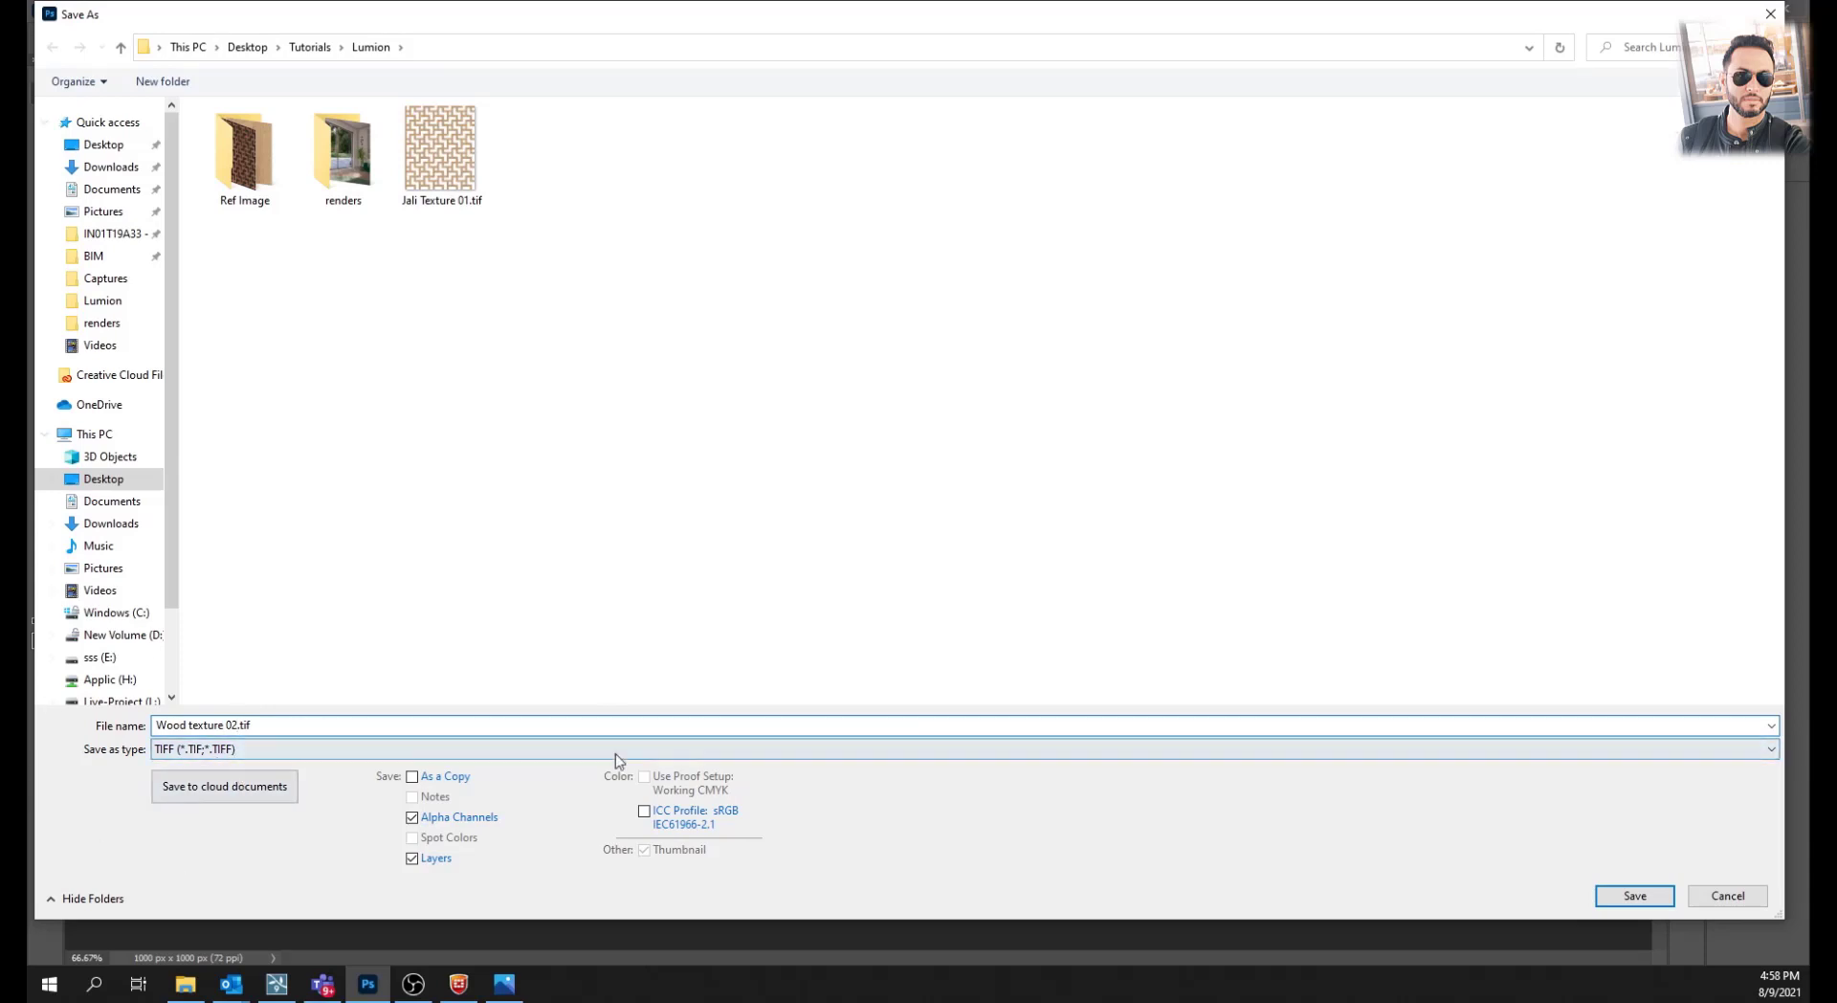
left_click(1645, 896)
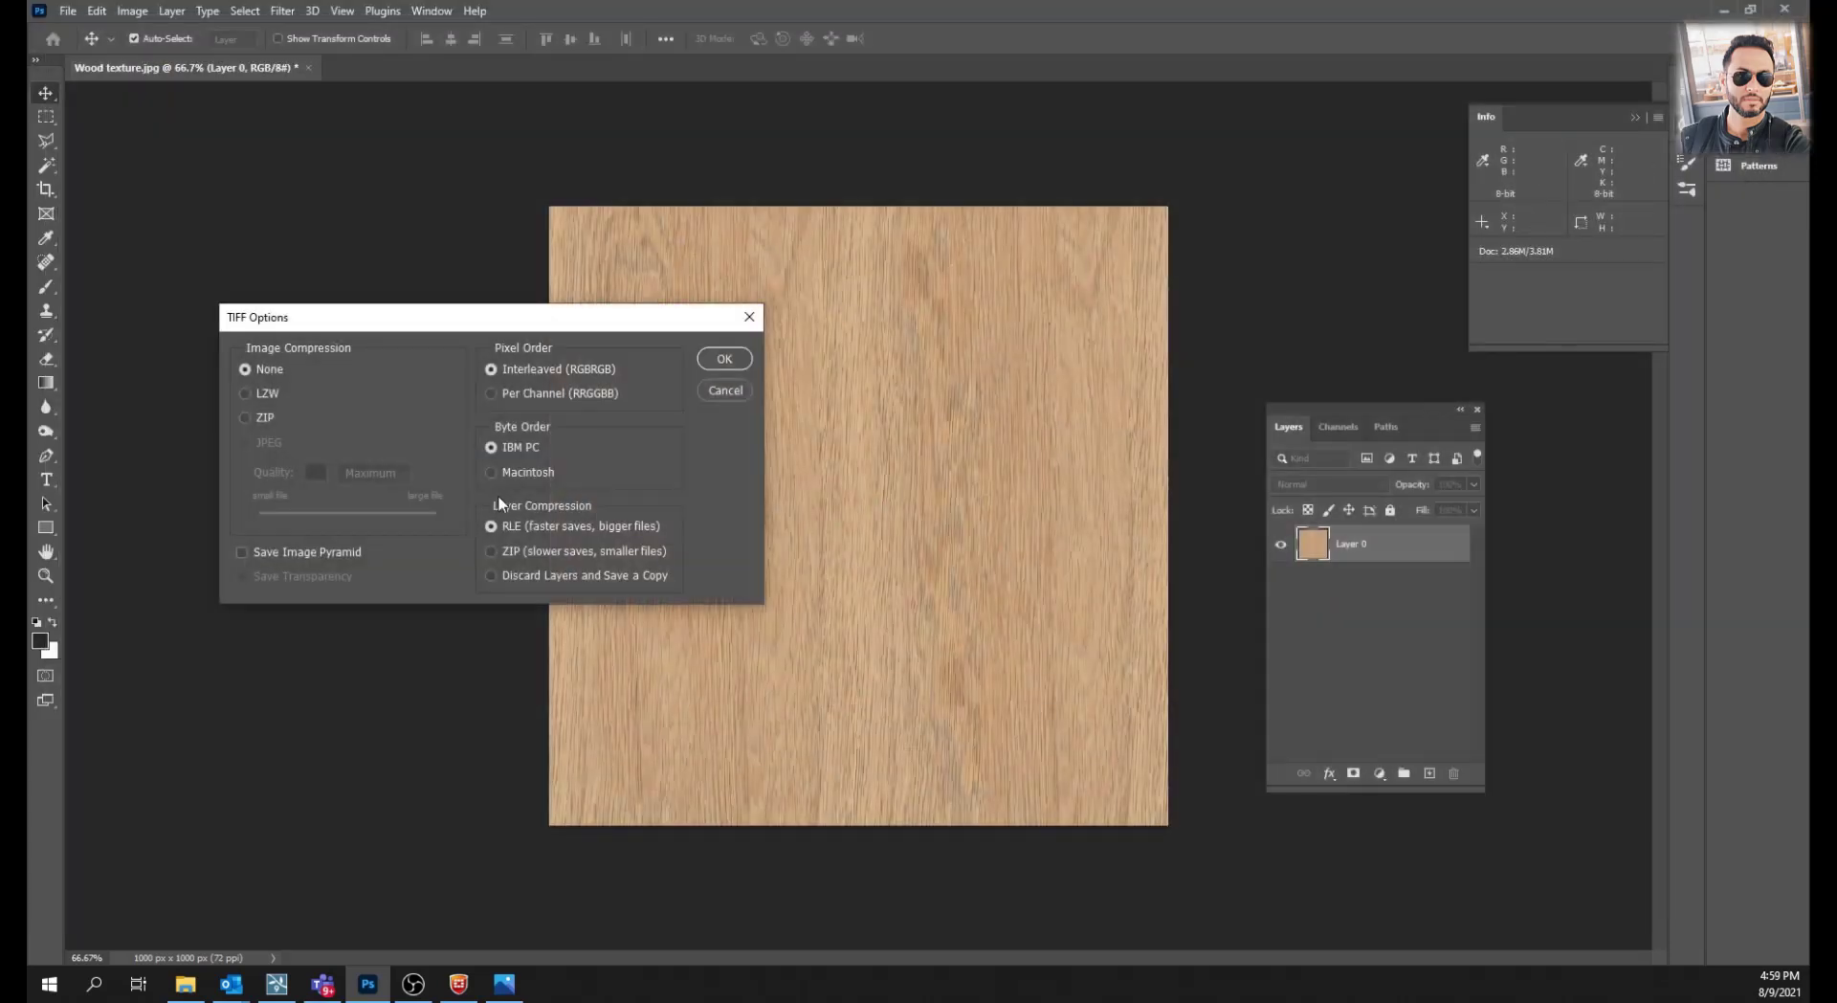
left_click(729, 359)
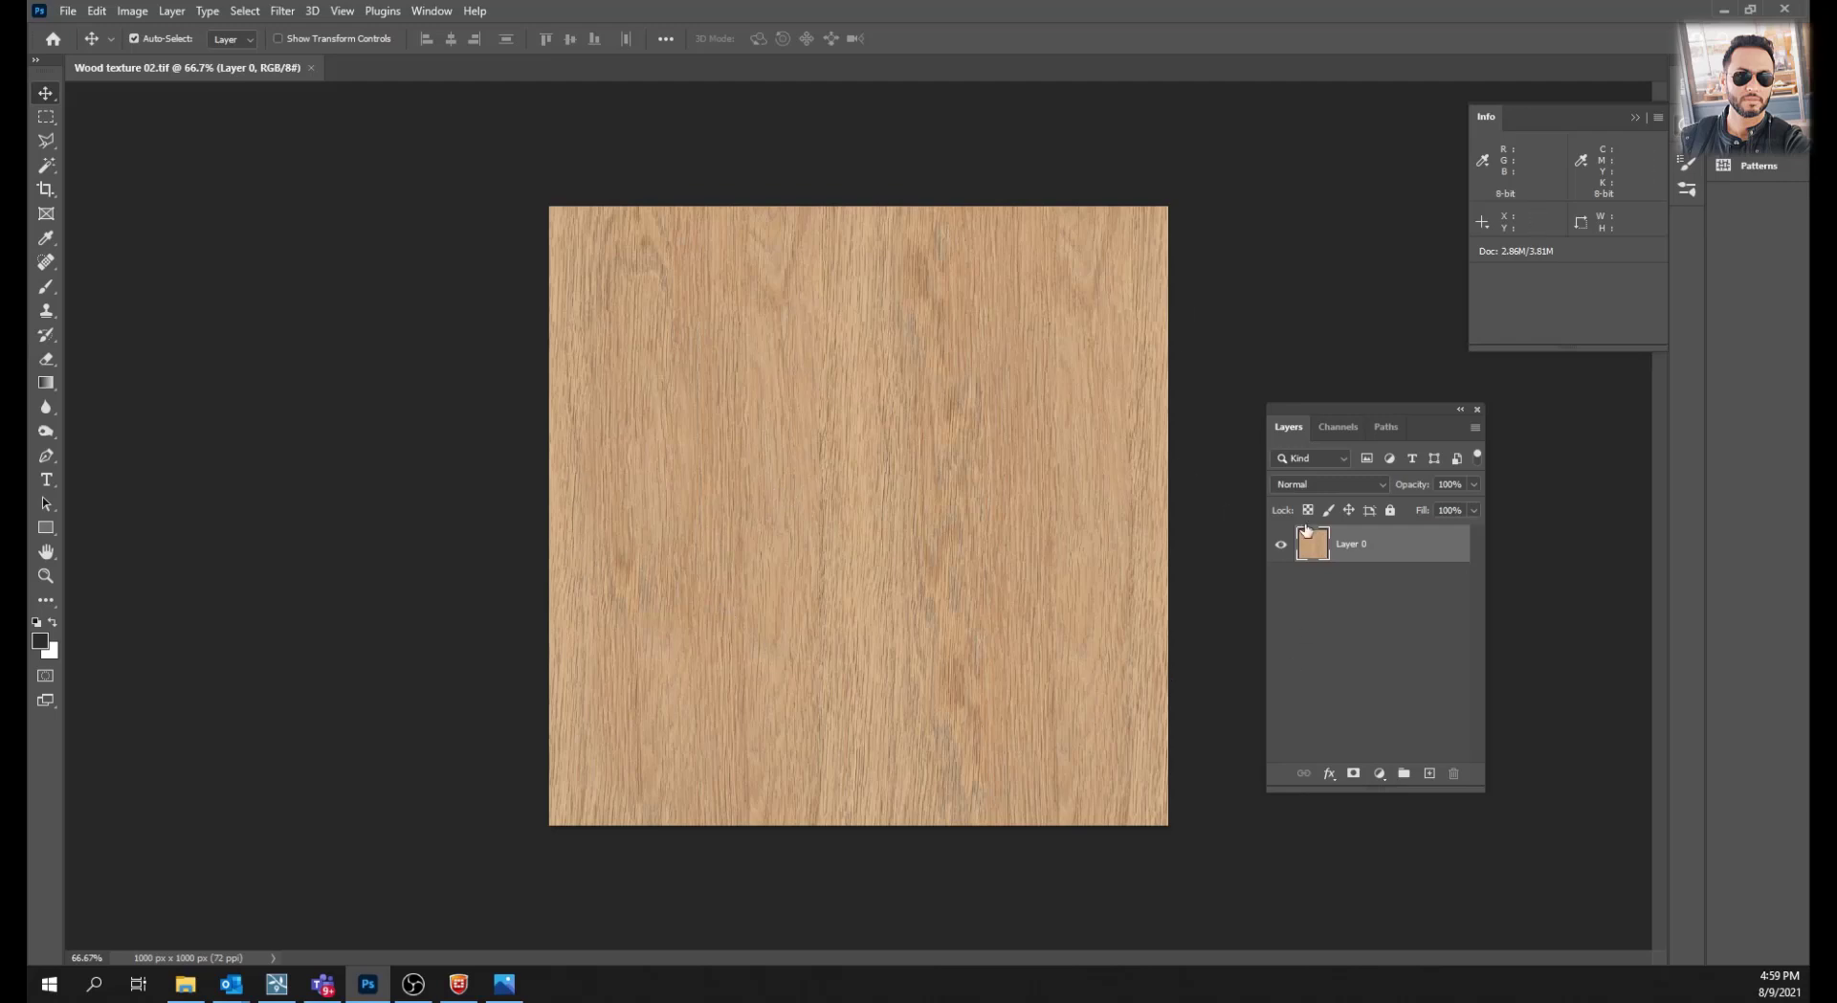
Preview Alpha 1 to confirm the black SACHIN lettering, return to RGB, then switch to Lumion
left_click(1333, 428)
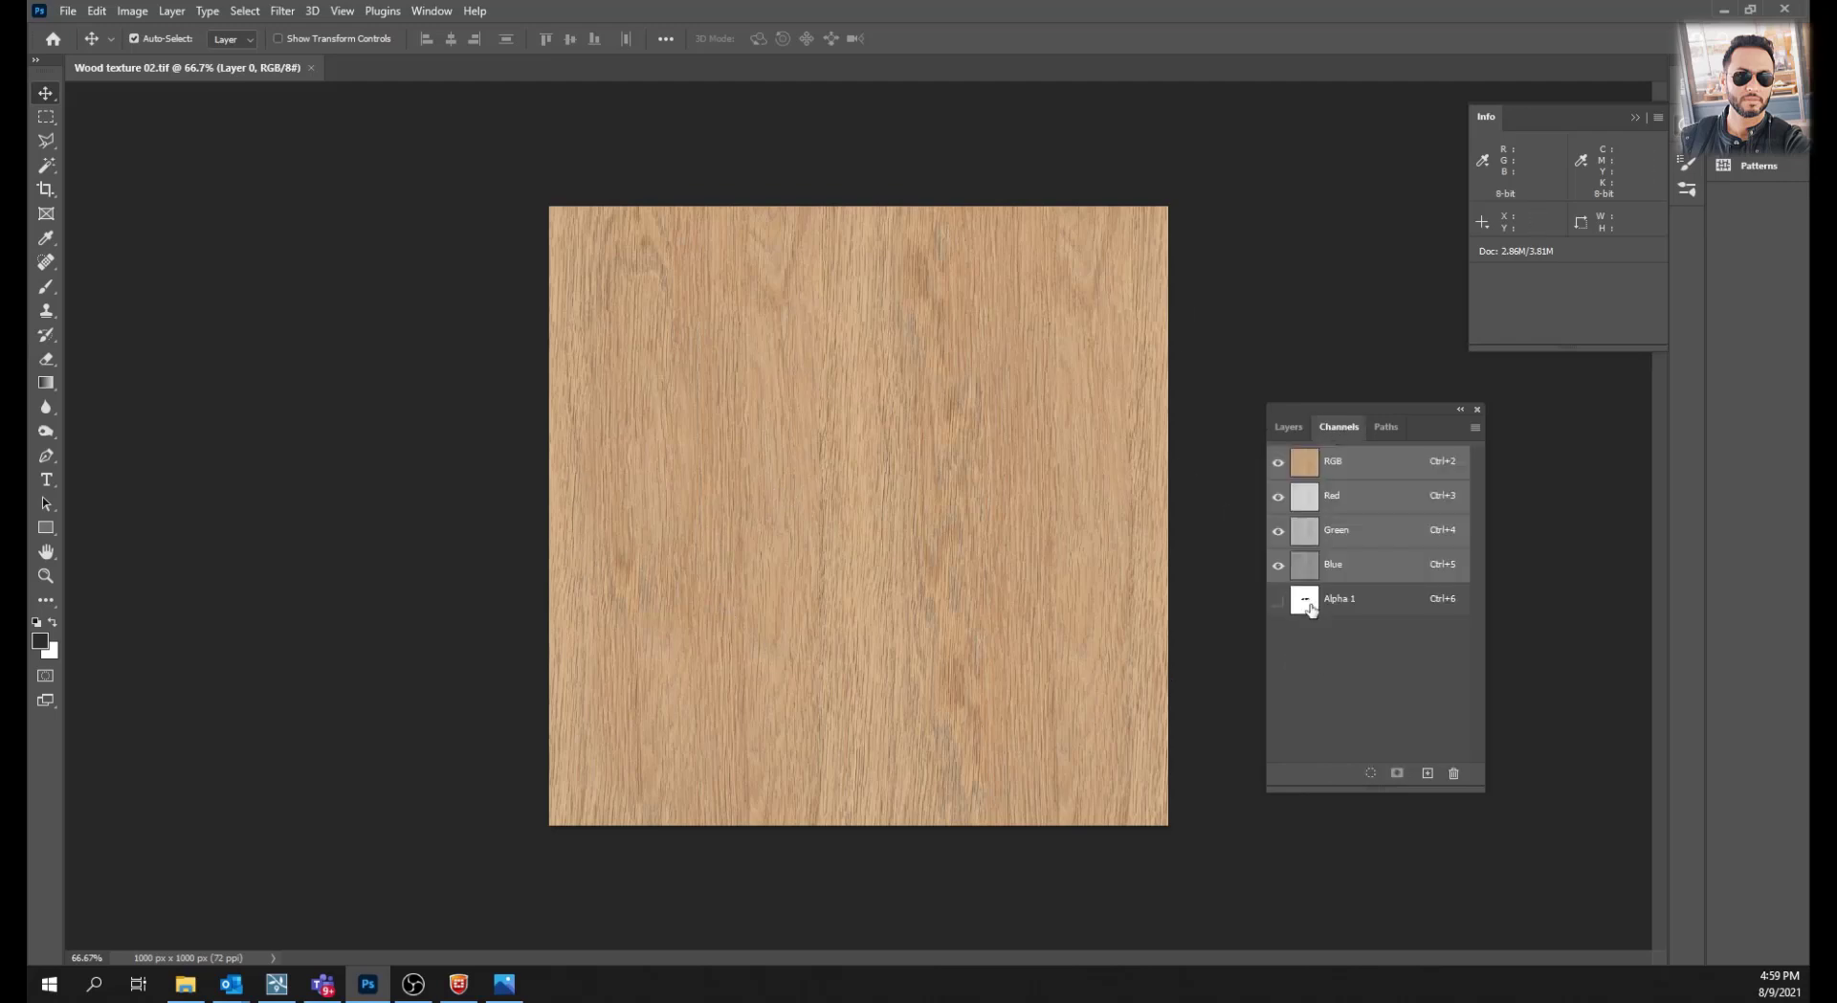
left_click(1308, 605)
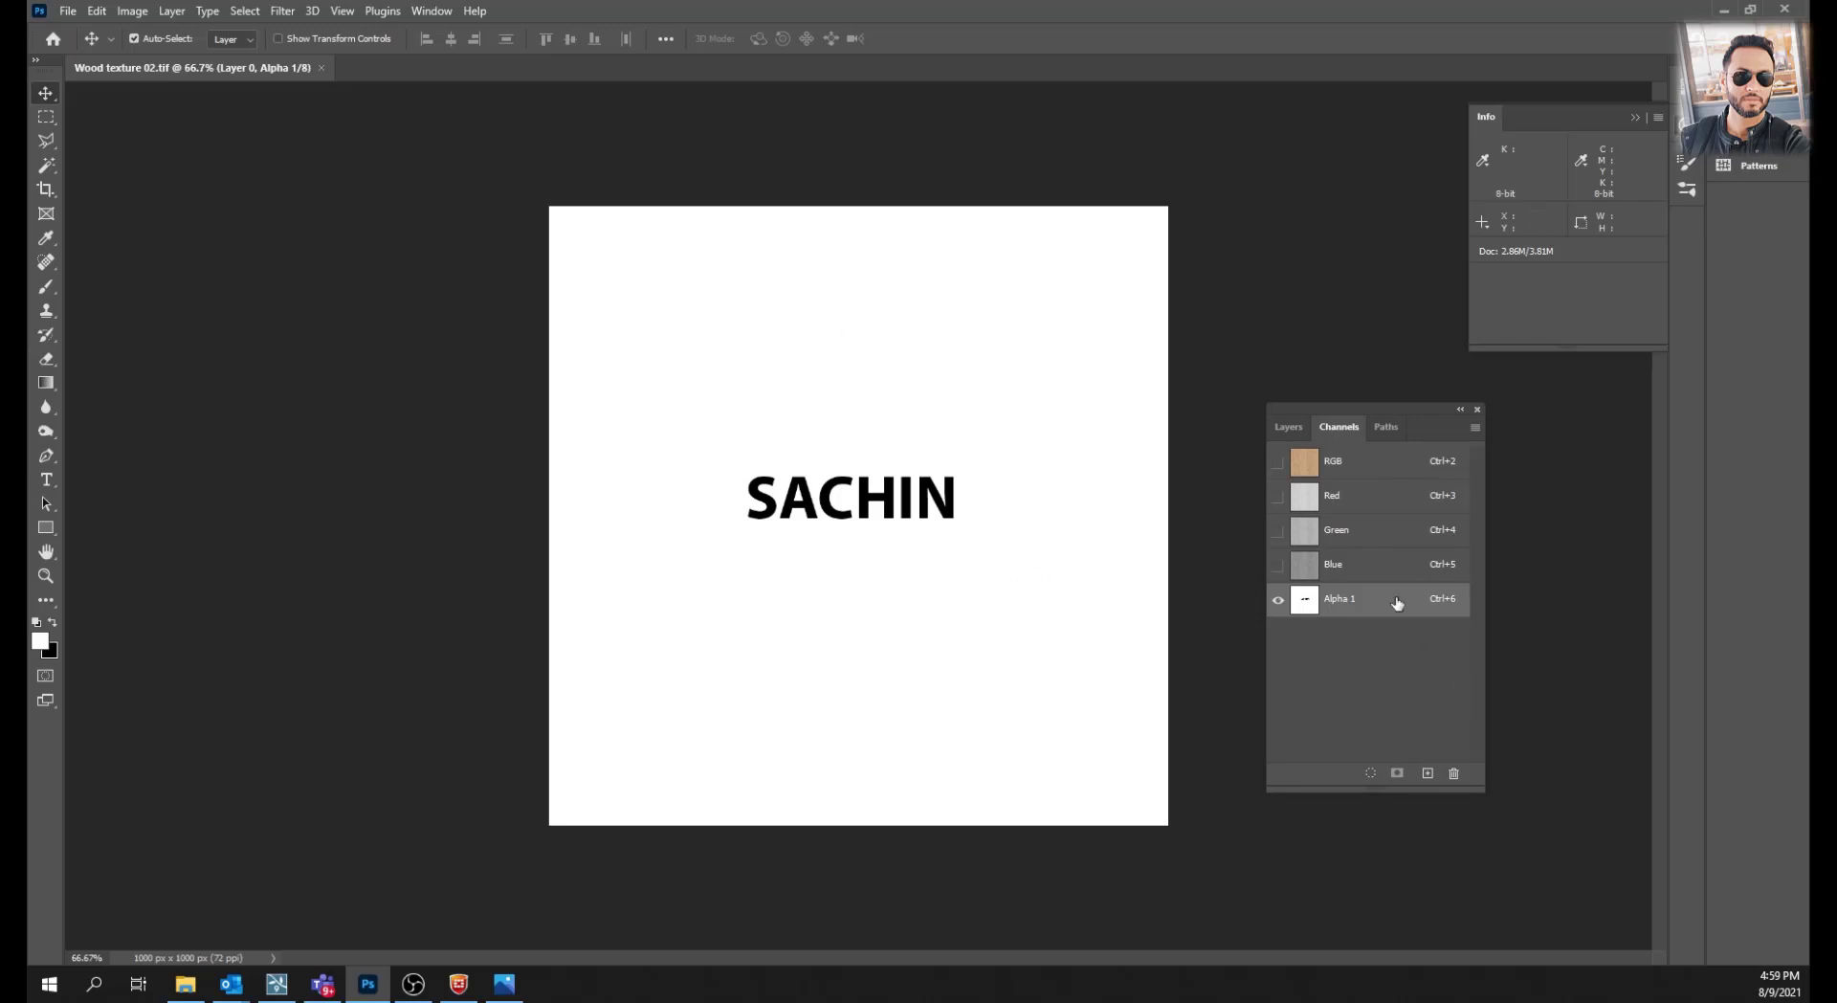
left_click(1332, 455)
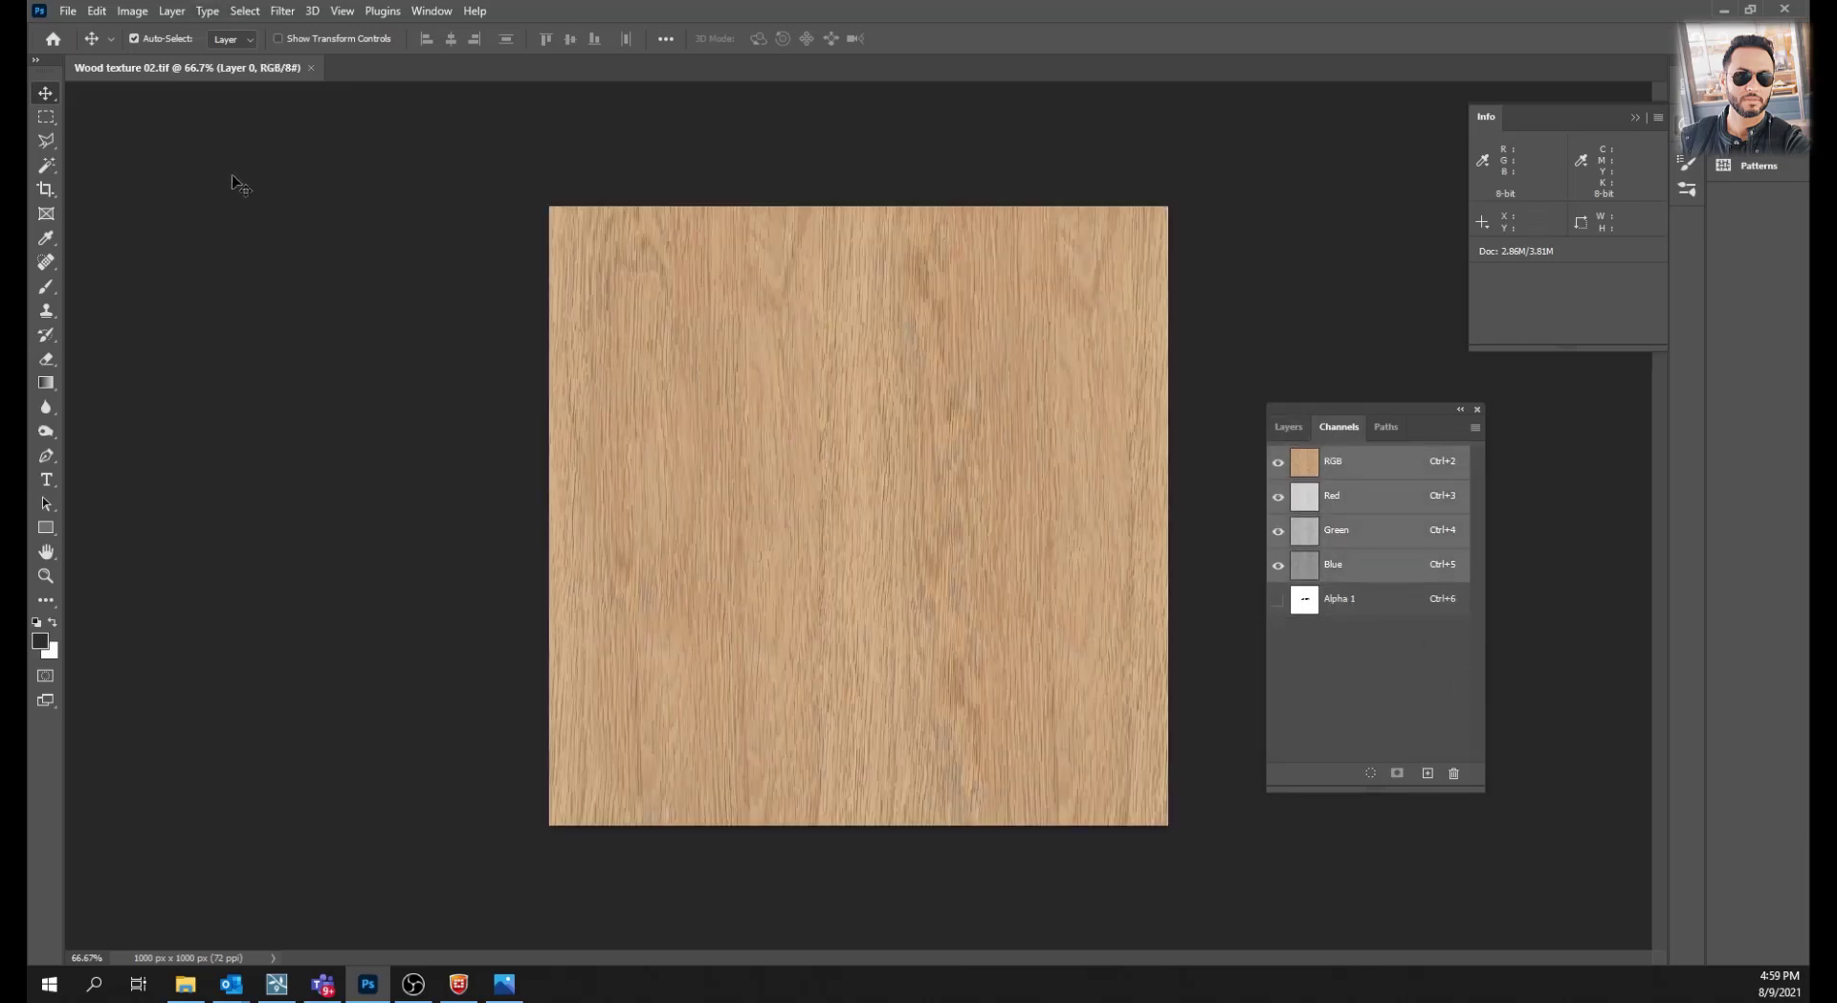
left_click(276, 984)
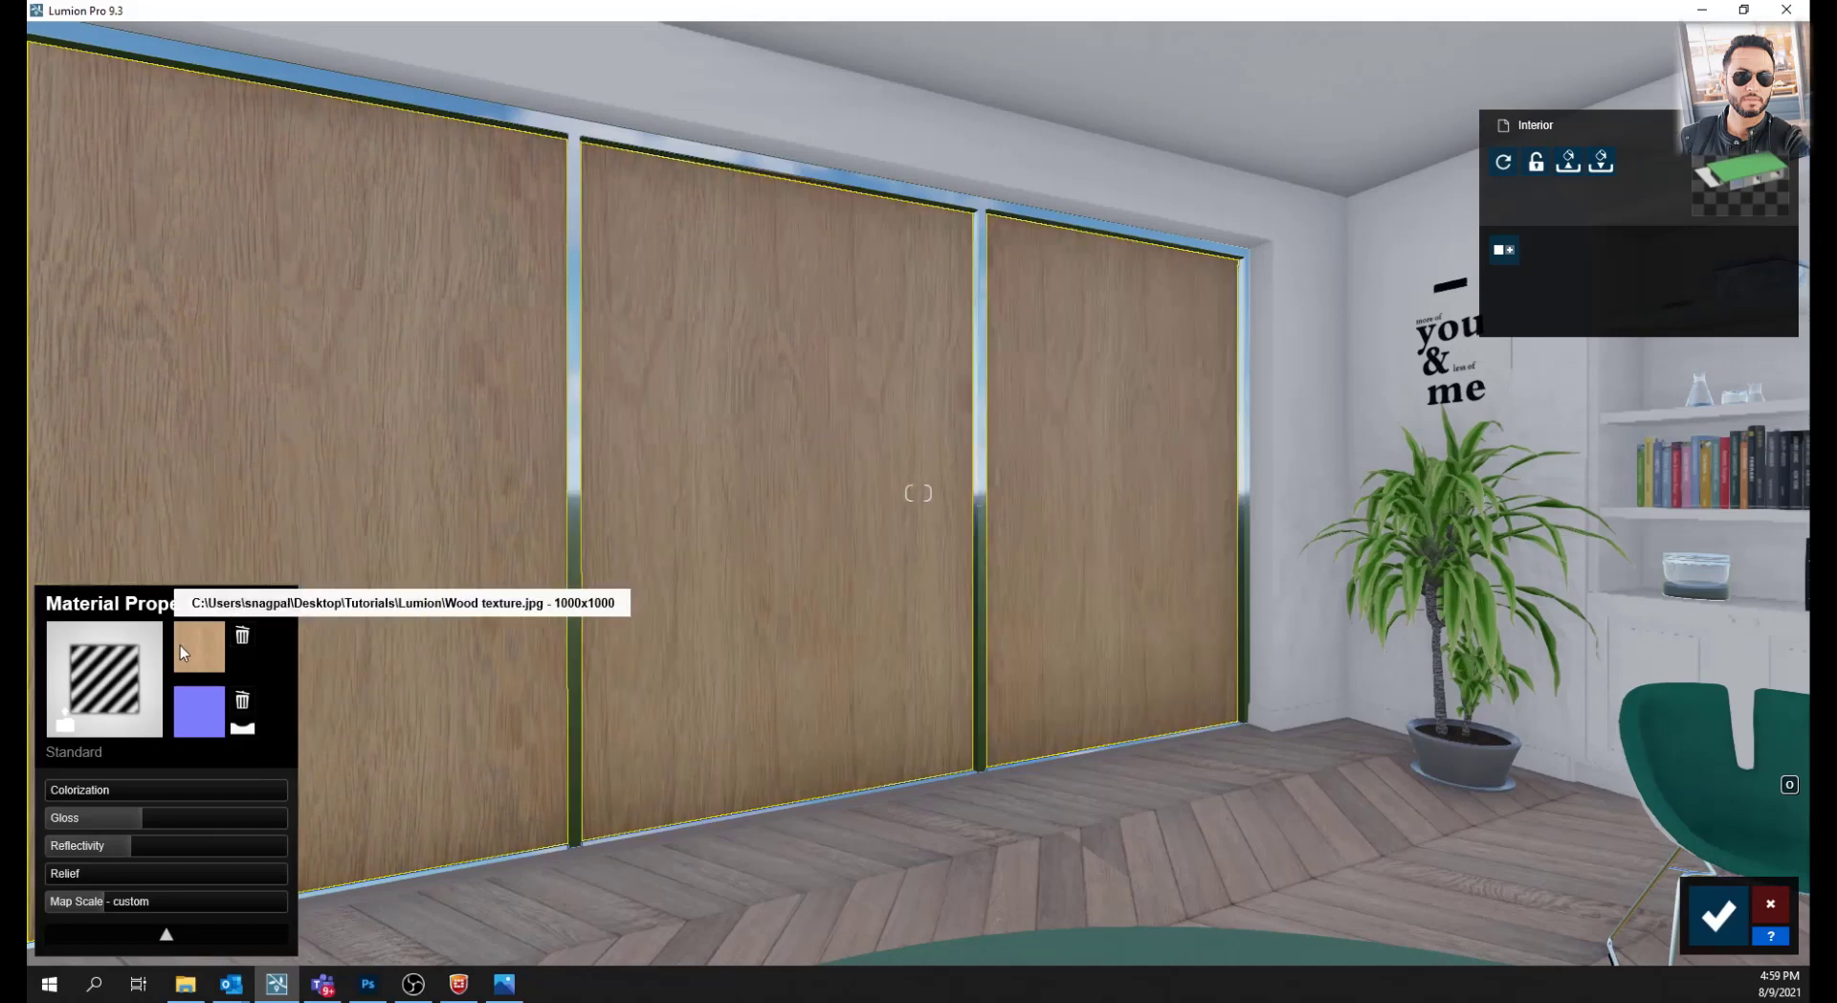
Load Wood texture 02.tif as the wall panels' colour map
left_click(180, 645)
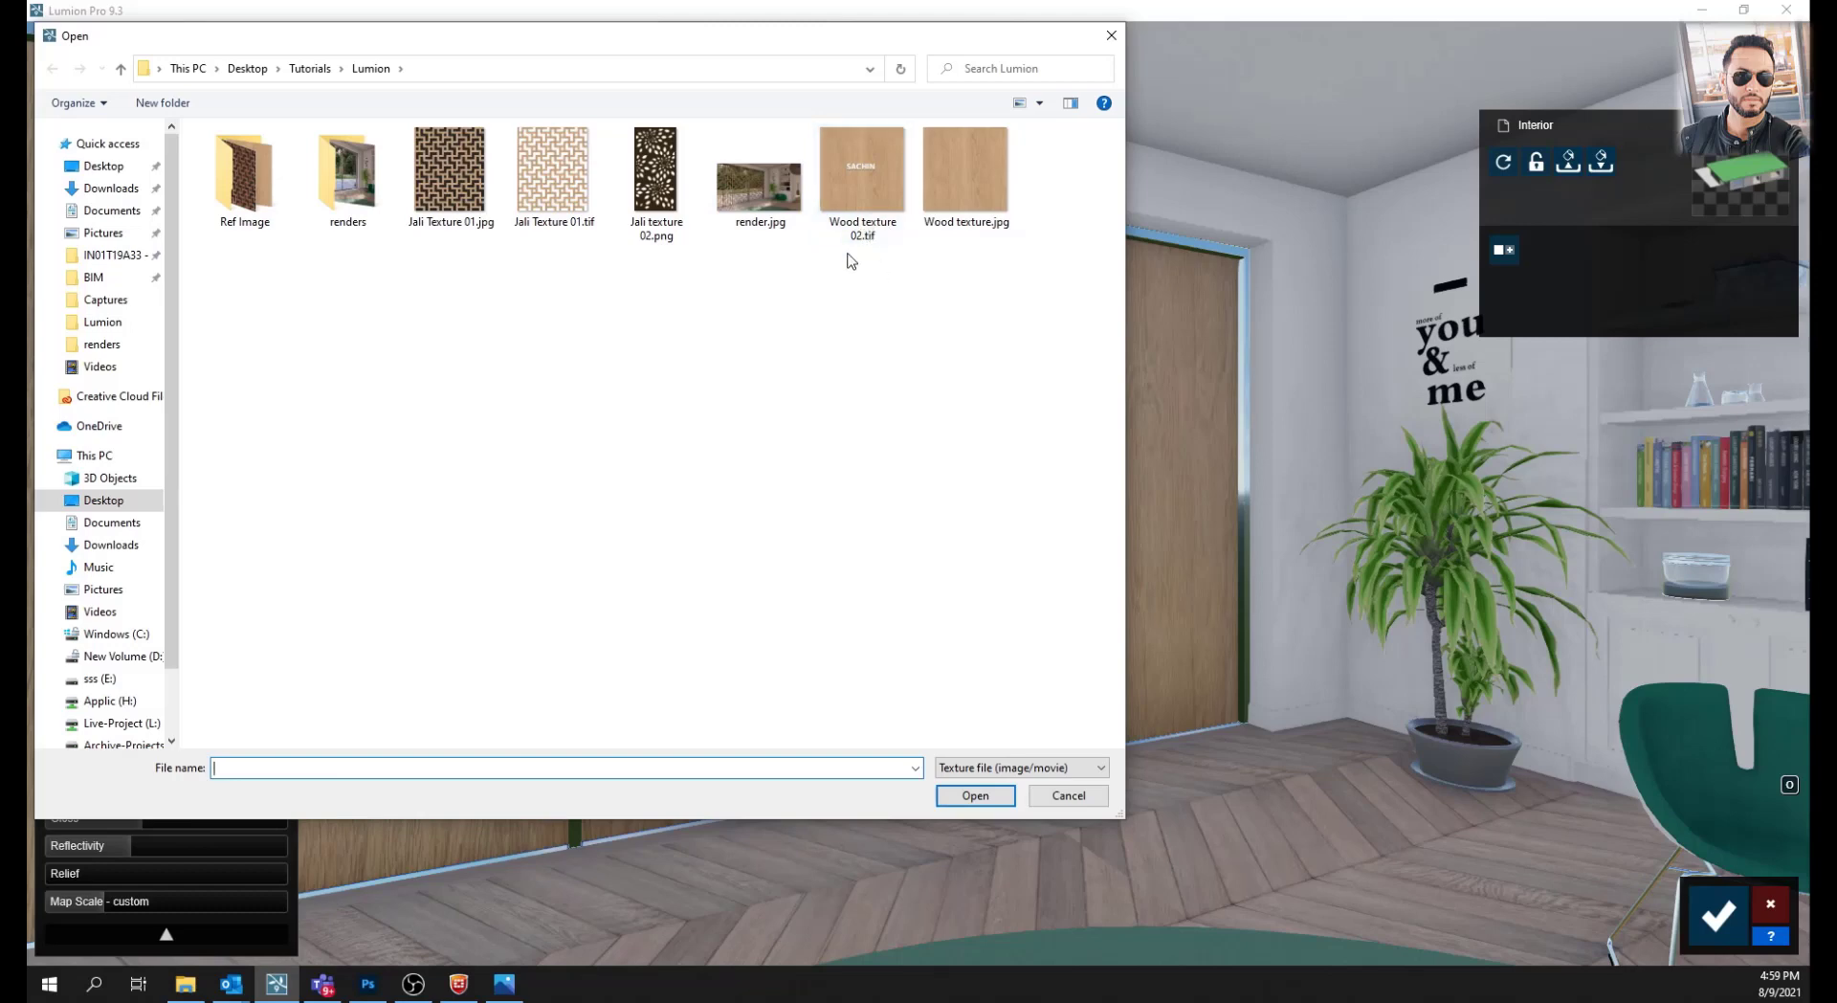
left_click(890, 230)
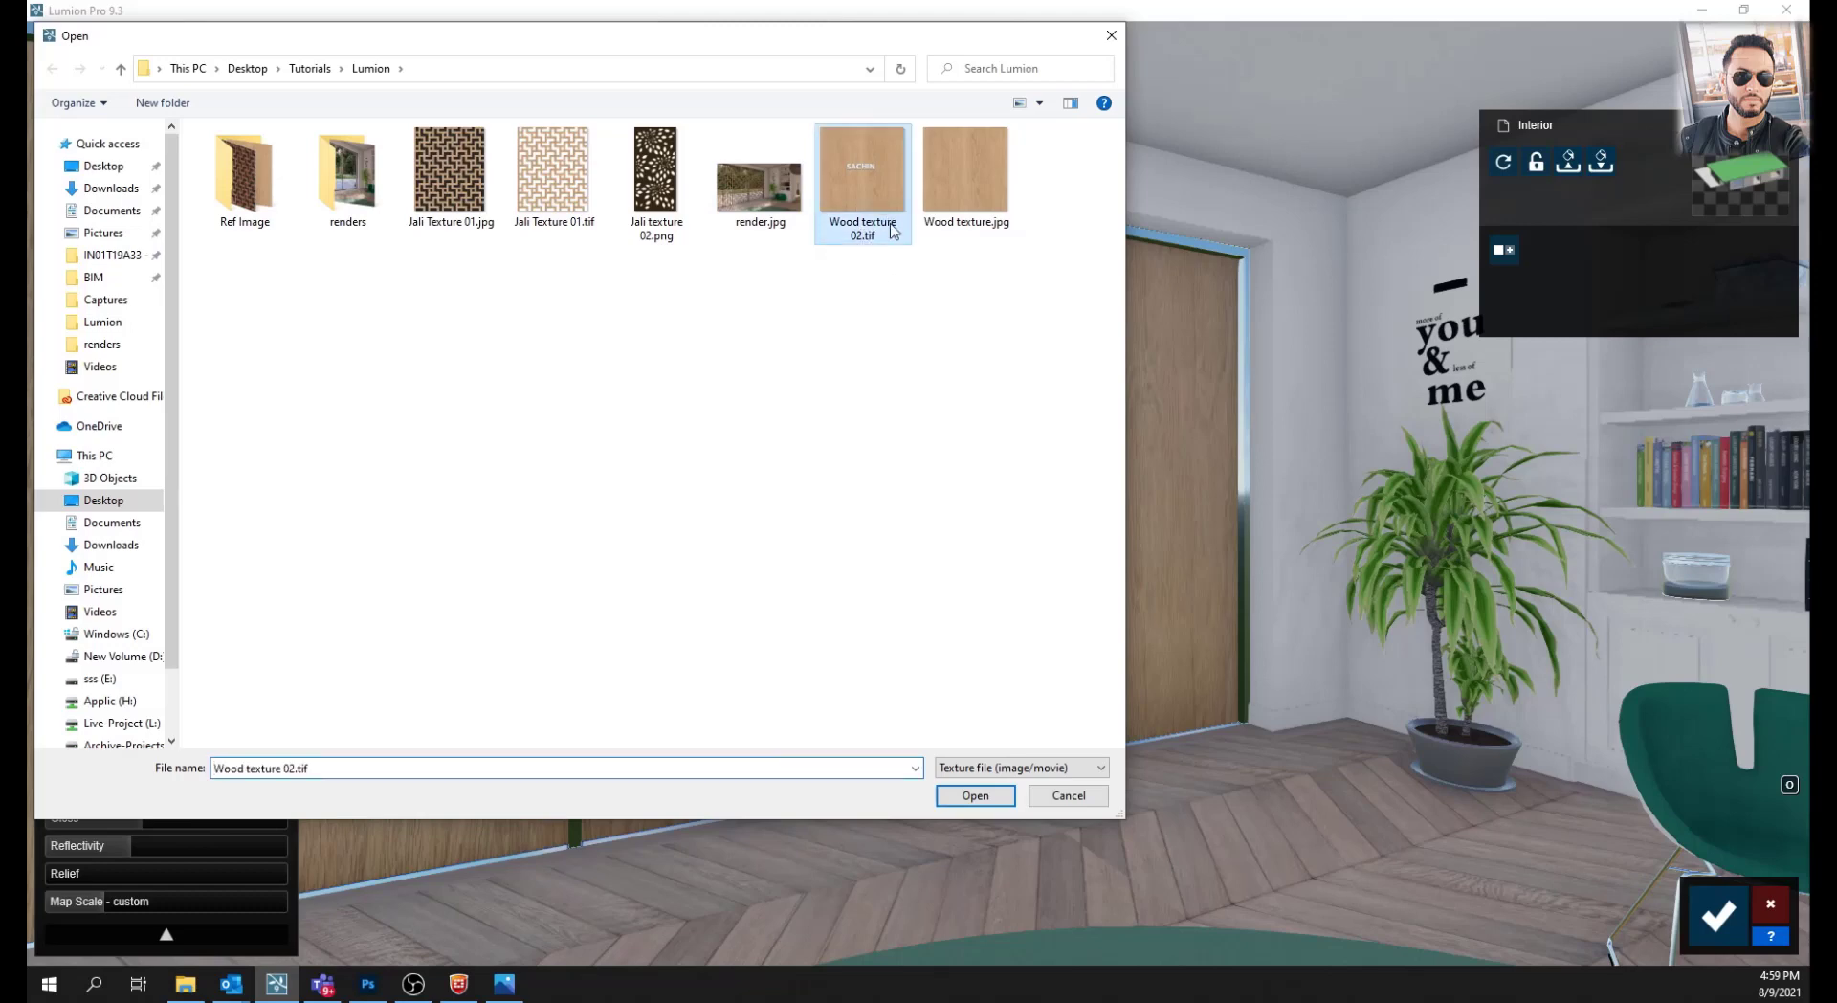
left_click(975, 795)
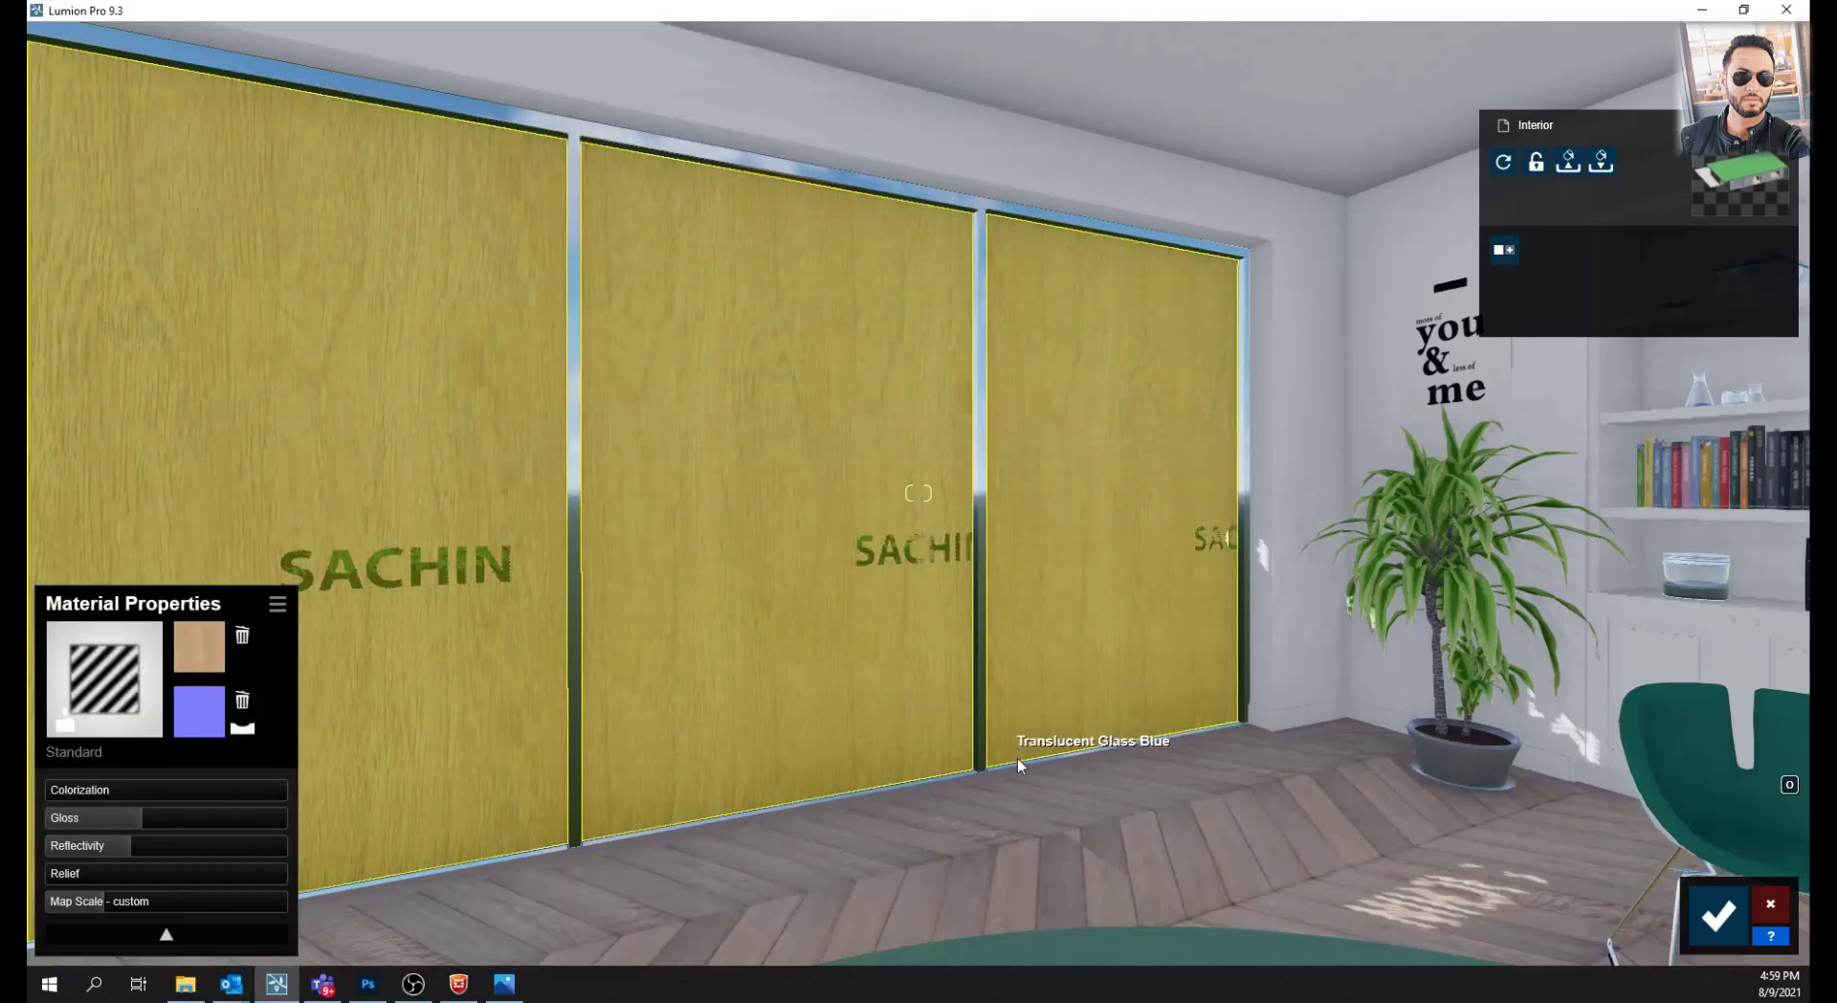
Orbit around the wall to inspect the SACHIN cutouts in the wood panels
right_click_drag(821, 699, 756, 670)
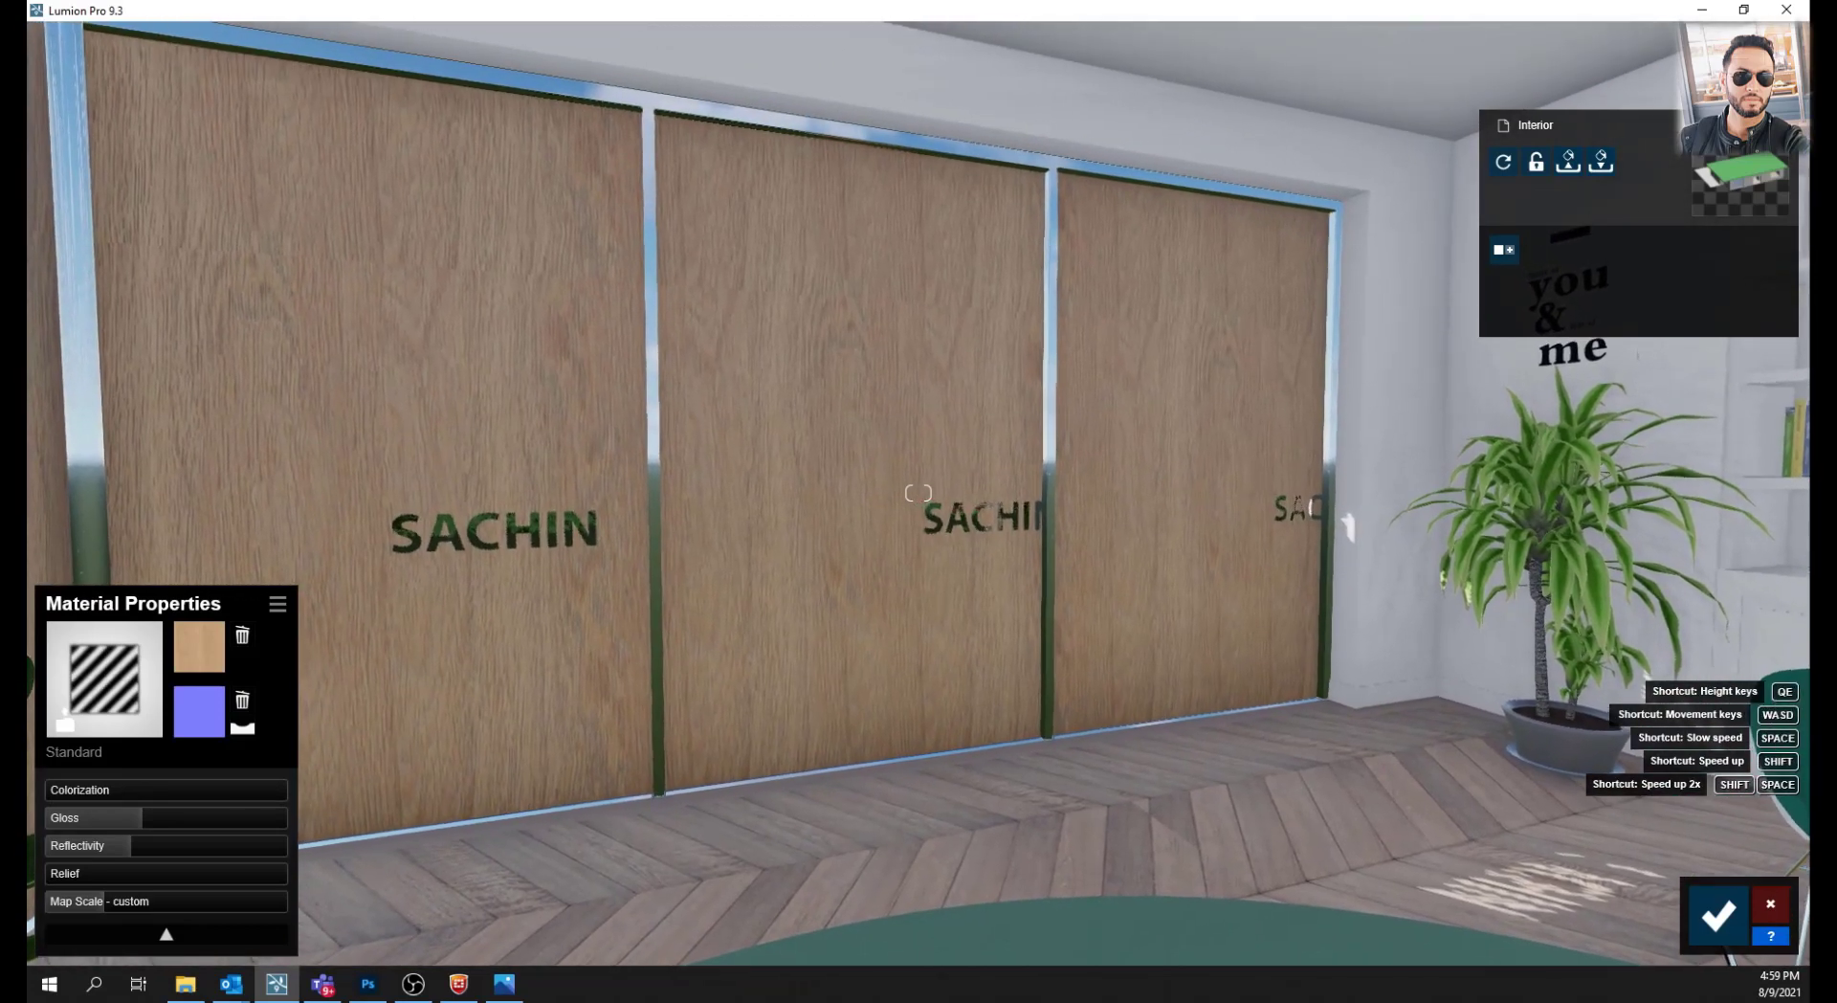
right_click_drag(918, 492, 947, 498)
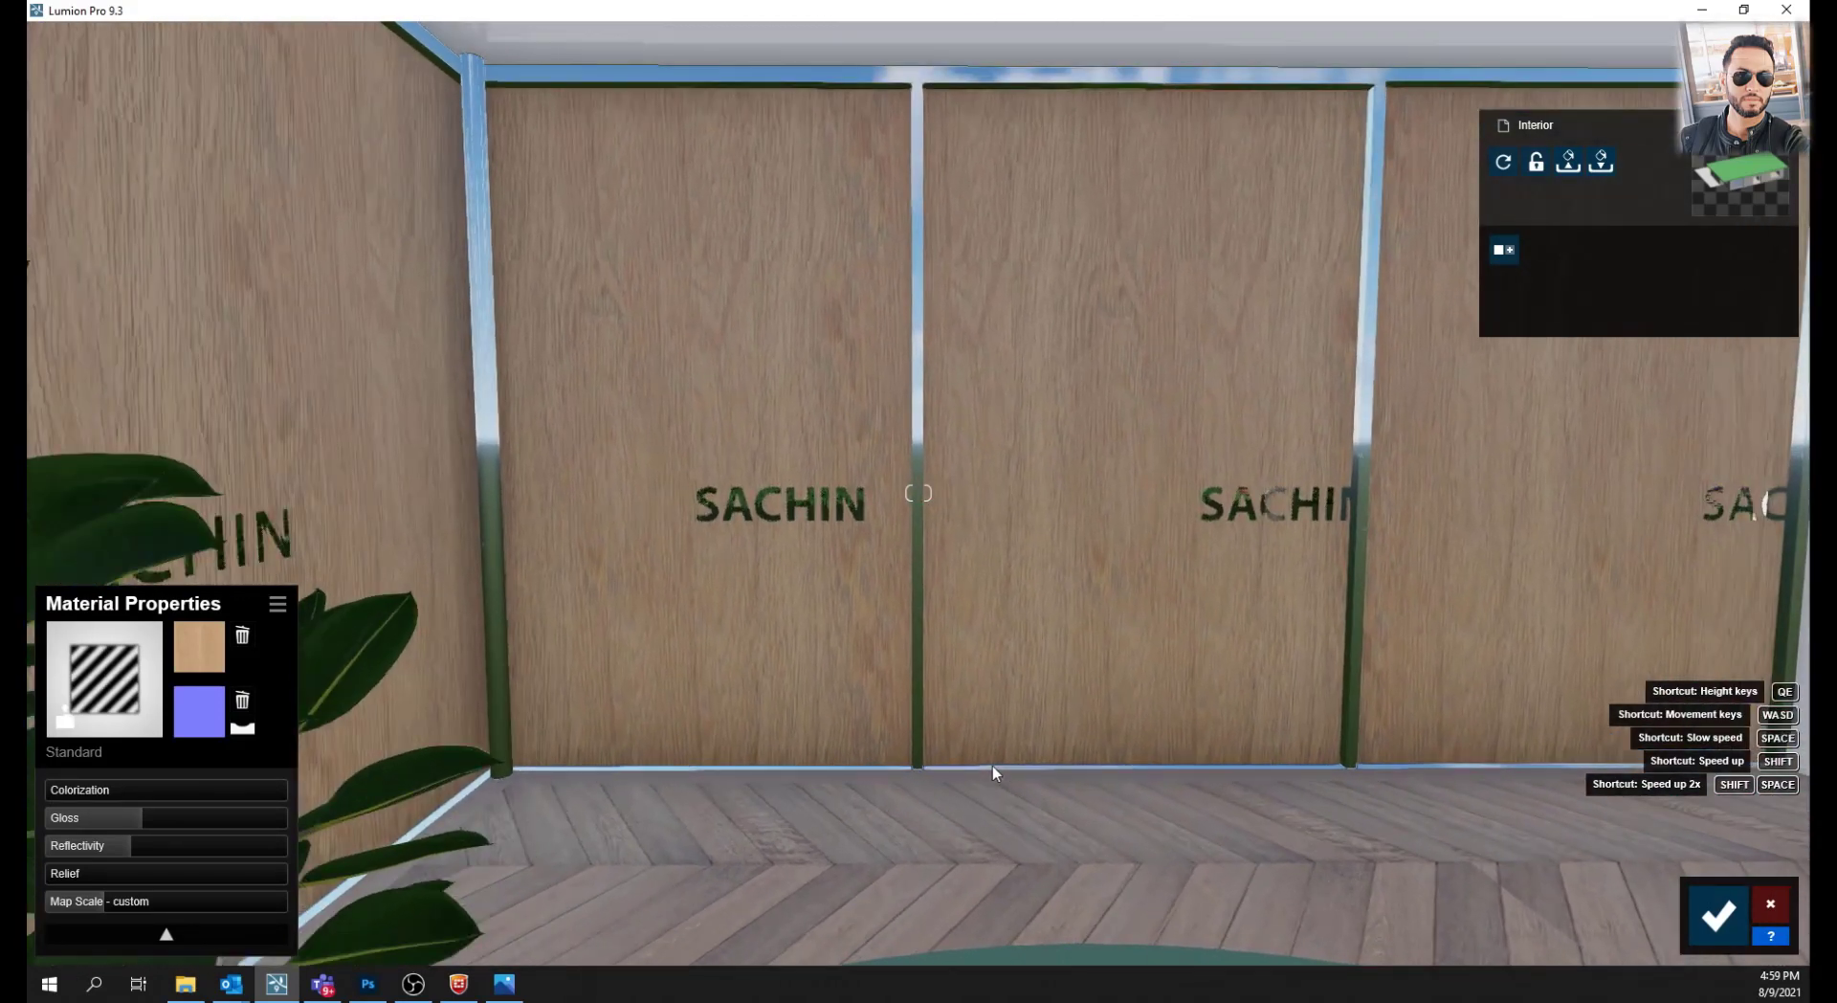
right_click_drag(918, 492, 833, 813)
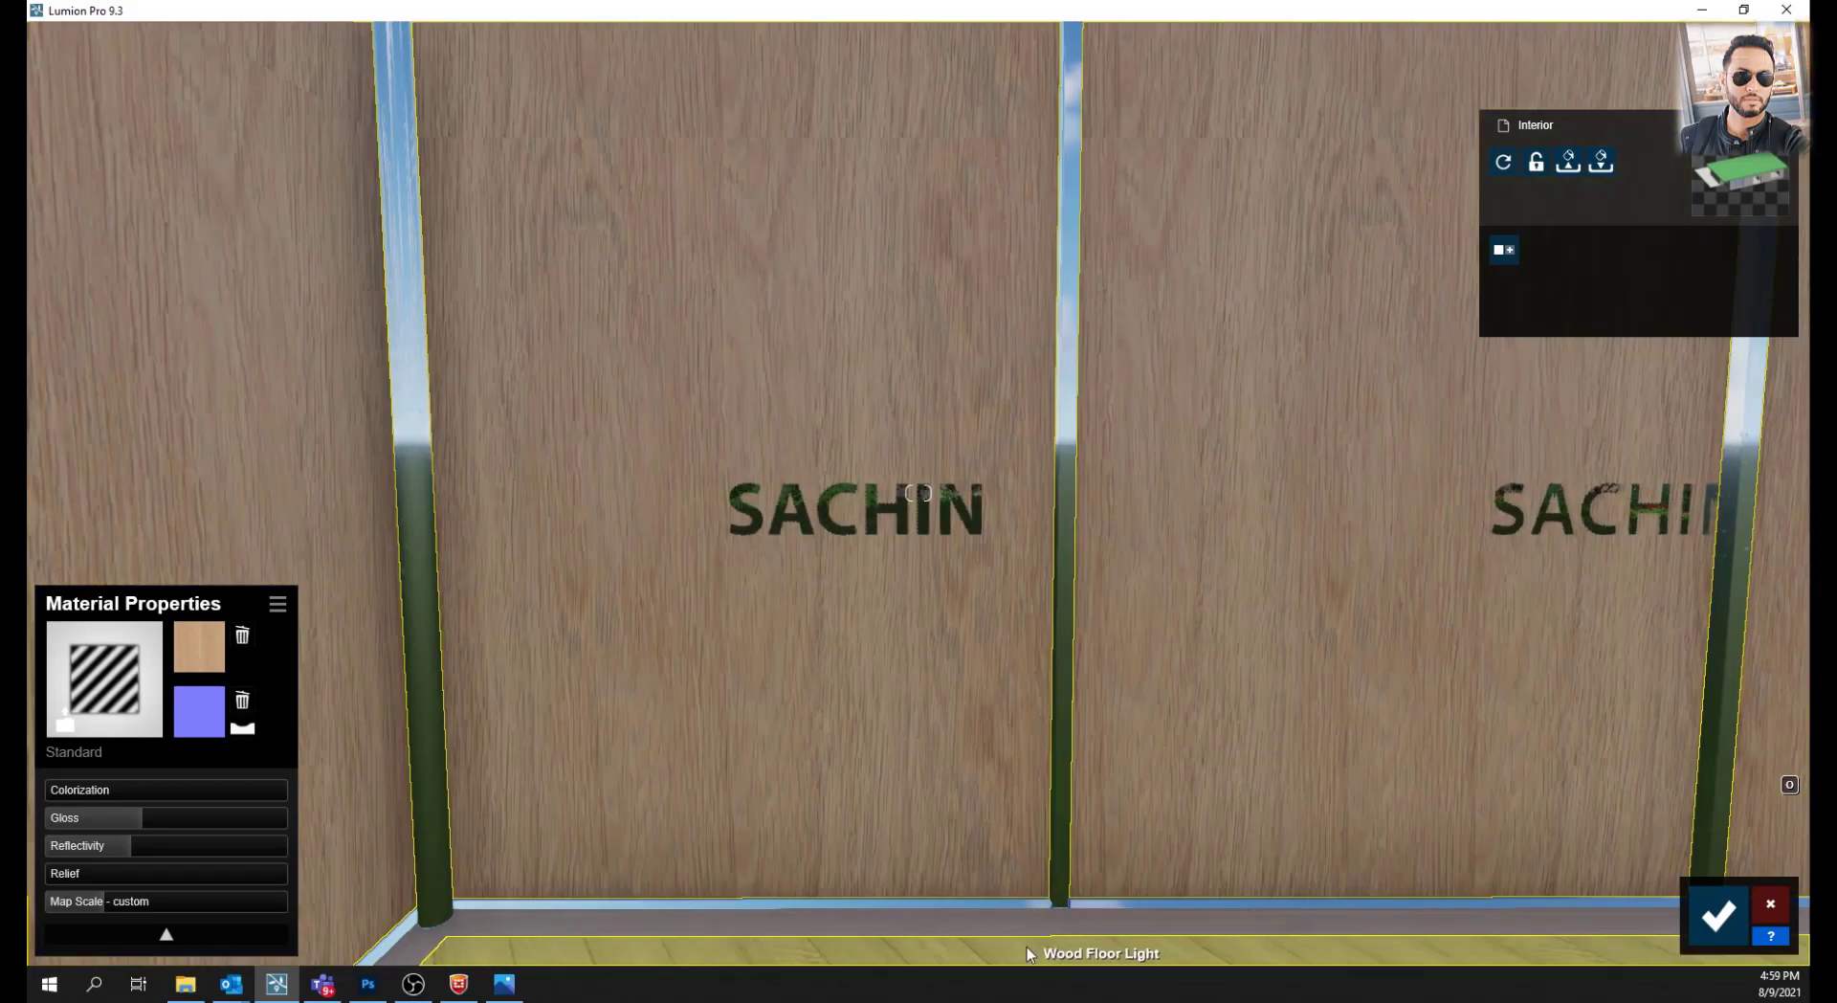
right_click_drag(1028, 953, 1071, 948)
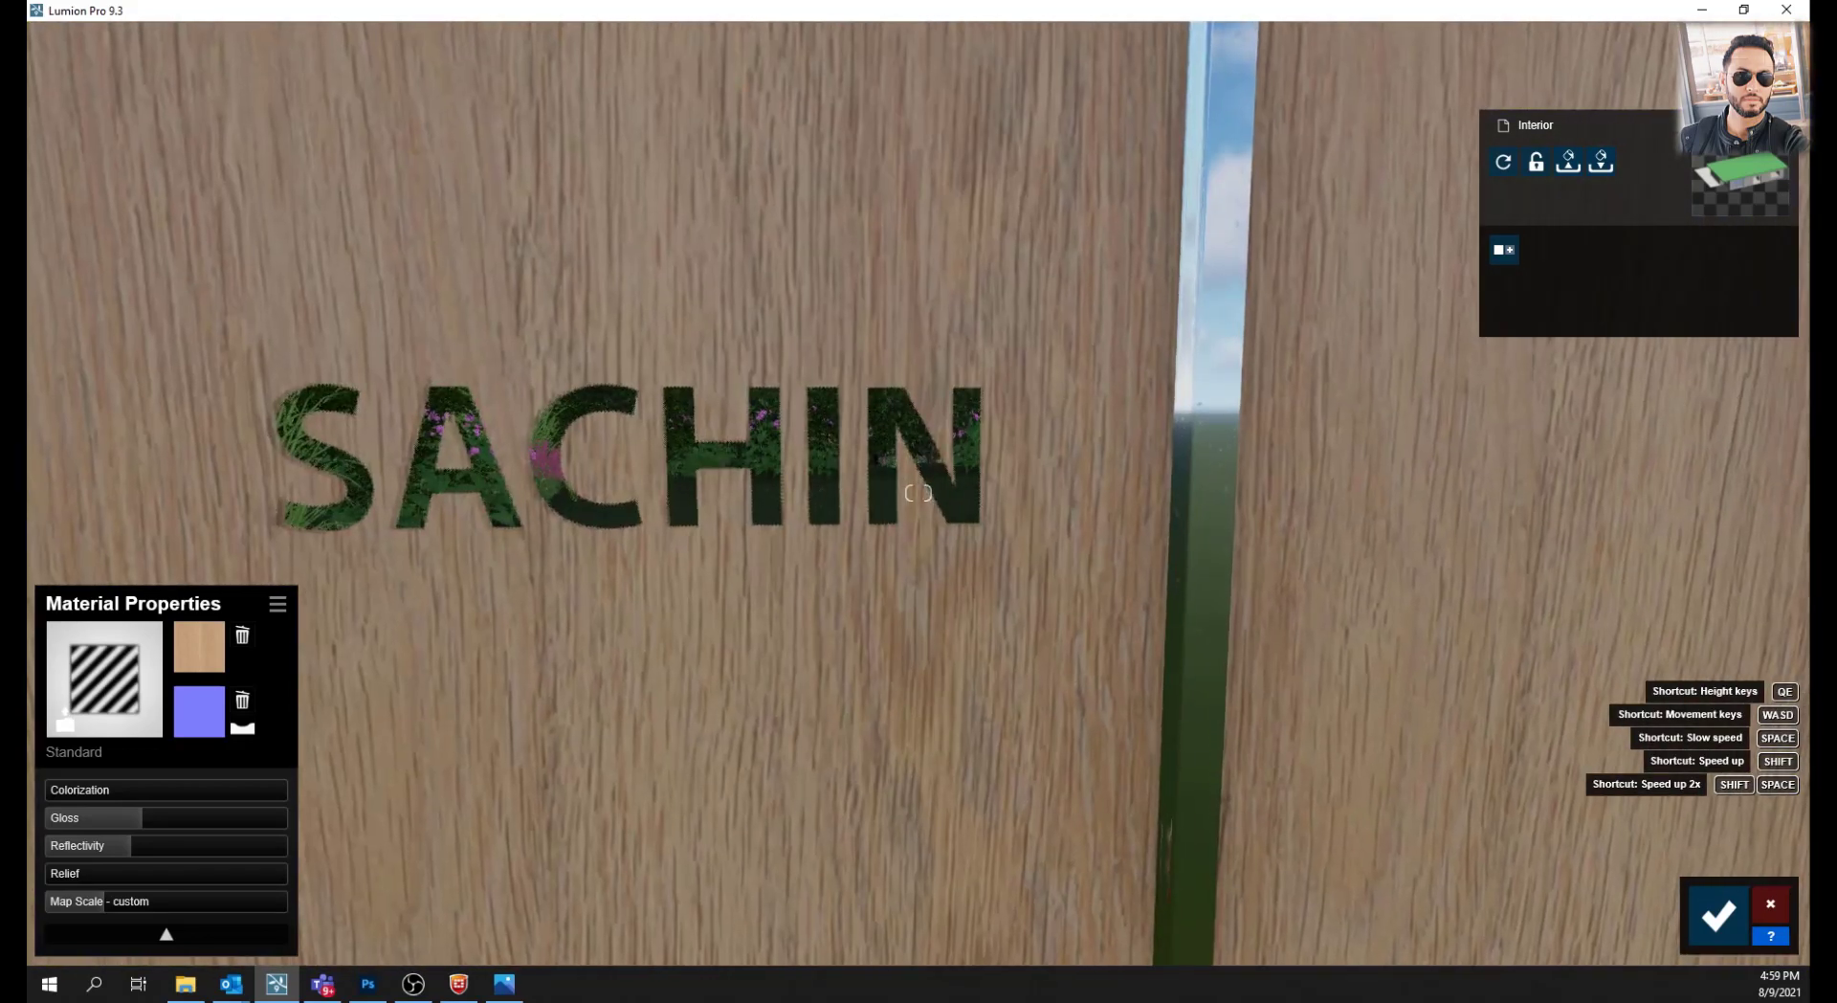
key("s")
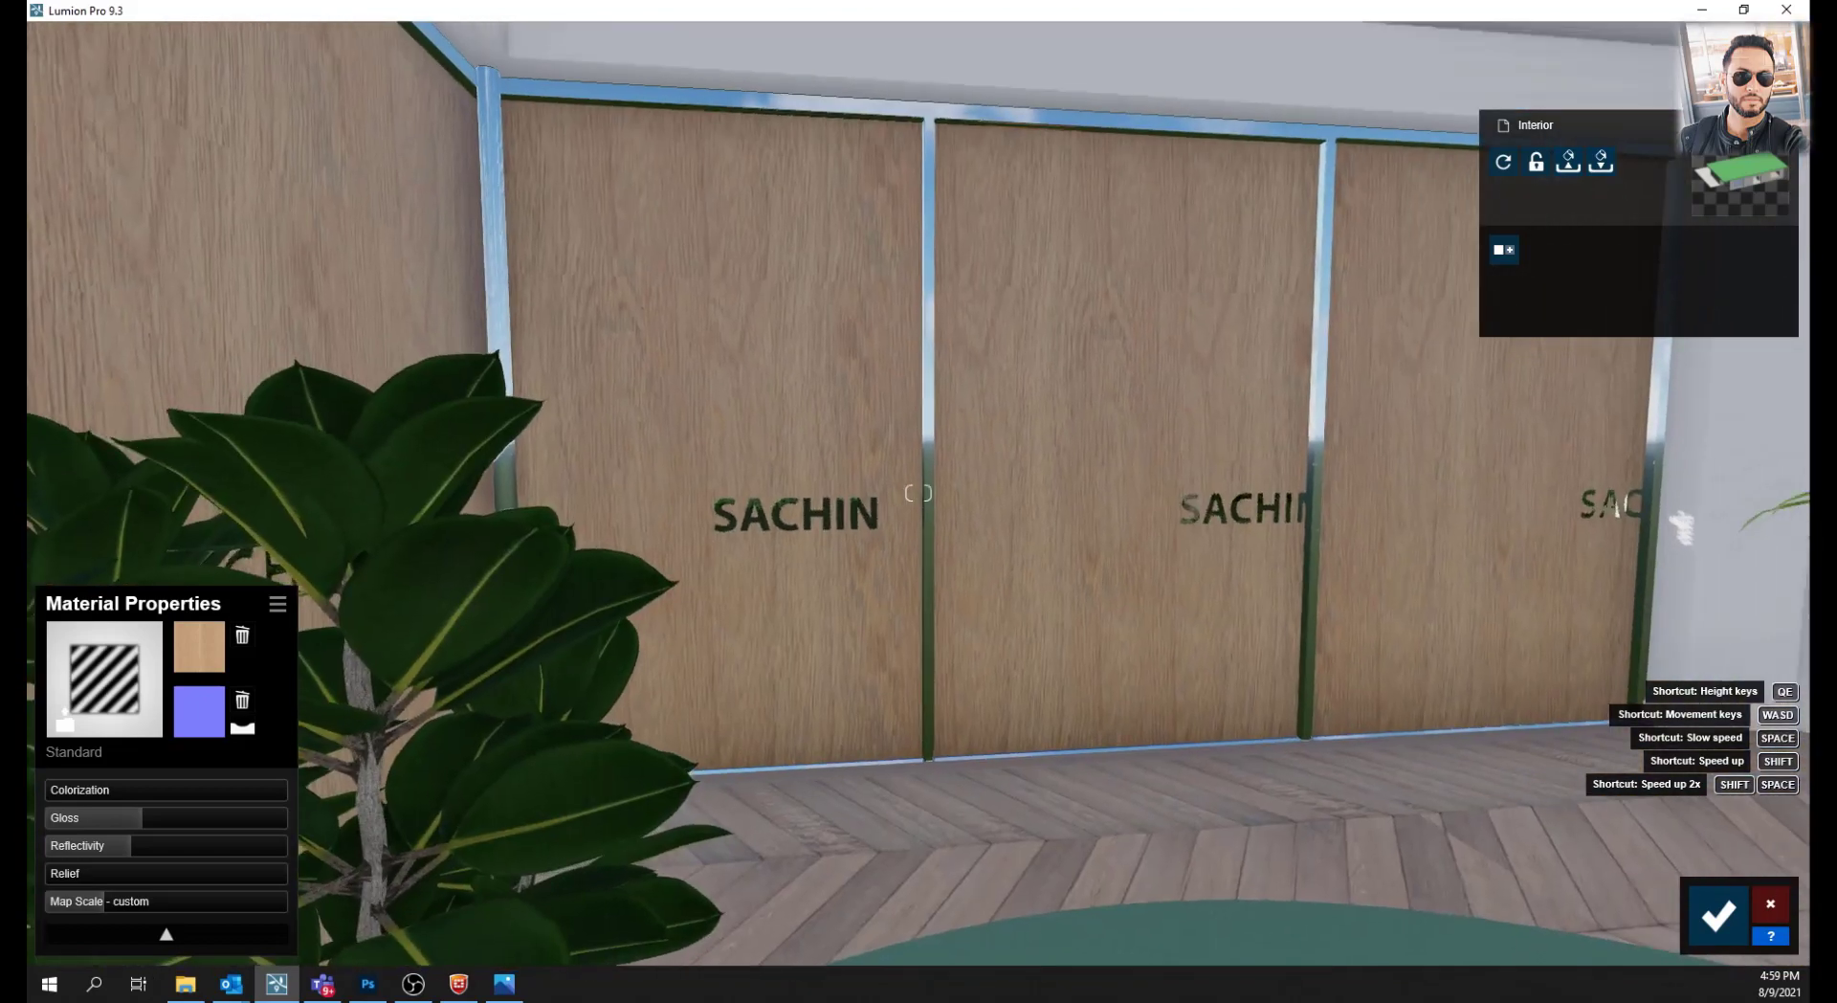
right_click_drag(918, 493, 1015, 492)
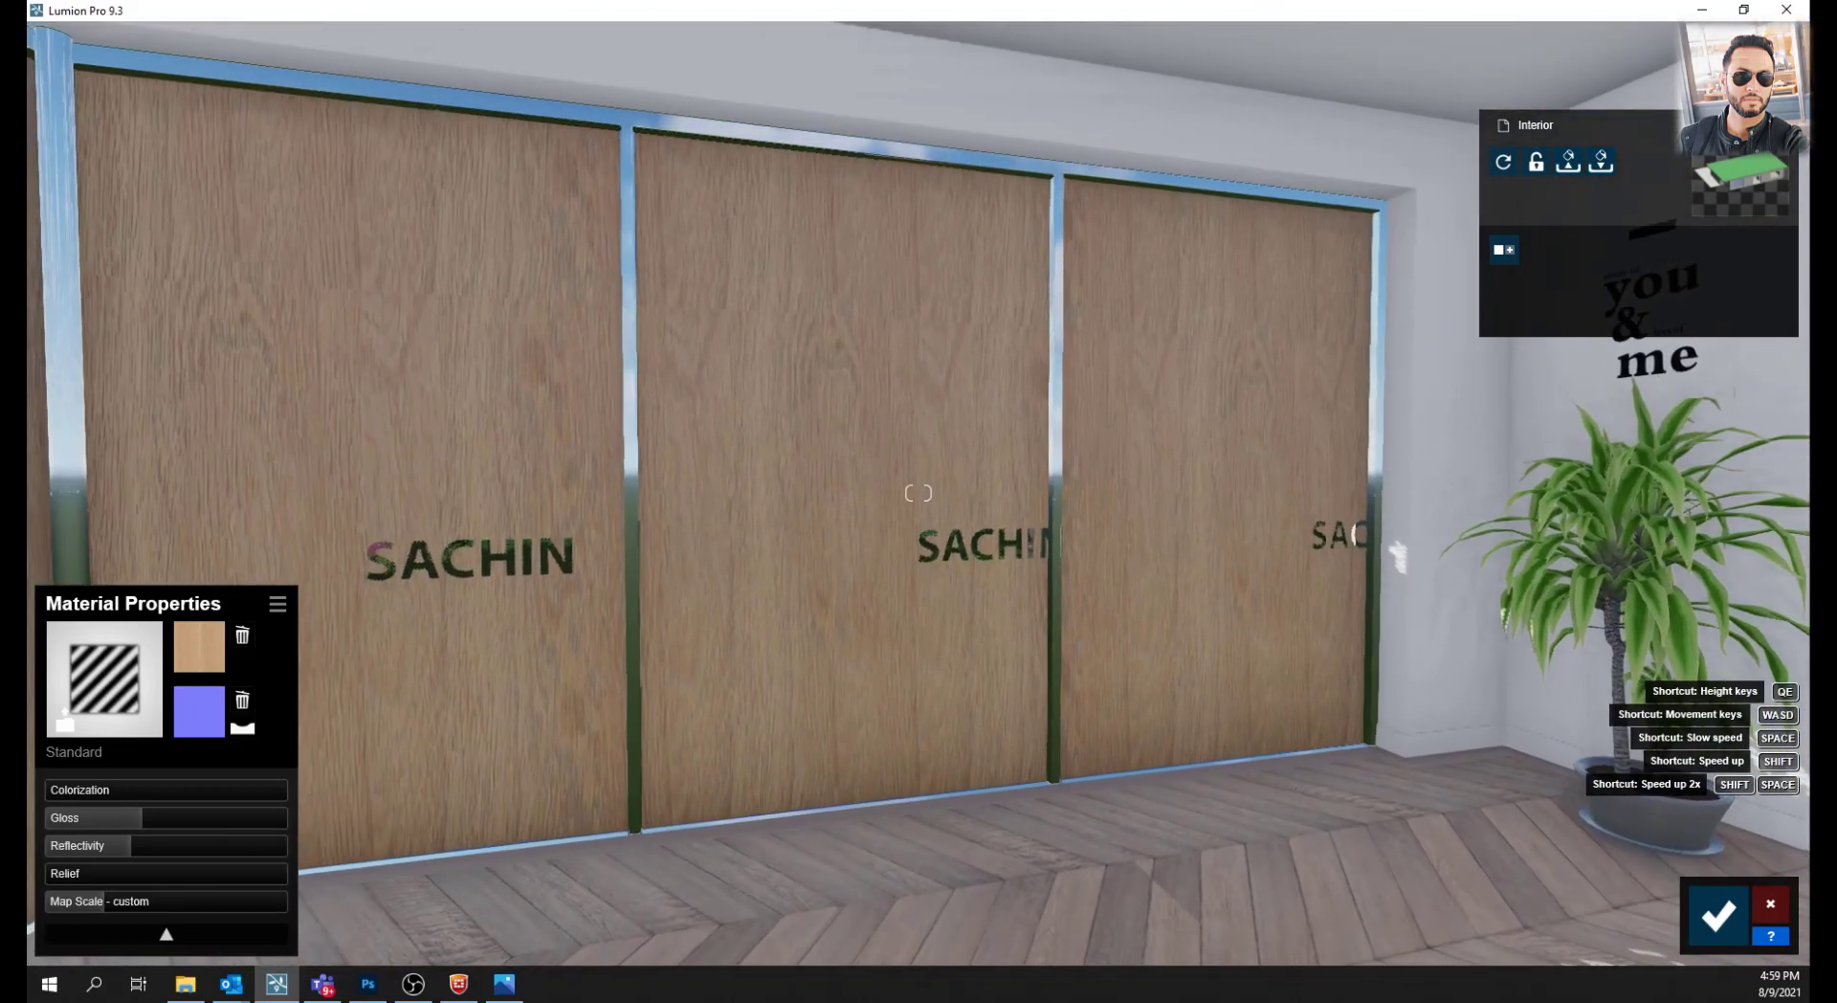
right_click_drag(1165, 850, 1164, 851)
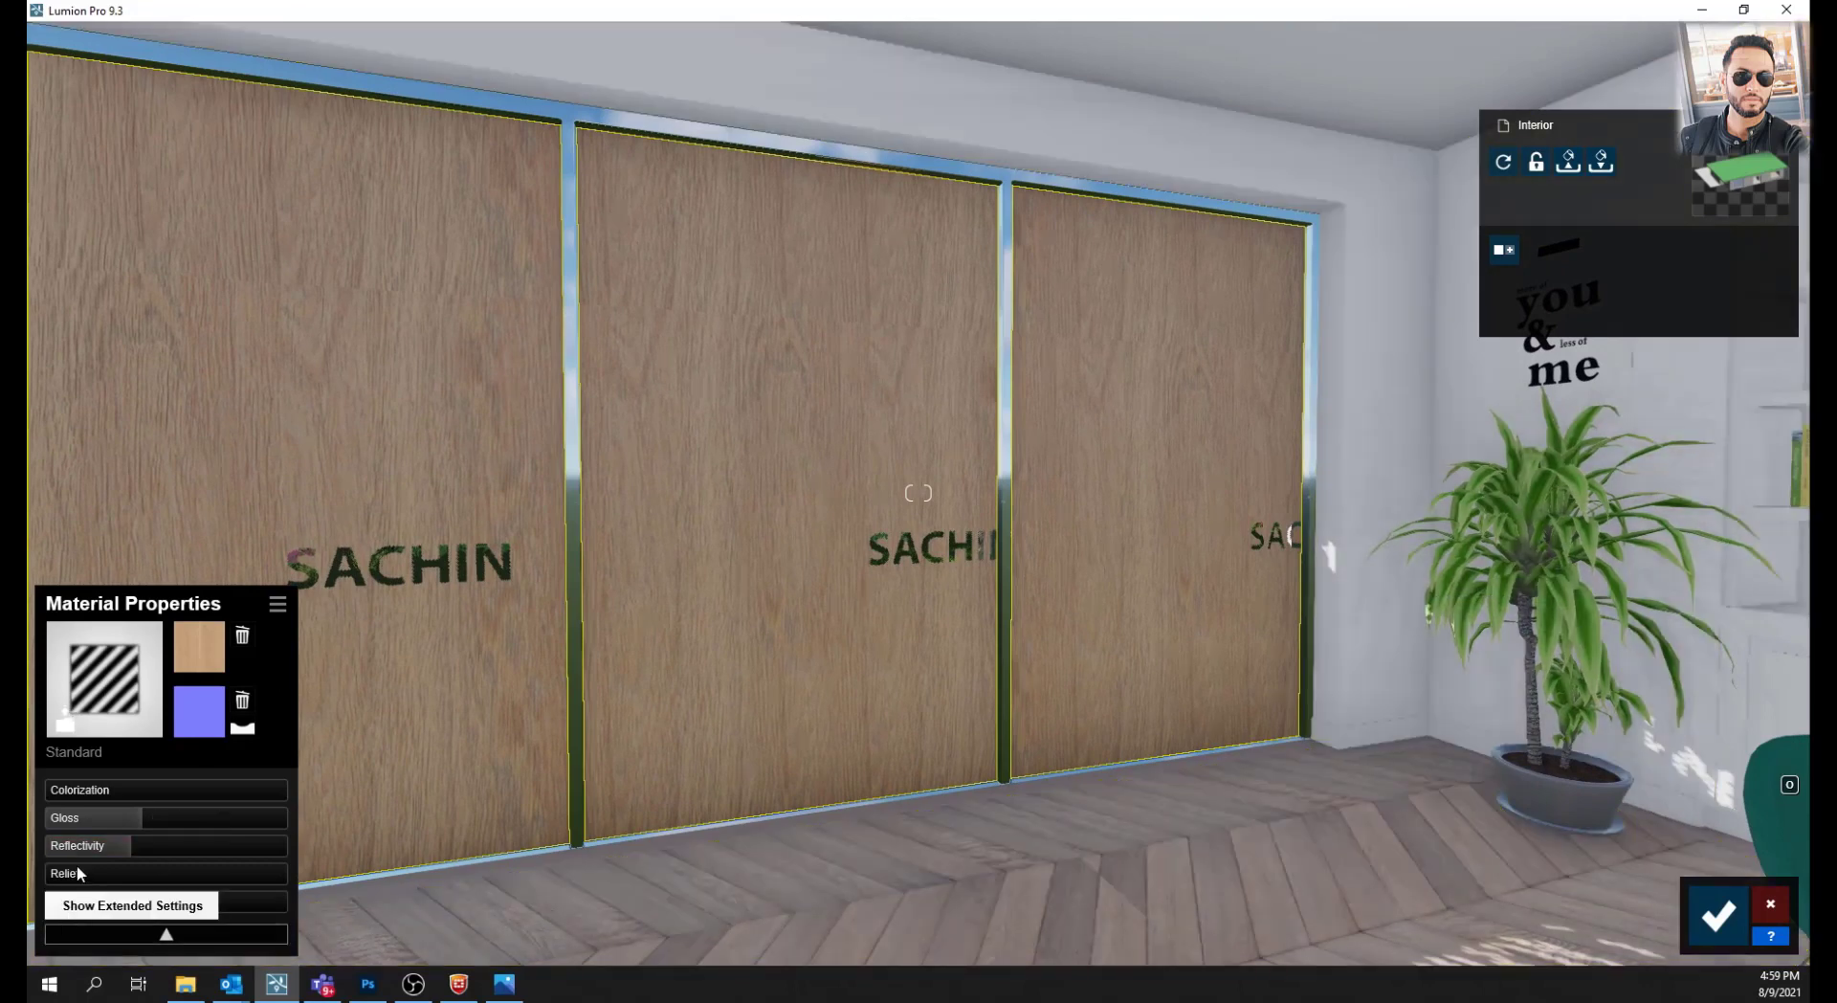
Enlarge the map scale and adjust X/Y offsets so one SACHIN sits high on the middle panel
mouse_move(101, 899)
left_mouse_down()
mouse_move(28, 876)
mouse_move(29, 668)
mouse_move(1832, 668)
left_mouse_up()
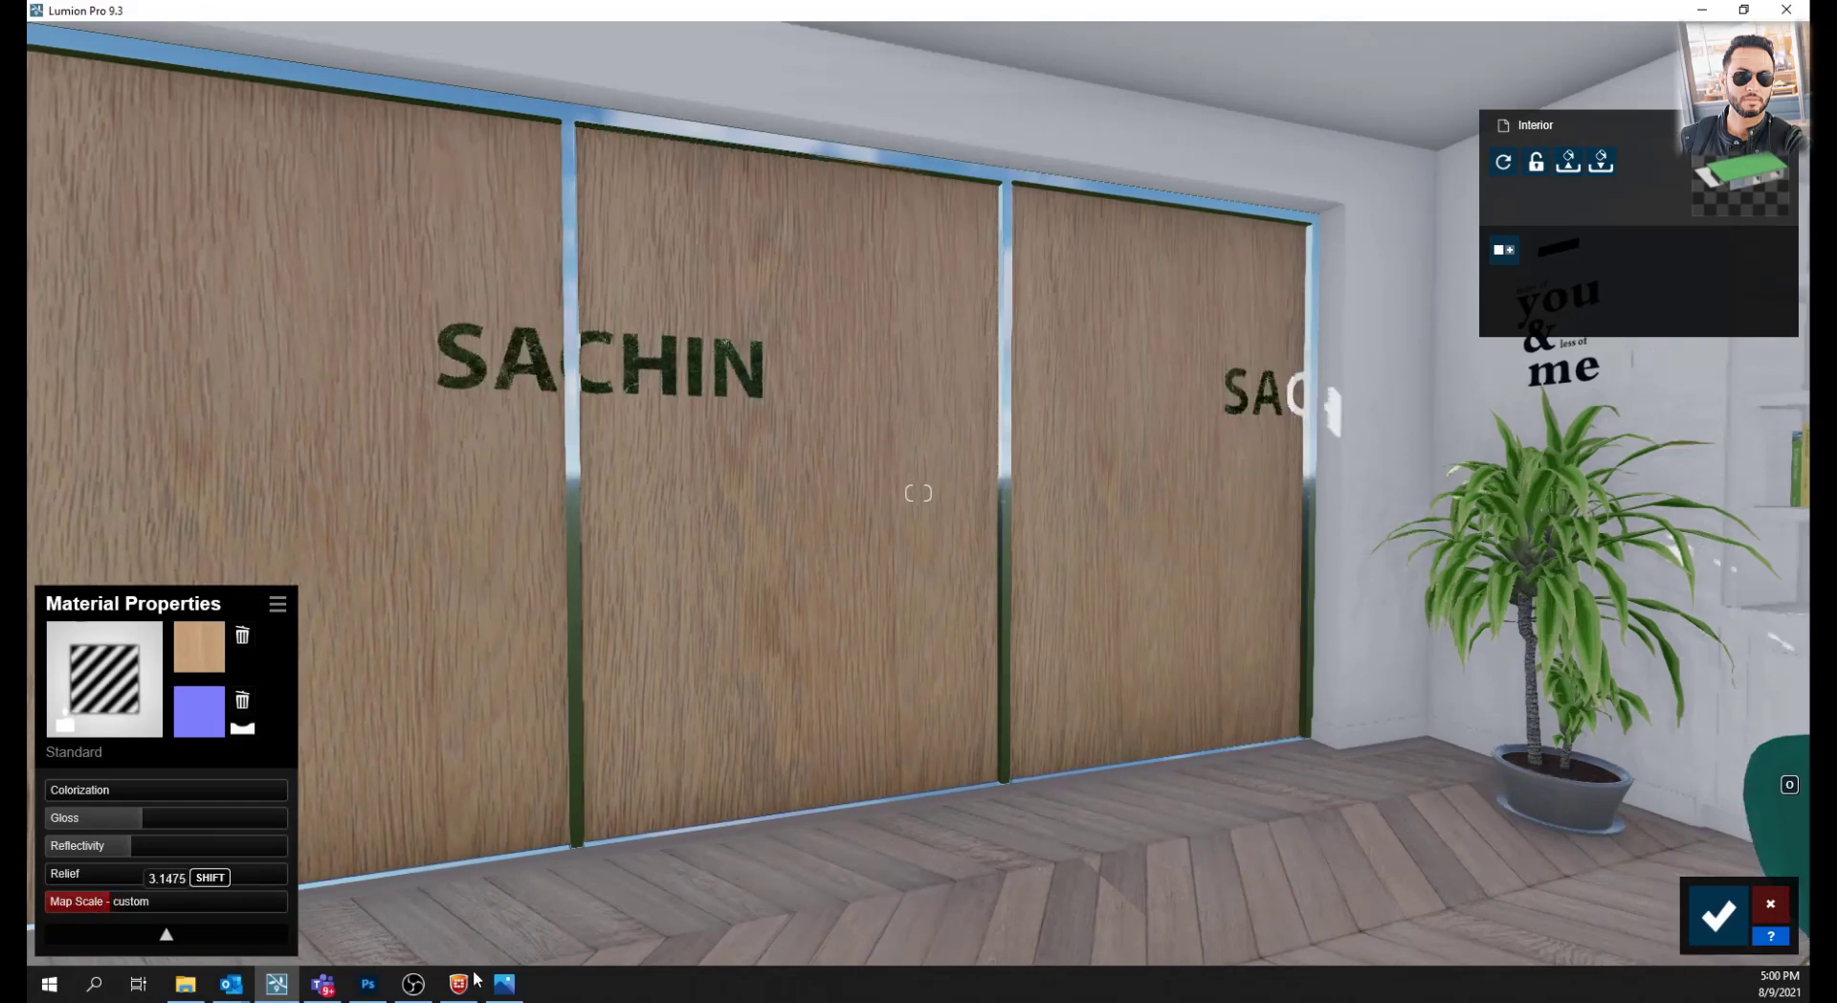
left_click_drag(1833, 667, 1086, 916)
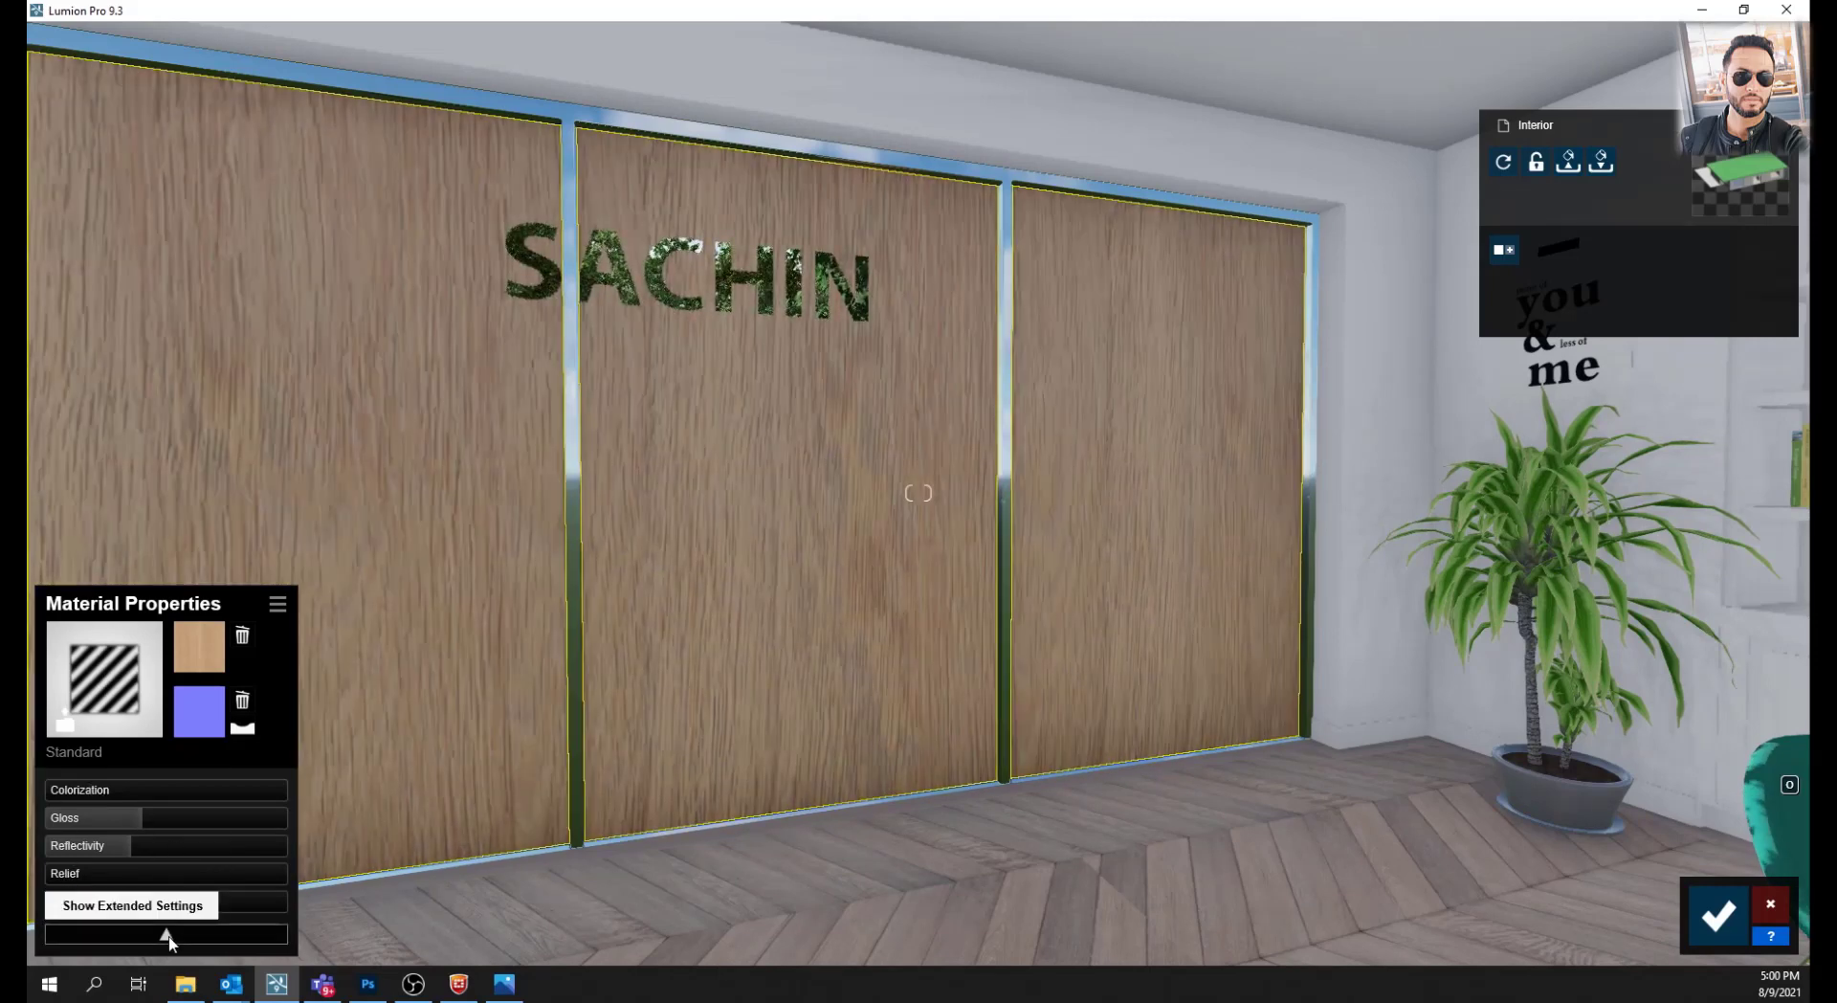
left_click(167, 936)
left_click_drag(73, 828, 227, 874)
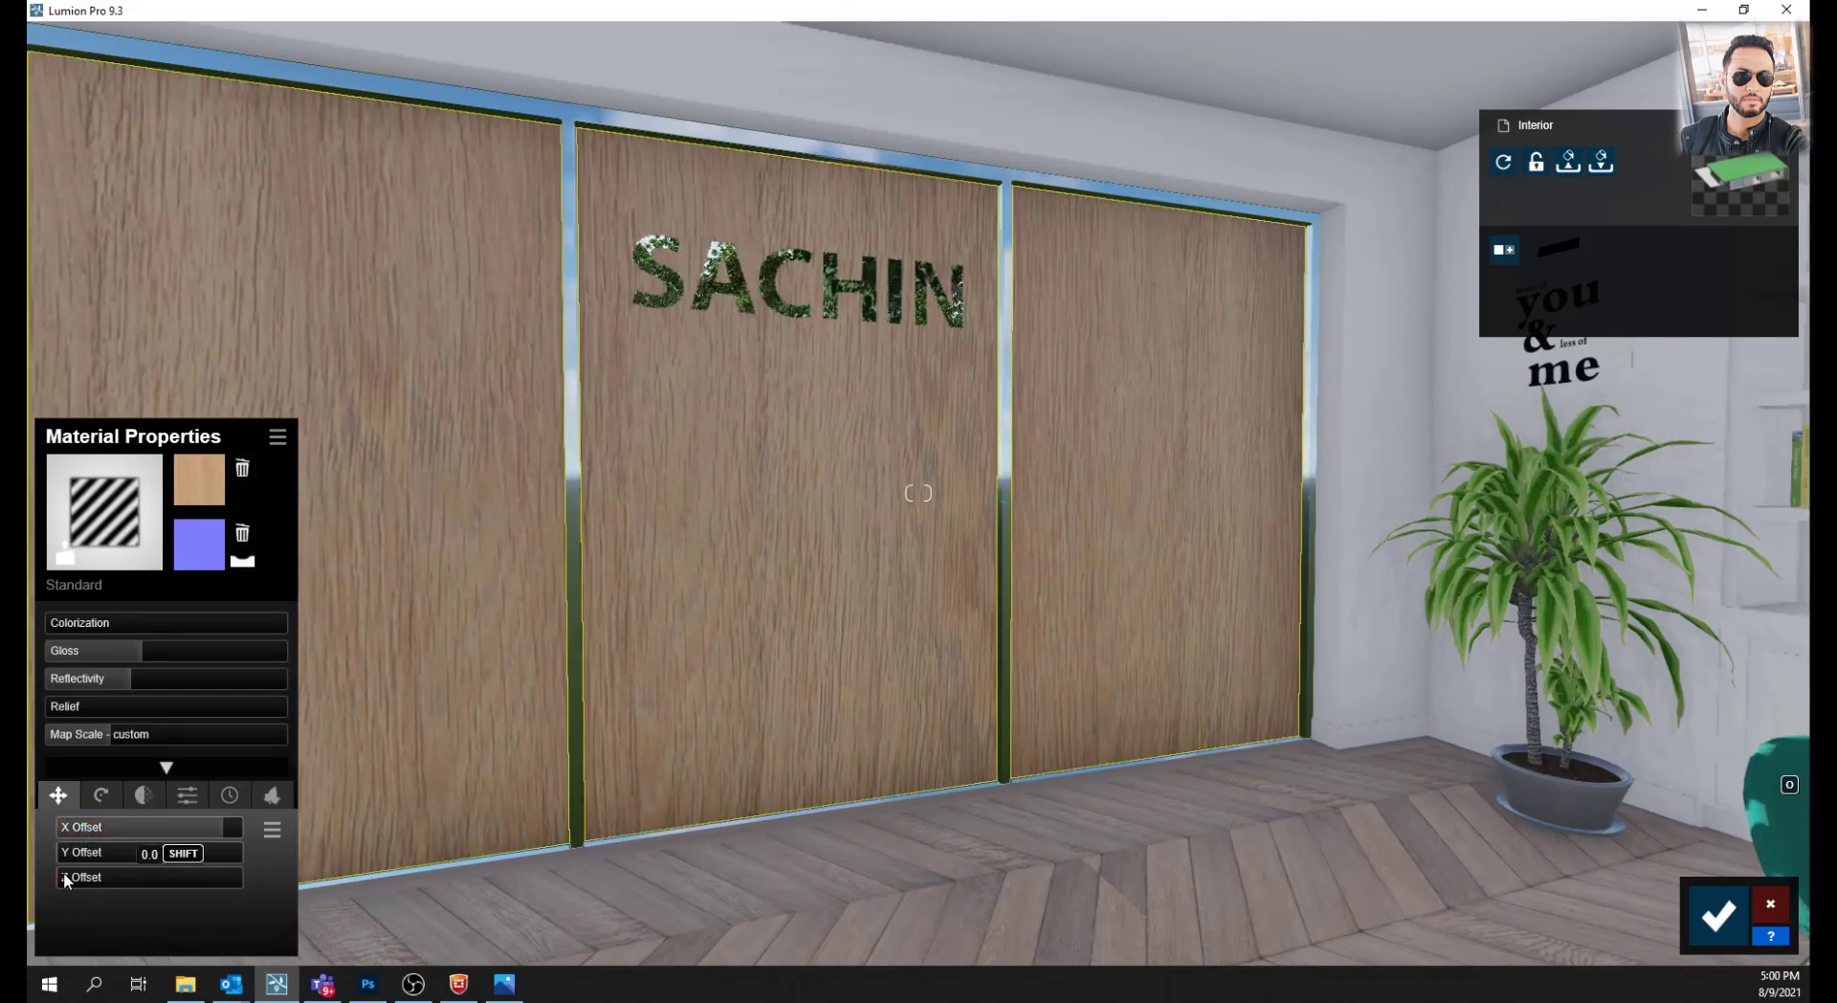
mouse_move(74, 857)
left_mouse_down()
mouse_move(103, 864)
mouse_move(61, 859)
left_mouse_up()
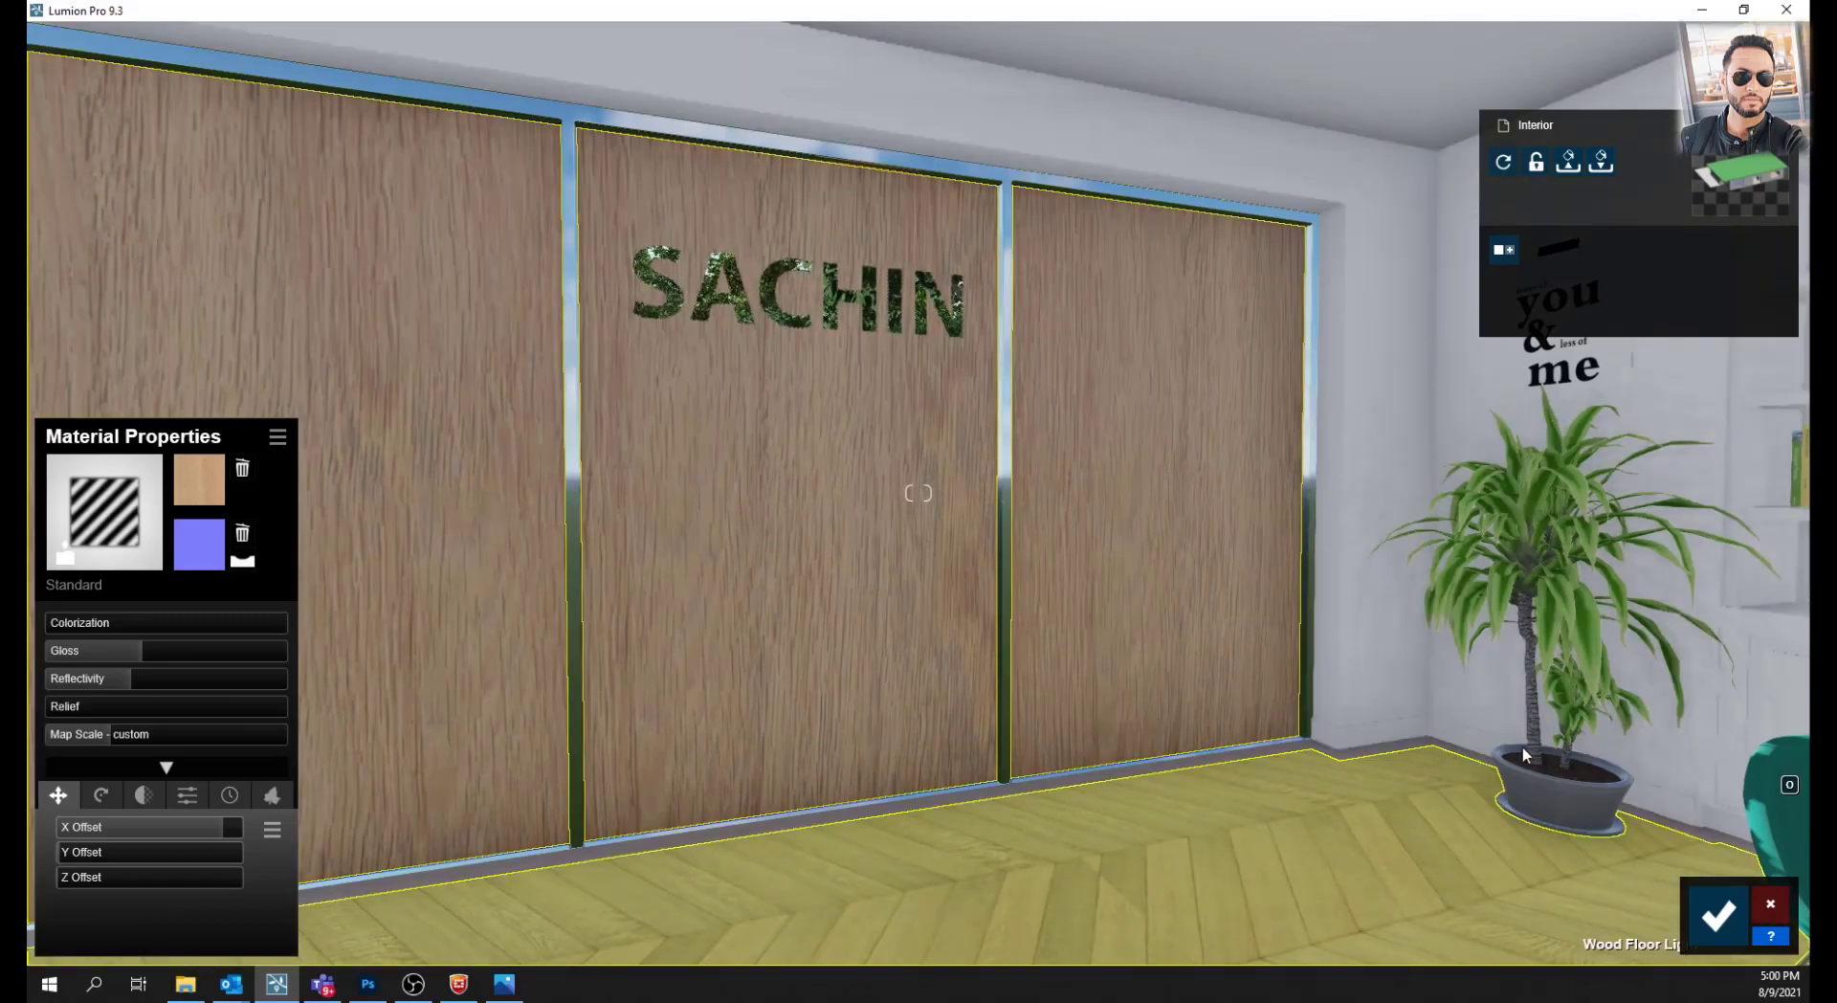
Confirm the SACHIN wood material and turn the view to review the panels
left_click(1719, 915)
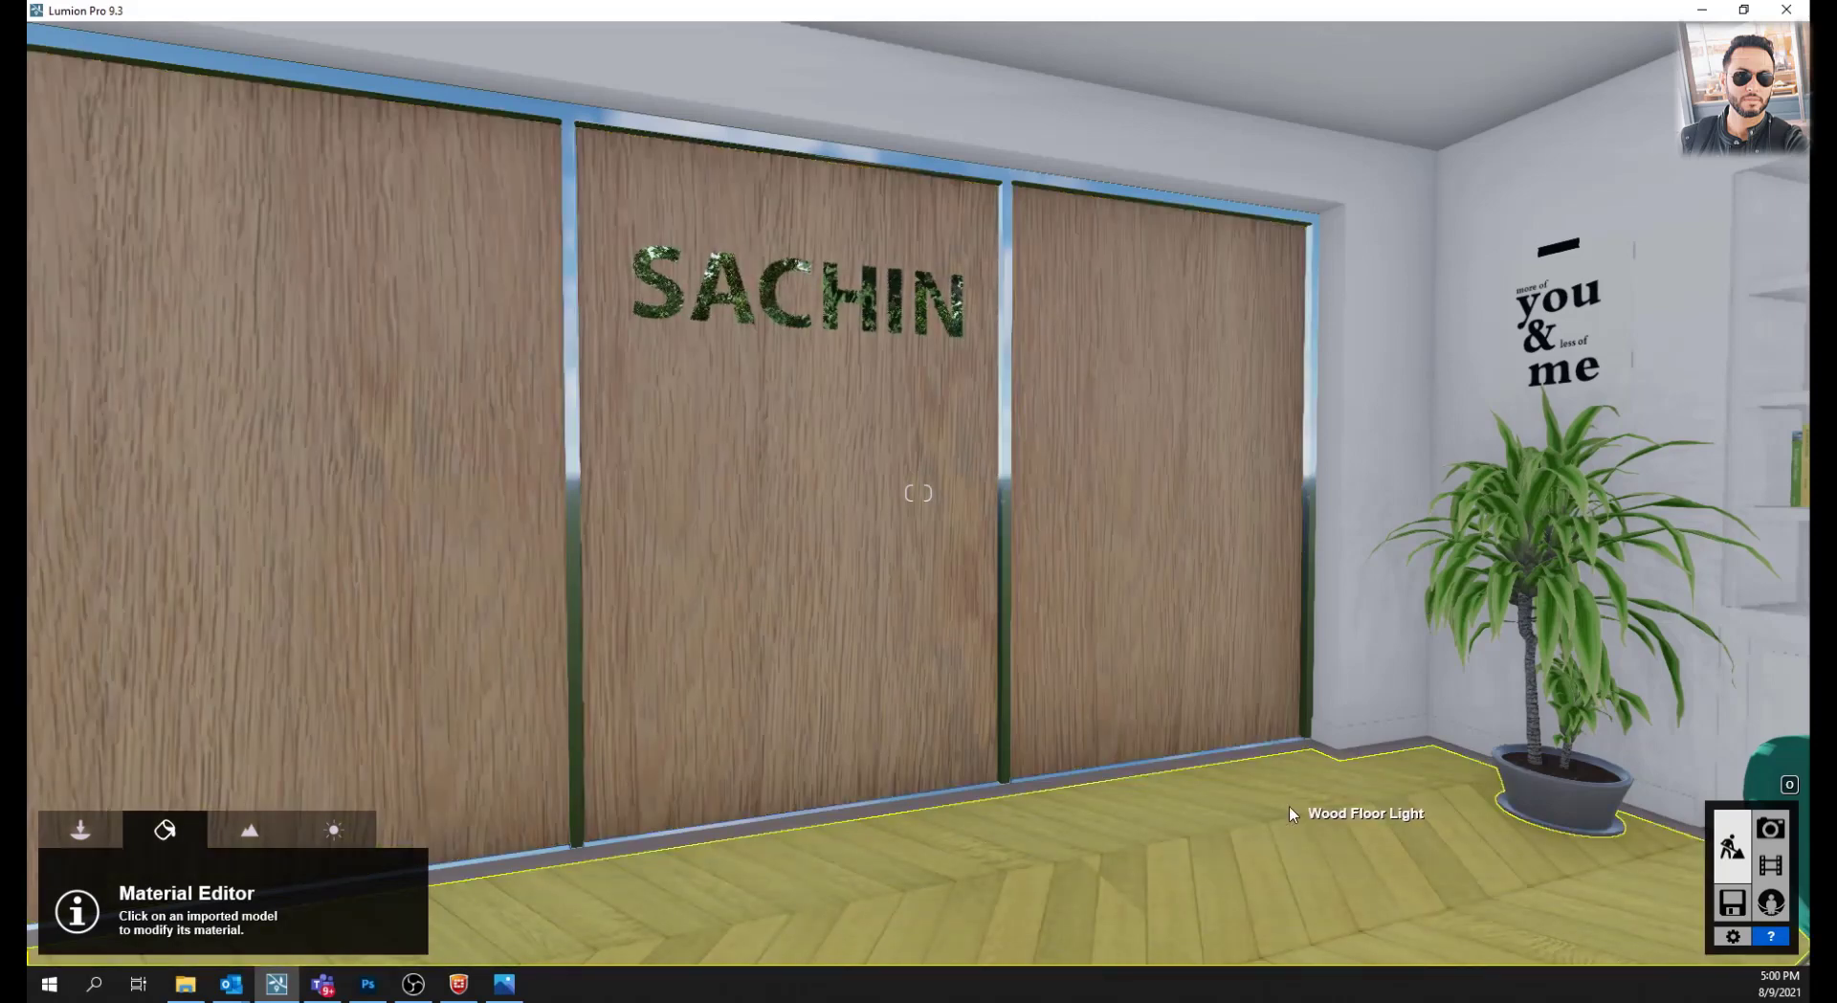
right_click_drag(1289, 814, 1340, 814)
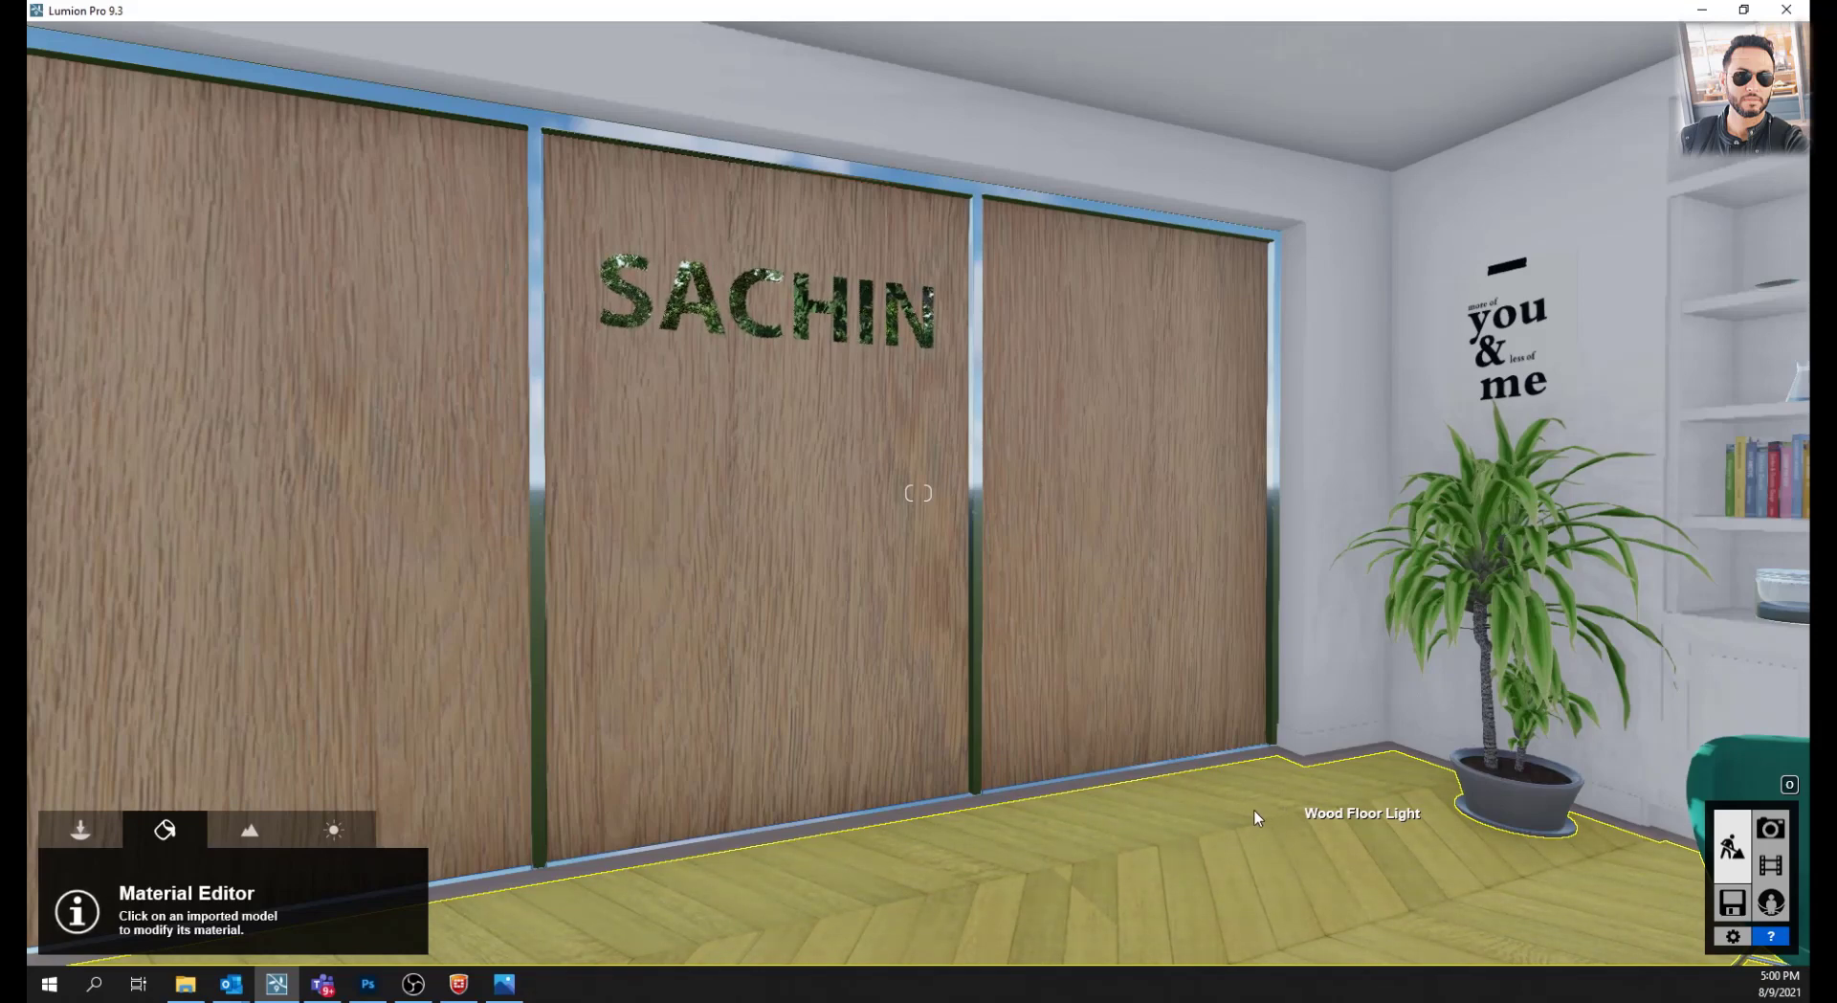
mouse_move(1241, 812)
right_mouse_down()
mouse_move(1335, 811)
mouse_move(1311, 811)
right_mouse_up()
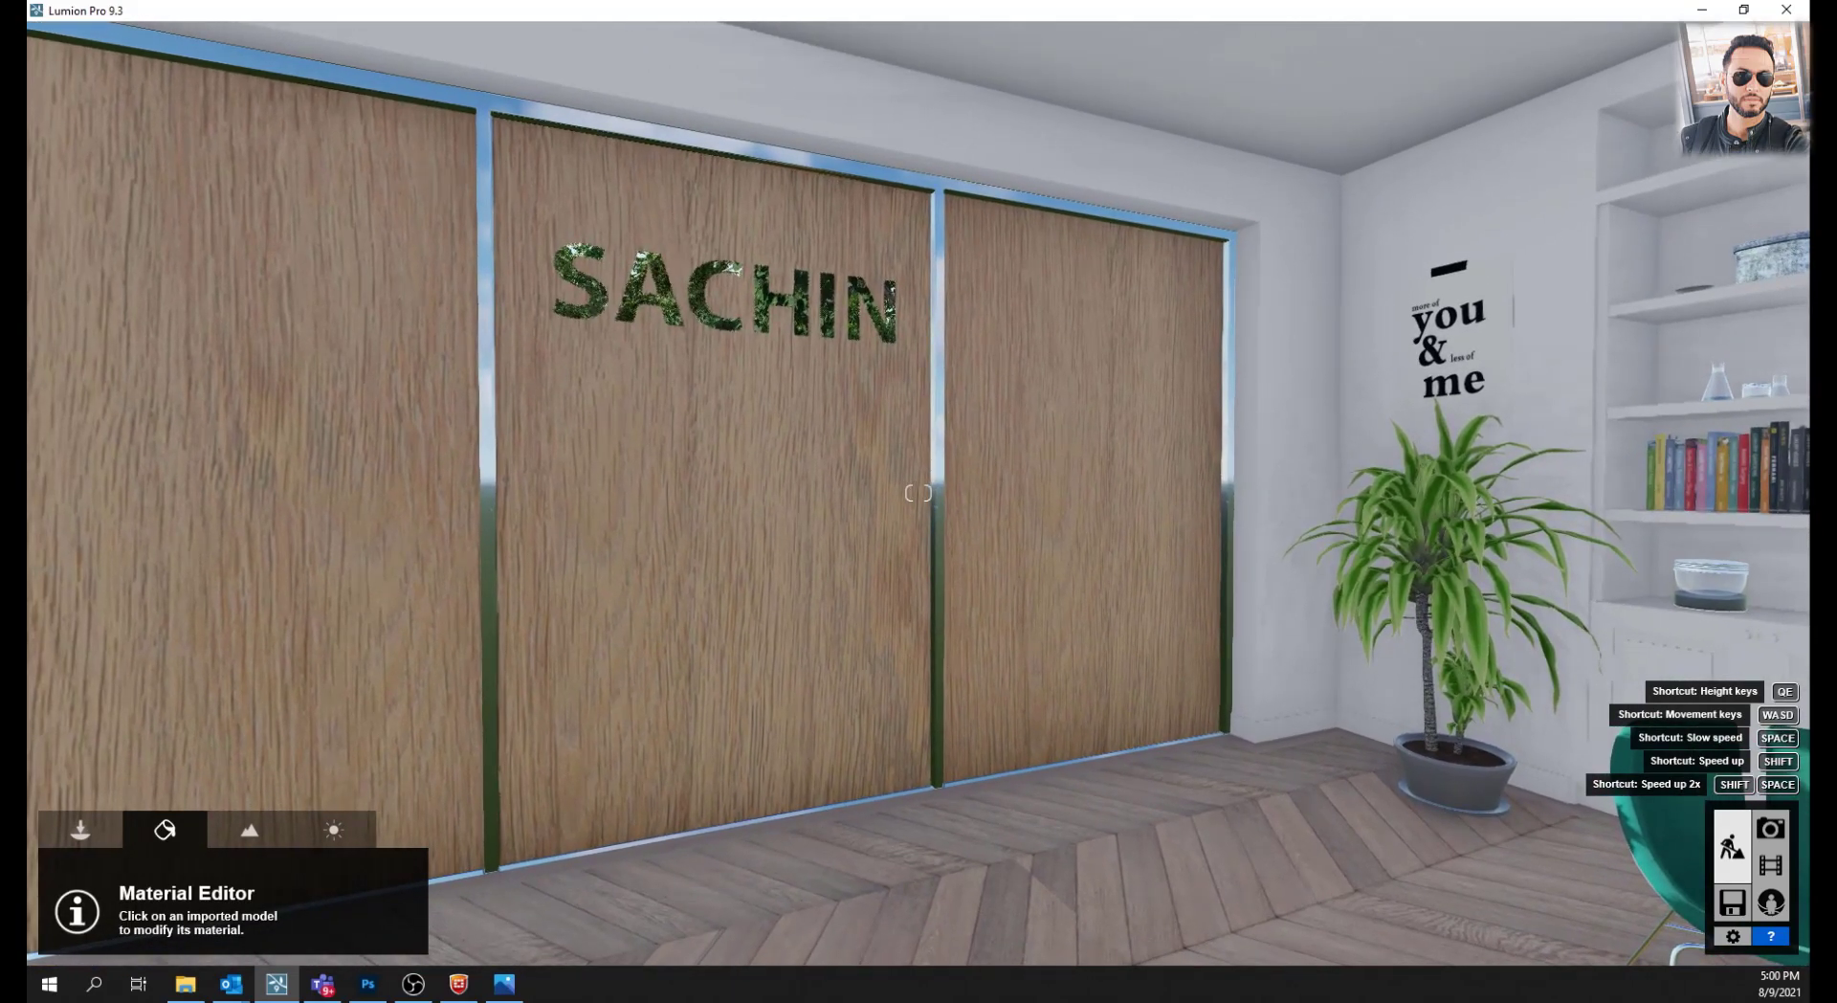
right_click_drag(917, 493, 904, 492)
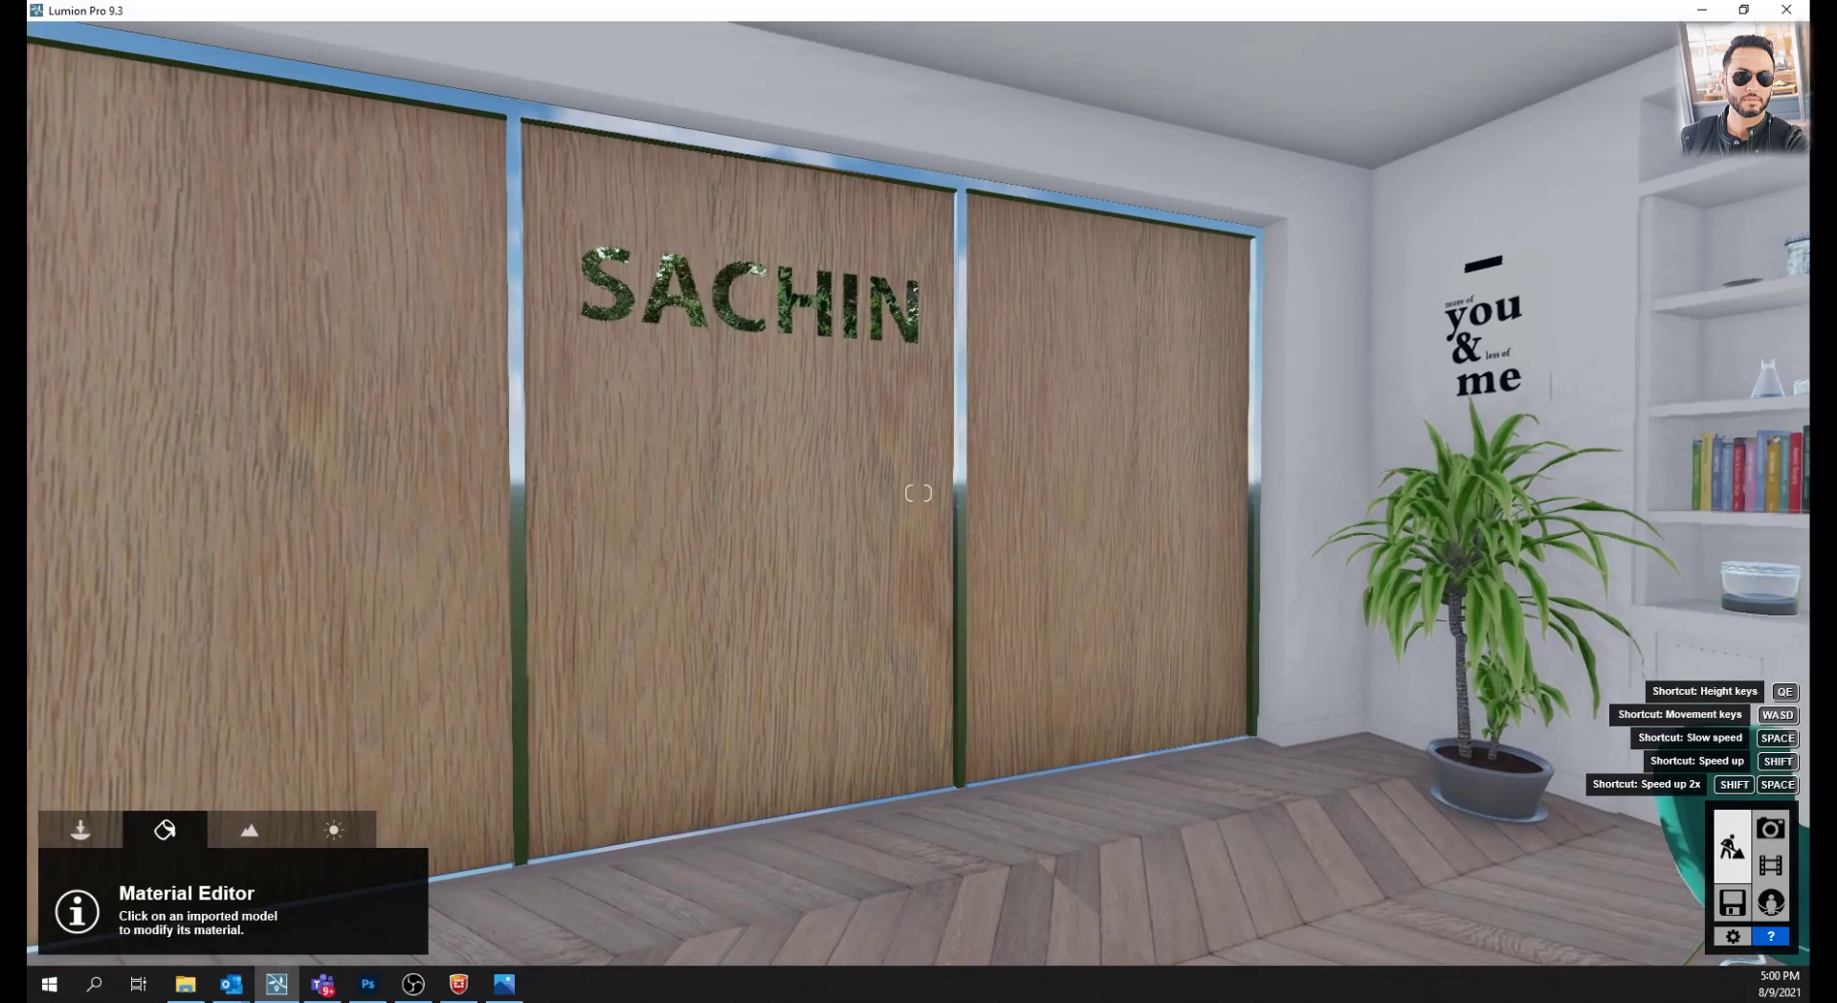